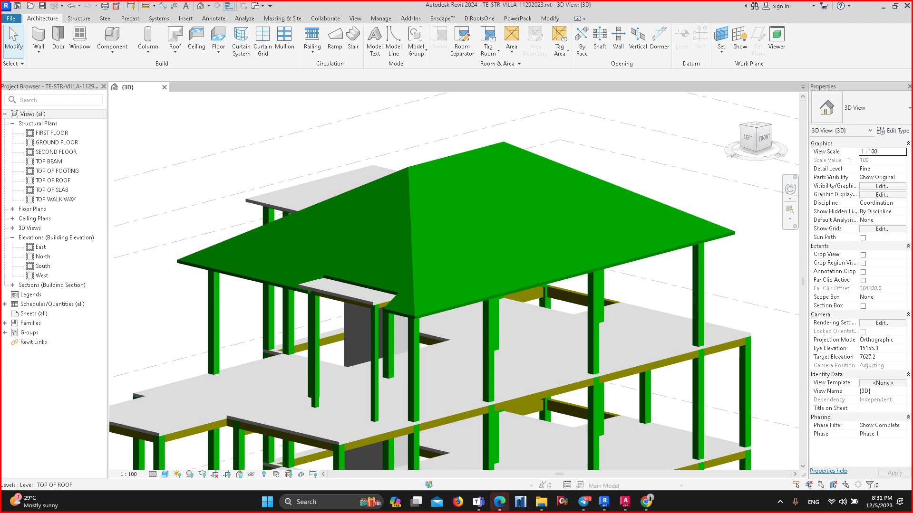
# - Start a Roof by Footprint sketch, accept the lowest-level notice, and open the TOP BEAM plan
pyautogui.scroll(-4, 508, 188)
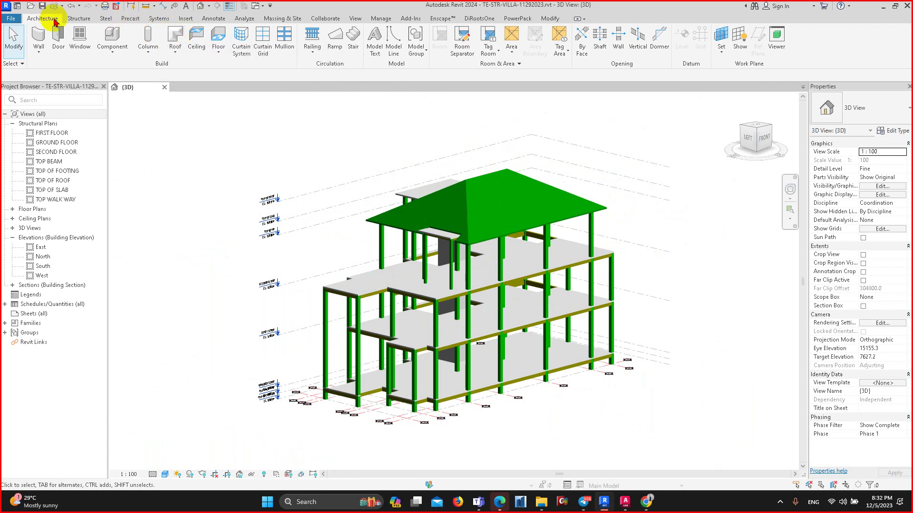
pyautogui.click(176, 32)
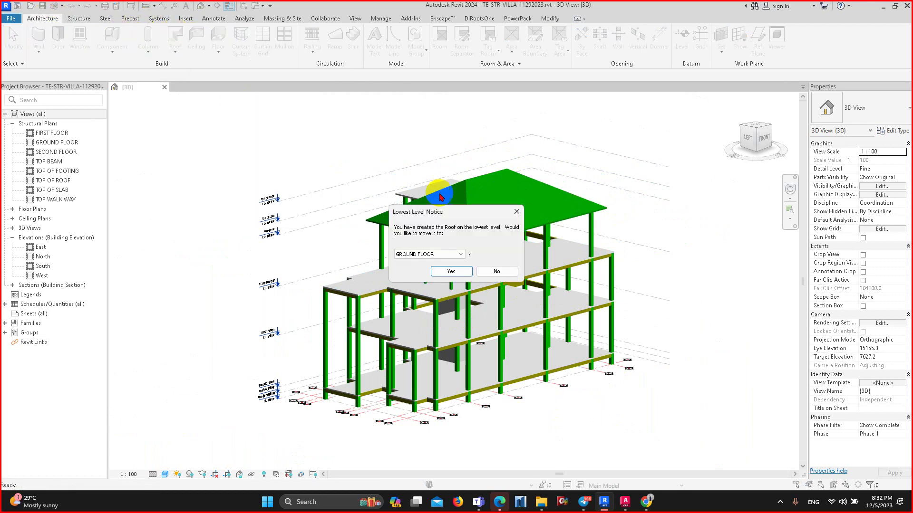
pyautogui.click(516, 212)
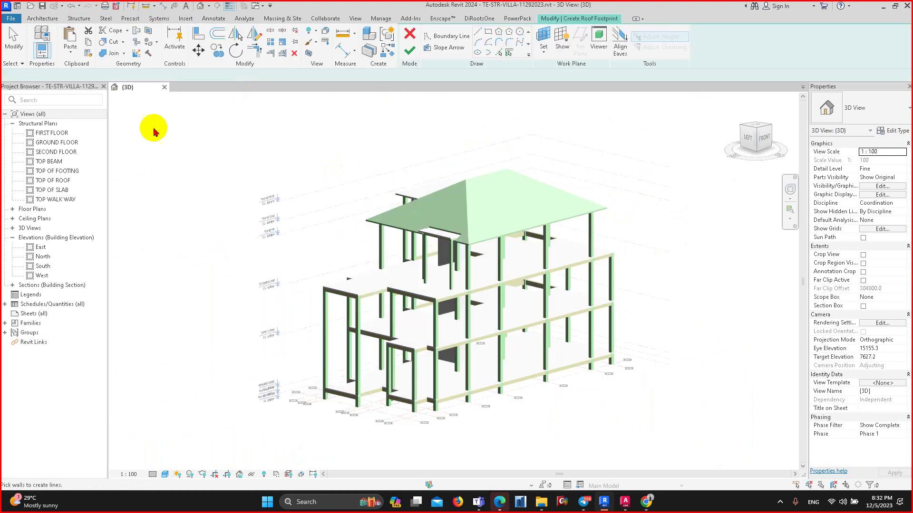
pyautogui.doubleClick(51, 162)
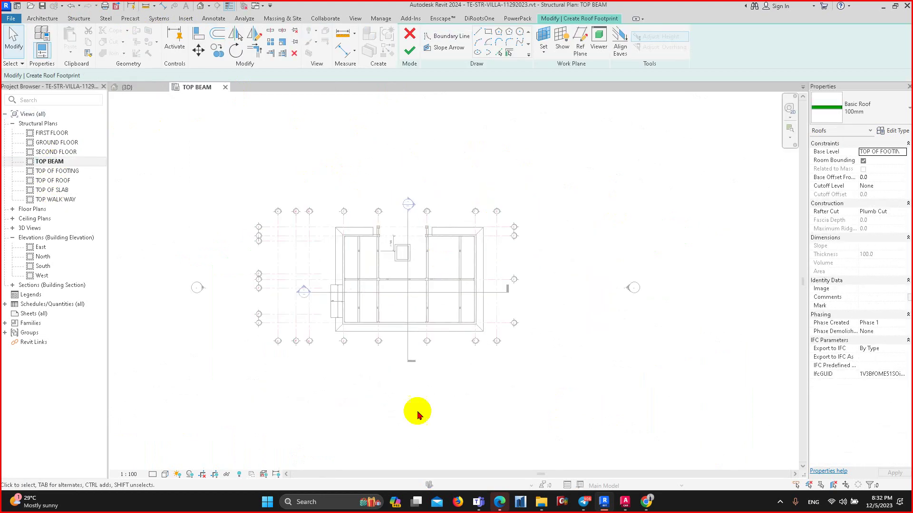
# - Cancel the roof sketch and frame the small opening in the TOP BEAM plan
pyautogui.click(409, 34)
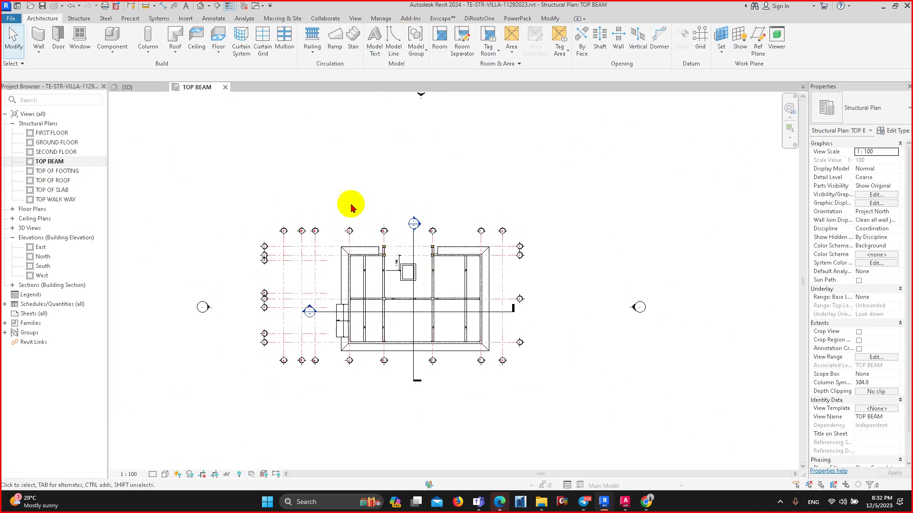
pyautogui.moveTo(252, 189); pyautogui.dragTo(241, 179, button='middle')
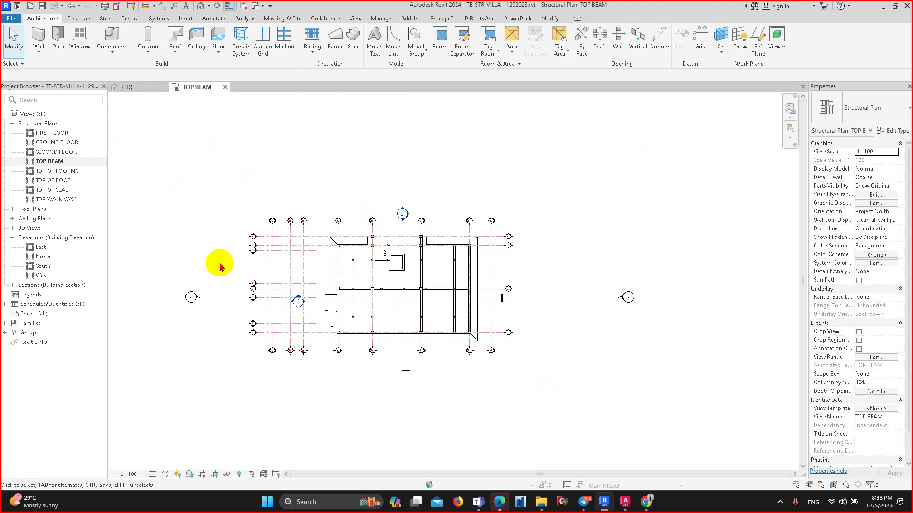
pyautogui.moveTo(208, 237)
pyautogui.mouseDown(button='middle')
pyautogui.moveTo(224, 230)
pyautogui.moveTo(218, 190)
pyautogui.moveTo(226, 198)
pyautogui.mouseUp(button='middle')
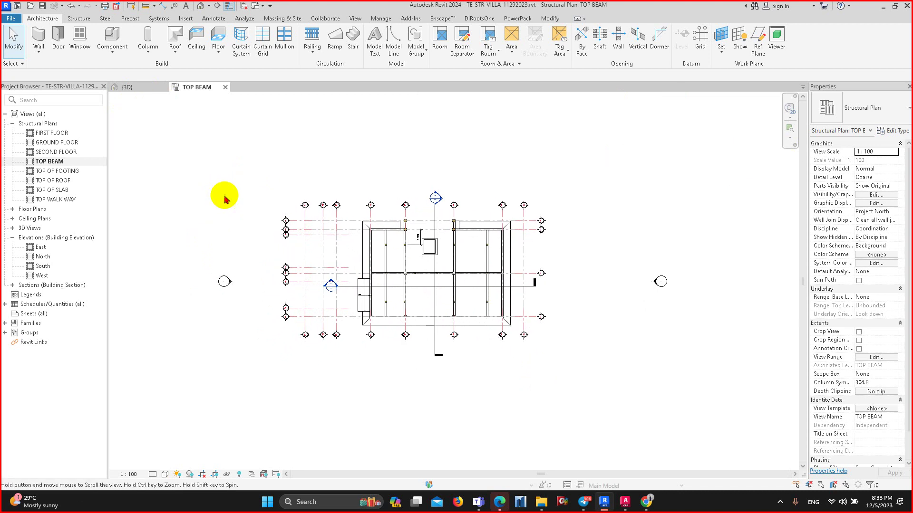
pyautogui.moveTo(230, 163); pyautogui.dragTo(224, 155, button='middle')
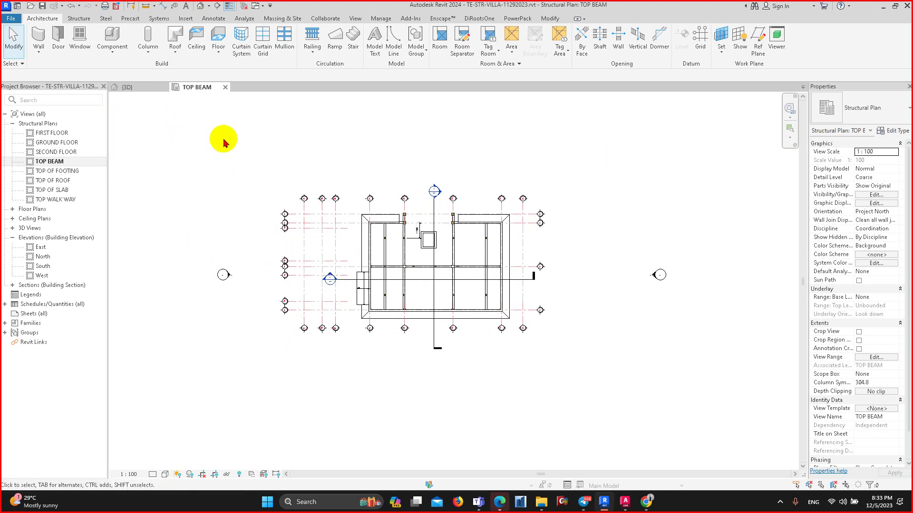
pyautogui.scroll(3, 377, 295)
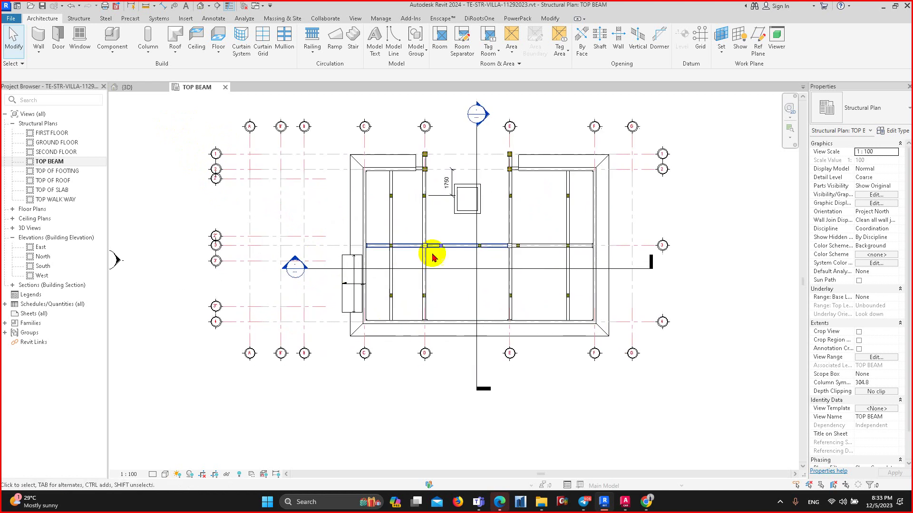
# - Delete the 1750 dimension beside the small opening
pyautogui.click(448, 184)
pyautogui.moveTo(453, 244); pyautogui.dragTo(438, 254, button='middle')
pyautogui.press('Delete')
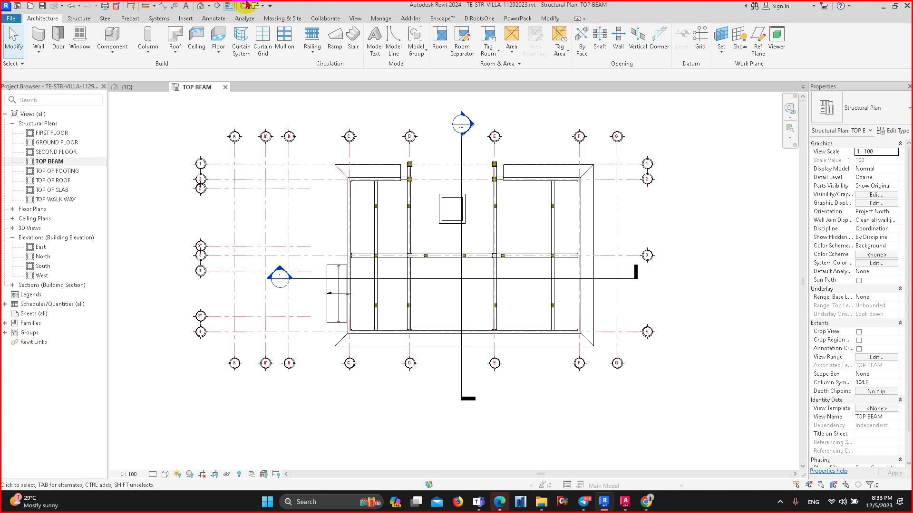
pyautogui.moveTo(303, 207); pyautogui.dragTo(310, 215, button='middle')
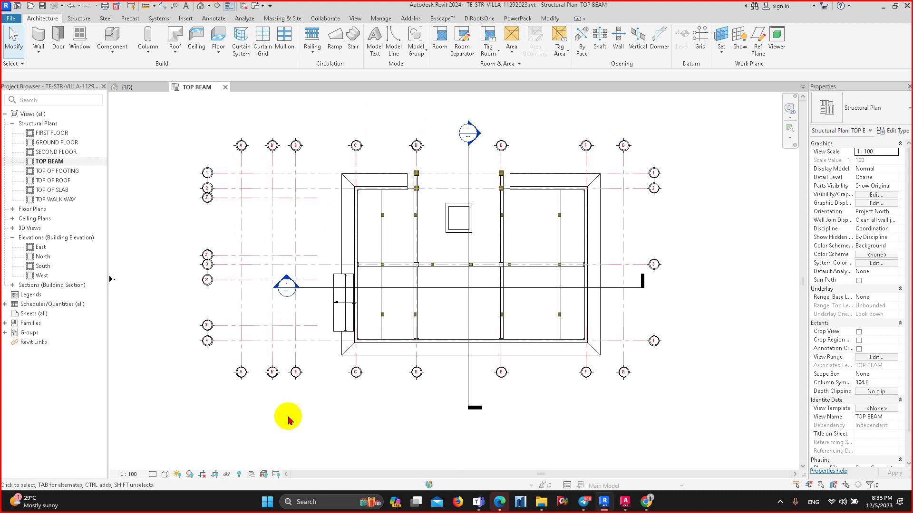
pyautogui.click(86, 21)
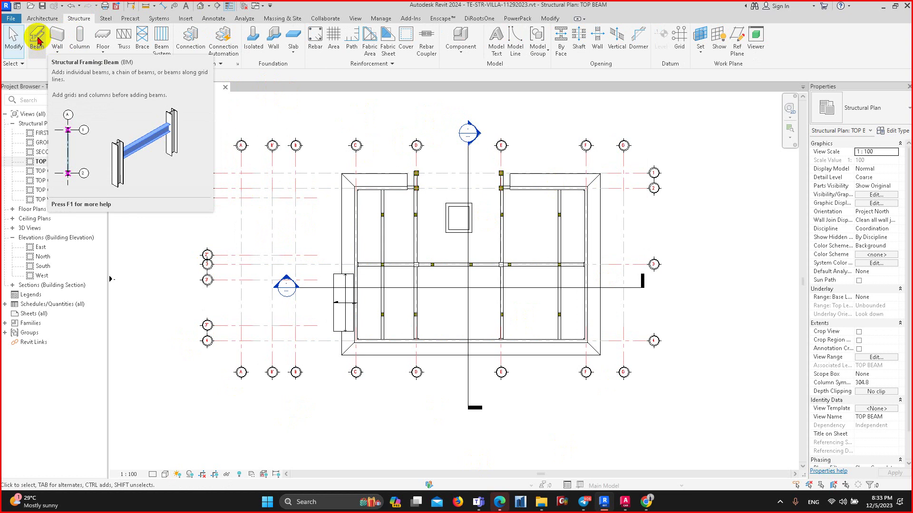
# - Start a structural beam and open the family loader from its type properties
pyautogui.click(38, 41)
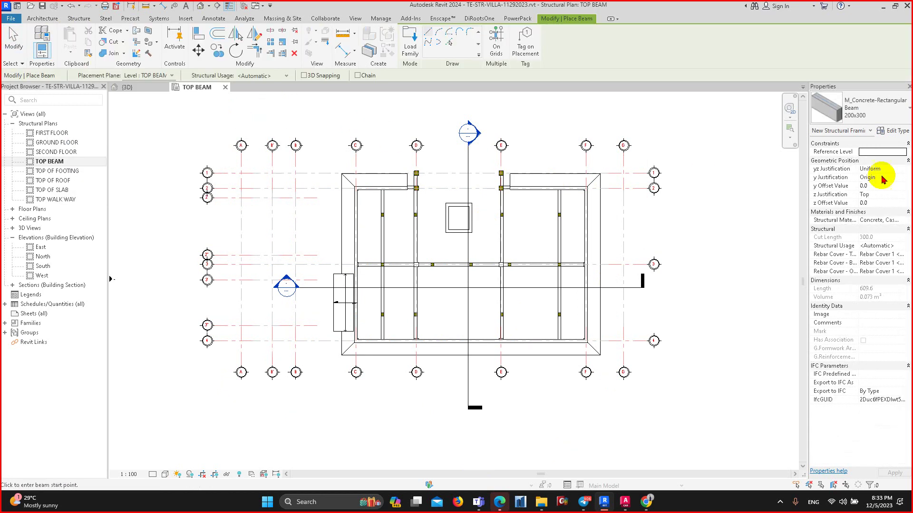
pyautogui.click(897, 131)
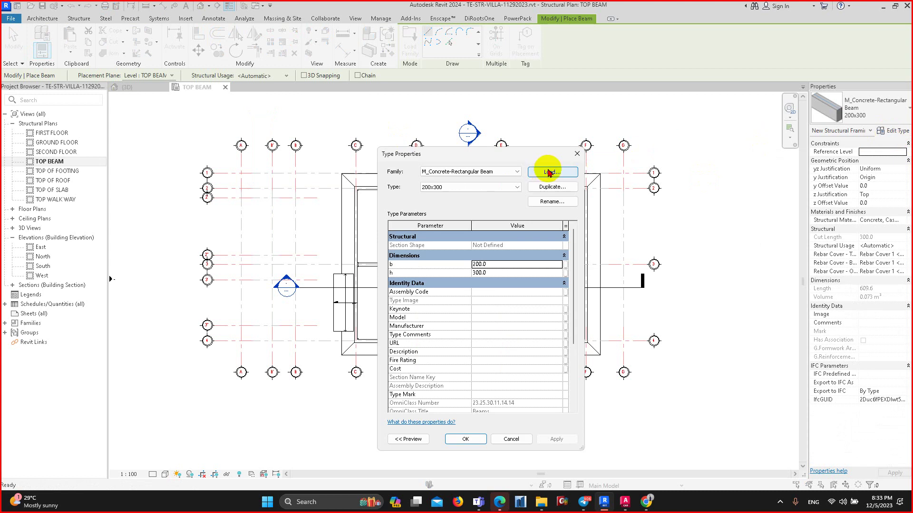
pyautogui.click(548, 172)
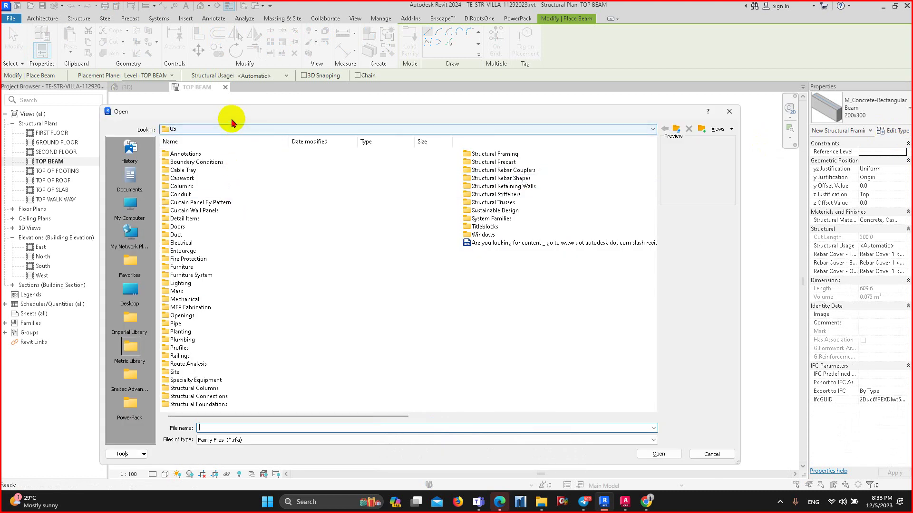
# - Browse the US library to the Structural Framing folder in details view
pyautogui.click(198, 129)
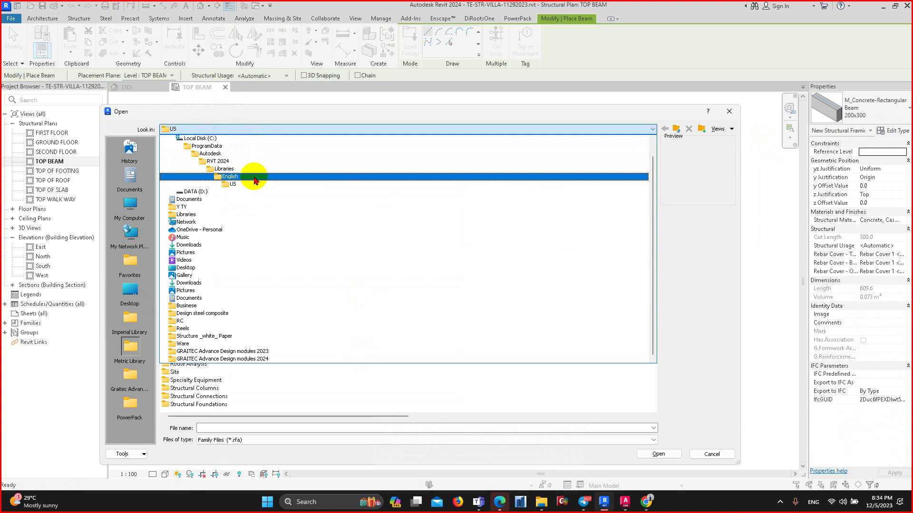
pyautogui.click(244, 185)
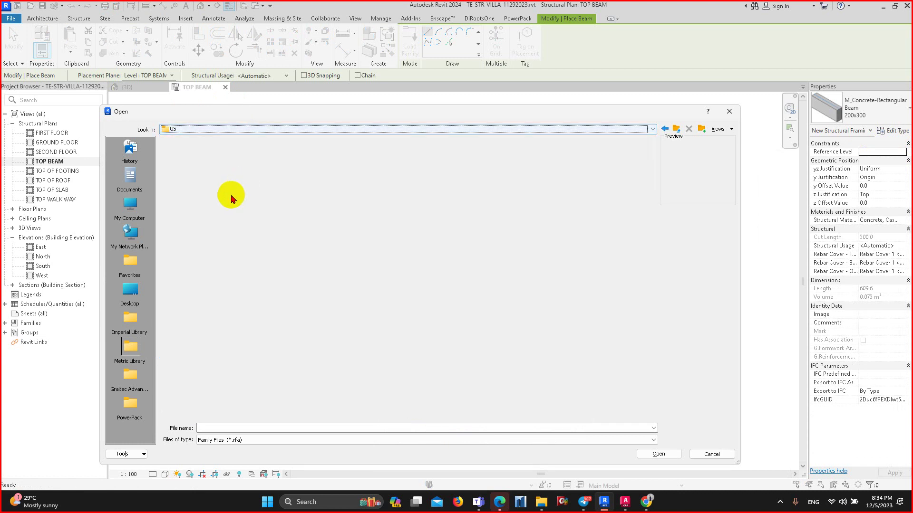
pyautogui.hscroll(2, 260, 264)
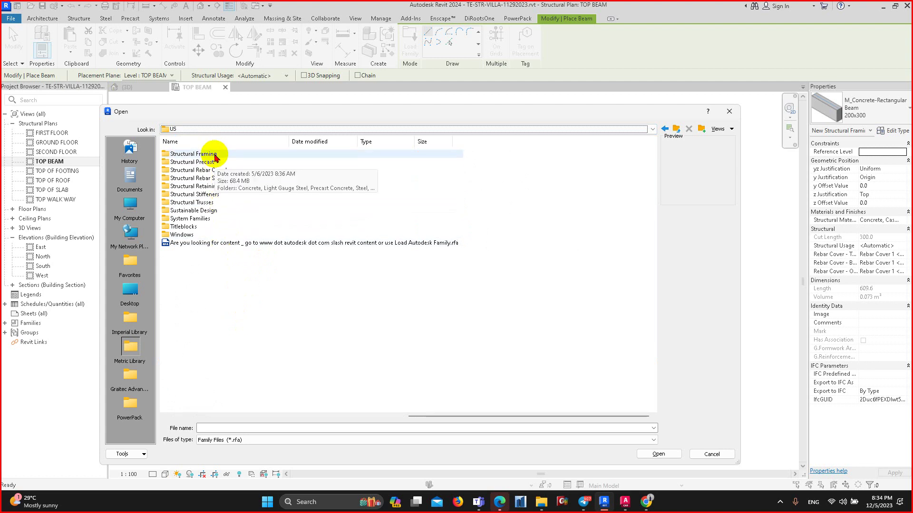
pyautogui.click(717, 130)
pyautogui.click(734, 150)
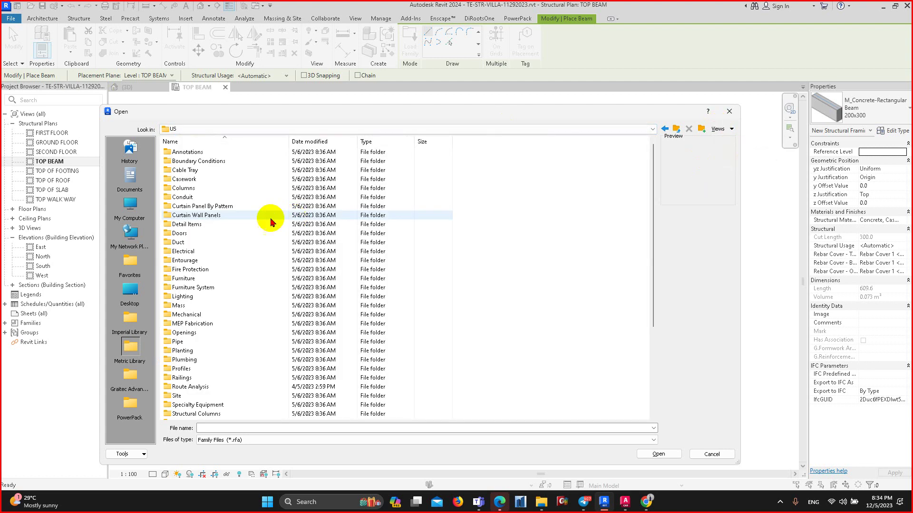
pyautogui.scroll(-1, 210, 361)
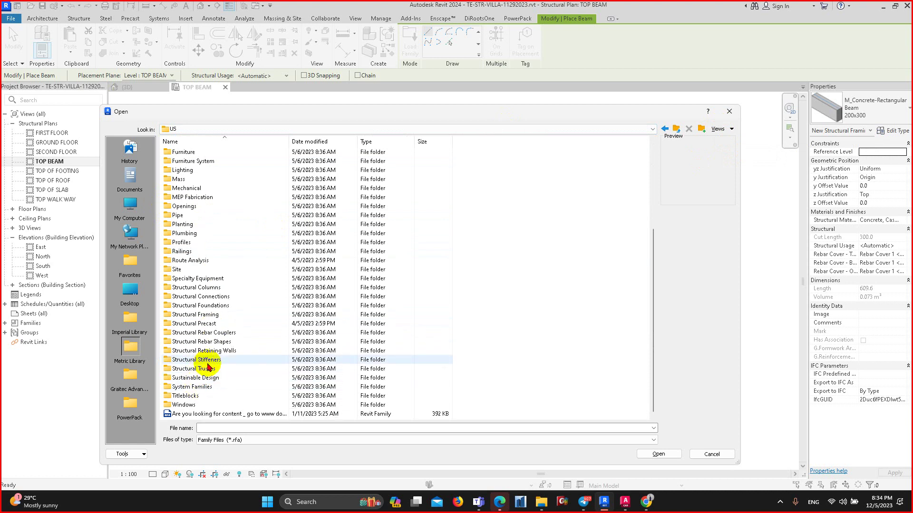
pyautogui.doubleClick(211, 316)
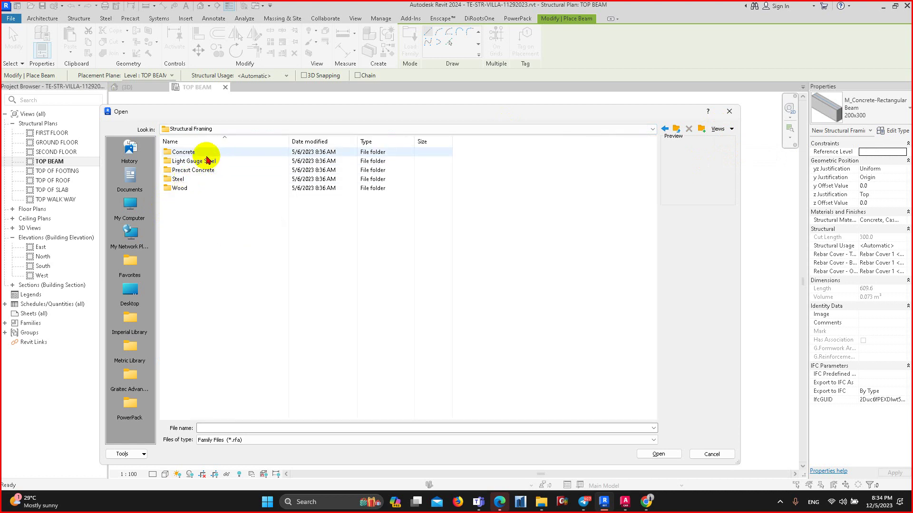
# - Choose M_HSS-Hollow Structural Section.rfa from the Steel framing folder to load
pyautogui.doubleClick(190, 179)
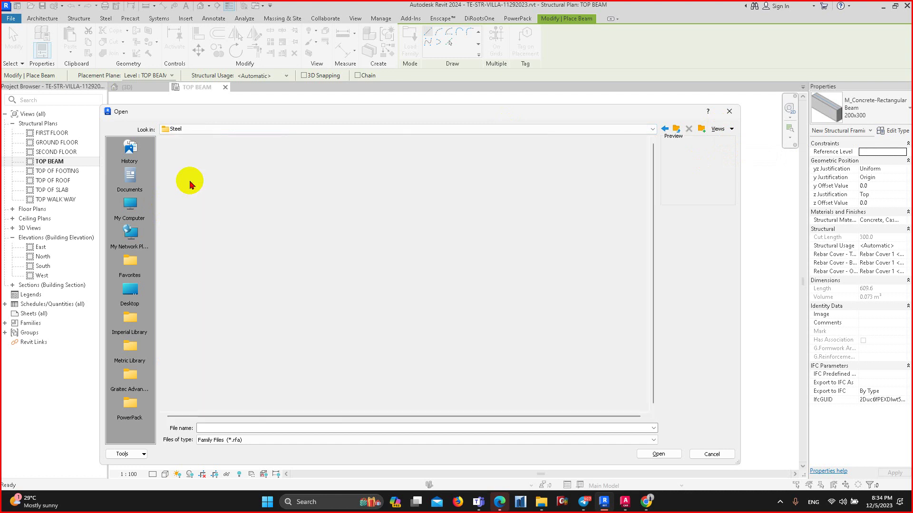
pyautogui.scroll(-1, 214, 285)
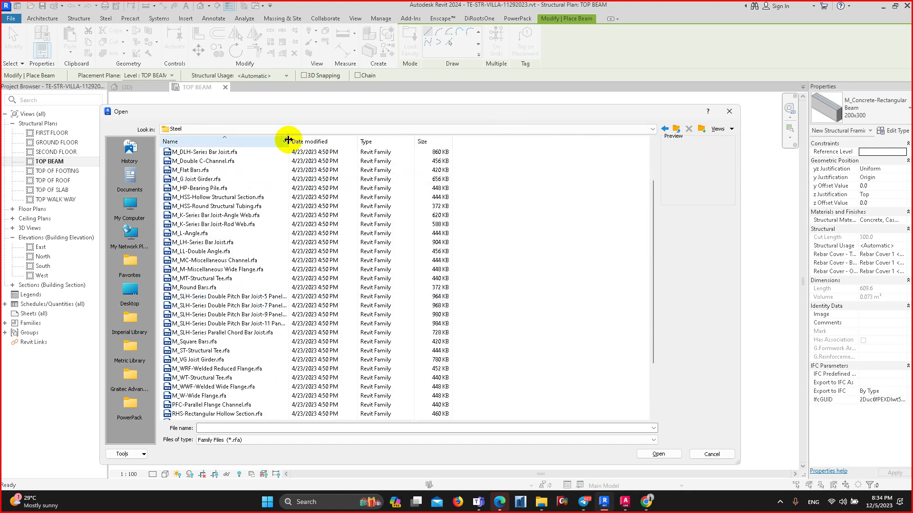
pyautogui.moveTo(288, 140)
pyautogui.mouseDown()
pyautogui.moveTo(299, 126)
pyautogui.moveTo(358, 140)
pyautogui.mouseUp()
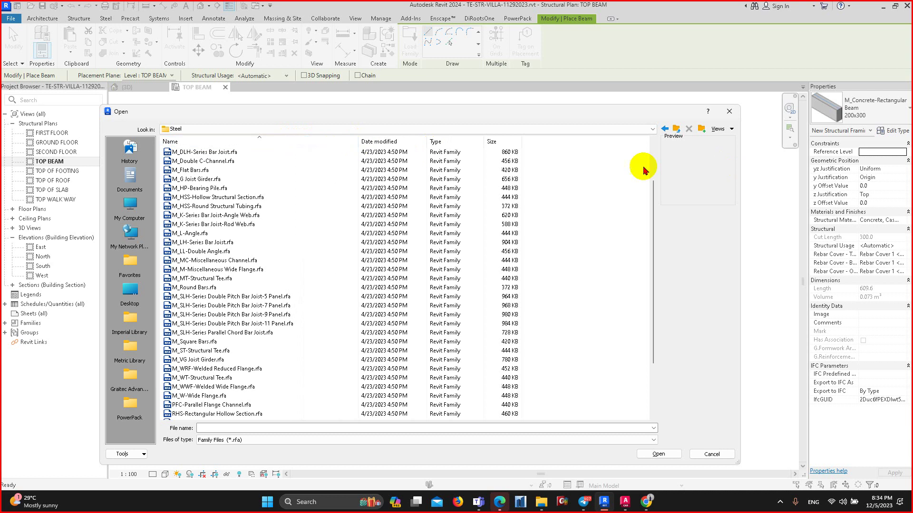
pyautogui.click(238, 188)
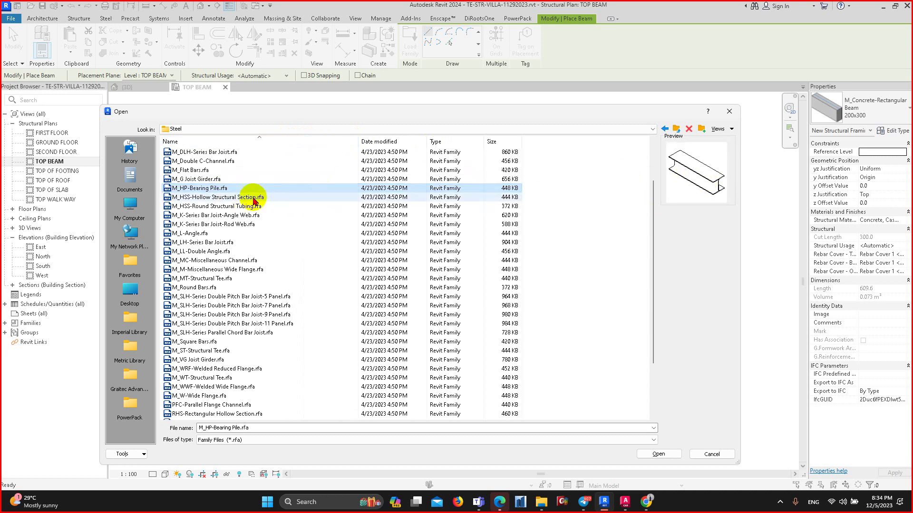
pyautogui.click(195, 198)
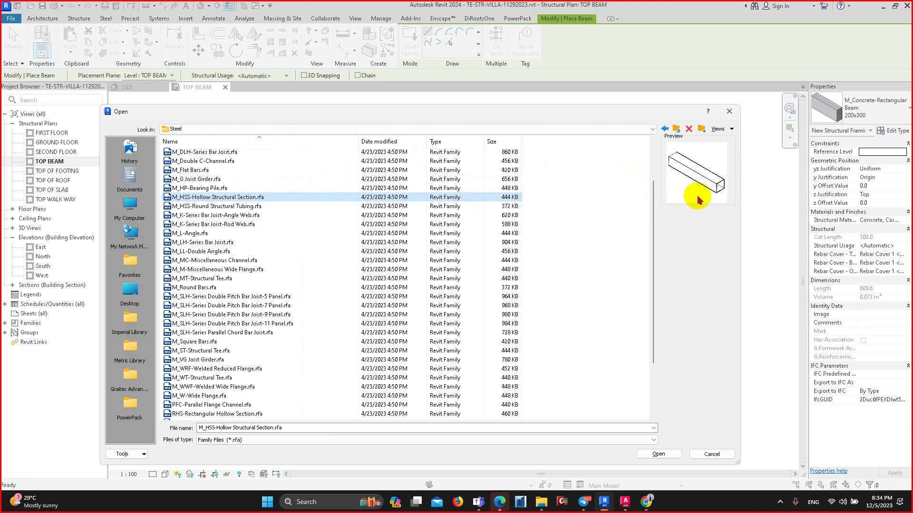
pyautogui.click(233, 206)
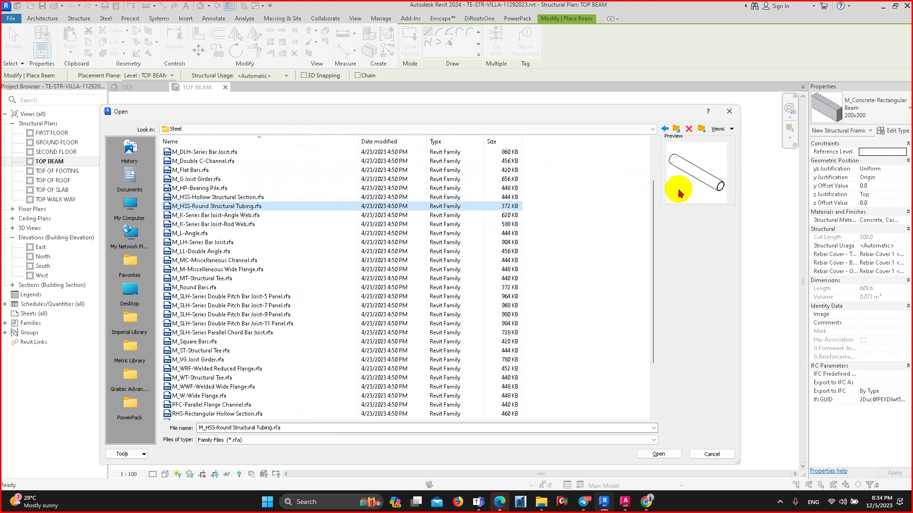
pyautogui.click(234, 198)
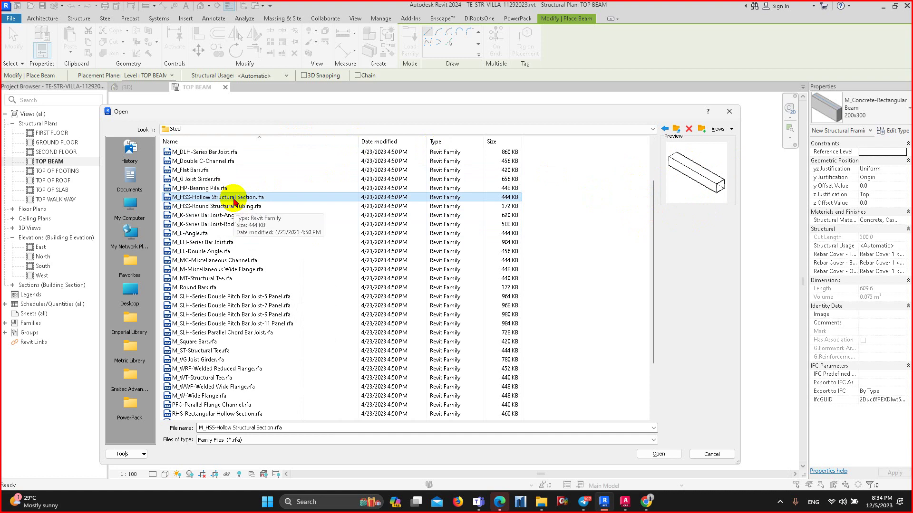
pyautogui.click(233, 199)
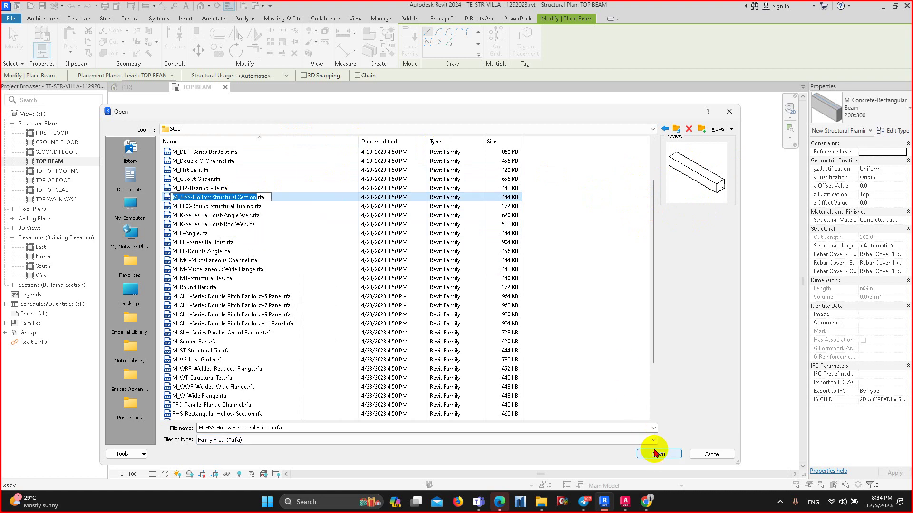
pyautogui.click(658, 456)
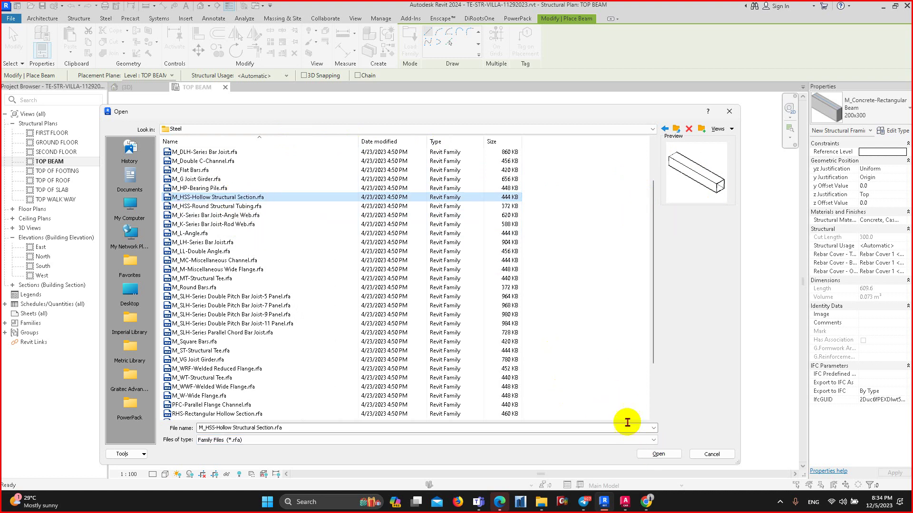
# - Load the hollow section family with its HSS101.6X50.8X3.2 size
pyautogui.click(658, 454)
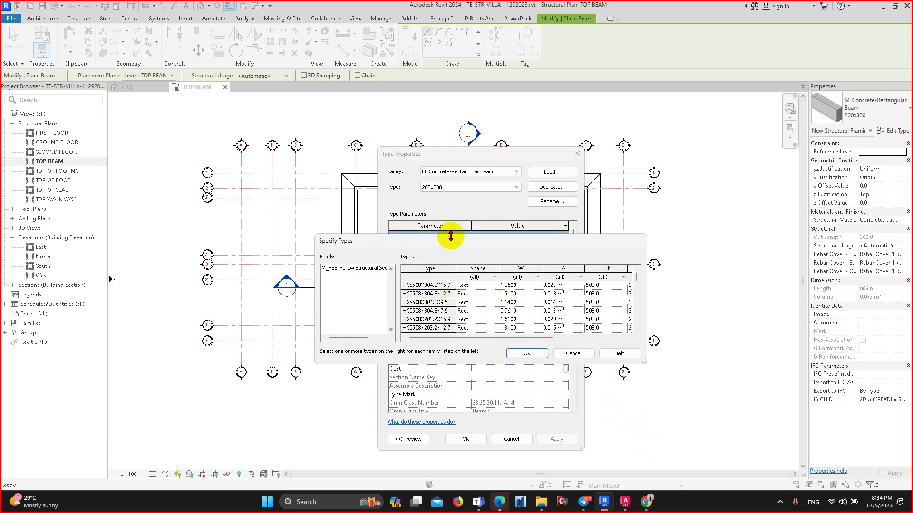
pyautogui.moveTo(472, 236); pyautogui.dragTo(472, 127)
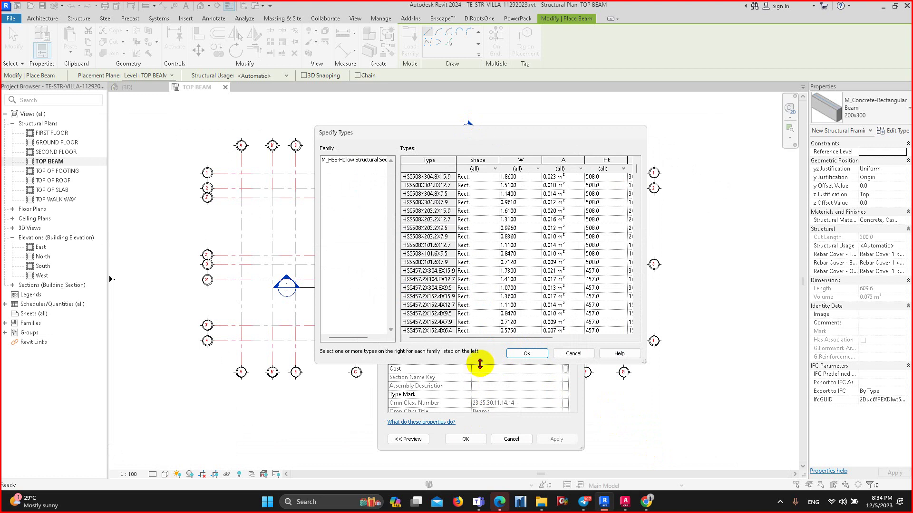
pyautogui.moveTo(474, 365); pyautogui.dragTo(473, 430)
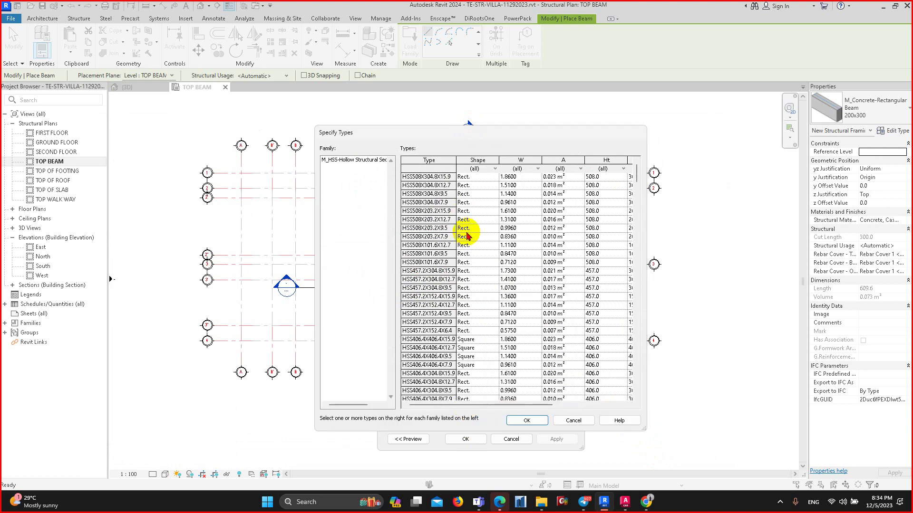
pyautogui.scroll(-5, 464, 298)
pyautogui.scroll(-5, 466, 313)
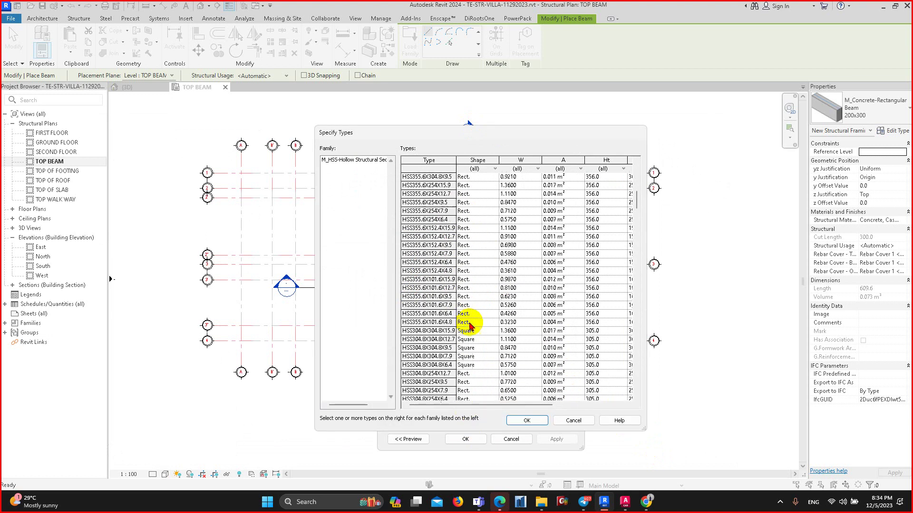
pyautogui.scroll(-5, 463, 347)
pyautogui.scroll(-5, 461, 371)
pyautogui.scroll(-5, 459, 372)
pyautogui.scroll(-5, 454, 372)
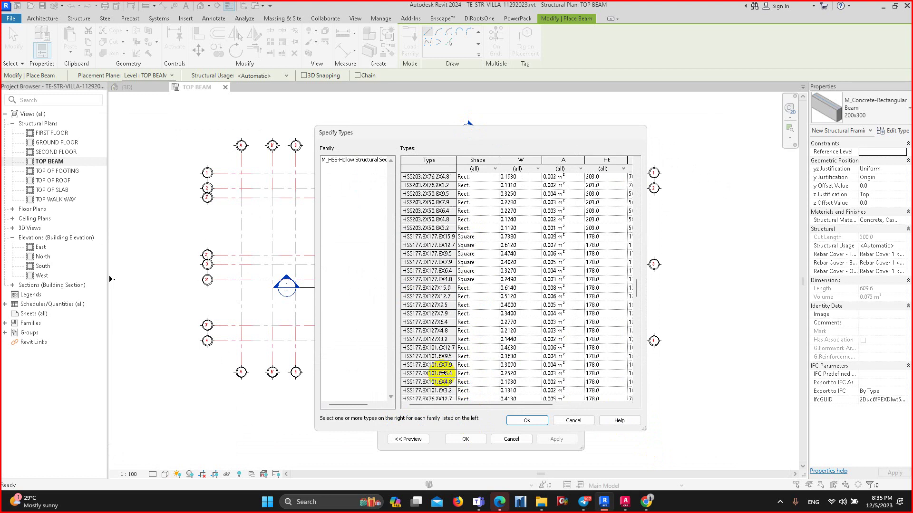
pyautogui.scroll(-5, 445, 374)
pyautogui.scroll(-5, 445, 374)
pyautogui.scroll(-5, 437, 364)
pyautogui.scroll(-5, 430, 352)
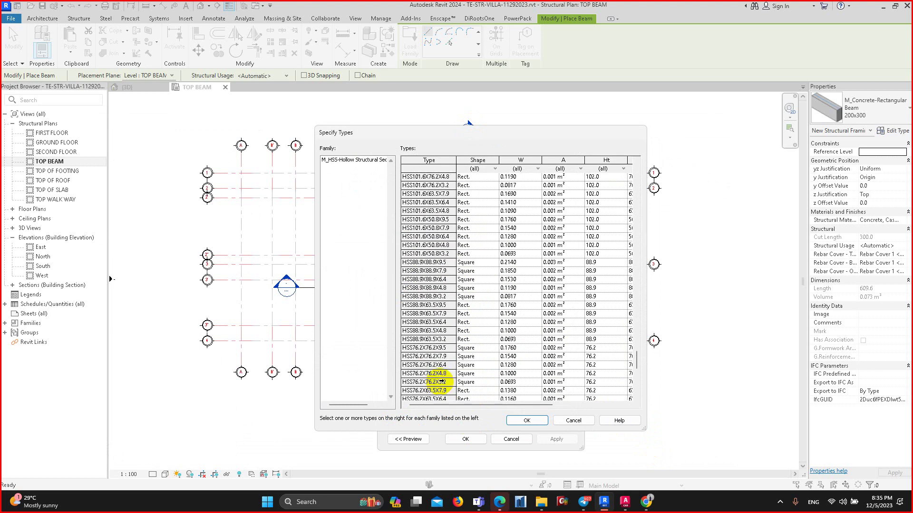
pyautogui.scroll(2, 428, 271)
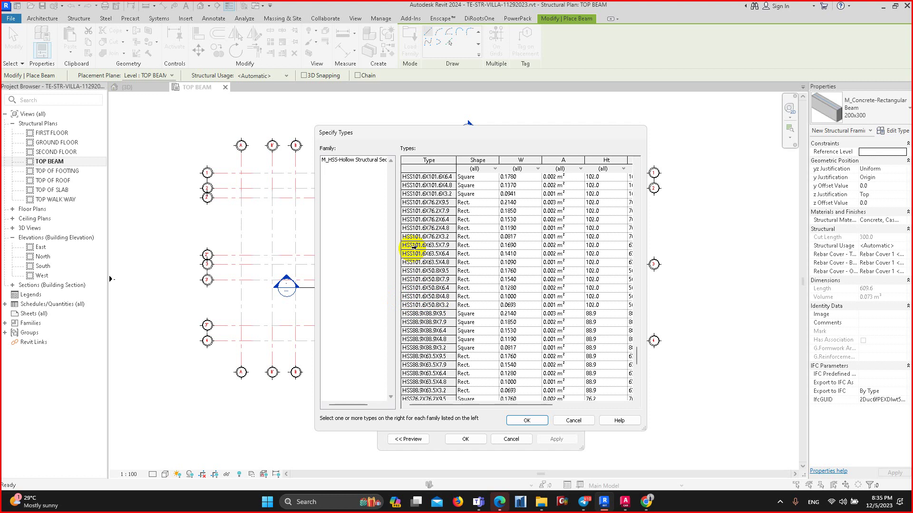
pyautogui.click(414, 305)
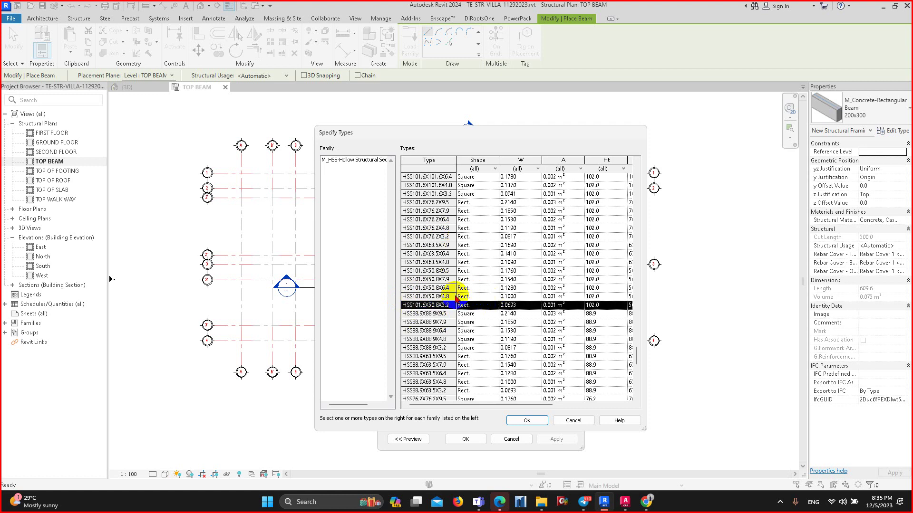
pyautogui.click(526, 421)
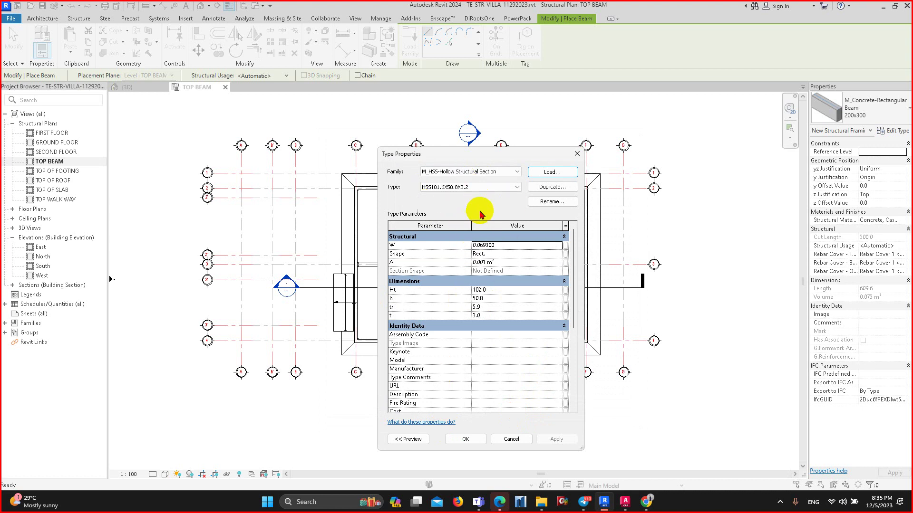
# - Rename the type to TUBE 50x100x2.4mm and set Ht 100 and b 50
pyautogui.click(551, 201)
pyautogui.write('TUBE 50x100x2.4')
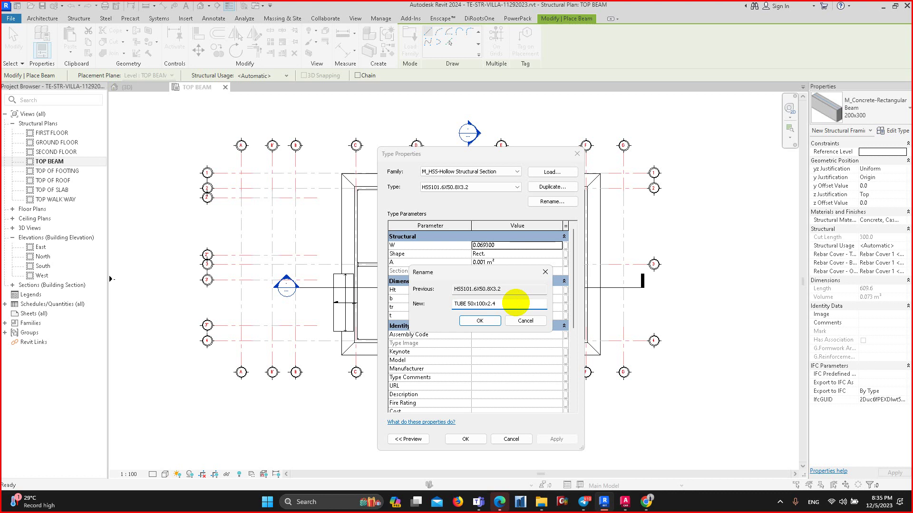
pyautogui.write('mm')
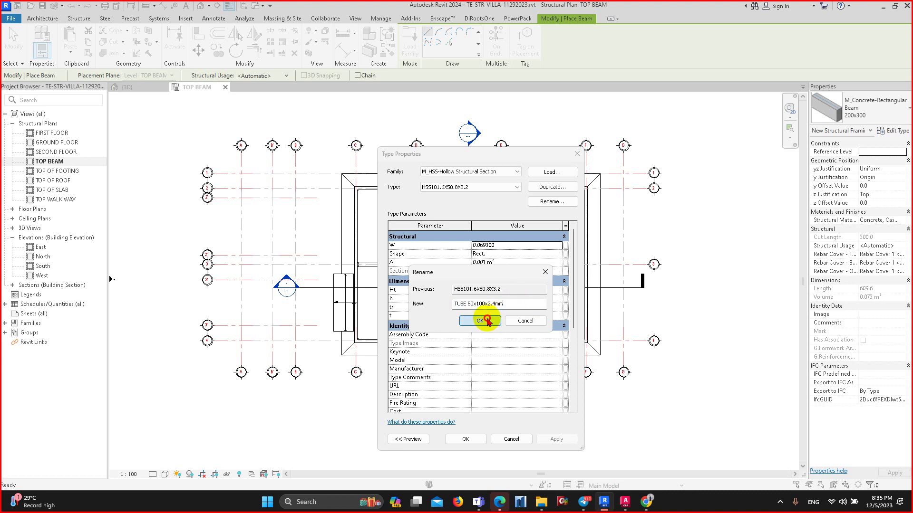
pyautogui.click(487, 320)
pyautogui.click(499, 291)
pyautogui.write('100')
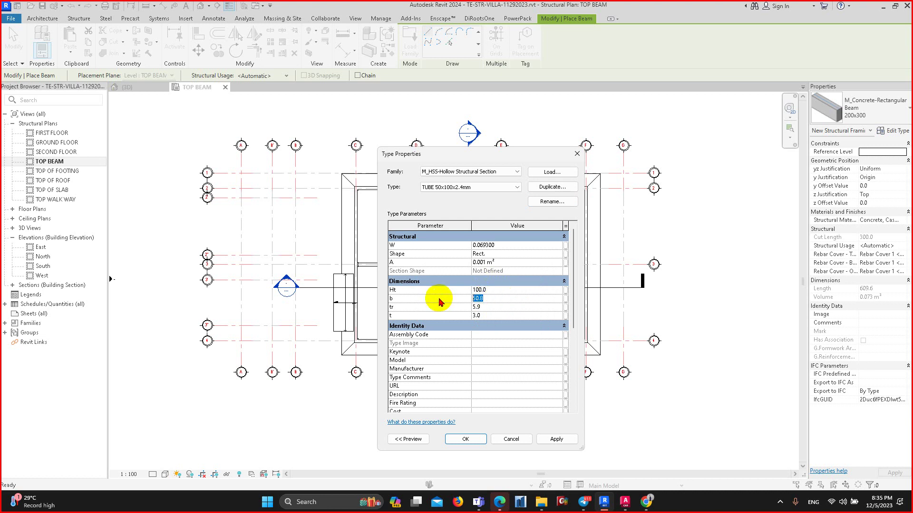
pyautogui.write('5')
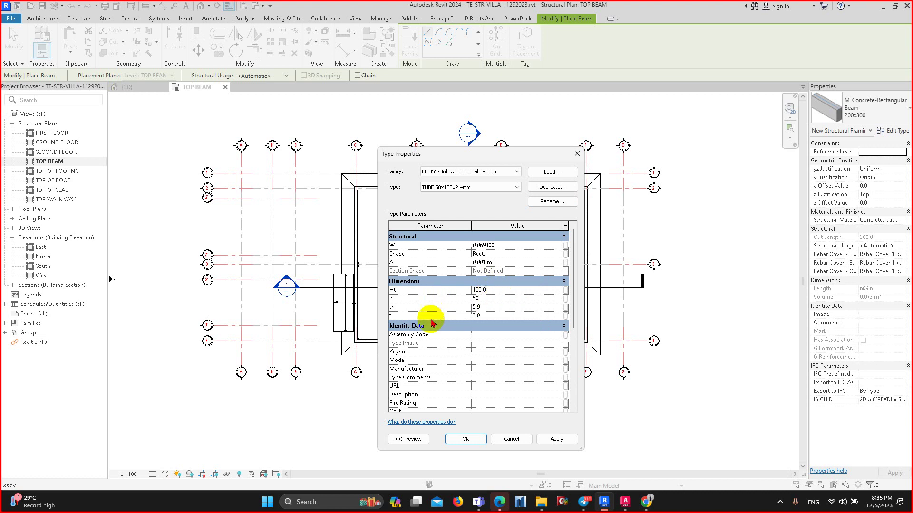
pyautogui.press('Tab')
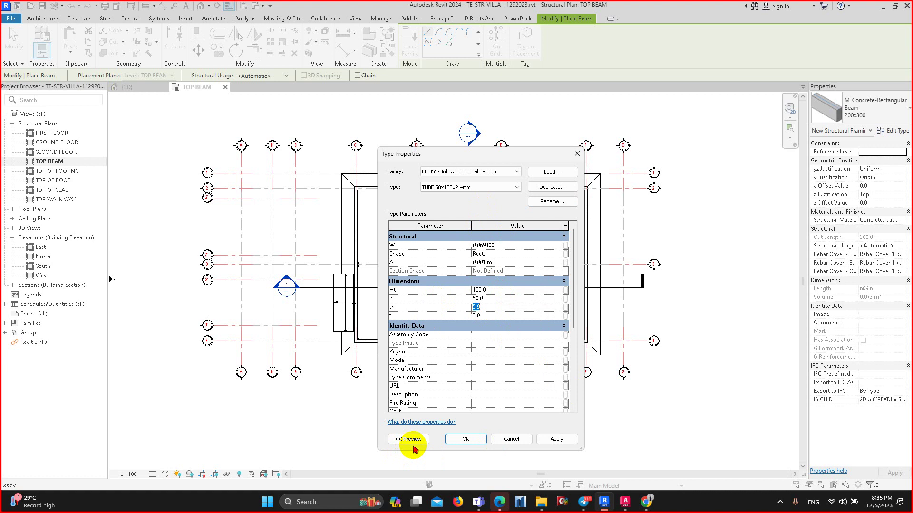
# - Preview the tube section in 3D and set wall thickness t to 2.4
pyautogui.click(413, 442)
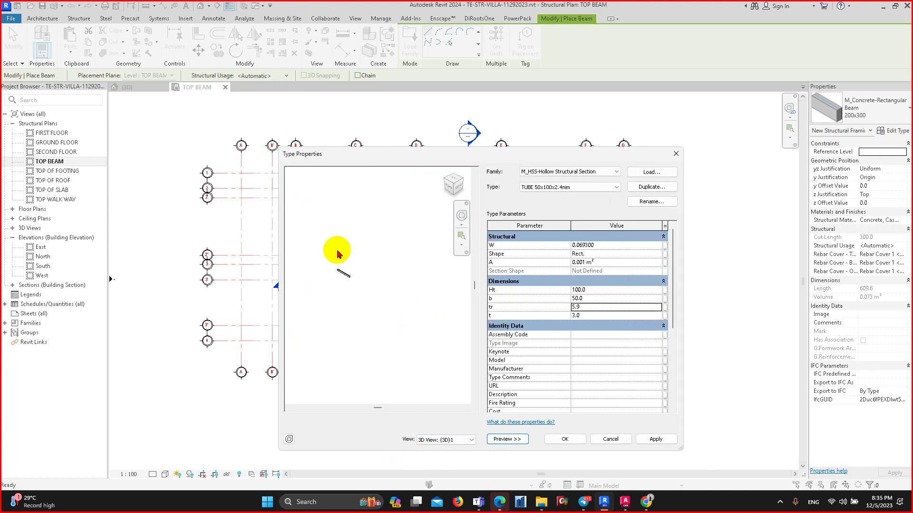
pyautogui.scroll(3, 331, 248)
pyautogui.scroll(3, 357, 316)
pyautogui.moveTo(372, 264); pyautogui.dragTo(413, 275, button='middle')
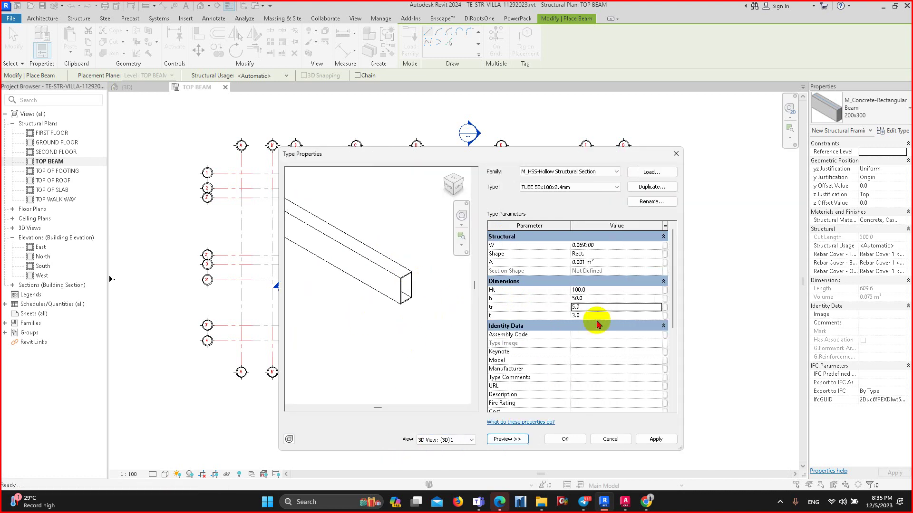
pyautogui.click(582, 316)
pyautogui.write('2.4')
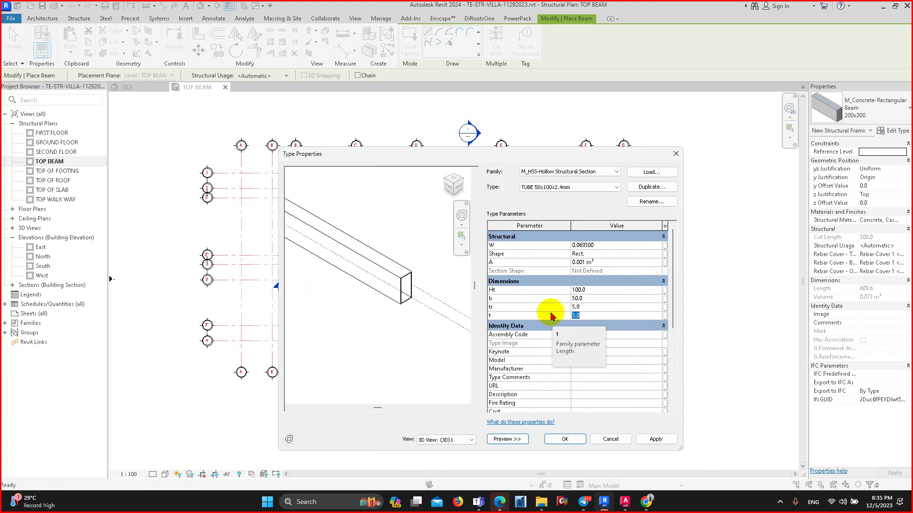
pyautogui.click(589, 308)
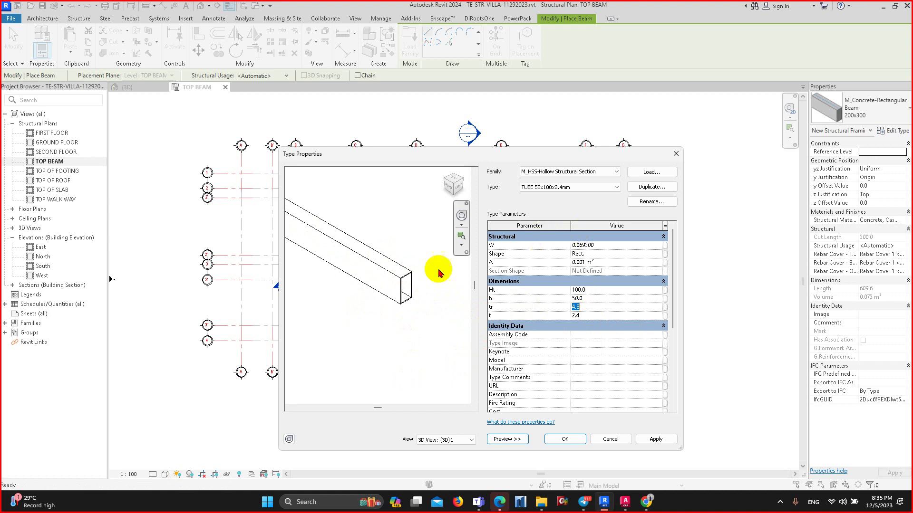
pyautogui.scroll(-2, 434, 271)
pyautogui.scroll(-2, 417, 295)
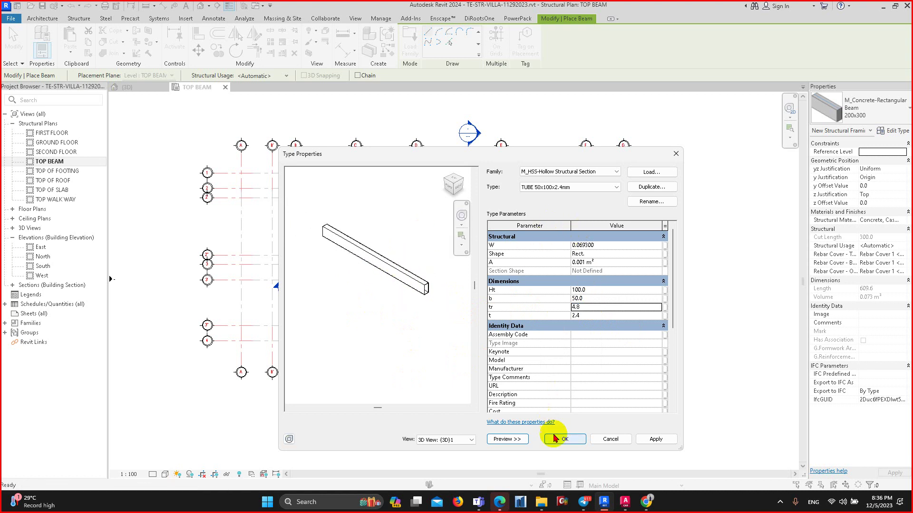
# - Accept the tube type and draw a 2200-long diagonal TUBE 50x100x2.4mm beam
pyautogui.click(575, 442)
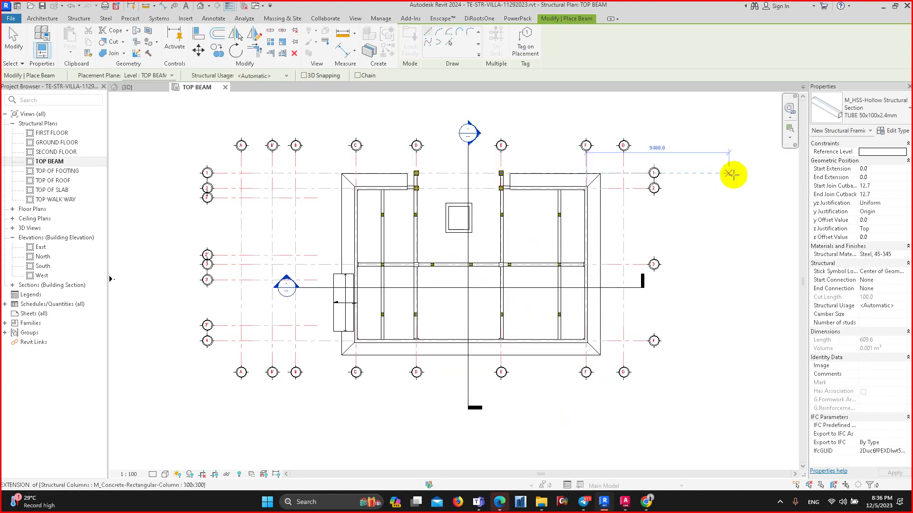
pyautogui.scroll(3, 570, 228)
pyautogui.click(467, 275)
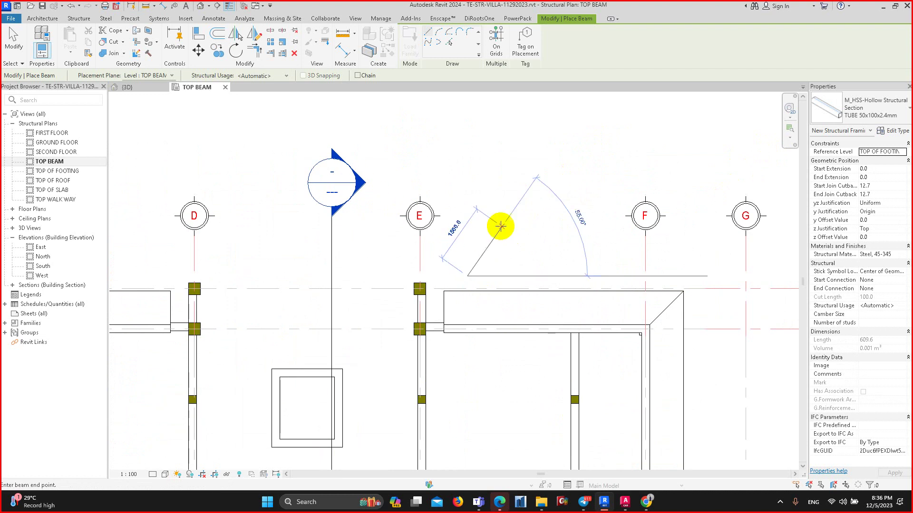
pyautogui.click(516, 201)
pyautogui.scroll(3, 489, 252)
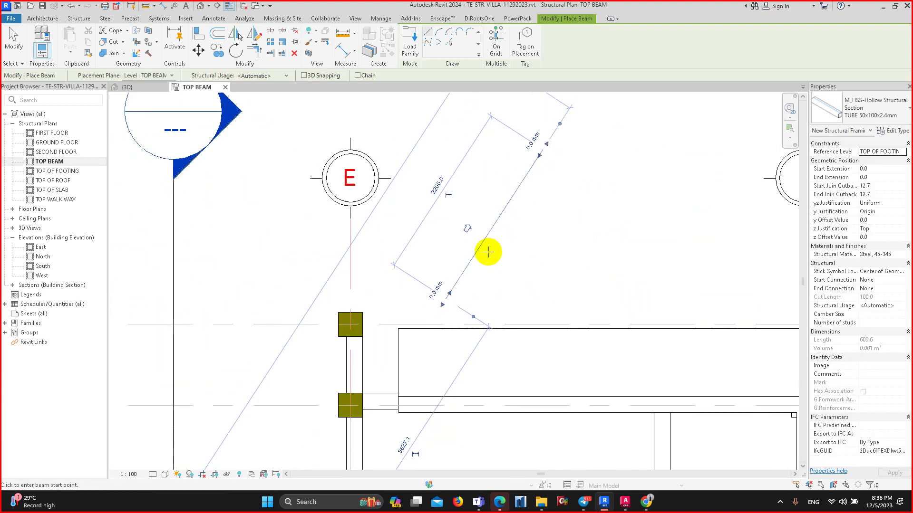
pyautogui.press('Escape')
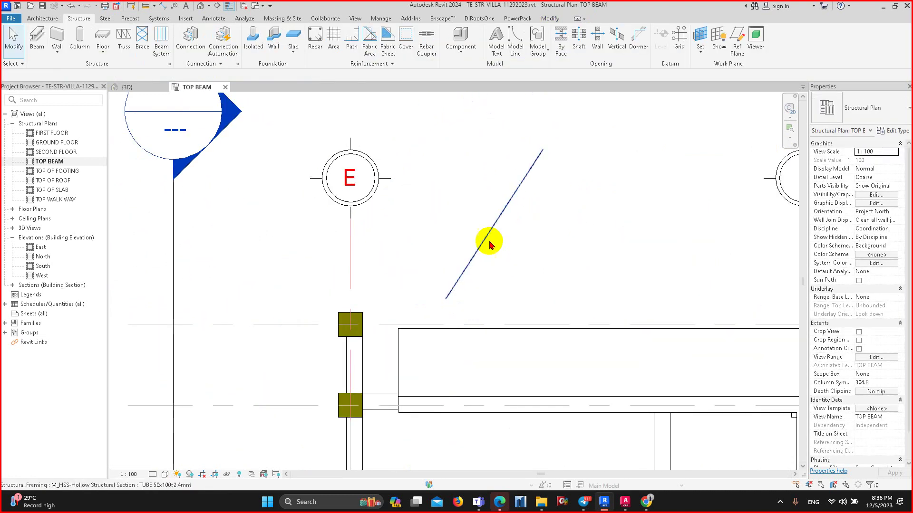
# - Compare Medium and Coarse detail levels, then set the TOP BEAM plan to Fine
pyautogui.click(150, 474)
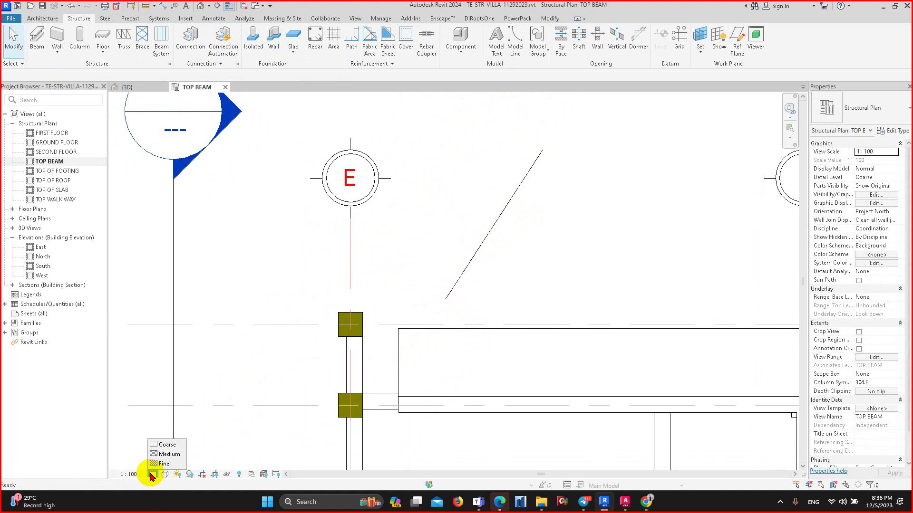
pyautogui.click(168, 454)
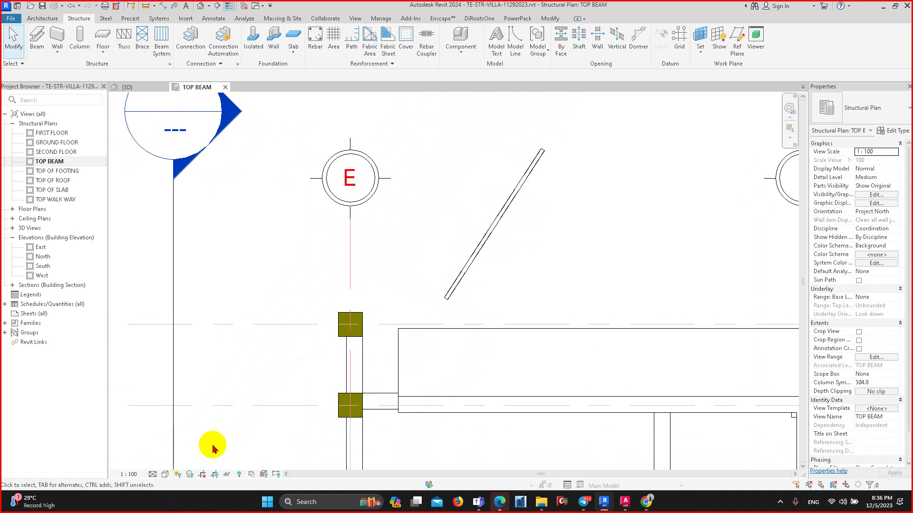
pyautogui.click(153, 474)
pyautogui.click(166, 444)
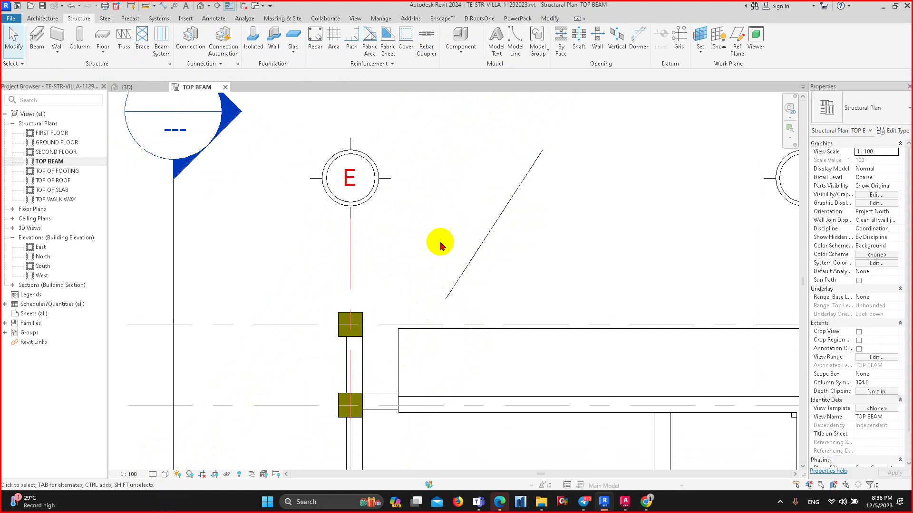
pyautogui.click(152, 474)
pyautogui.click(168, 454)
pyautogui.scroll(2, 453, 309)
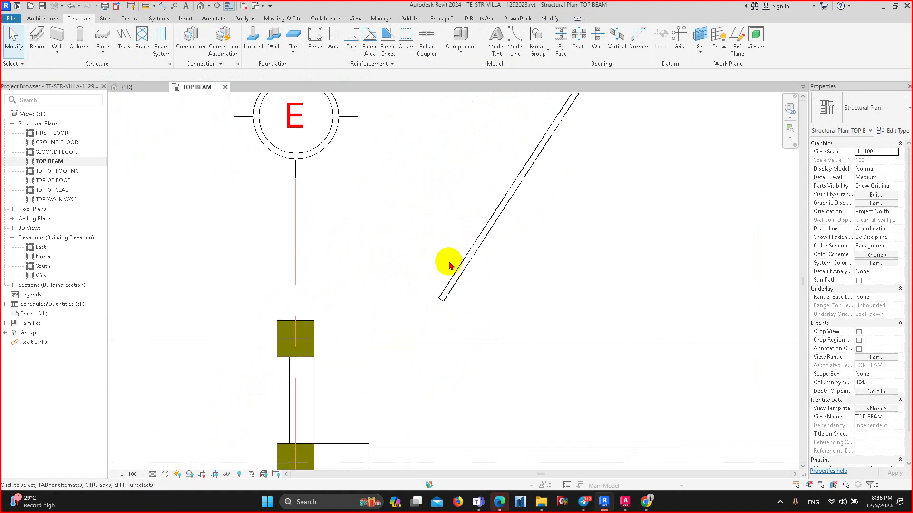
pyautogui.scroll(-1, 529, 218)
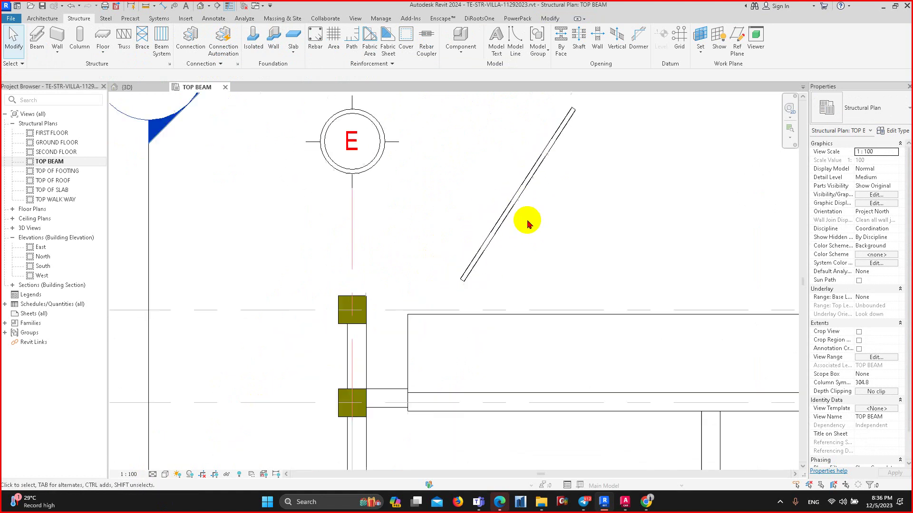
pyautogui.click(153, 474)
pyautogui.click(166, 463)
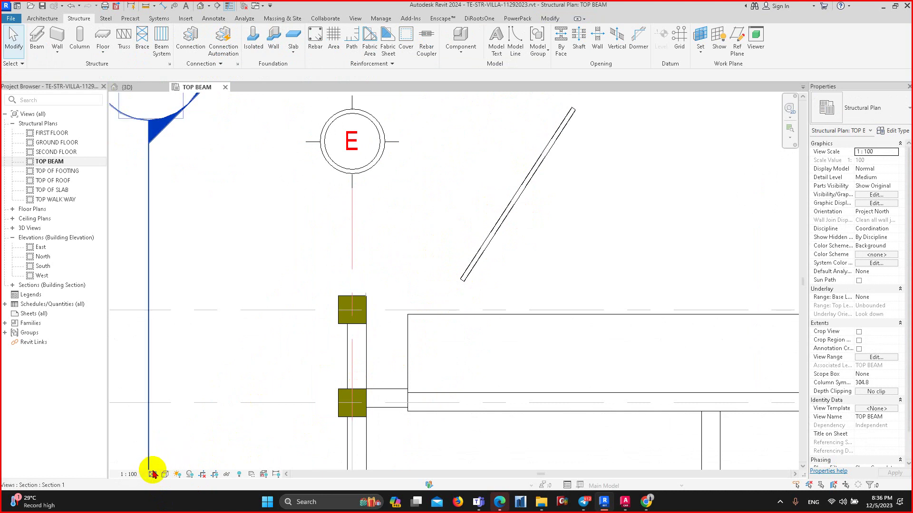
pyautogui.click(152, 474)
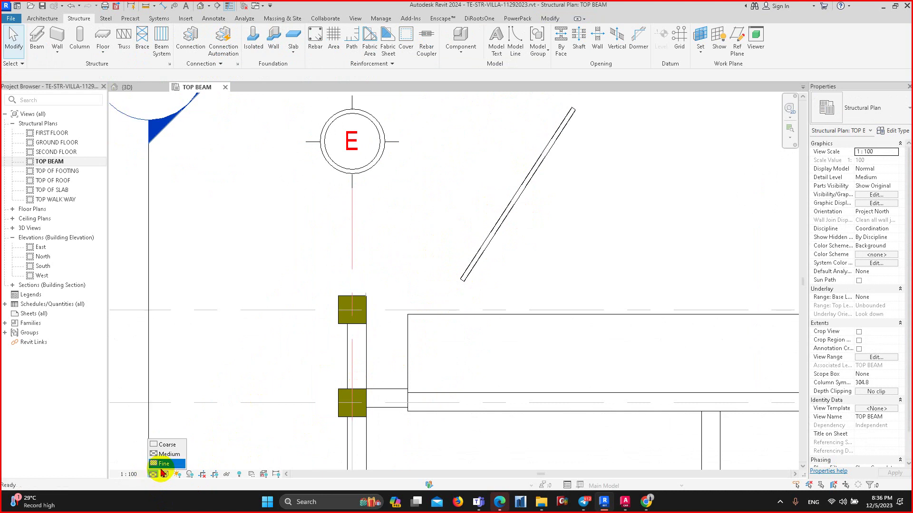
# - Delete the diagonal beam near grid E
pyautogui.scroll(-1, 554, 193)
pyautogui.scroll(-2, 557, 204)
pyautogui.click(542, 189)
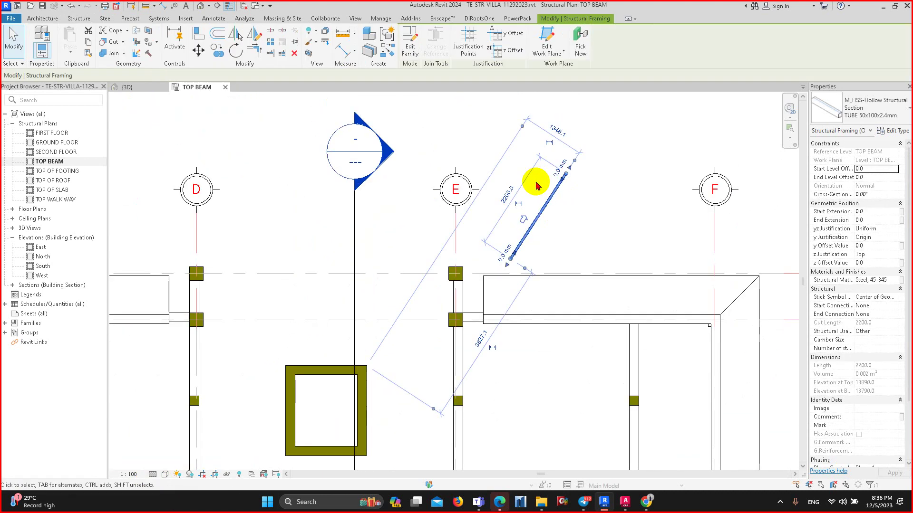
pyautogui.press('Delete')
pyautogui.scroll(-2, 482, 179)
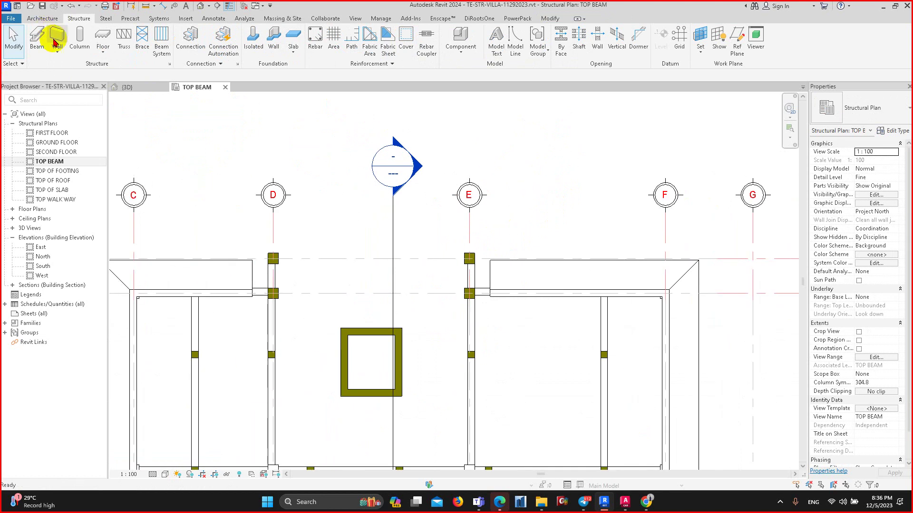
# - Duplicate the tube beam type as TUBE 25x25x1.5mm with Ht 25, b 25, t 1.5
pyautogui.click(36, 42)
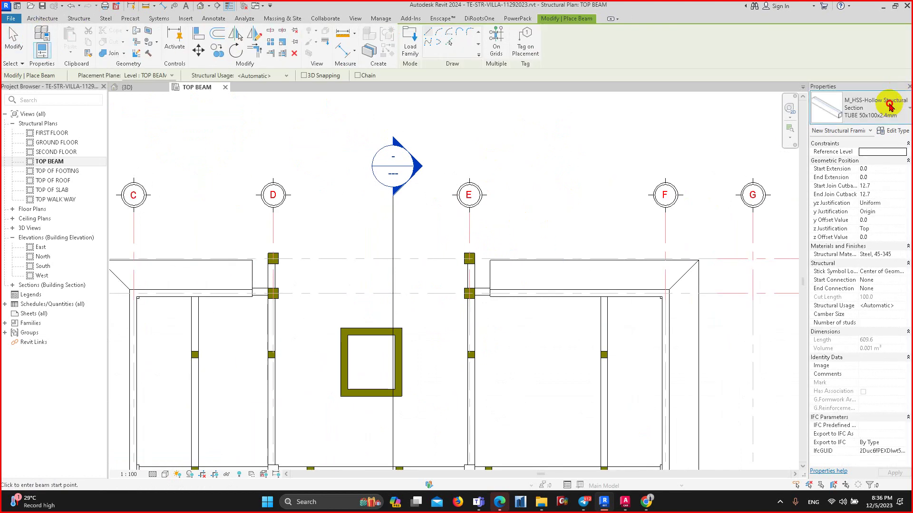
pyautogui.click(890, 107)
pyautogui.click(890, 107)
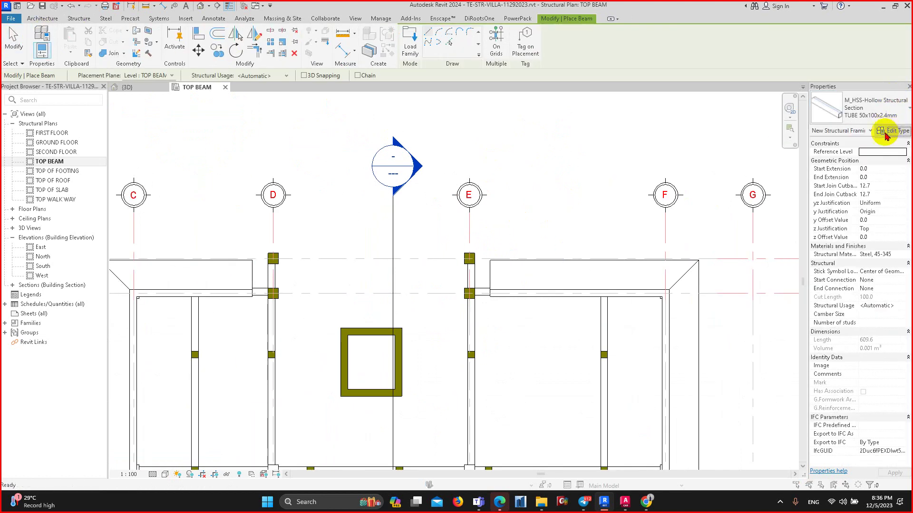
pyautogui.click(892, 130)
pyautogui.click(651, 187)
pyautogui.write('TUBE 25x25x1.5')
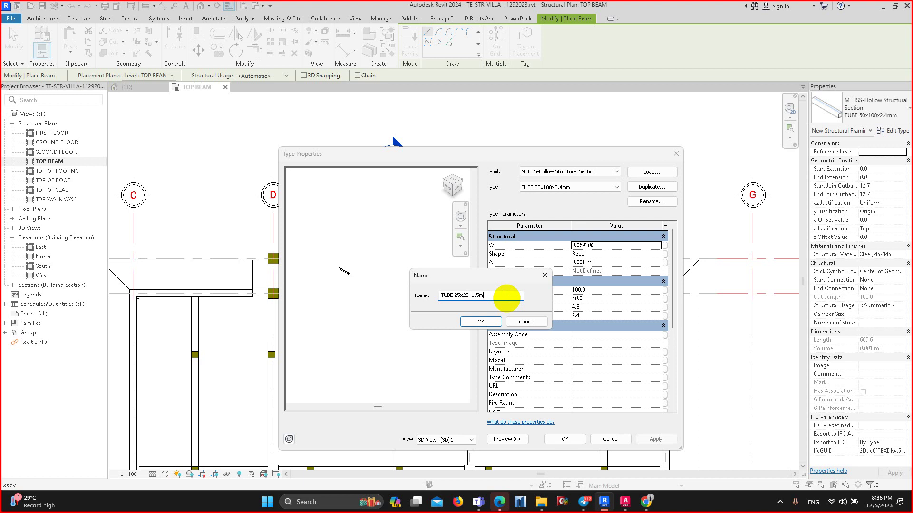
pyautogui.write('m')
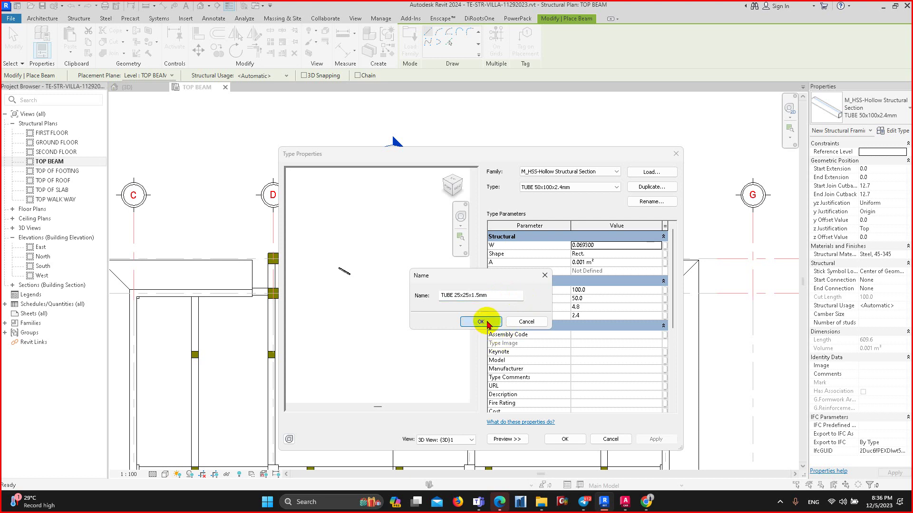
pyautogui.click(481, 322)
pyautogui.click(610, 290)
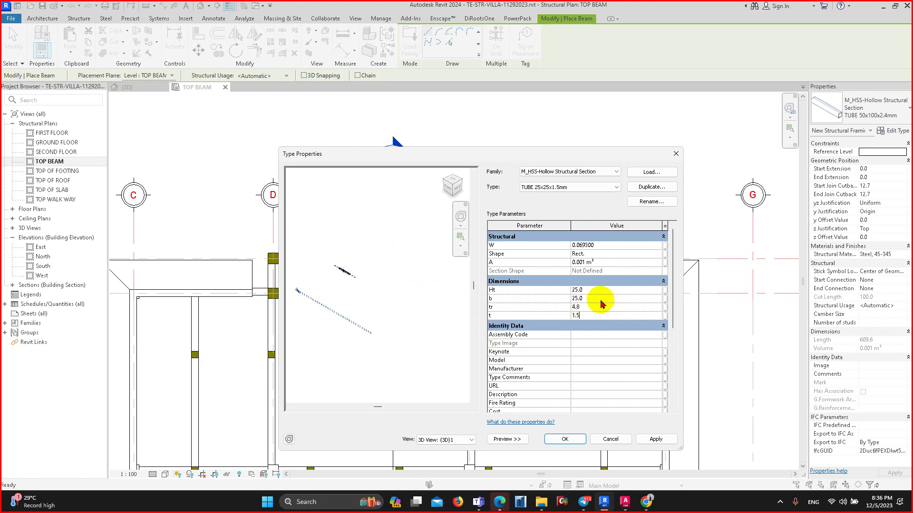
pyautogui.click(601, 298)
pyautogui.scroll(2, 419, 301)
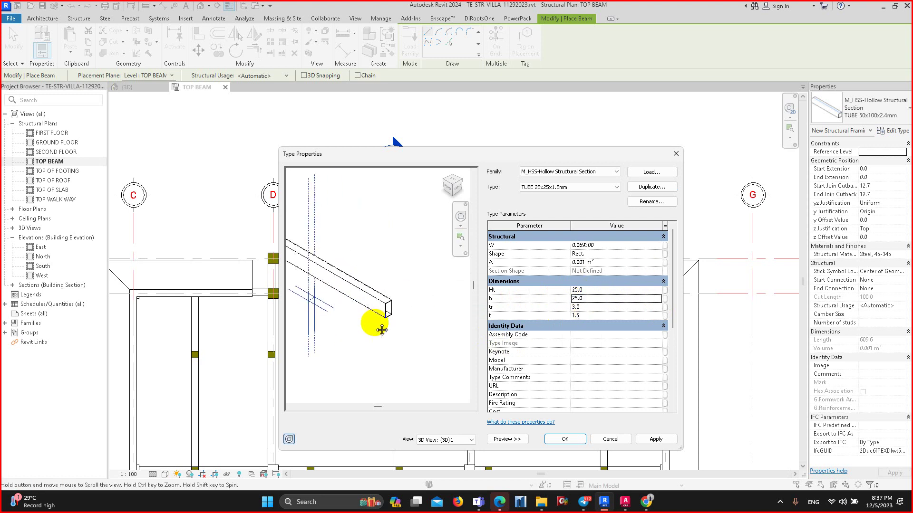
pyautogui.click(567, 439)
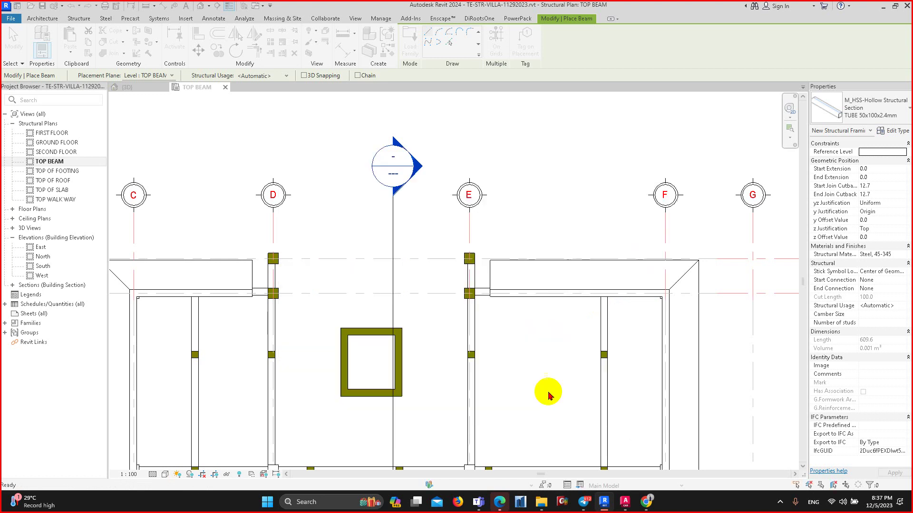
# - Place a 1400-long vertical test beam above grid E, delete it, and recentre the plan
pyautogui.moveTo(467, 401)
pyautogui.mouseDown(button='middle')
pyautogui.moveTo(442, 209)
pyautogui.moveTo(469, 228)
pyautogui.mouseUp(button='middle')
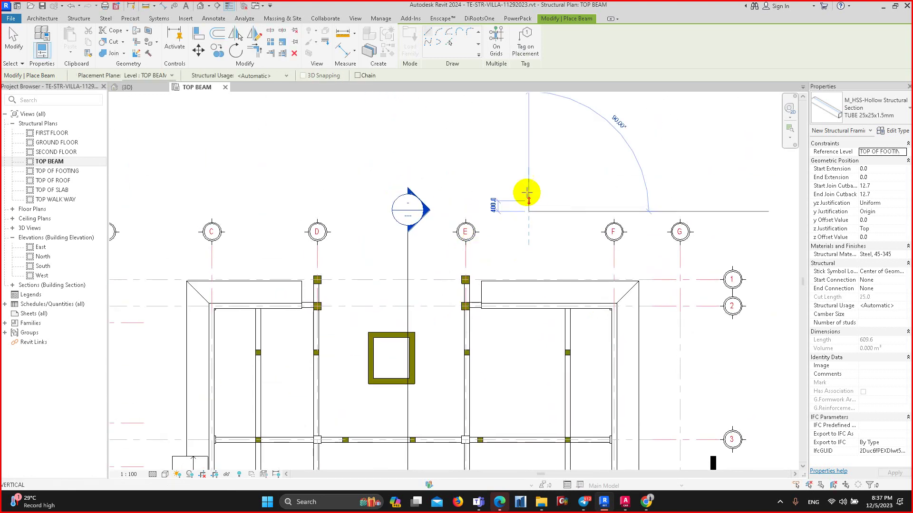
pyautogui.click(526, 193)
pyautogui.scroll(3, 552, 157)
pyautogui.press('Escape')
pyautogui.press('Escape')
pyautogui.click(545, 267)
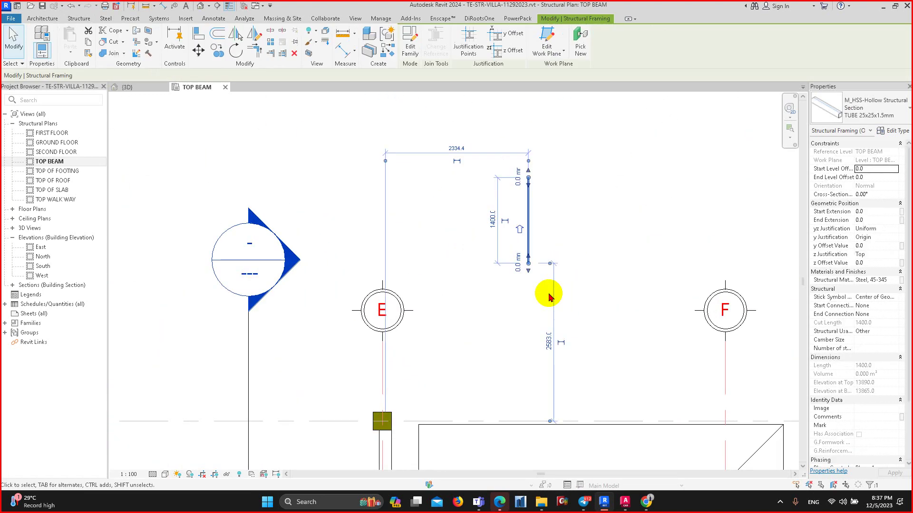
pyautogui.press('Delete')
pyautogui.scroll(-2, 547, 292)
pyautogui.scroll(-3, 554, 244)
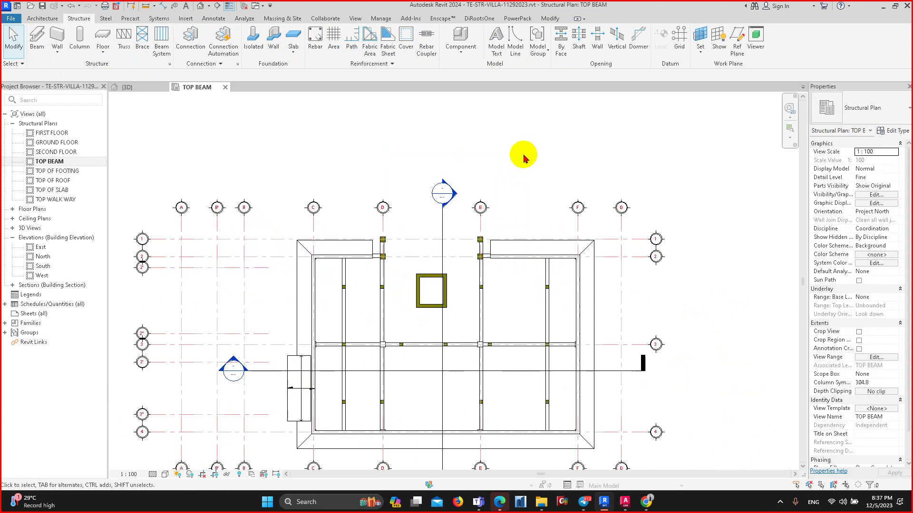
pyautogui.scroll(-1, 526, 155)
pyautogui.moveTo(518, 144)
pyautogui.mouseDown(button='middle')
pyautogui.moveTo(541, 175)
pyautogui.moveTo(545, 166)
pyautogui.mouseUp(button='middle')
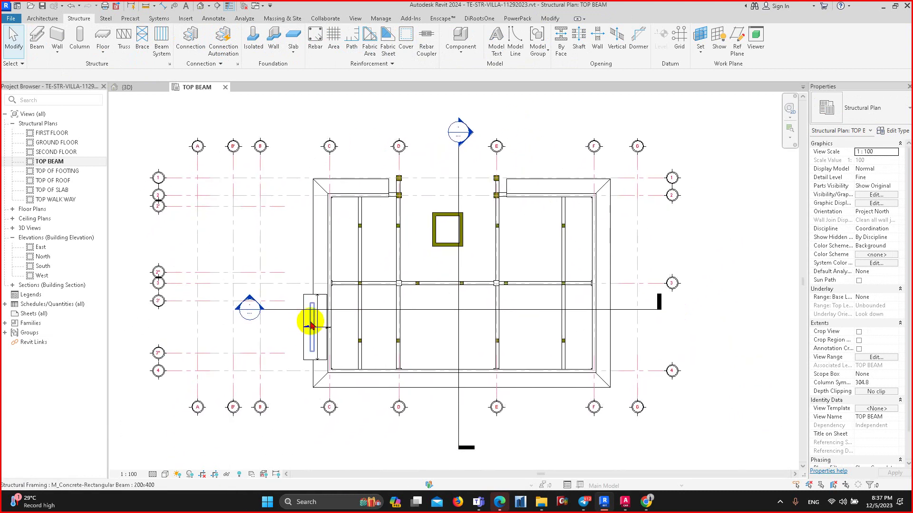
# - In the 3D view, select the sloped roof and temporarily isolate it
pyautogui.click(140, 91)
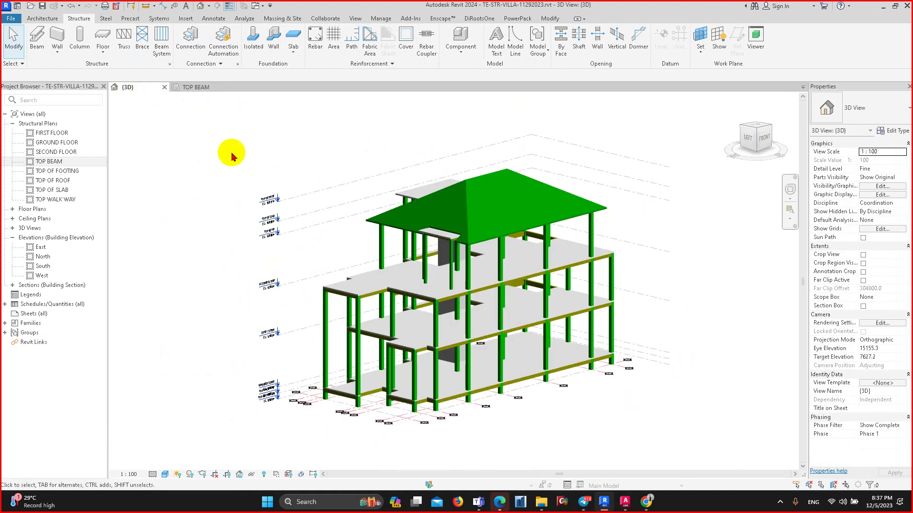
pyautogui.moveTo(373, 208)
pyautogui.keyDown('shift'); pyautogui.mouseDown(button='middle')
pyautogui.moveTo(410, 248)
pyautogui.moveTo(444, 163)
pyautogui.moveTo(413, 245)
pyautogui.moveTo(454, 194)
pyautogui.moveTo(534, 152)
pyautogui.moveTo(511, 316)
pyautogui.moveTo(387, 235)
pyautogui.moveTo(437, 251)
pyautogui.moveTo(510, 252)
pyautogui.moveTo(511, 294)
pyautogui.moveTo(500, 306)
pyautogui.mouseUp(button='middle'); pyautogui.keyUp('shift')
pyautogui.click(438, 251)
pyautogui.scroll(3, 468, 260)
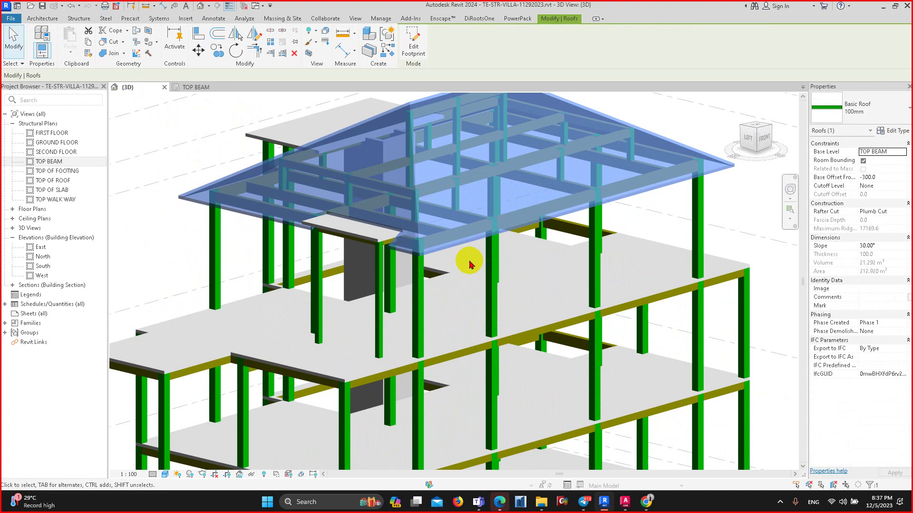
pyautogui.scroll(1, 448, 291)
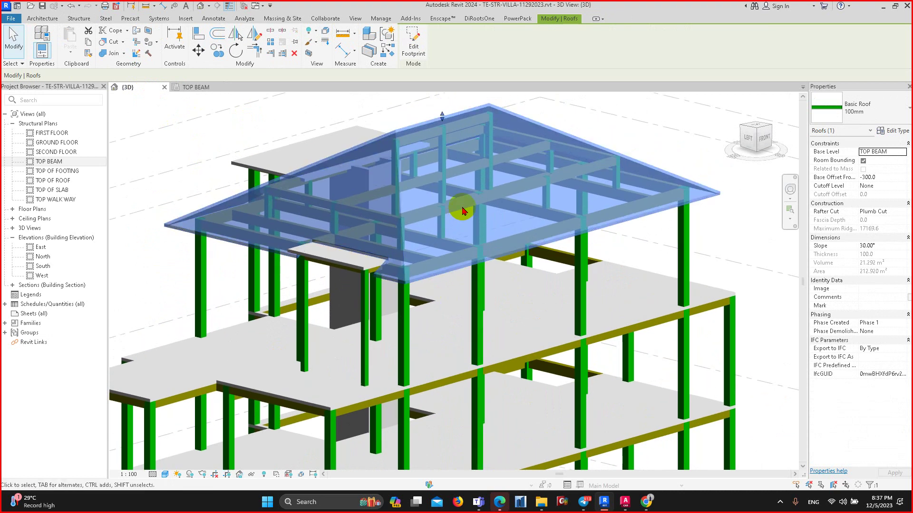
pyautogui.moveTo(466, 192)
pyautogui.mouseDown(button='middle')
pyautogui.moveTo(458, 204)
pyautogui.moveTo(466, 236)
pyautogui.mouseUp(button='middle')
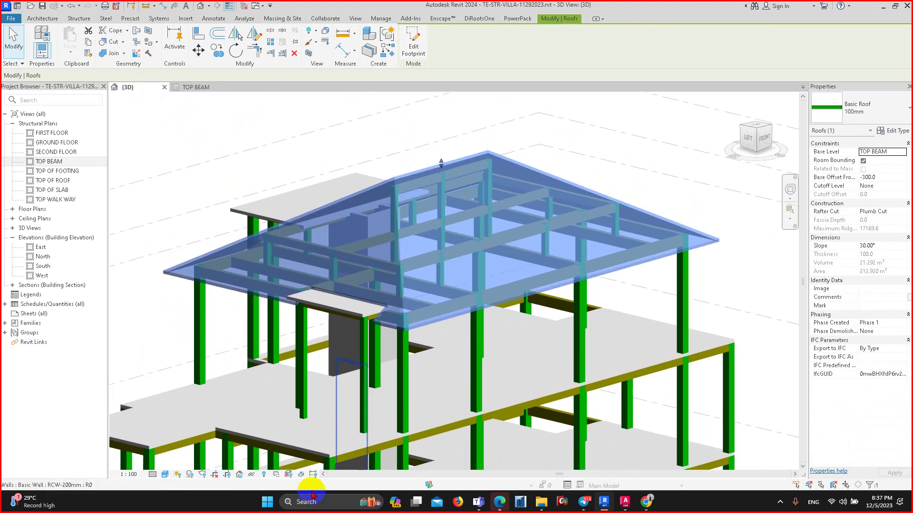
pyautogui.click(251, 475)
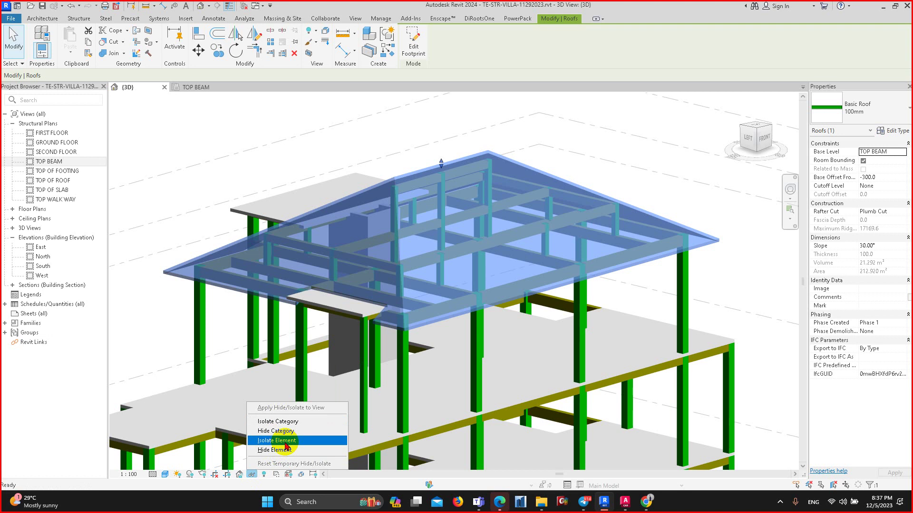
pyautogui.click(285, 441)
pyautogui.click(472, 361)
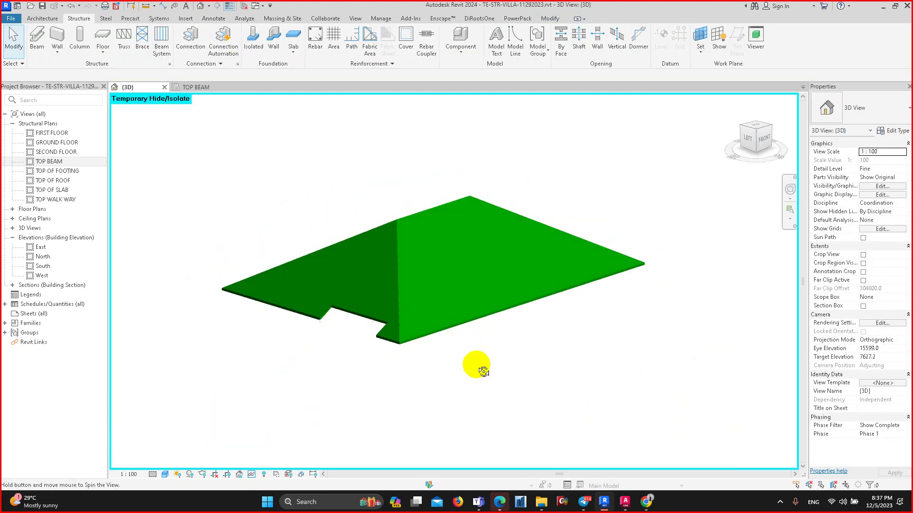
# - Restore the full building and test hiding the roof to reveal the beams
pyautogui.click(252, 474)
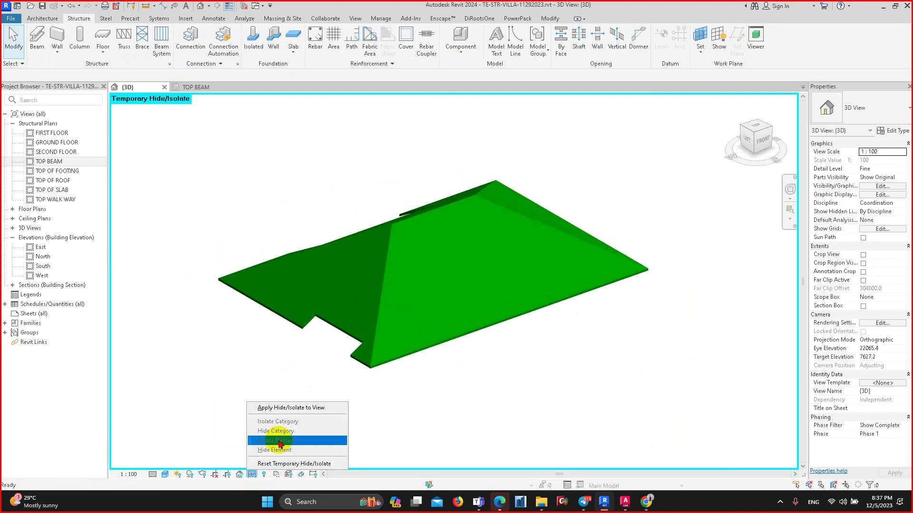
pyautogui.click(406, 421)
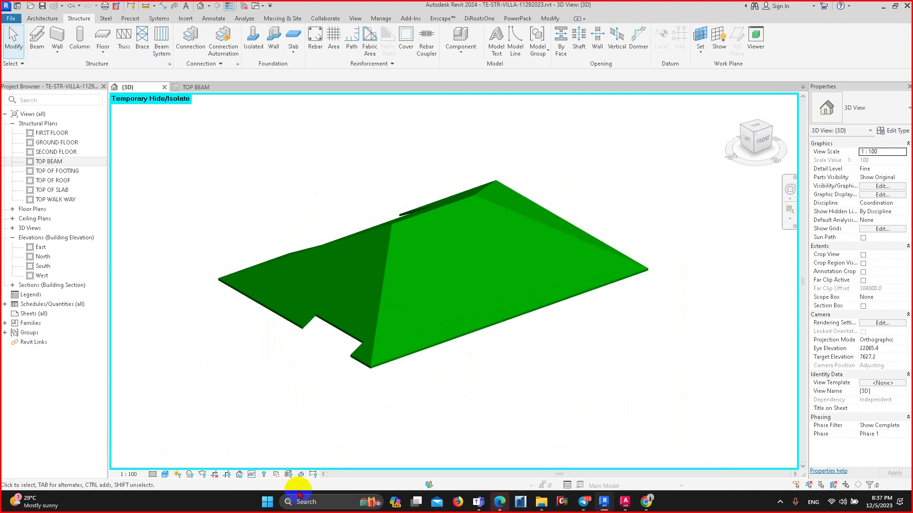
pyautogui.click(251, 474)
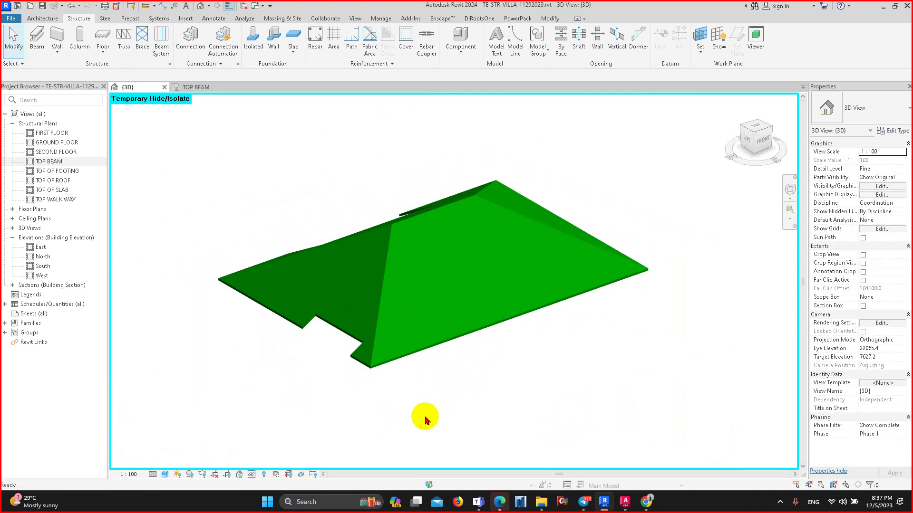
pyautogui.scroll(-1, 429, 430)
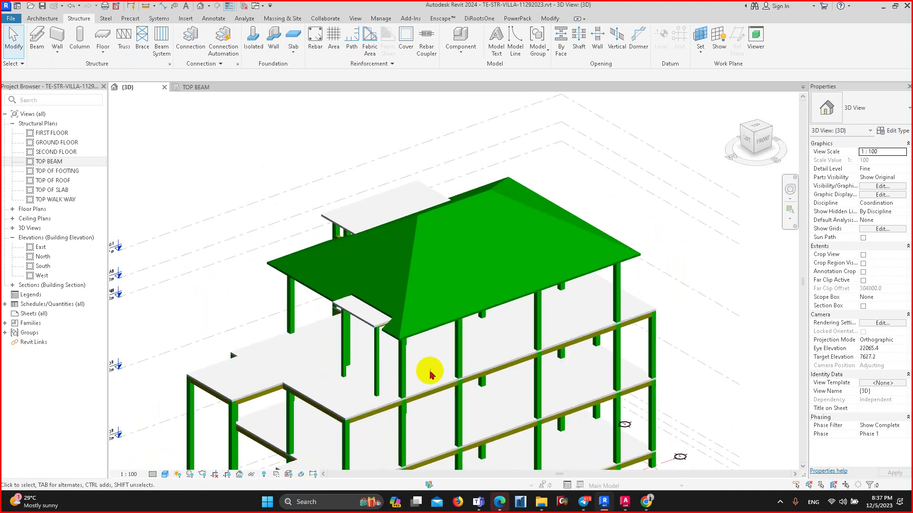
pyautogui.click(463, 316)
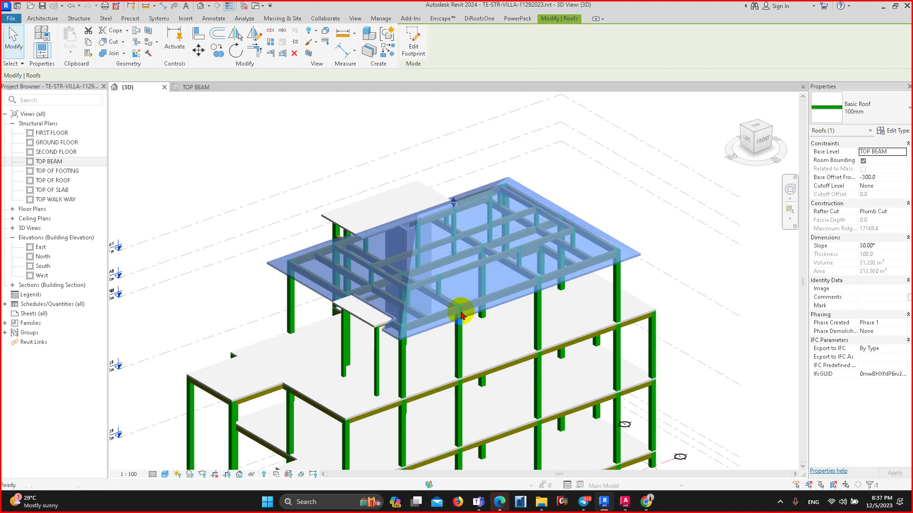
pyautogui.press('h')
pyautogui.press('h')
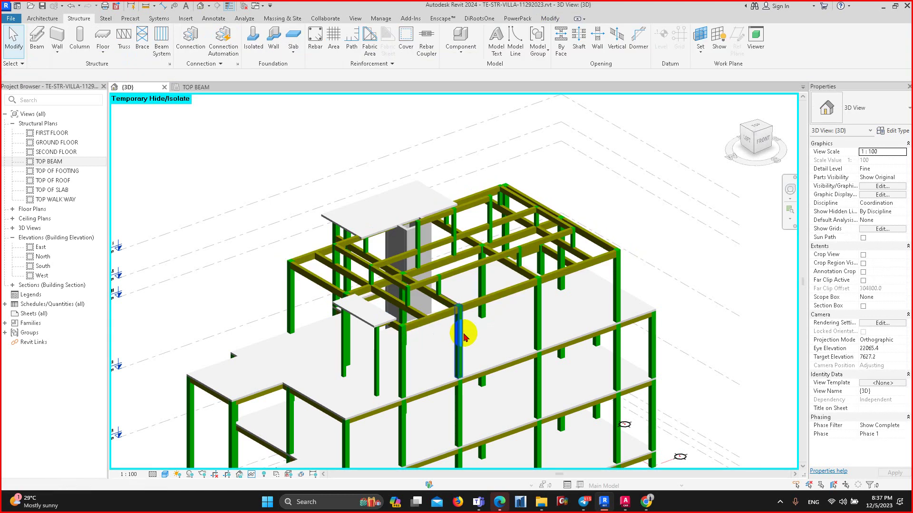
pyautogui.press('h')
pyautogui.press('r')
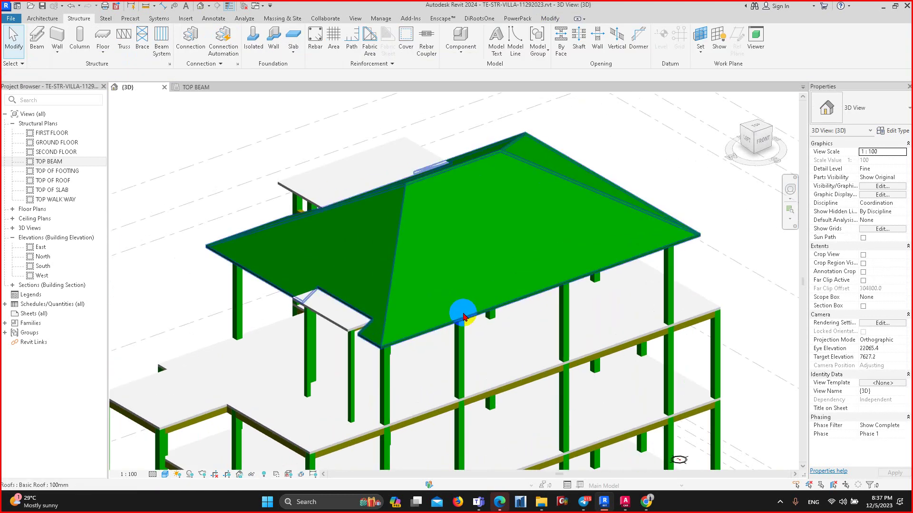
# - Isolate the green hip roof again and orbit to a new angle
pyautogui.click(464, 316)
pyautogui.press('h')
pyautogui.press('i')
pyautogui.moveTo(487, 314)
pyautogui.keyDown('shift'); pyautogui.mouseDown(button='middle')
pyautogui.moveTo(440, 376)
pyautogui.moveTo(387, 367)
pyautogui.mouseUp(button='middle'); pyautogui.keyUp('shift')
pyautogui.press('Escape')
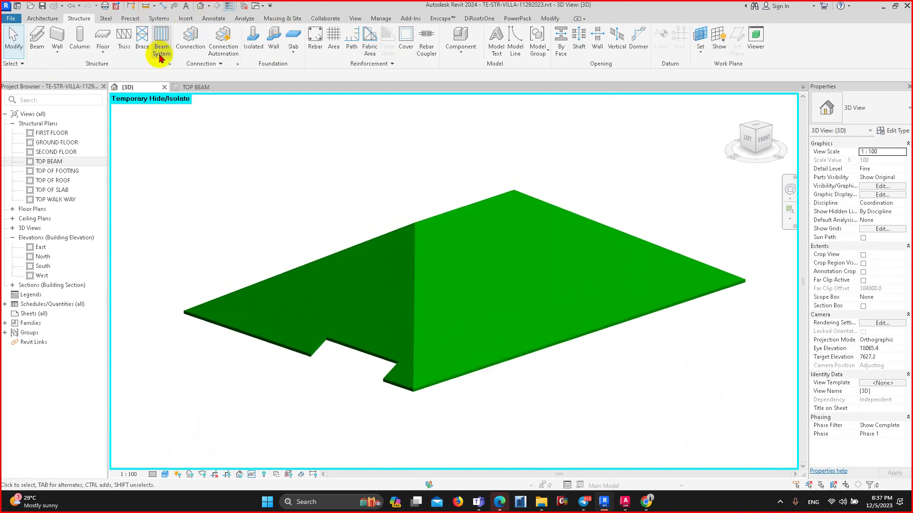
# - Place a text note reading HI in a box above the roof
pyautogui.press('x')
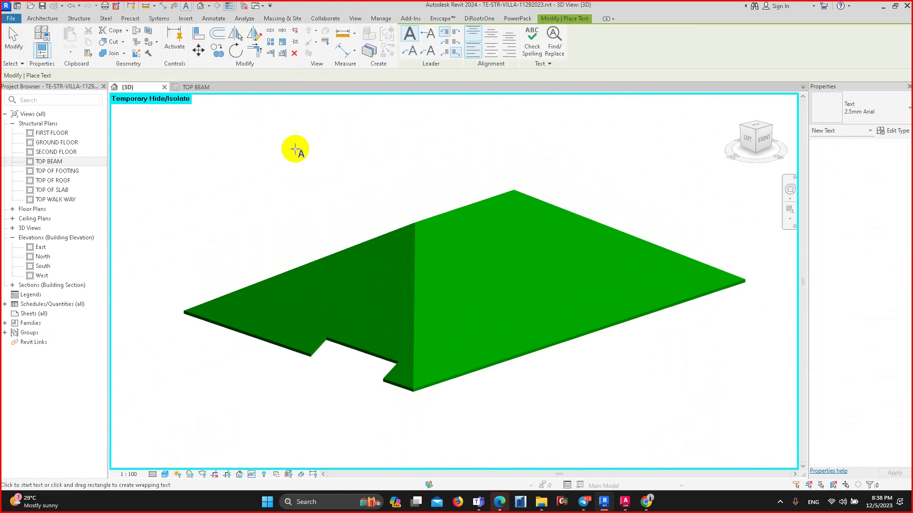
pyautogui.moveTo(264, 153); pyautogui.dragTo(446, 231)
pyautogui.write('H')
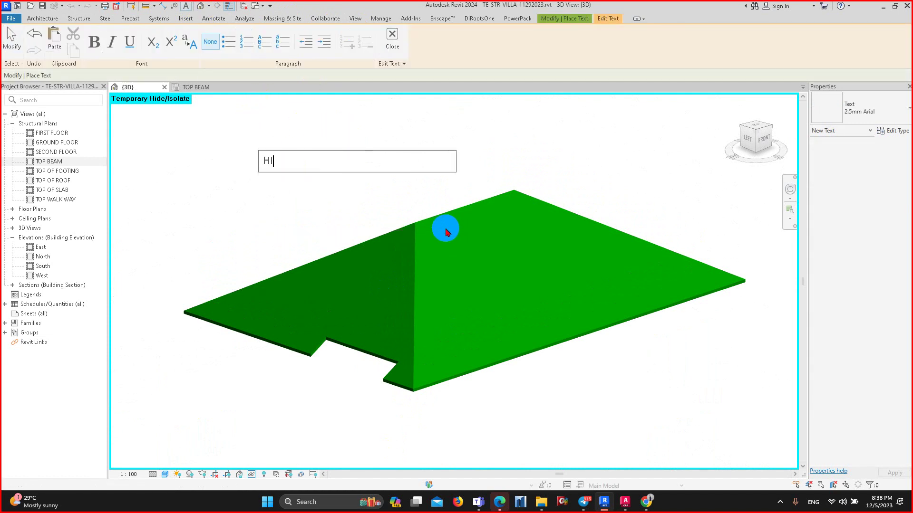
pyautogui.scroll(2, 261, 147)
pyautogui.moveTo(261, 147); pyautogui.dragTo(350, 192, button='middle')
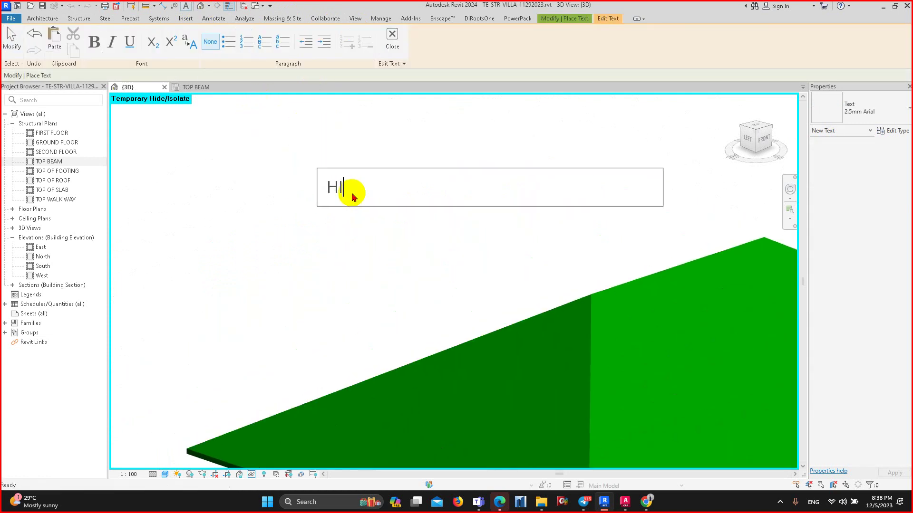
pyautogui.scroll(2, 352, 195)
pyautogui.scroll(-3, 369, 157)
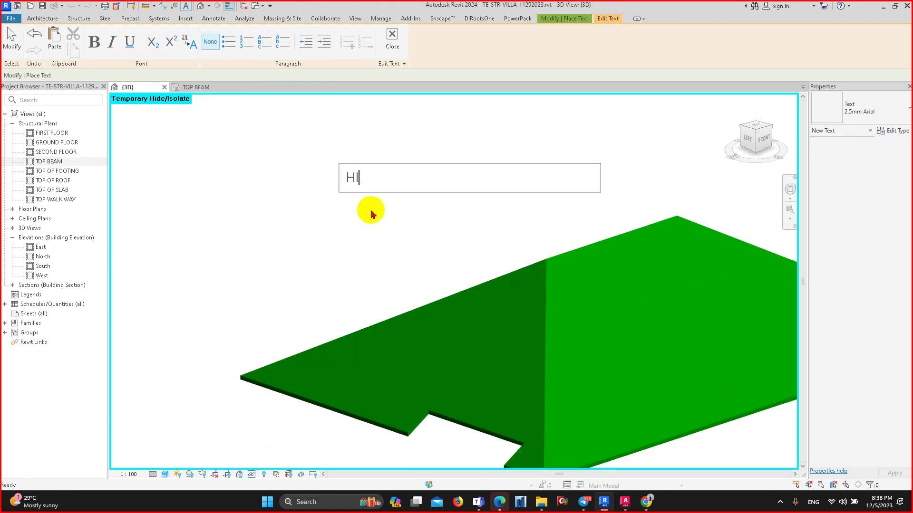
pyautogui.click(381, 244)
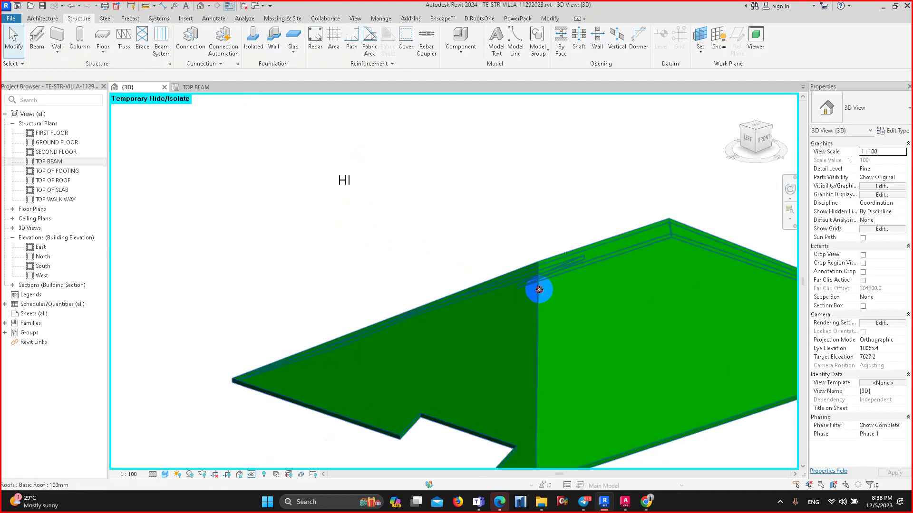
# - Add a second line, HR, below HI in the text note
pyautogui.click(555, 281)
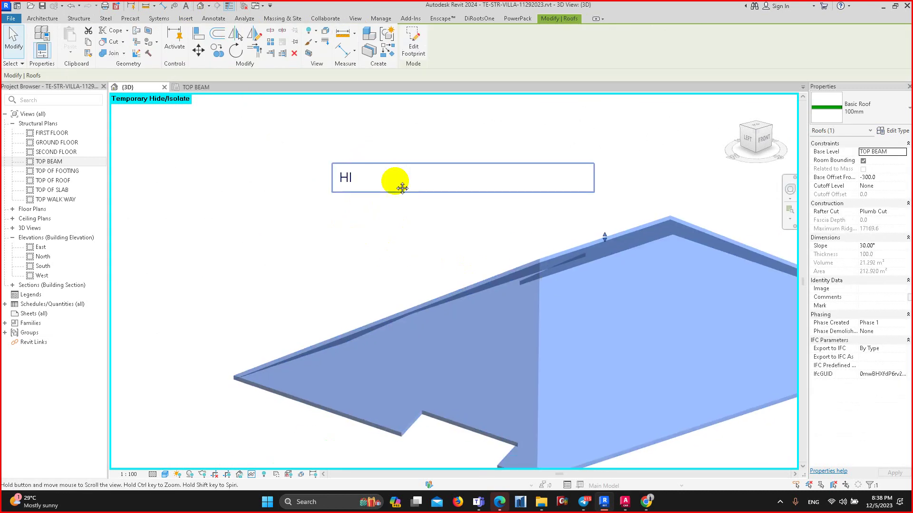
pyautogui.click(381, 217)
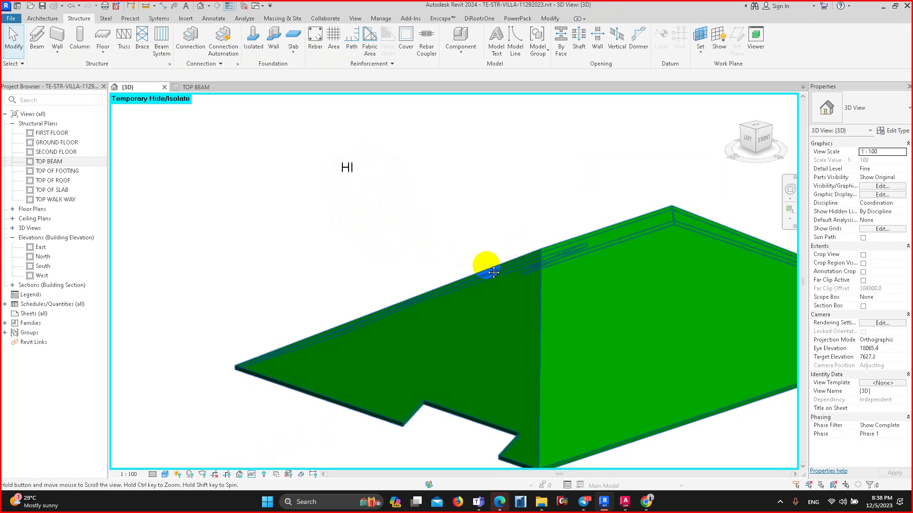
pyautogui.scroll(1, 361, 170)
pyautogui.doubleClick(358, 168)
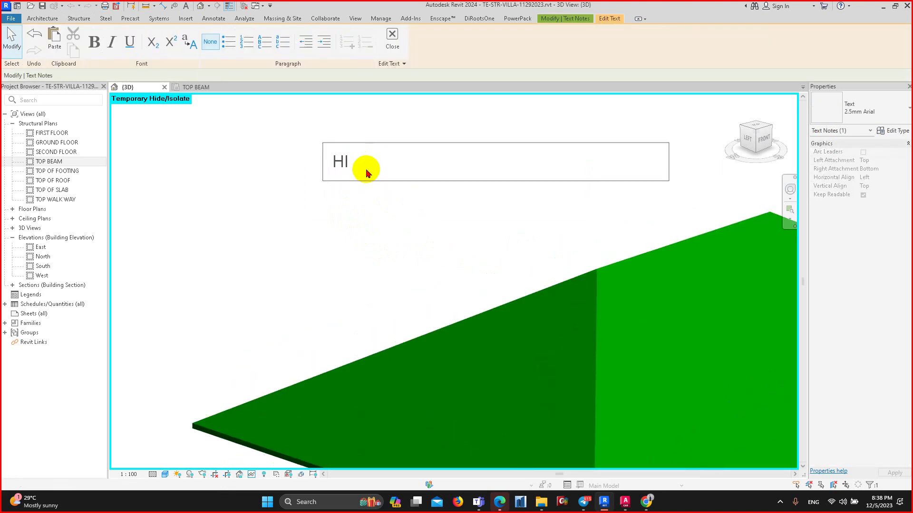
pyautogui.press('Return')
pyautogui.write('HR')
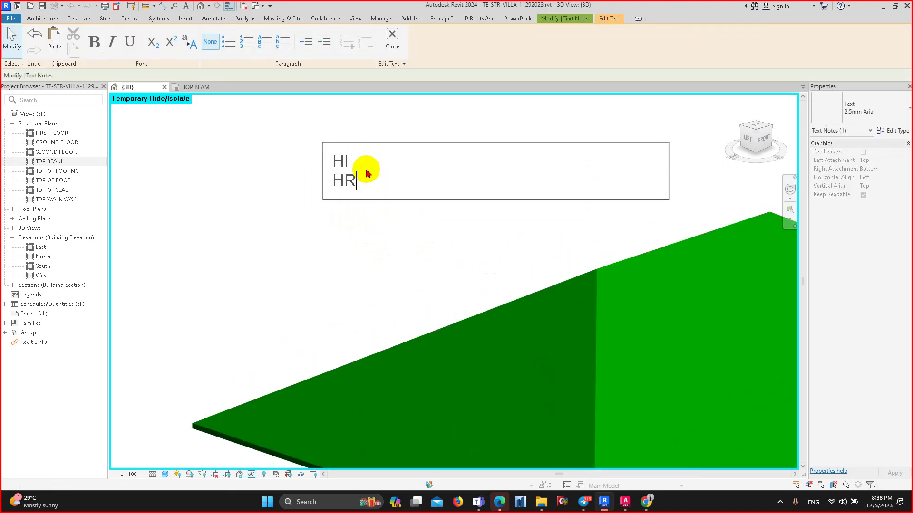
pyautogui.click(295, 266)
# - Reset Temporary Hide/Isolate with HR so the full structural model shows again
pyautogui.scroll(-2, 307, 256)
pyautogui.click(318, 254)
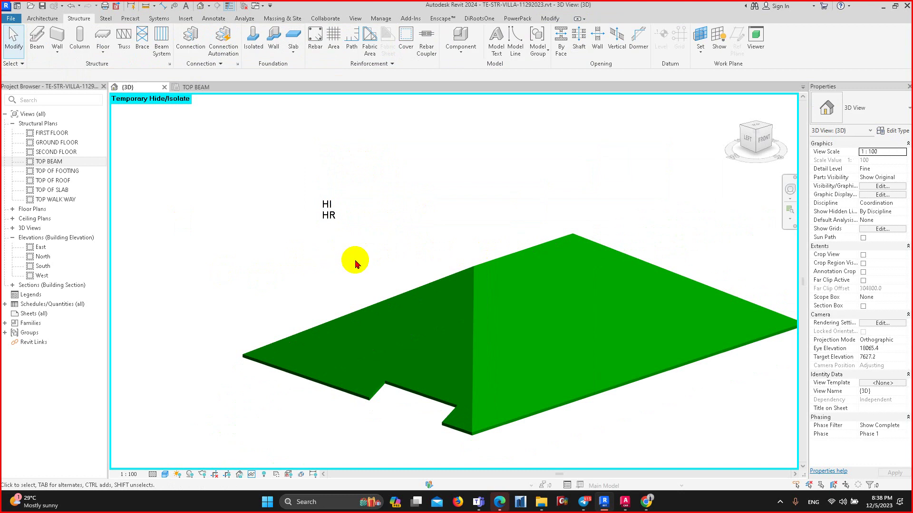
pyautogui.press('h')
pyautogui.press('r')
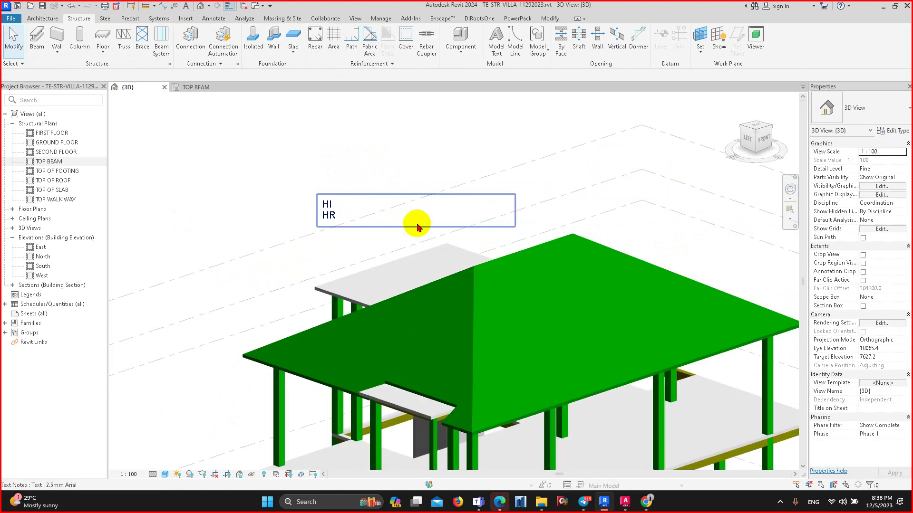
# - Add a third line, HH, below HR in the text note
pyautogui.moveTo(482, 285)
pyautogui.mouseDown(button='middle')
pyautogui.moveTo(482, 239)
pyautogui.moveTo(494, 226)
pyautogui.mouseUp(button='middle')
pyautogui.click(494, 226)
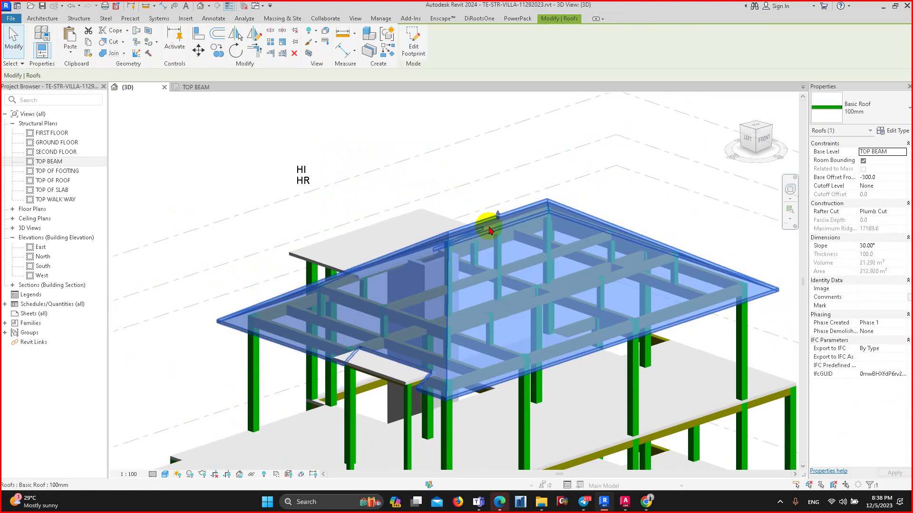
pyautogui.moveTo(458, 257); pyautogui.dragTo(444, 272, button='middle')
pyautogui.scroll(2, 326, 212)
pyautogui.scroll(2, 296, 187)
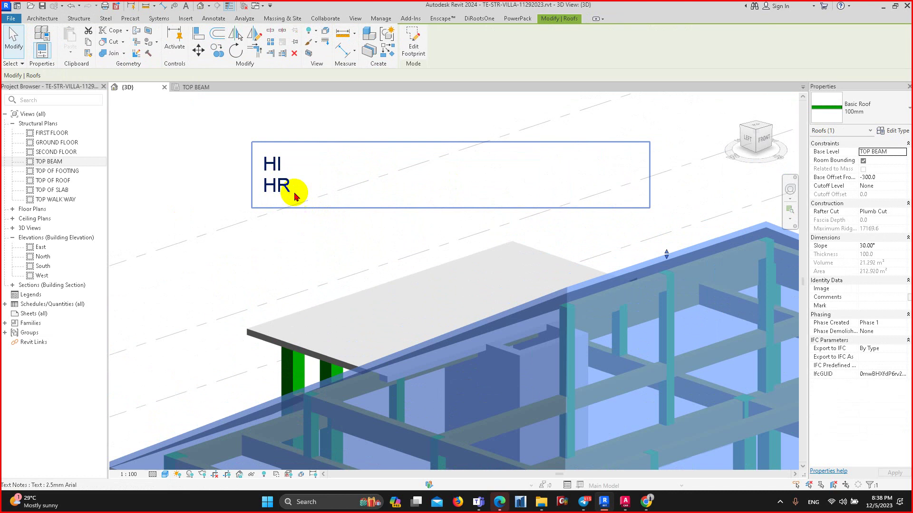
pyautogui.scroll(2, 295, 187)
pyautogui.doubleClick(295, 187)
pyautogui.press('Return')
pyautogui.write('HH')
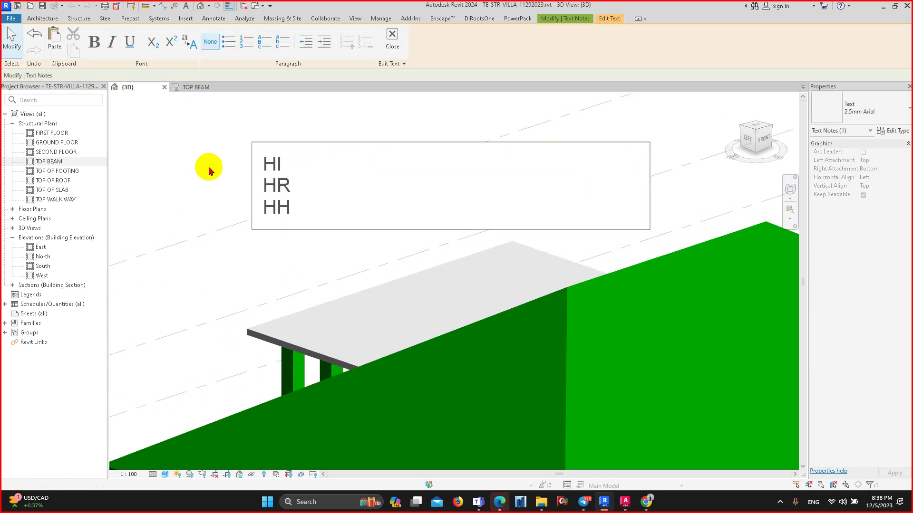
pyautogui.scroll(-2, 223, 219)
pyautogui.press('Escape')
pyautogui.press('Escape')
# - Temporarily hide the sloped roof with HH, then restore it with HR
pyautogui.click(518, 232)
pyautogui.scroll(-2, 517, 232)
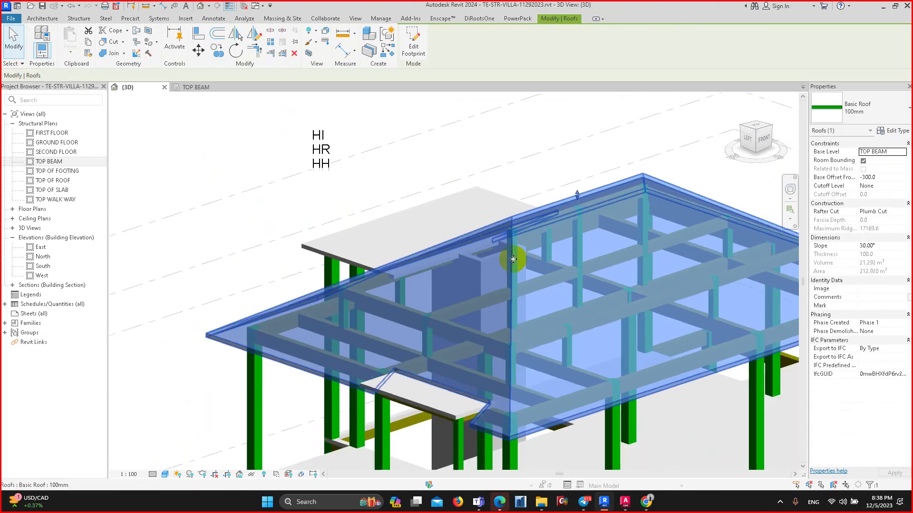
pyautogui.scroll(-1, 352, 292)
pyautogui.press('h')
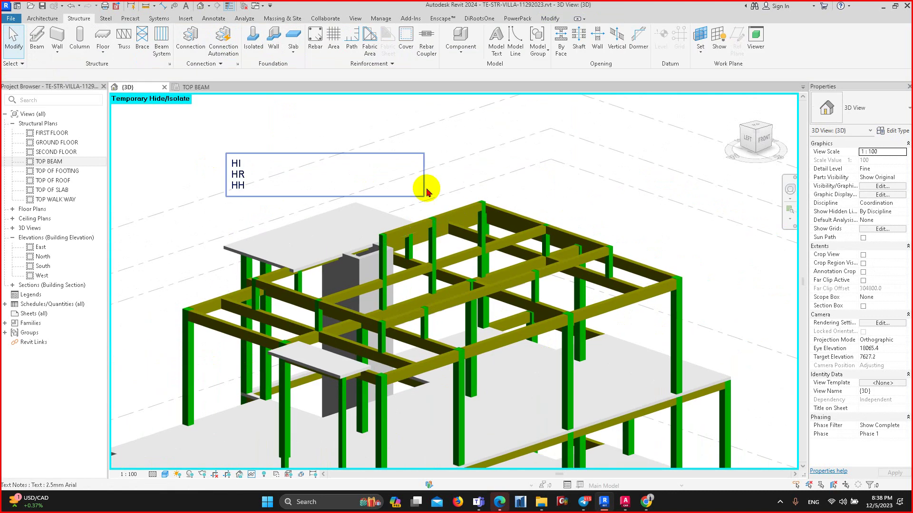
pyautogui.moveTo(428, 252); pyautogui.dragTo(459, 258, button='middle')
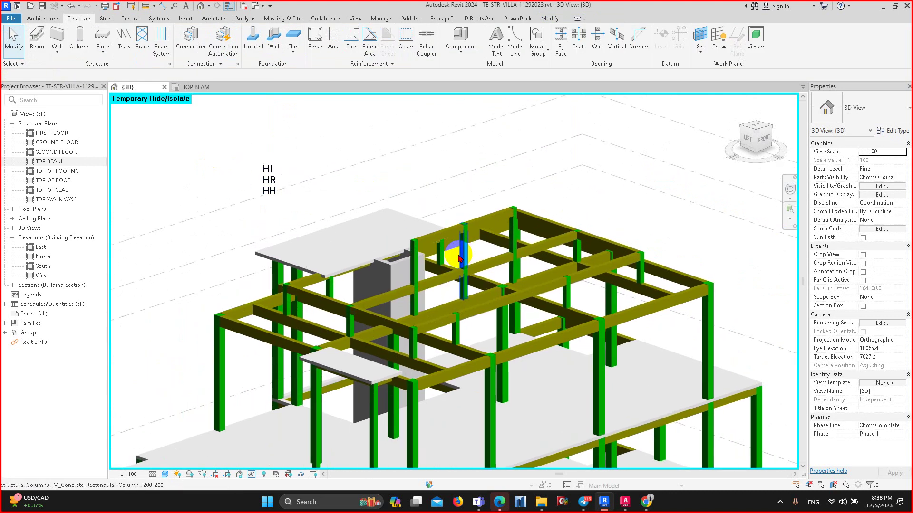
pyautogui.press('h')
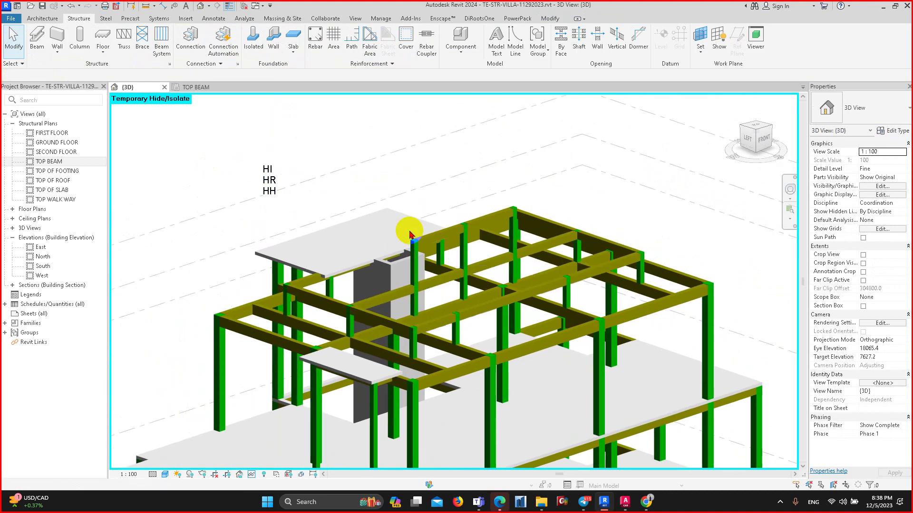
pyautogui.press('r')
# - Zoom out and check the HI/HR/HH text note above the roof
pyautogui.scroll(-2, 284, 176)
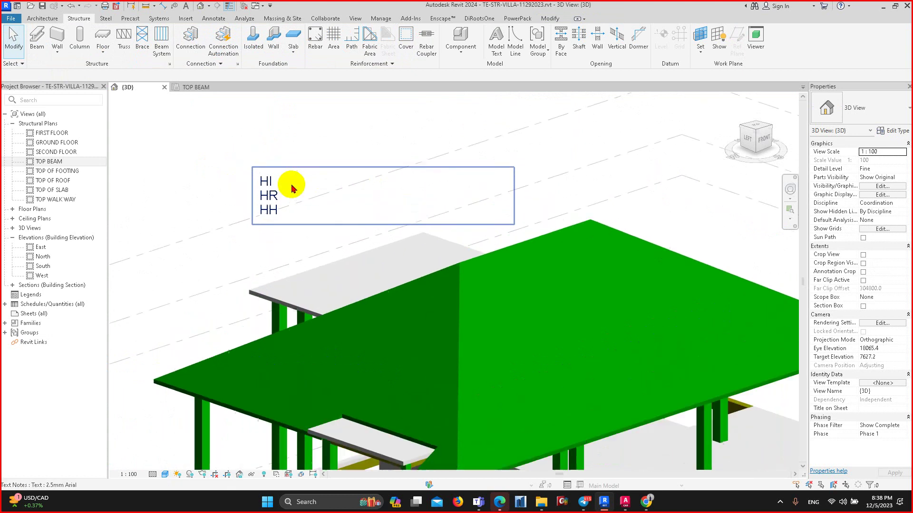
pyautogui.scroll(4, 289, 184)
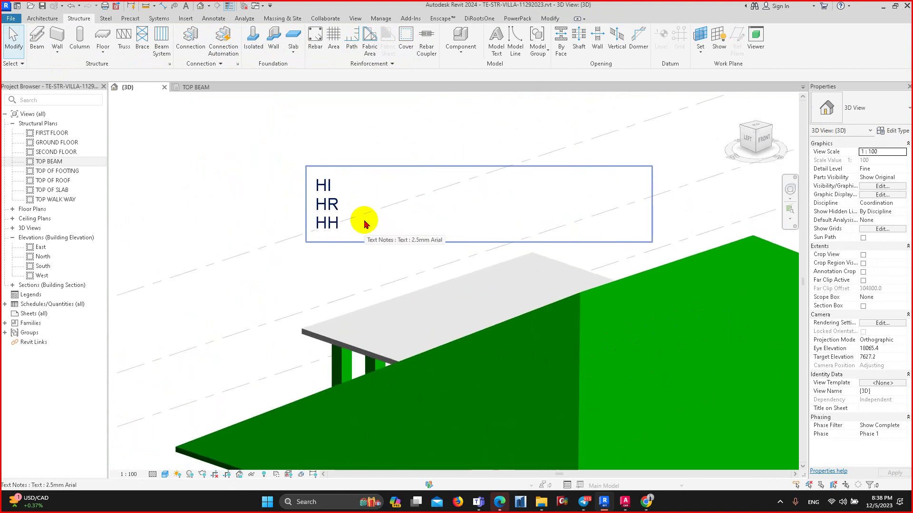
pyautogui.scroll(-1, 364, 223)
pyautogui.scroll(-2, 354, 231)
pyautogui.scroll(-1, 359, 229)
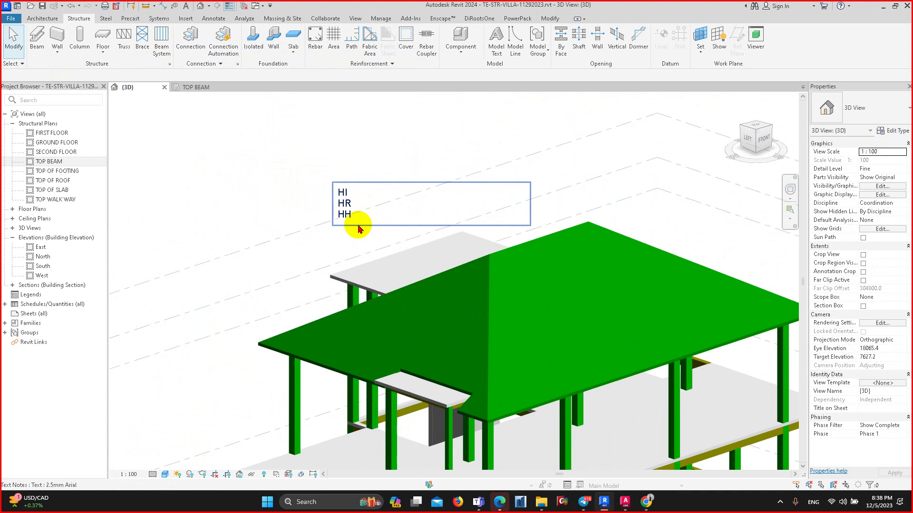
pyautogui.scroll(-1, 376, 235)
pyautogui.scroll(-1, 380, 223)
pyautogui.click(341, 172)
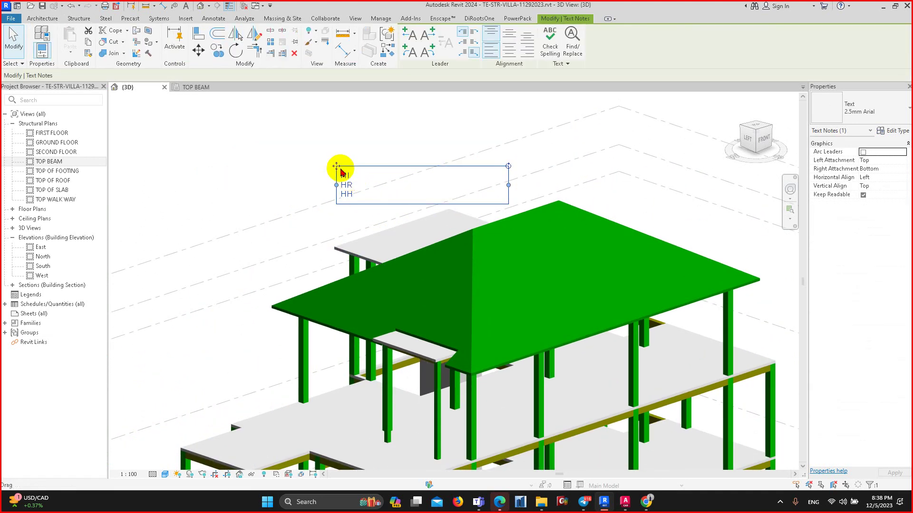
pyautogui.press('Escape')
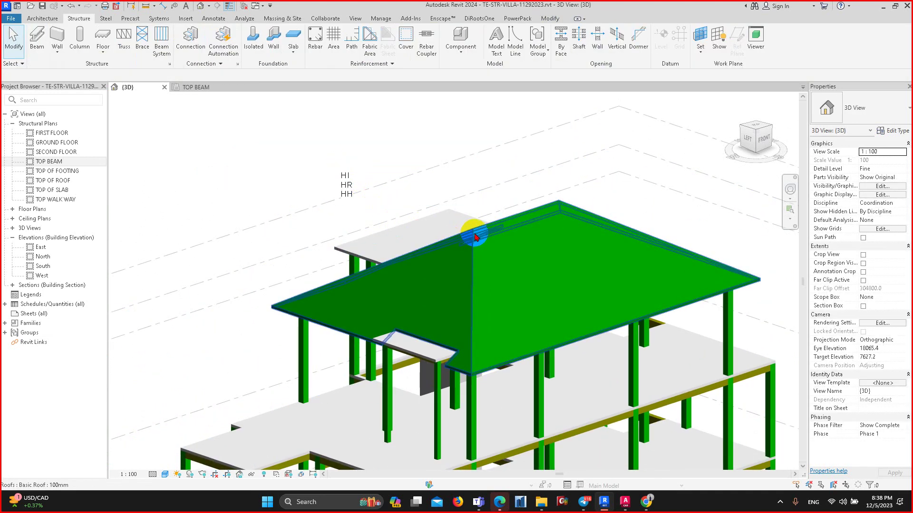
# - Select the 300x300 column from SECOND FLOOR to TOP BEAM and view its Temporary Hide/Isolate options
pyautogui.moveTo(475, 236); pyautogui.dragTo(452, 192, button='middle')
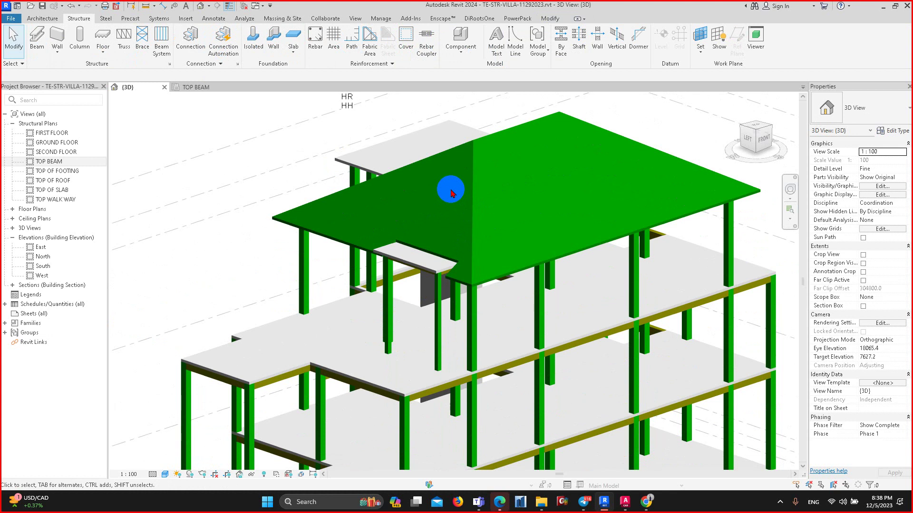
pyautogui.scroll(-3, 451, 192)
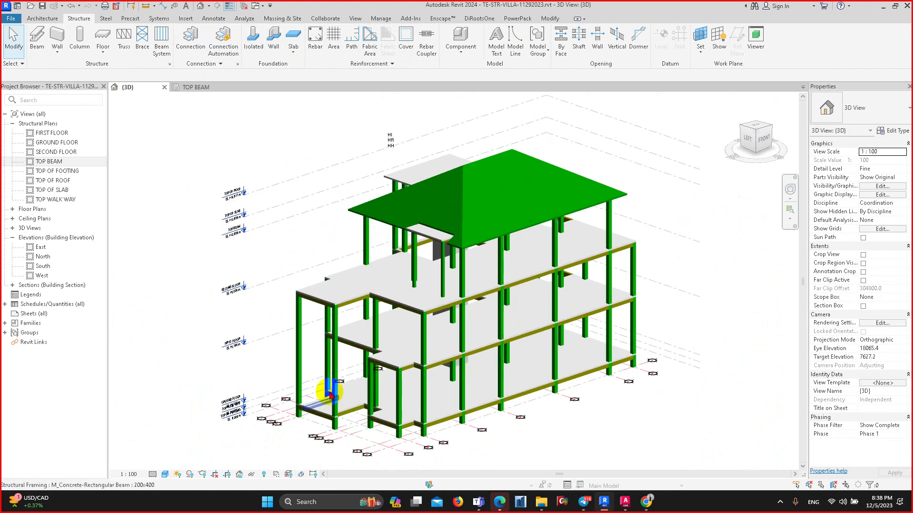
pyautogui.click(369, 235)
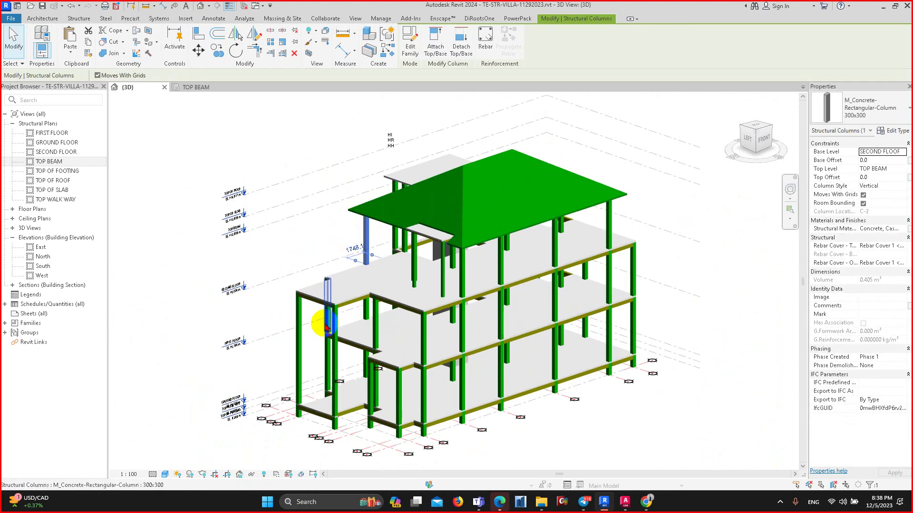
pyautogui.scroll(2, 325, 327)
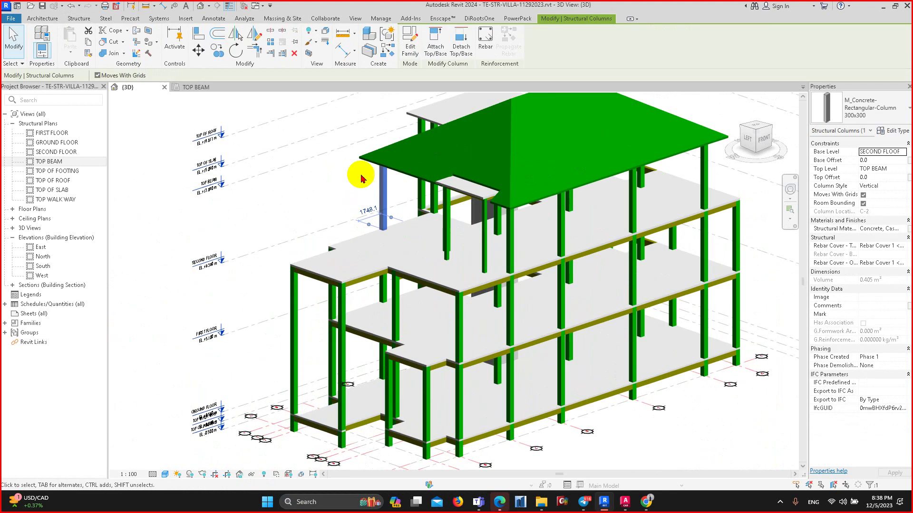
pyautogui.click(250, 475)
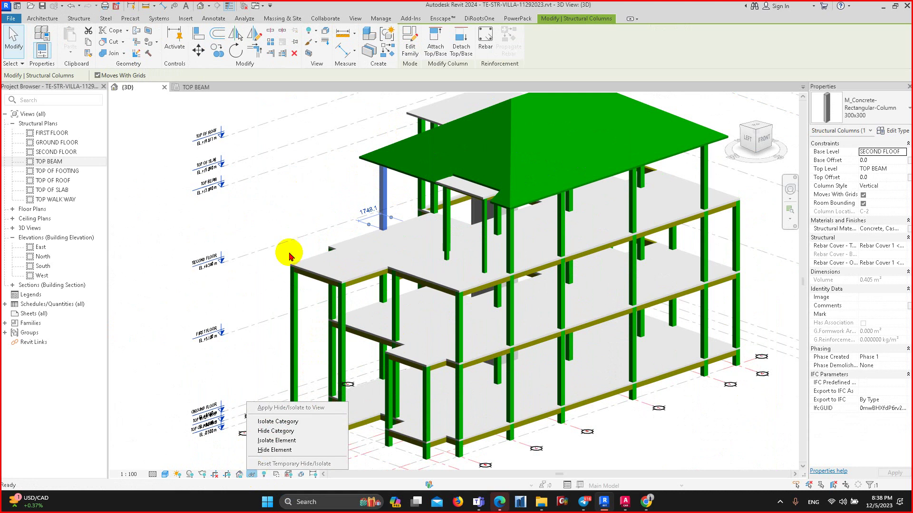
pyautogui.press('Escape')
pyautogui.press('Escape')
pyautogui.scroll(-3, 336, 199)
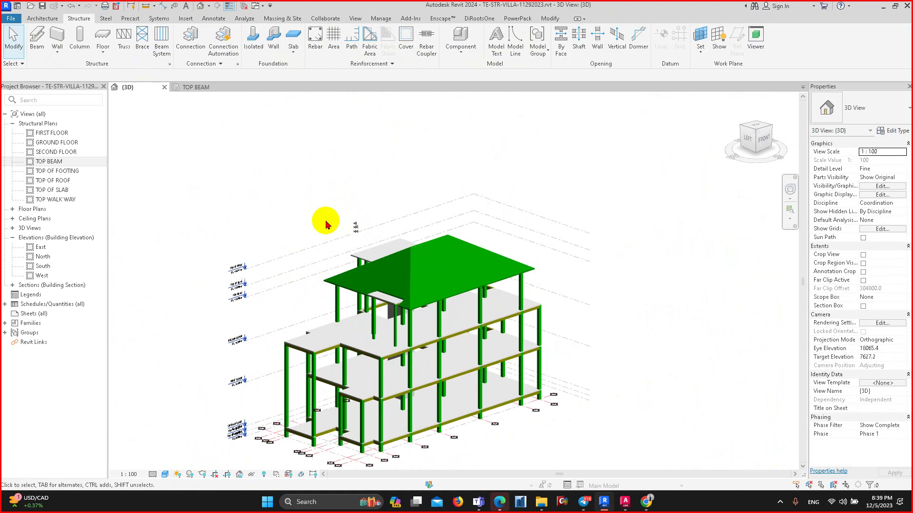
pyautogui.scroll(4, 326, 279)
pyautogui.scroll(1, 343, 298)
pyautogui.click(342, 298)
pyautogui.scroll(2, 342, 298)
pyautogui.scroll(1, 371, 257)
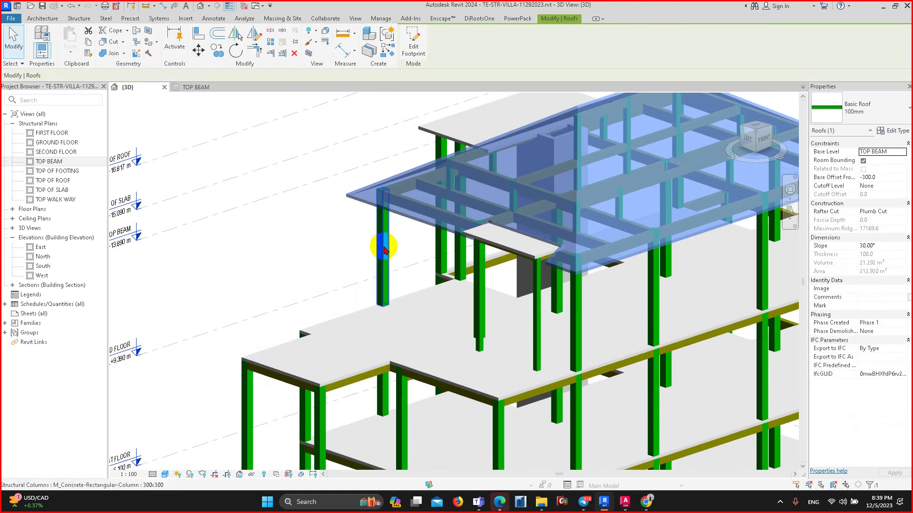
pyautogui.keyDown('ctrl'); pyautogui.click(383, 240); pyautogui.keyUp('ctrl')
pyautogui.scroll(-1, 412, 241)
pyautogui.scroll(-1, 393, 276)
pyautogui.scroll(1, 394, 275)
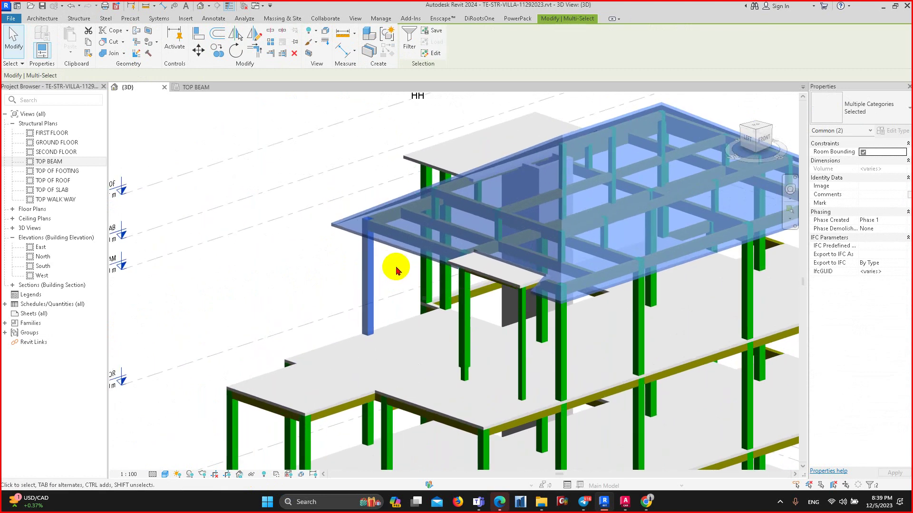
pyautogui.moveTo(402, 281); pyautogui.dragTo(377, 312, button='middle')
pyautogui.press('h')
pyautogui.press('i')
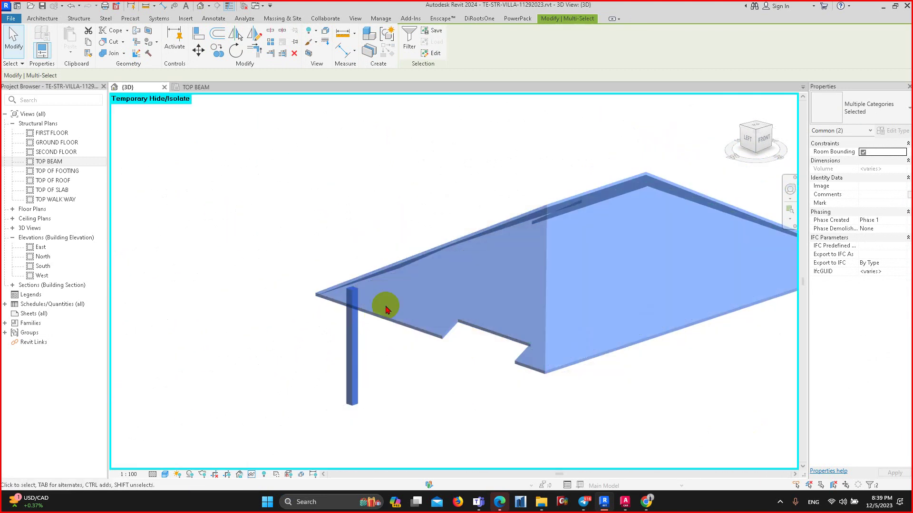
pyautogui.scroll(-1, 361, 328)
pyautogui.press('h')
pyautogui.press('r')
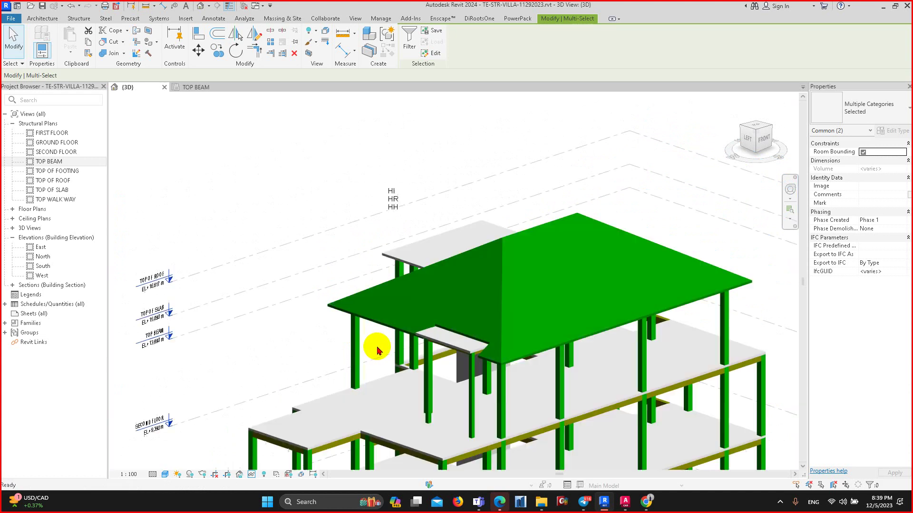
pyautogui.scroll(2, 376, 346)
pyautogui.press('Escape')
pyautogui.click(350, 333)
pyautogui.click(320, 294)
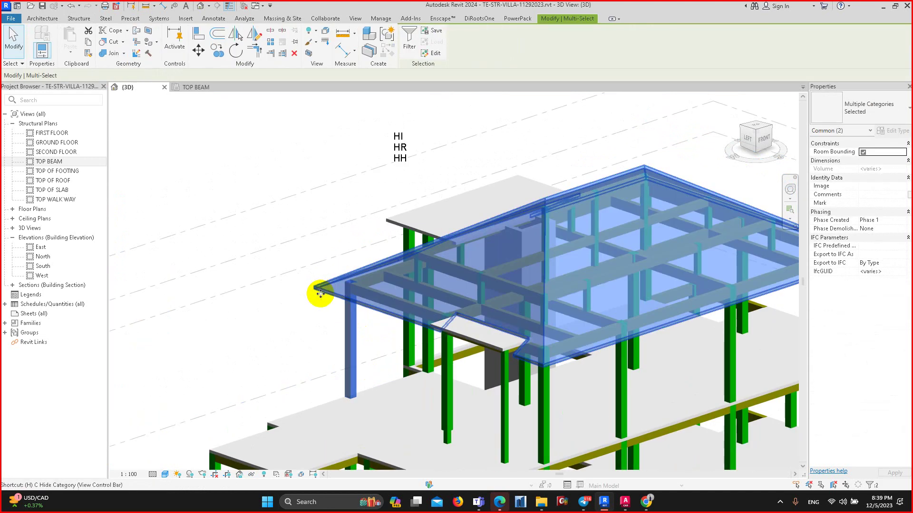
pyautogui.press('h')
pyautogui.press('h')
pyautogui.moveTo(342, 302); pyautogui.dragTo(385, 288, button='middle')
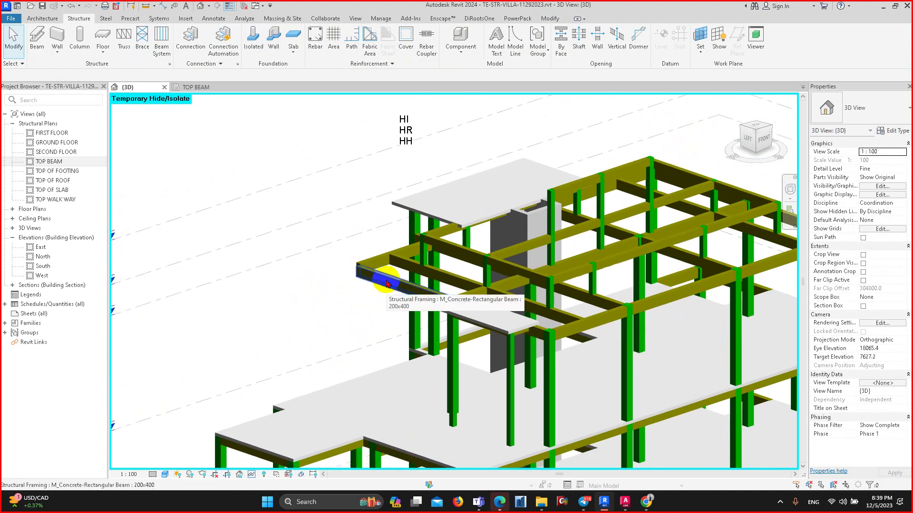
pyautogui.scroll(-1, 387, 287)
pyautogui.scroll(-1, 401, 283)
pyautogui.moveTo(400, 283); pyautogui.dragTo(402, 280, button='middle')
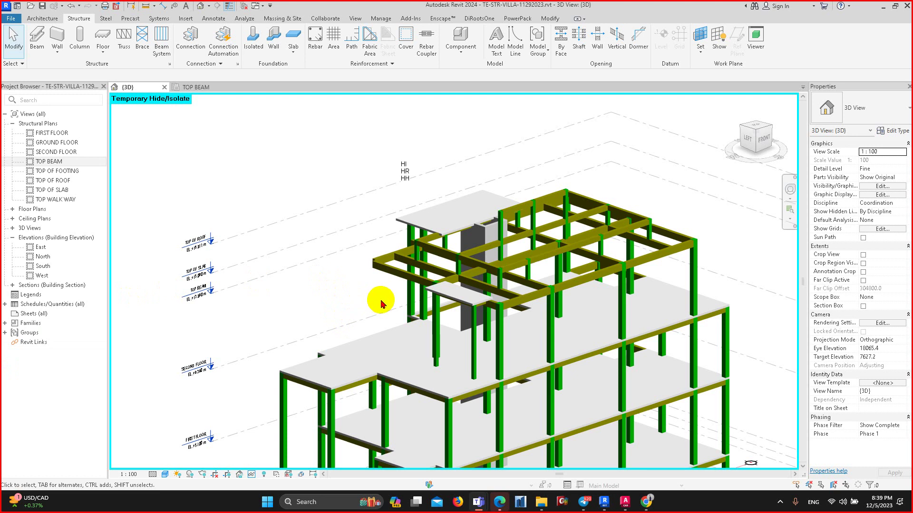
pyautogui.scroll(1, 381, 220)
pyautogui.scroll(1, 390, 224)
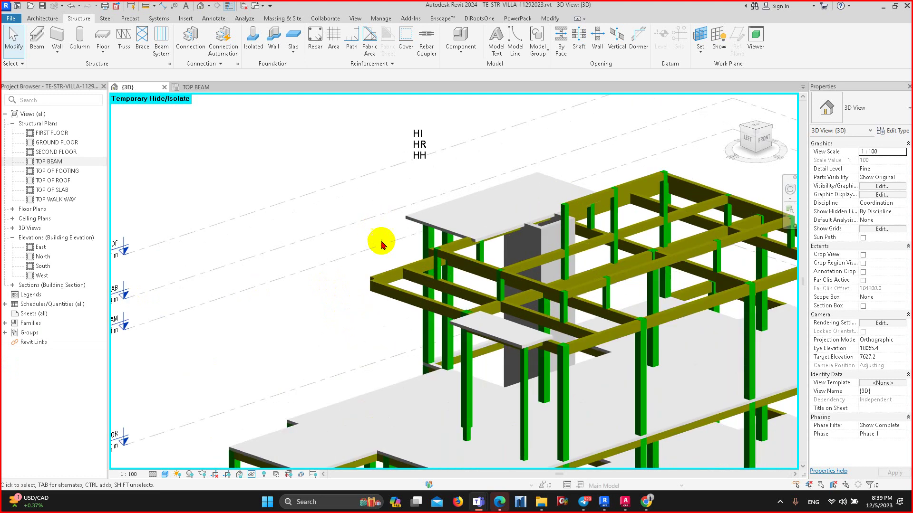
pyautogui.scroll(-2, 381, 266)
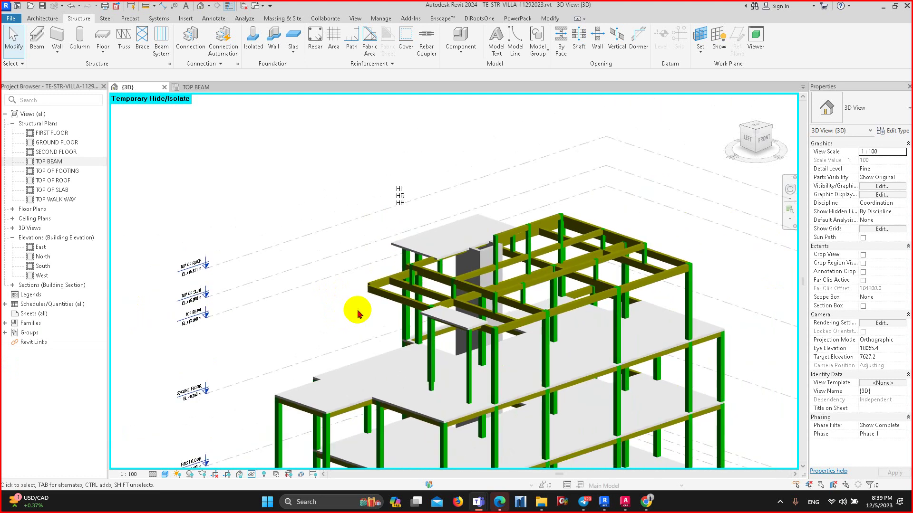
pyautogui.scroll(2, 373, 241)
pyautogui.scroll(-1, 370, 326)
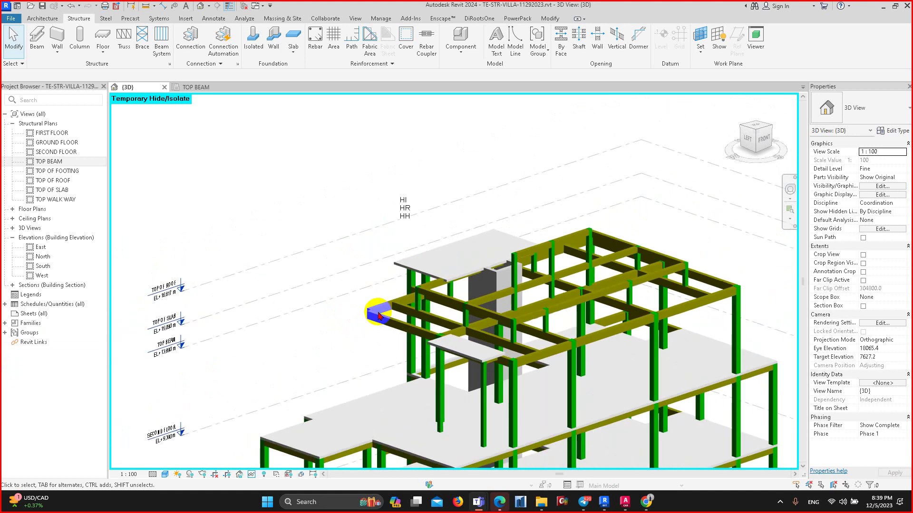
pyautogui.scroll(-2, 373, 314)
pyautogui.scroll(1, 380, 328)
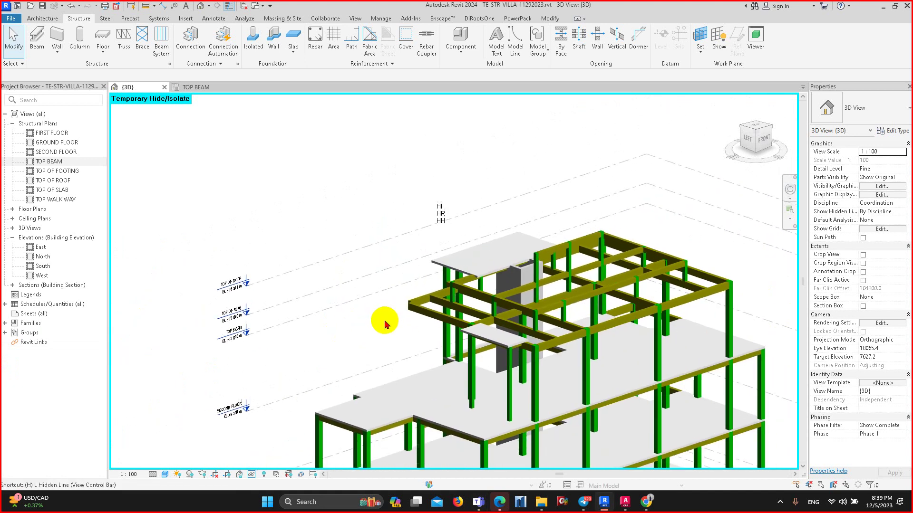
pyautogui.press('h')
pyautogui.press('r')
pyautogui.scroll(2, 580, 295)
pyautogui.scroll(1, 558, 294)
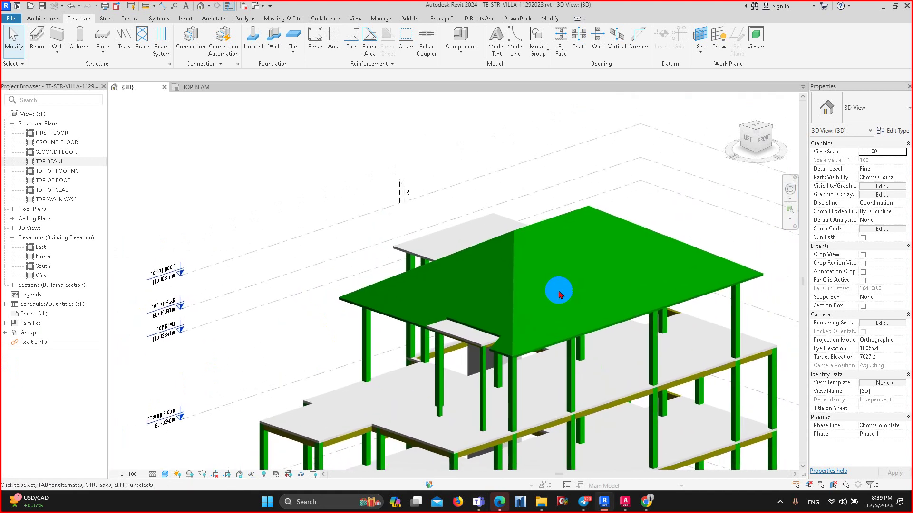
pyautogui.moveTo(559, 295); pyautogui.dragTo(566, 283, button='middle')
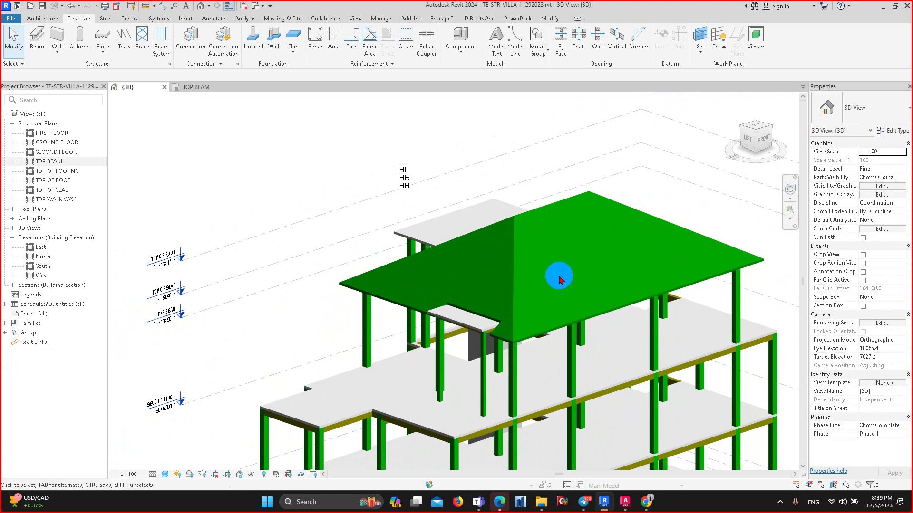
pyautogui.scroll(-1, 559, 279)
pyautogui.moveTo(566, 283); pyautogui.dragTo(480, 249, button='middle')
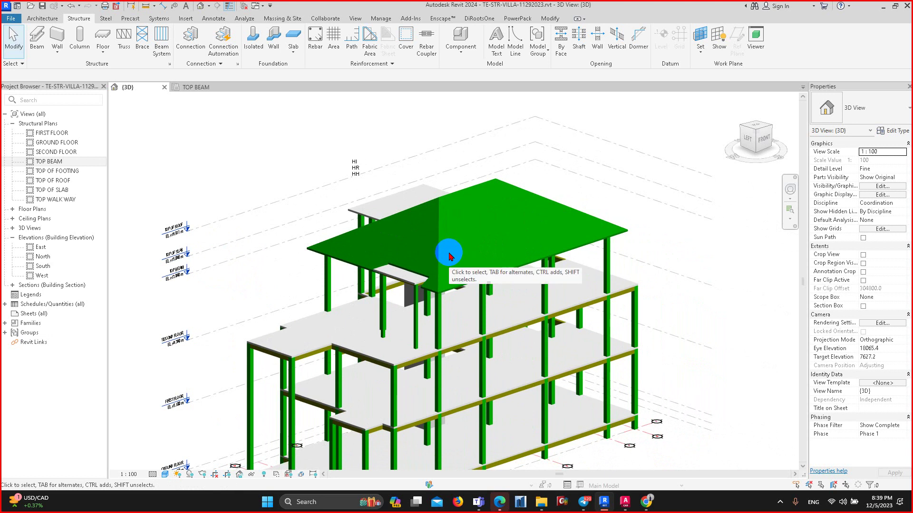
pyautogui.moveTo(254, 167); pyautogui.dragTo(314, 157, button='middle')
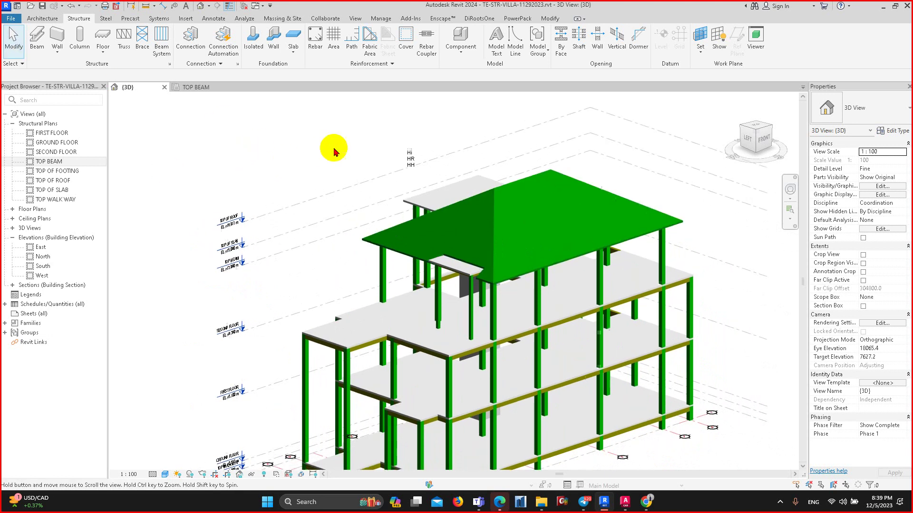
# - Duplicate a view template to create a new ROOF template in Manage View Templates
pyautogui.click(353, 21)
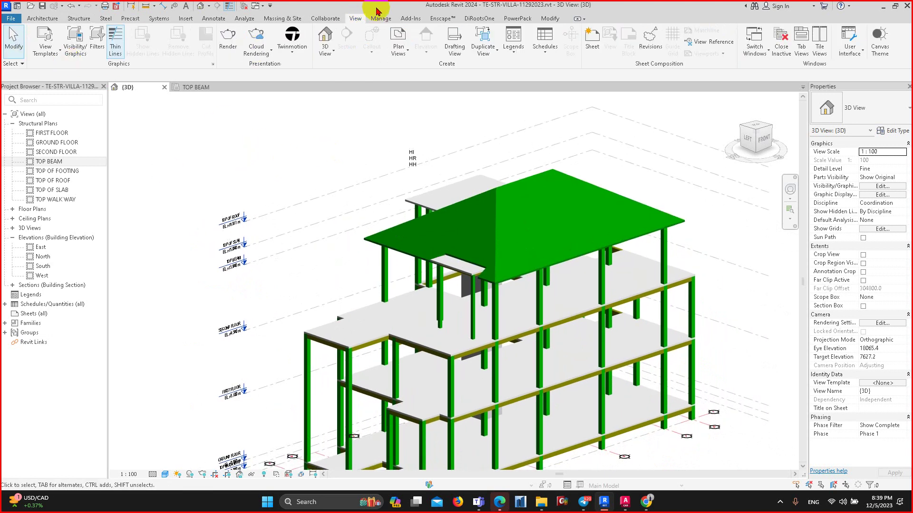
pyautogui.click(41, 50)
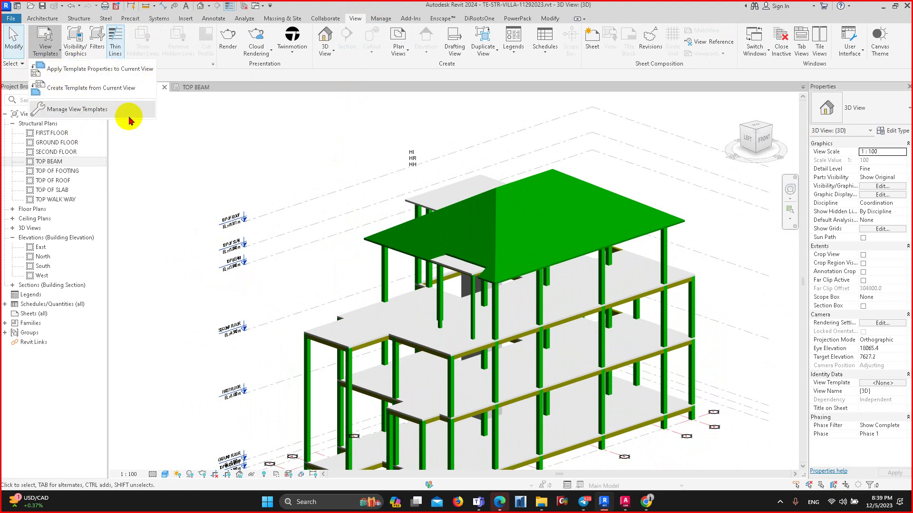
pyautogui.click(85, 110)
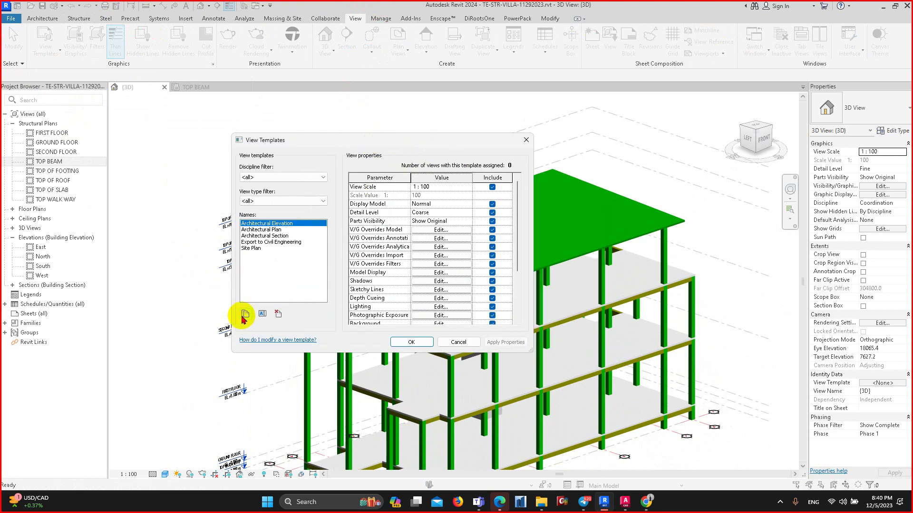
pyautogui.click(245, 314)
pyautogui.write('ROOF')
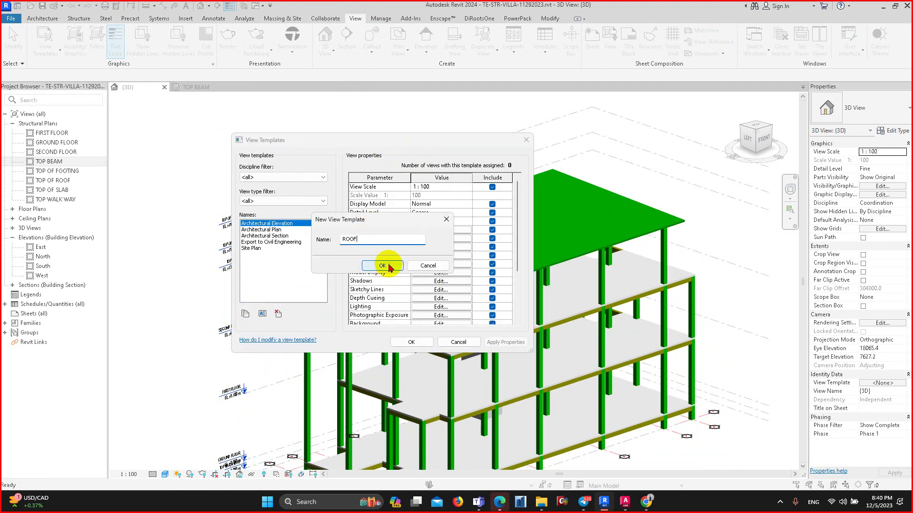
pyautogui.click(383, 265)
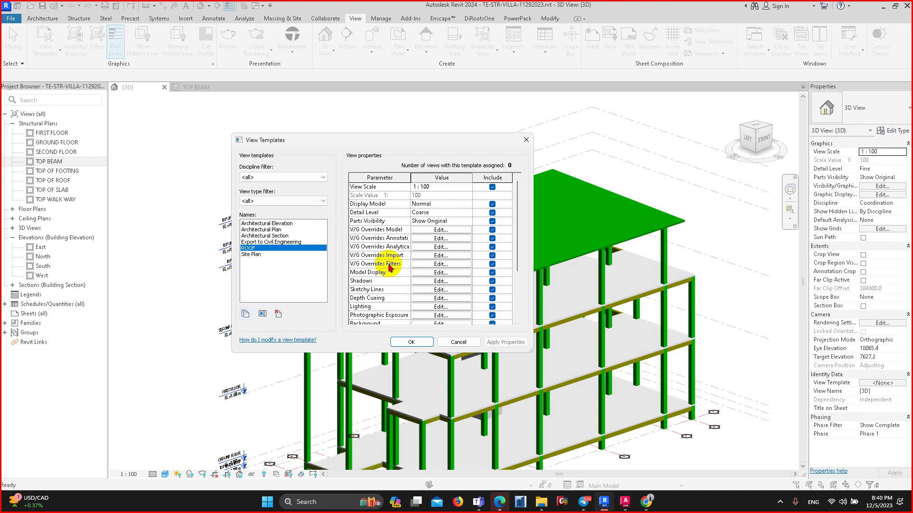
# - Turn off Structural Columns and Structural Framing in the ROOF template's model categories
pyautogui.click(438, 230)
pyautogui.scroll(-10, 152, 320)
pyautogui.scroll(-2, 142, 353)
pyautogui.scroll(-2, 86, 350)
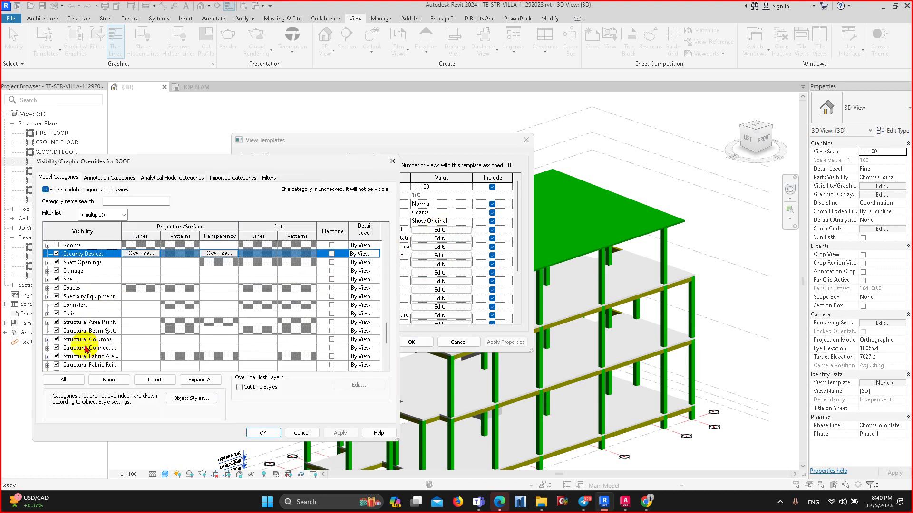
pyautogui.click(57, 341)
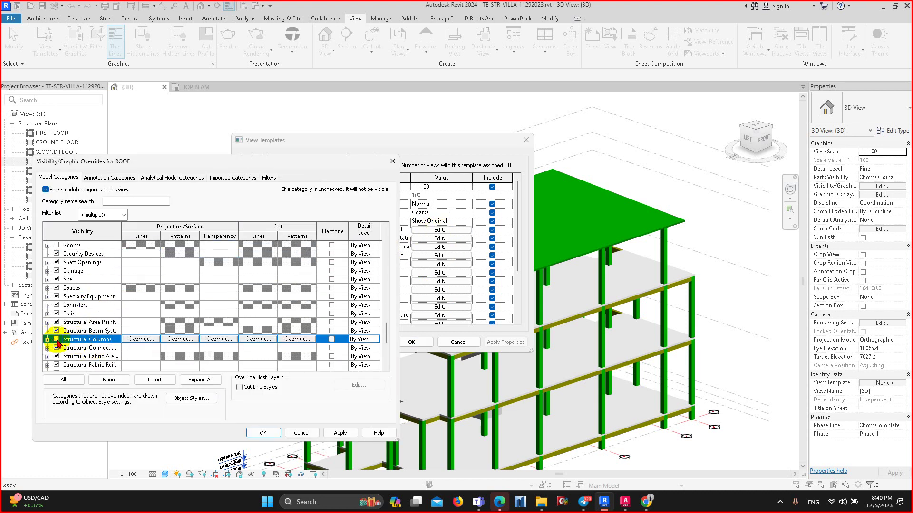
pyautogui.scroll(-1, 68, 361)
pyautogui.scroll(-1, 65, 351)
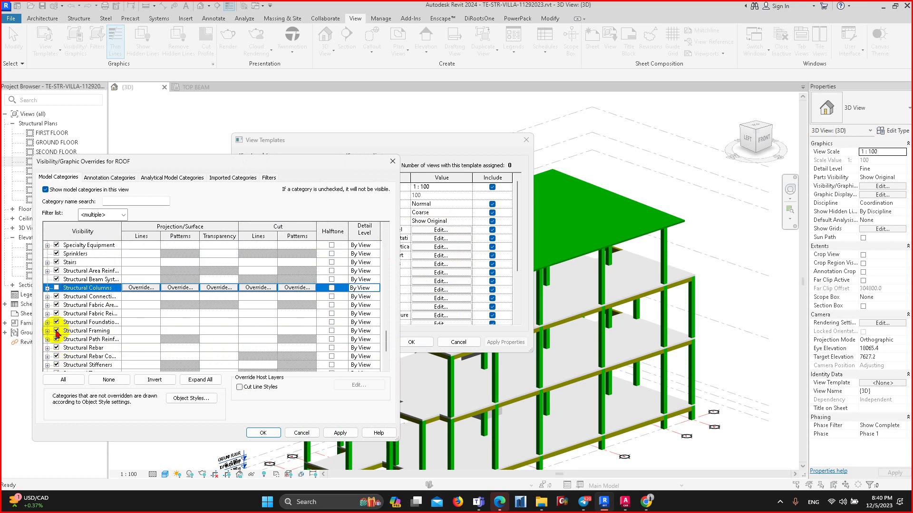
pyautogui.click(57, 331)
# - Also turn off Floors in the ROOF template's model category visibility
pyautogui.scroll(-1, 59, 333)
pyautogui.scroll(-1, 64, 333)
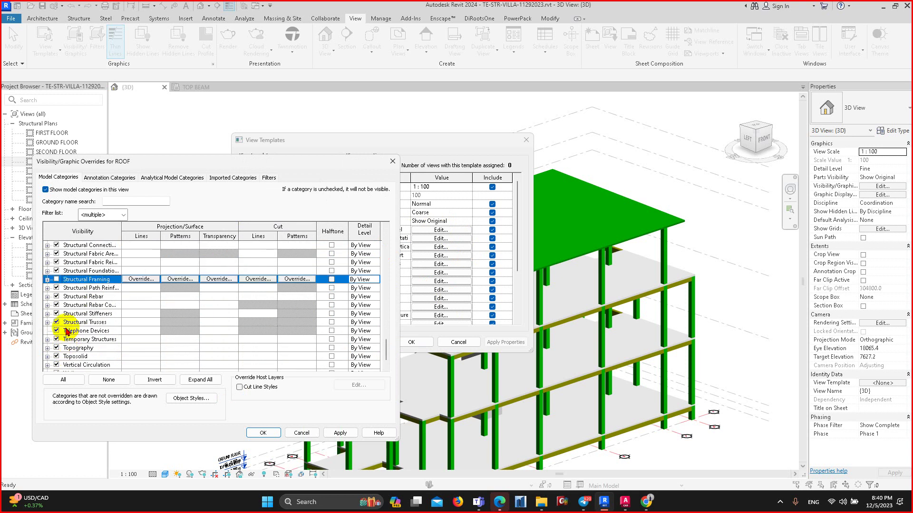
pyautogui.scroll(-1, 67, 332)
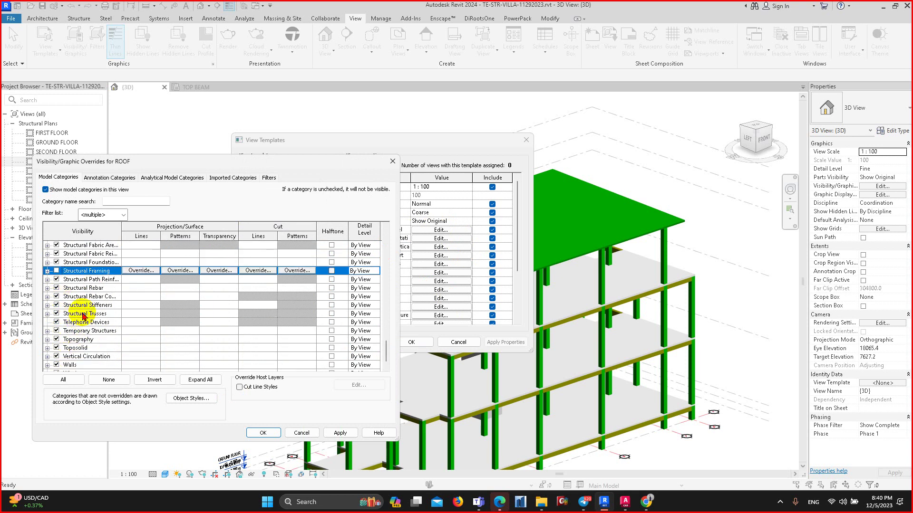
pyautogui.scroll(5, 71, 319)
pyautogui.scroll(1, 65, 347)
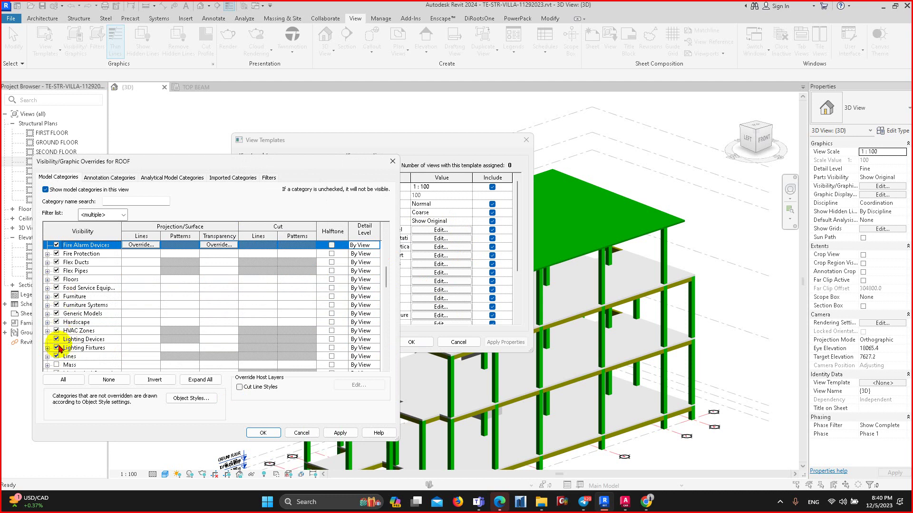
pyautogui.scroll(5, 61, 343)
pyautogui.scroll(-3, 61, 360)
pyautogui.scroll(5, 81, 295)
pyautogui.click(76, 288)
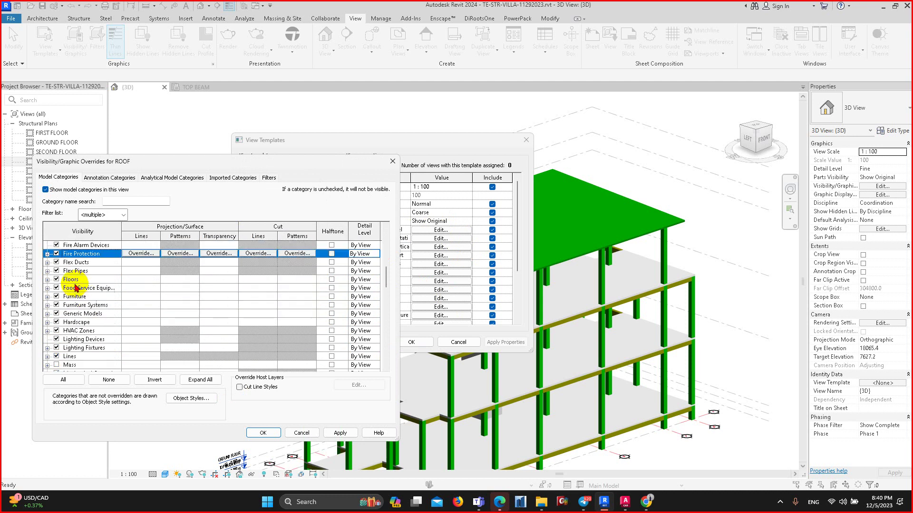
pyautogui.click(57, 279)
pyautogui.press('w')
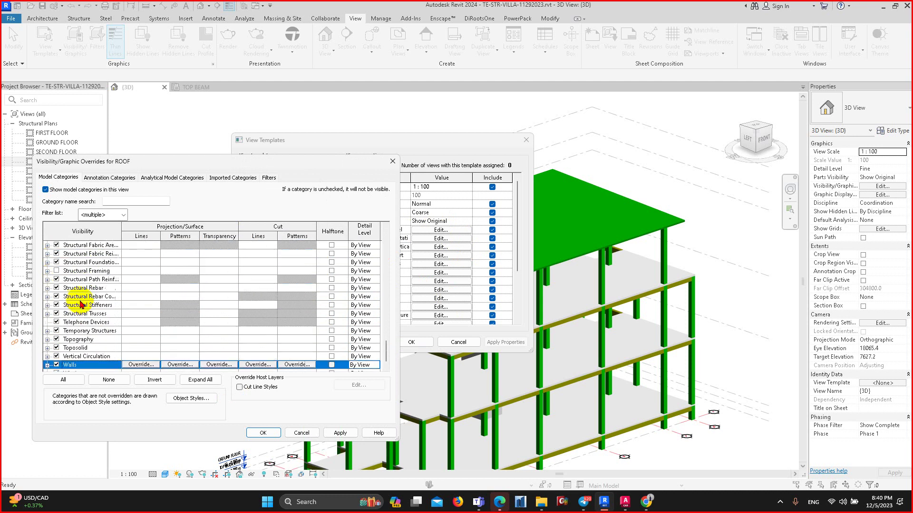
pyautogui.scroll(-1, 61, 324)
# - Apply the ROOF template's visibility changes and close View Templates with OK
pyautogui.click(335, 433)
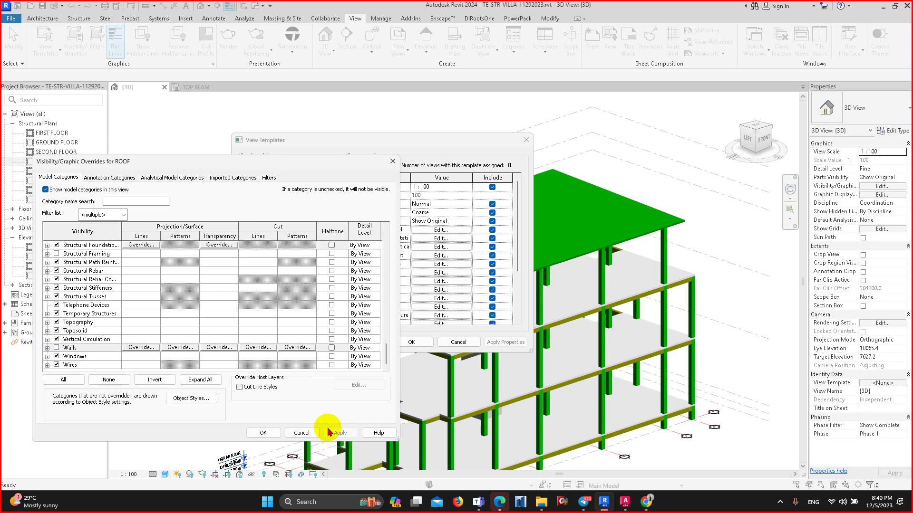
pyautogui.click(272, 435)
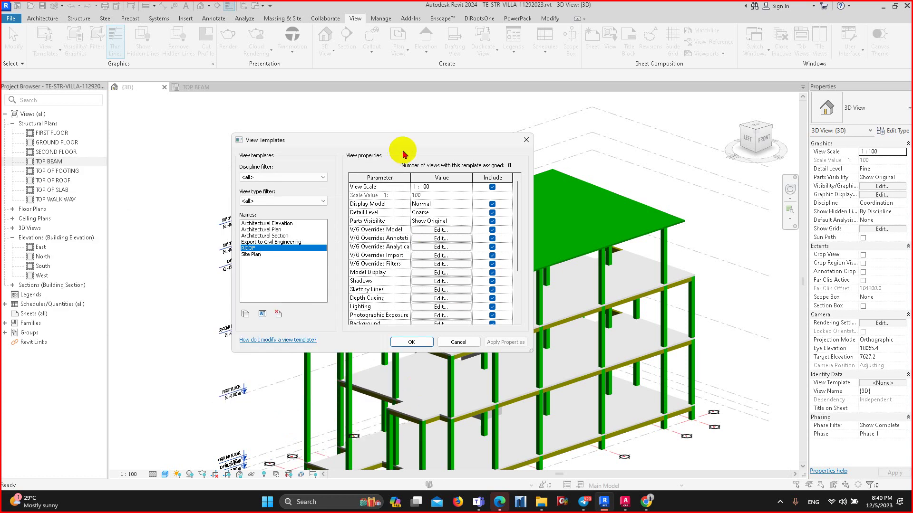
pyautogui.moveTo(402, 139); pyautogui.dragTo(384, 126)
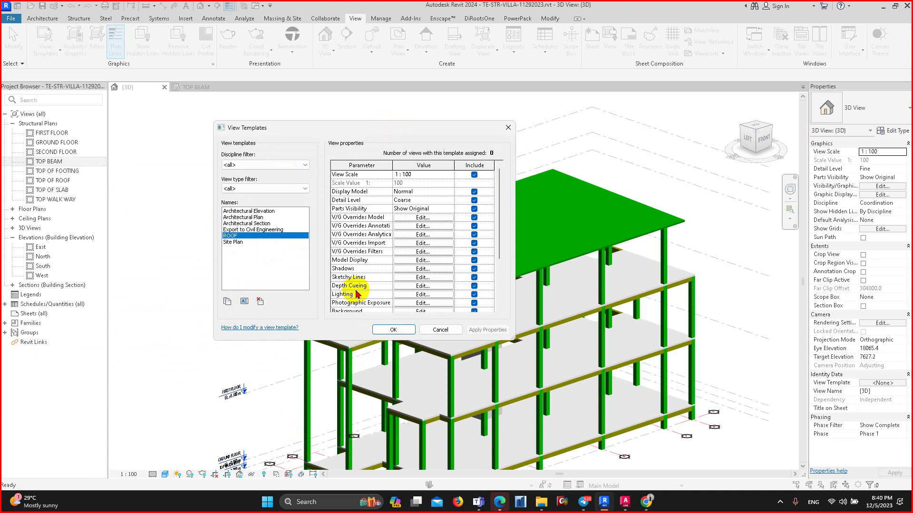
pyautogui.click(393, 329)
pyautogui.scroll(-2, 452, 302)
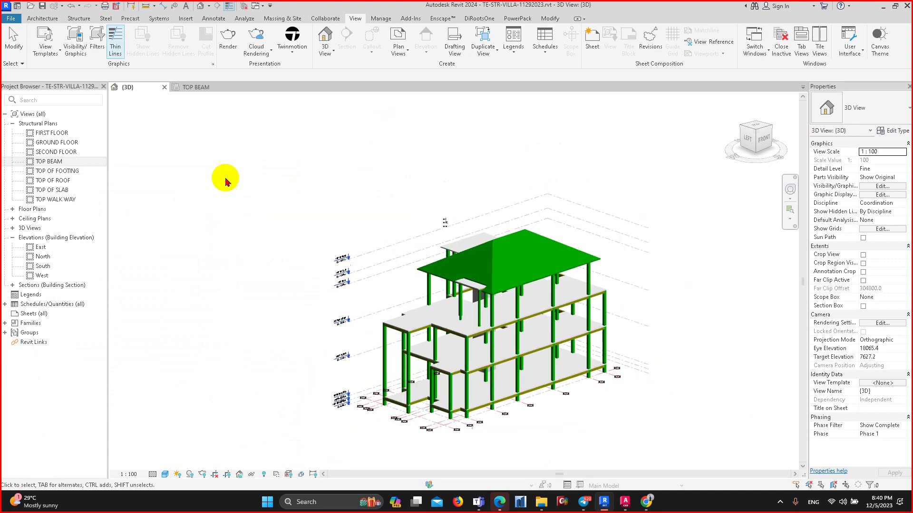
# - Choose Apply Template Properties and select the Export to Civil Engineering template
pyautogui.click(45, 42)
pyautogui.press('Escape')
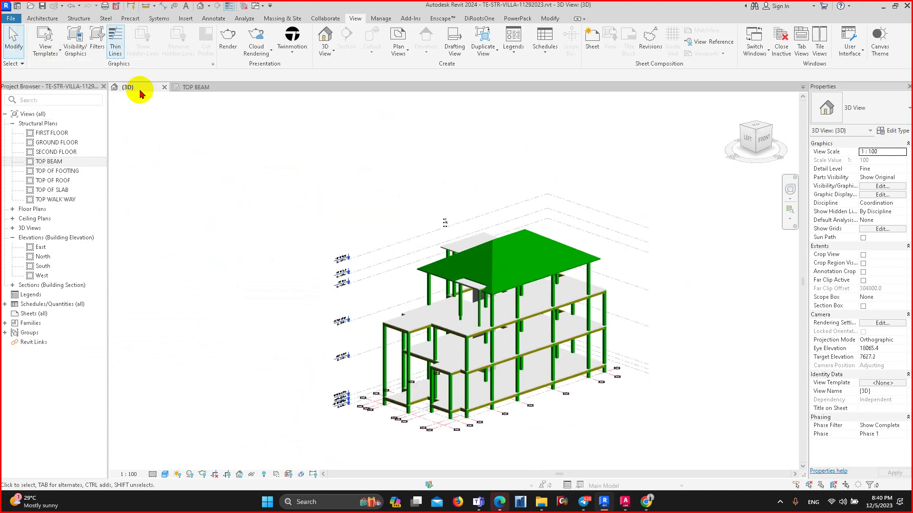
pyautogui.click(46, 50)
pyautogui.click(62, 75)
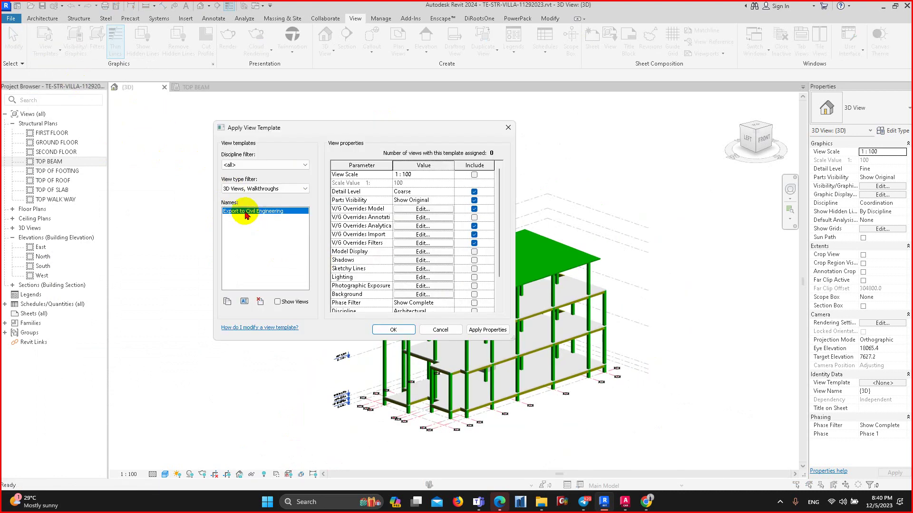
pyautogui.click(265, 164)
pyautogui.click(264, 164)
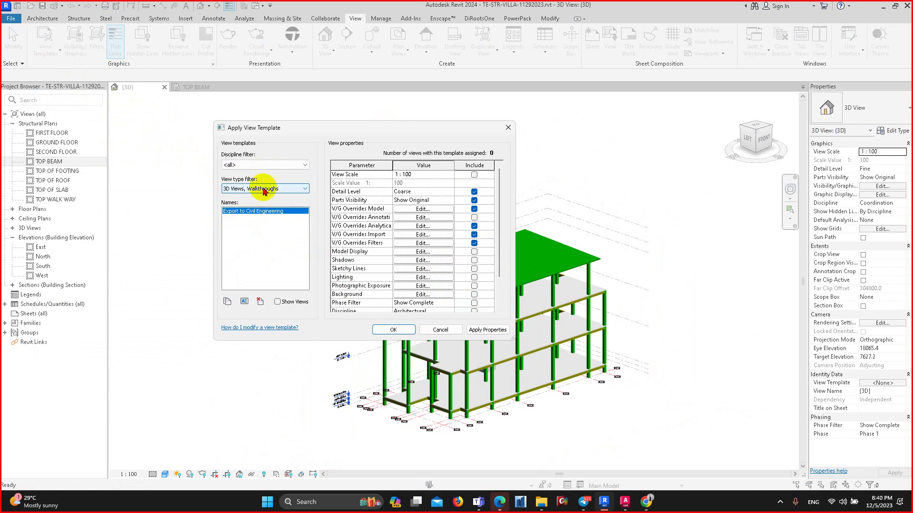
pyautogui.click(265, 164)
pyautogui.click(259, 190)
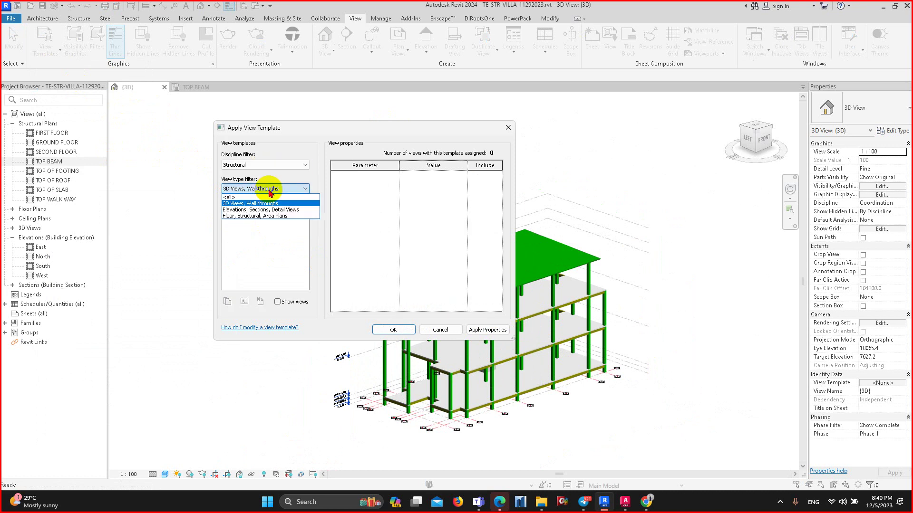
pyautogui.click(265, 165)
pyautogui.click(254, 174)
pyautogui.click(279, 165)
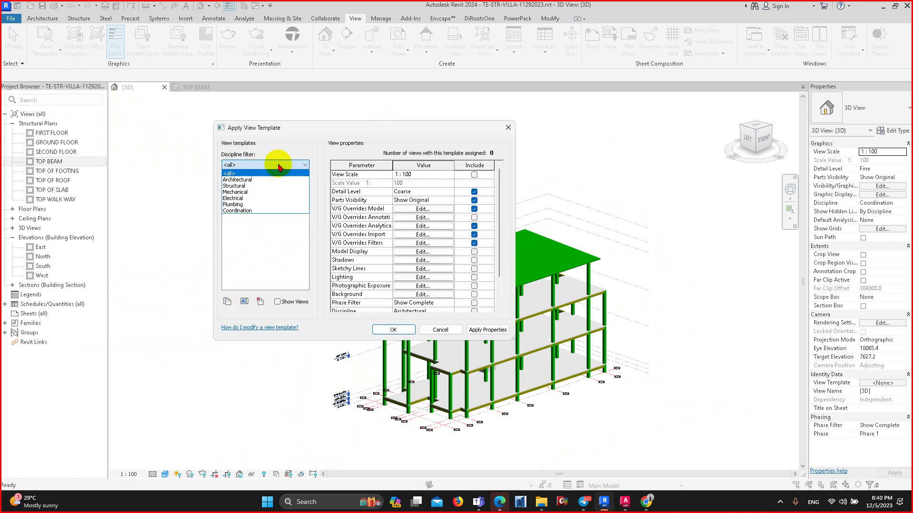
pyautogui.click(274, 167)
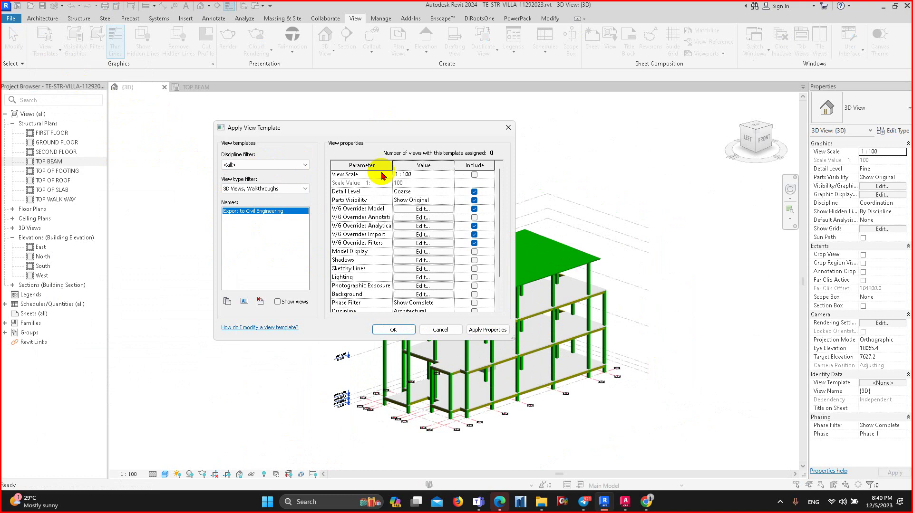
# - Uncheck Structural Framing and Structural Columns in the template's model category visibility
pyautogui.click(422, 210)
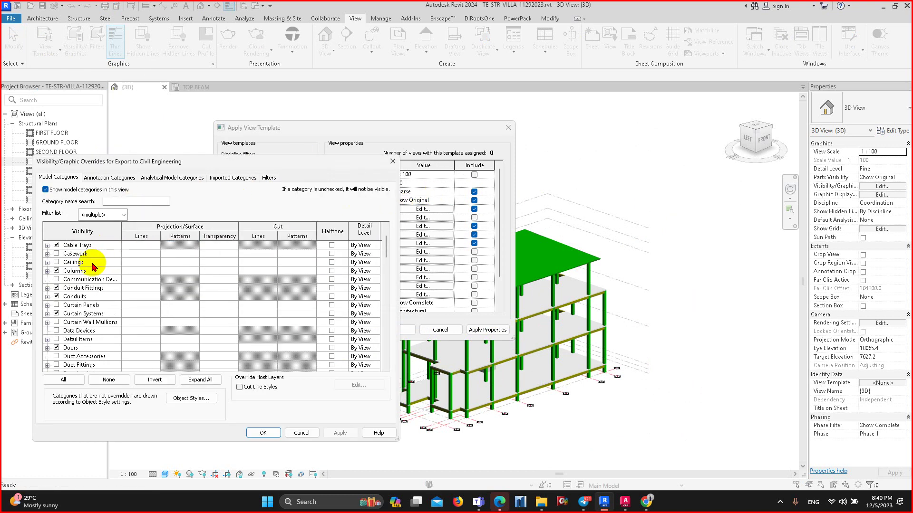
pyautogui.scroll(-2, 93, 285)
pyautogui.scroll(-3, 95, 328)
pyautogui.scroll(-2, 88, 344)
pyautogui.scroll(-2, 81, 340)
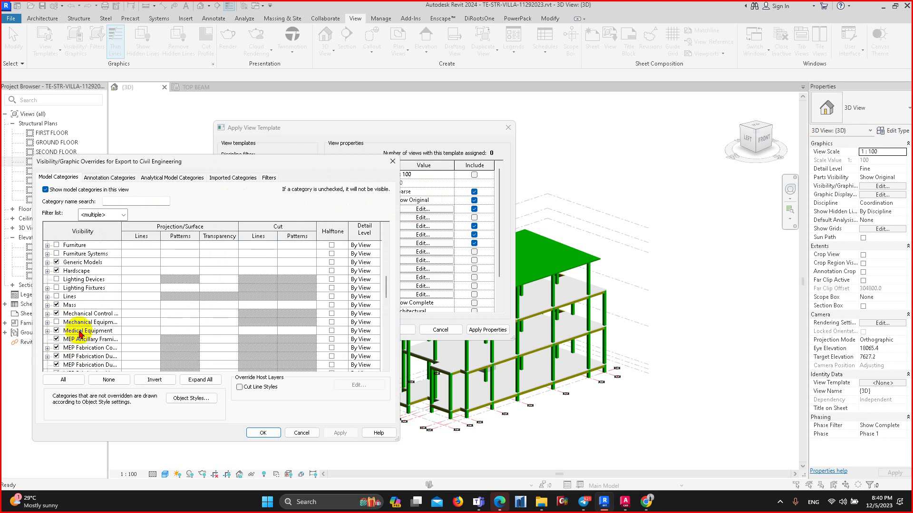
pyautogui.scroll(2, 83, 303)
pyautogui.click(64, 273)
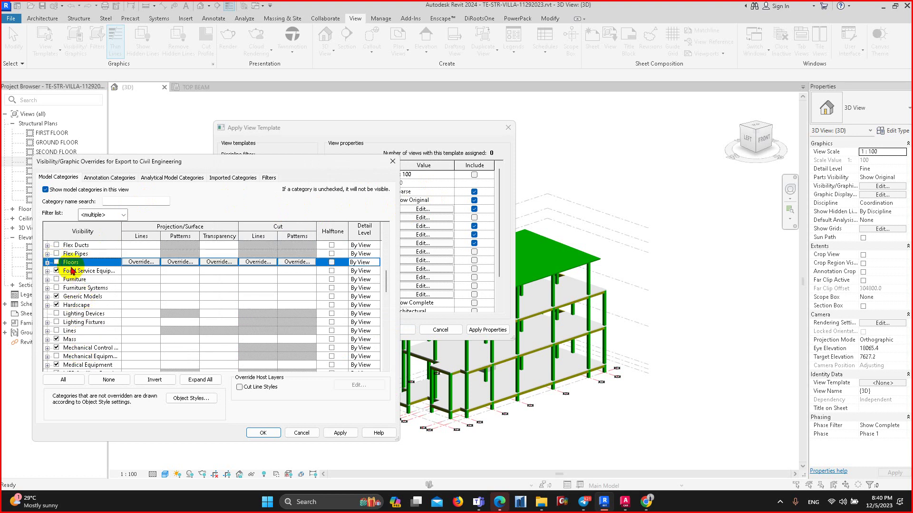
pyautogui.scroll(3, 71, 285)
pyautogui.scroll(1, 90, 295)
pyautogui.scroll(2, 93, 302)
pyautogui.scroll(2, 87, 307)
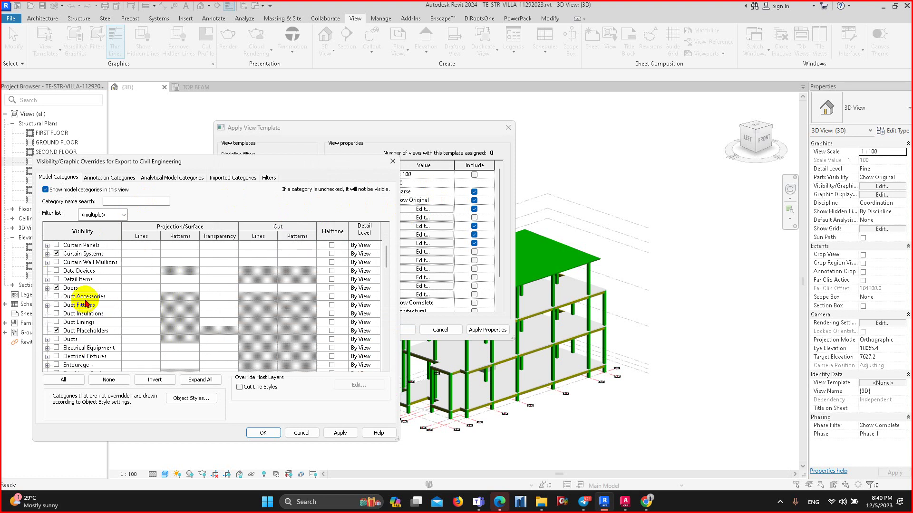
pyautogui.scroll(2, 89, 295)
pyautogui.scroll(2, 84, 297)
pyautogui.scroll(2, 76, 292)
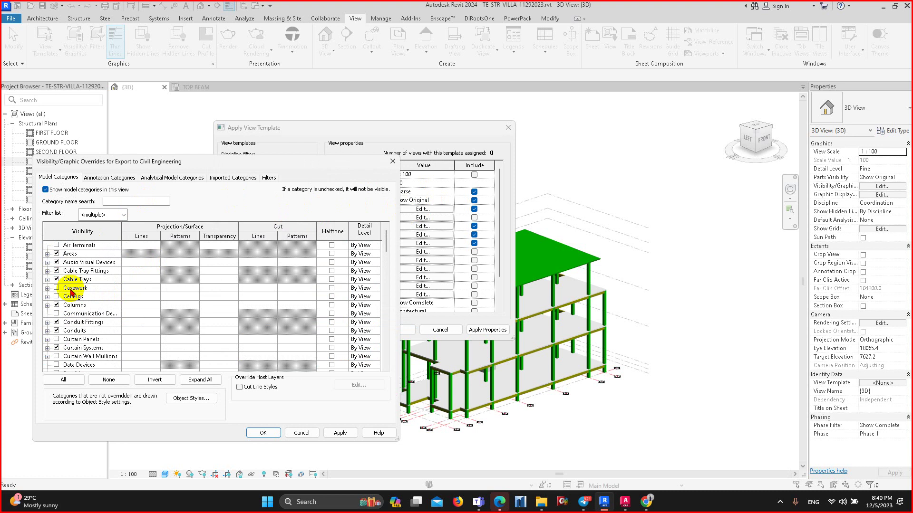
pyautogui.scroll(-3, 71, 292)
pyautogui.scroll(-2, 95, 297)
pyautogui.scroll(-3, 95, 323)
pyautogui.scroll(-2, 89, 334)
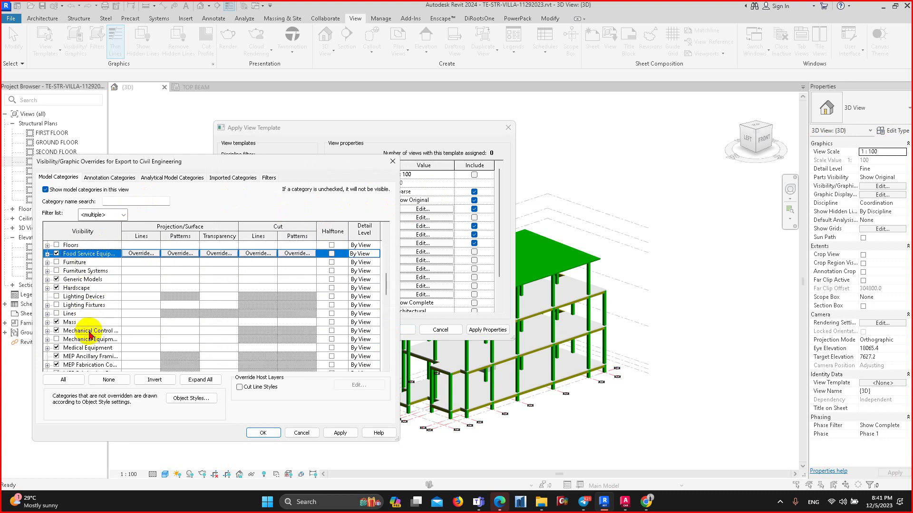
pyautogui.scroll(-3, 88, 336)
pyautogui.scroll(-3, 85, 342)
pyautogui.scroll(-2, 55, 321)
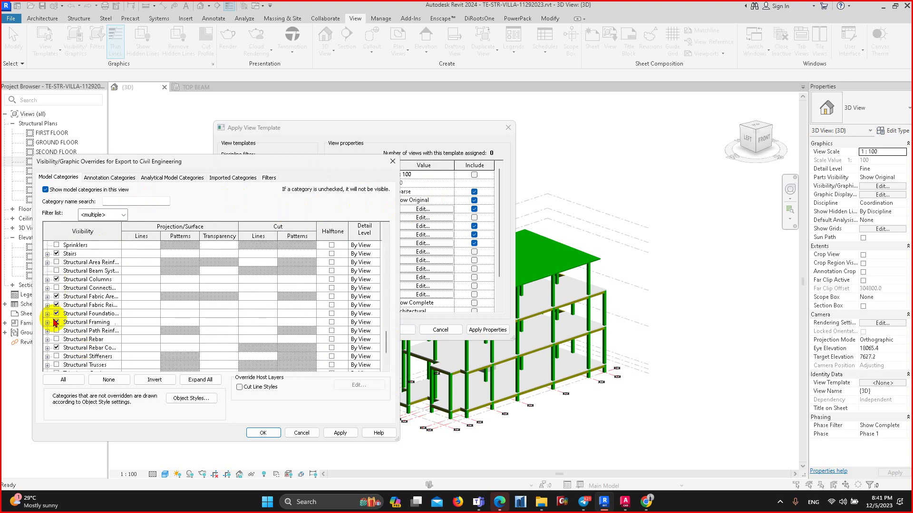
pyautogui.click(57, 322)
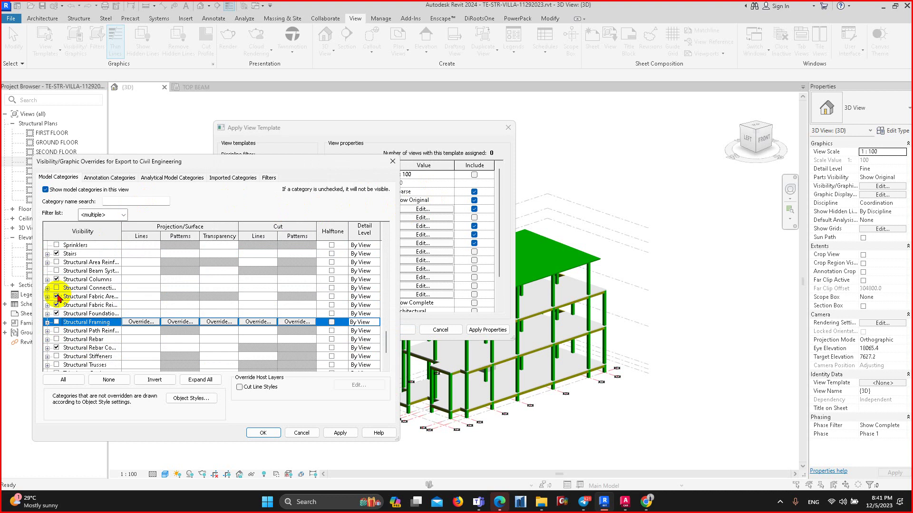
pyautogui.click(57, 281)
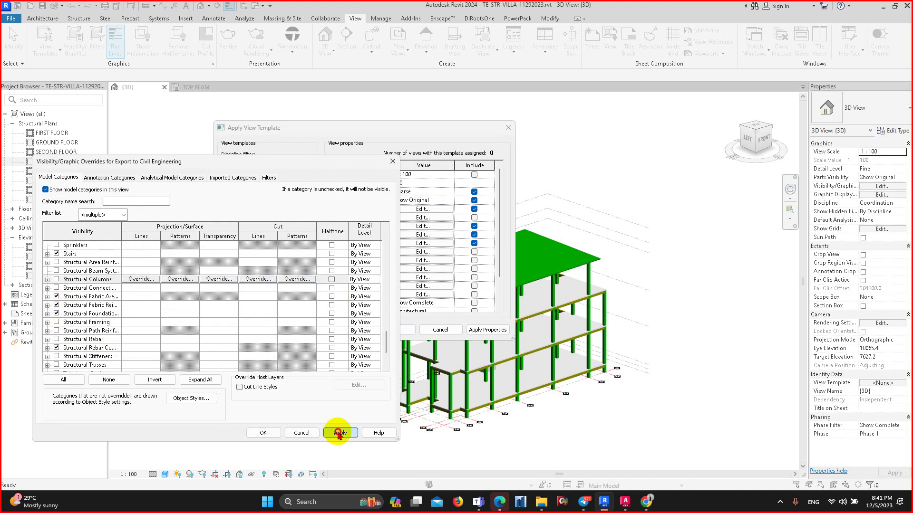
# - Confirm the visibility changes and apply the template properties to the 3D view
pyautogui.click(263, 433)
pyautogui.click(474, 328)
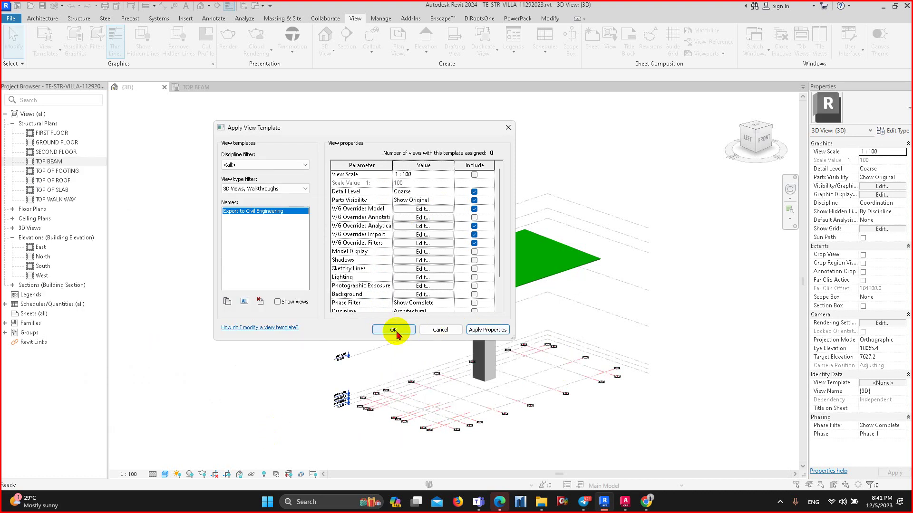
pyautogui.click(394, 330)
pyautogui.scroll(2, 531, 212)
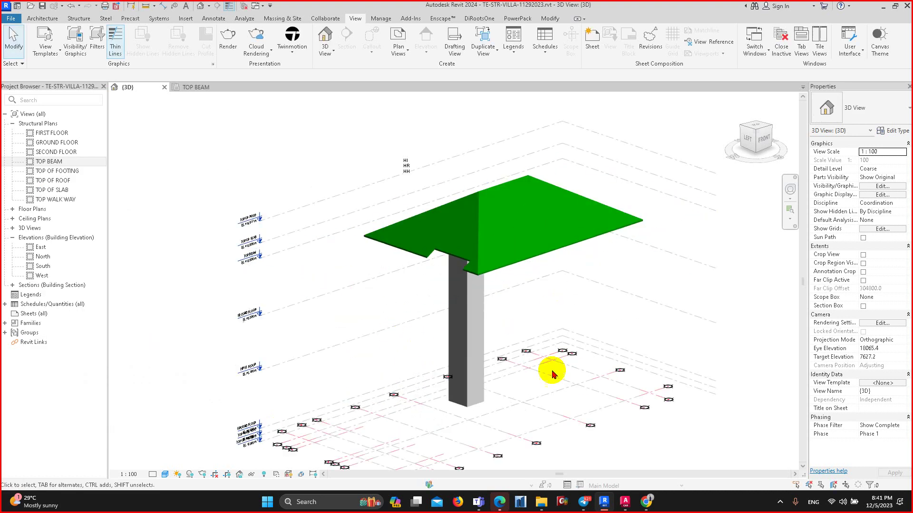
pyautogui.scroll(-2, 565, 315)
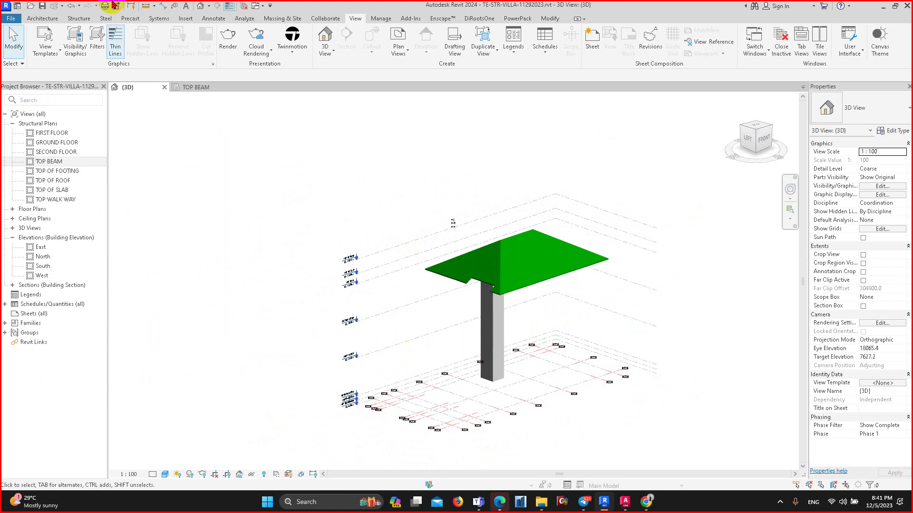
pyautogui.click(45, 42)
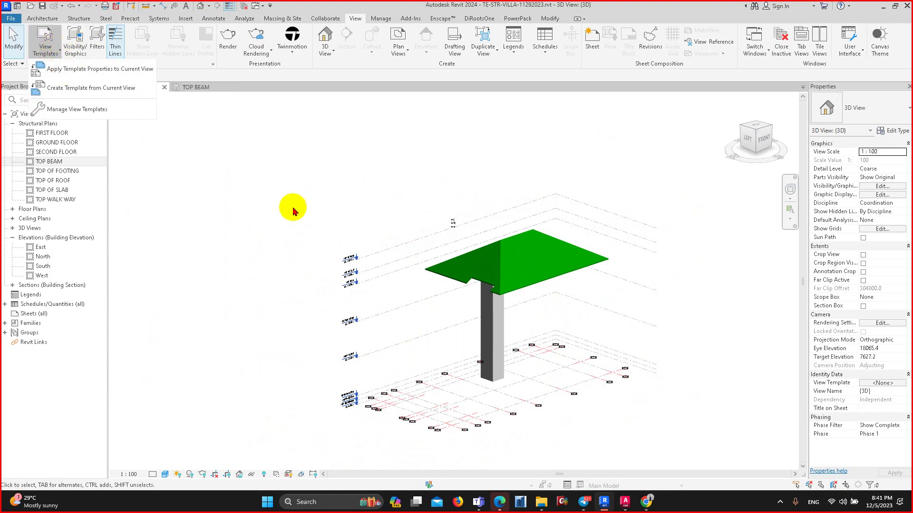
pyautogui.moveTo(472, 261); pyautogui.dragTo(581, 271, button='middle')
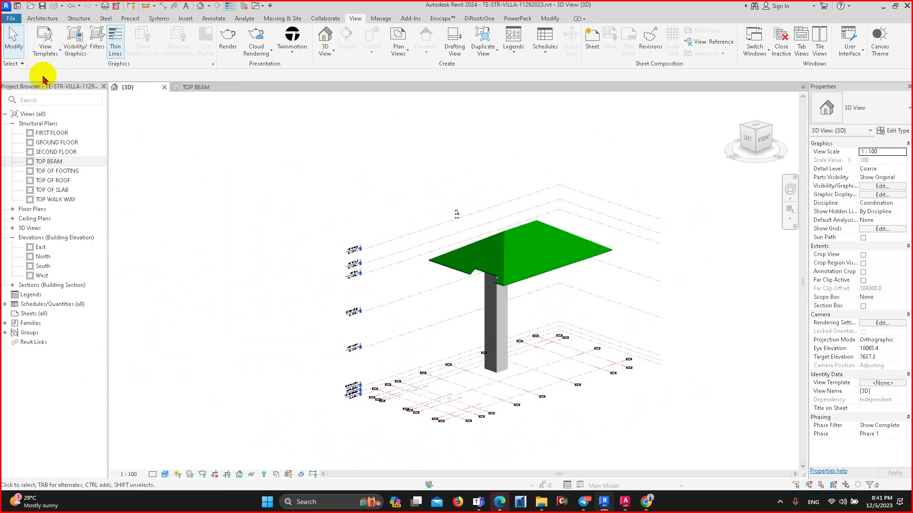
pyautogui.click(46, 43)
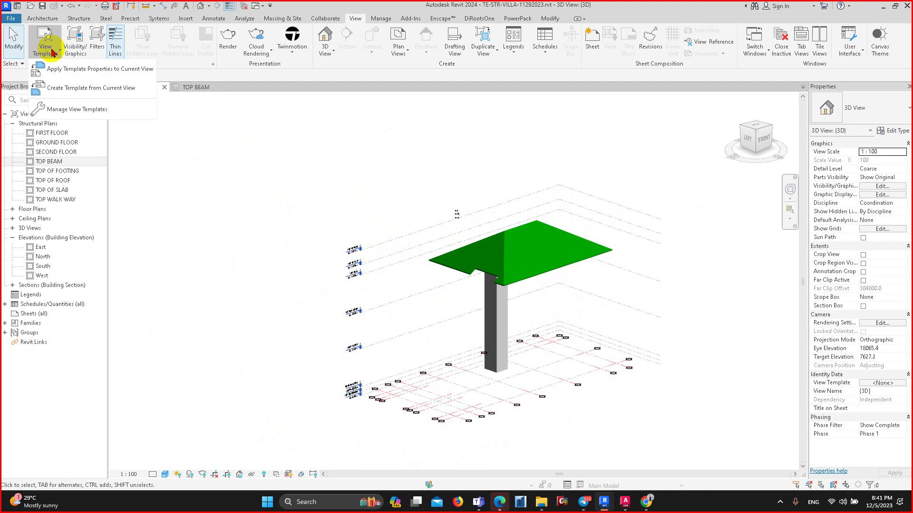
pyautogui.click(71, 88)
pyautogui.click(520, 220)
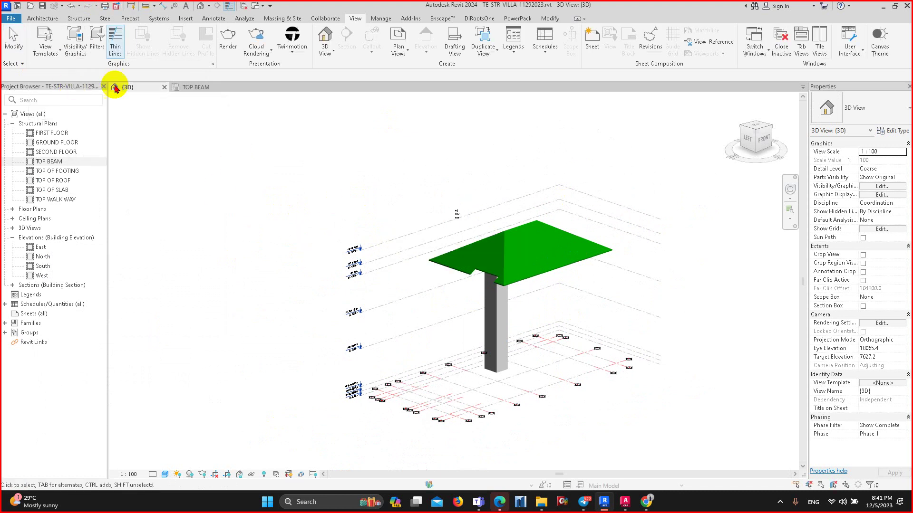
pyautogui.click(45, 42)
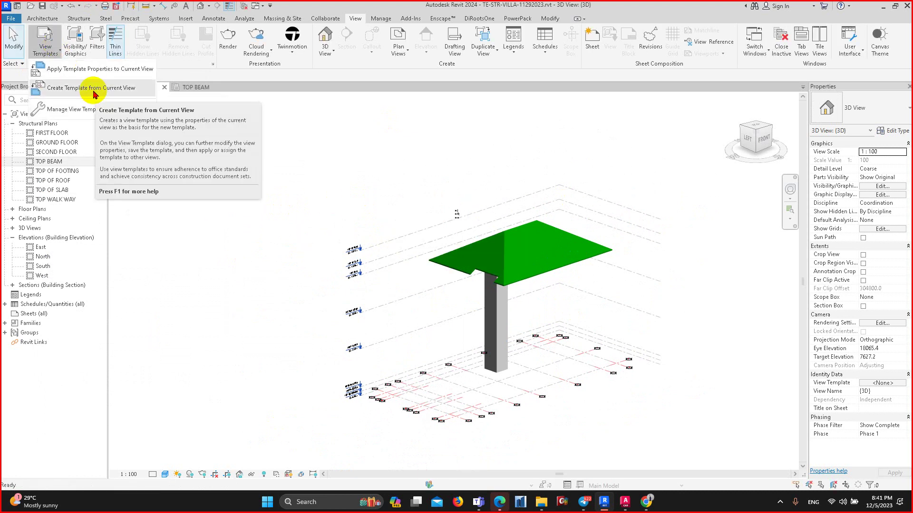
pyautogui.click(95, 90)
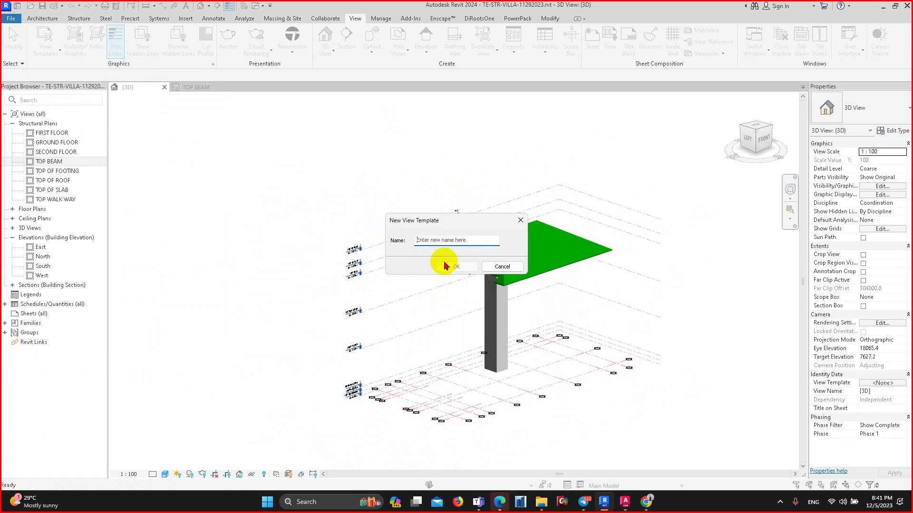
pyautogui.press('Escape')
pyautogui.scroll(-2, 333, 181)
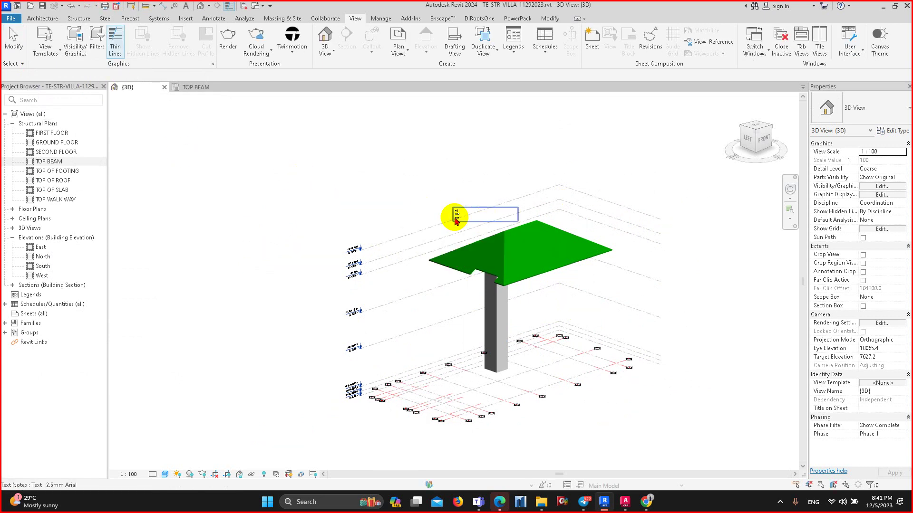
pyautogui.moveTo(699, 322); pyautogui.dragTo(628, 281, button='middle')
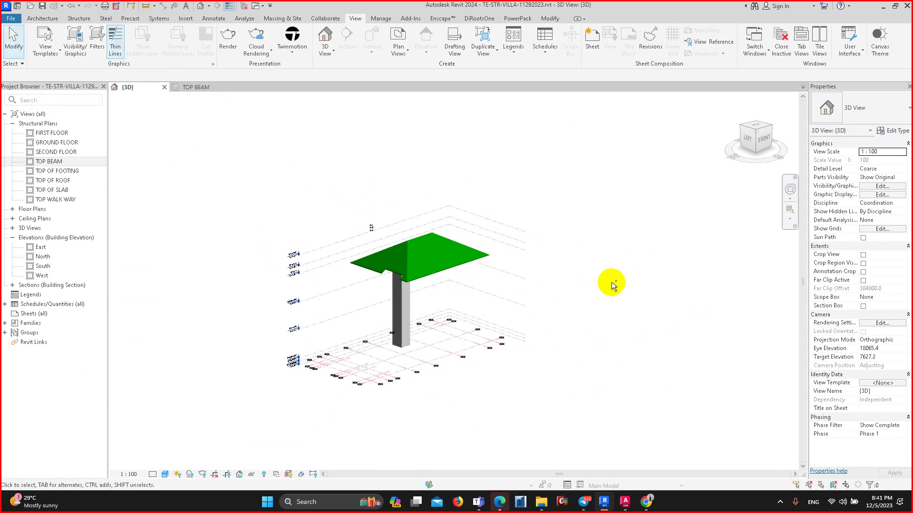
pyautogui.scroll(2, 432, 220)
pyautogui.scroll(2, 471, 224)
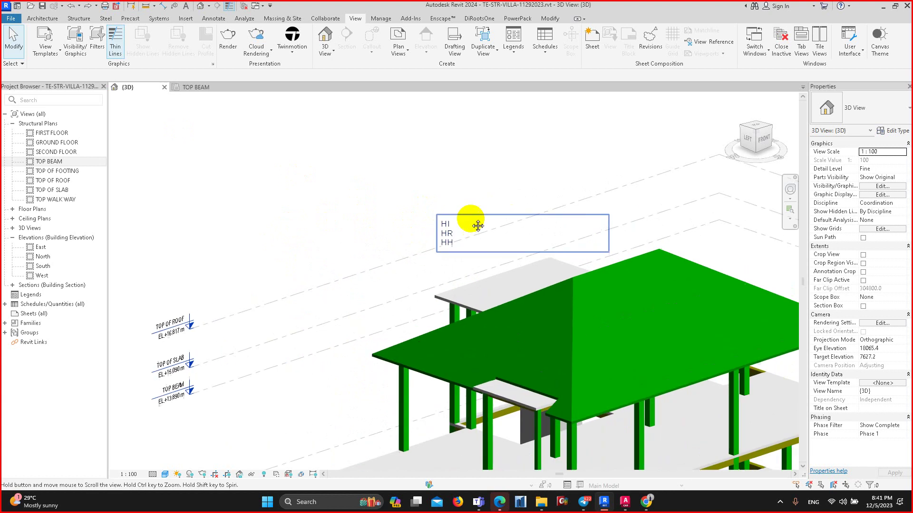
pyautogui.scroll(1, 421, 194)
pyautogui.scroll(1, 430, 238)
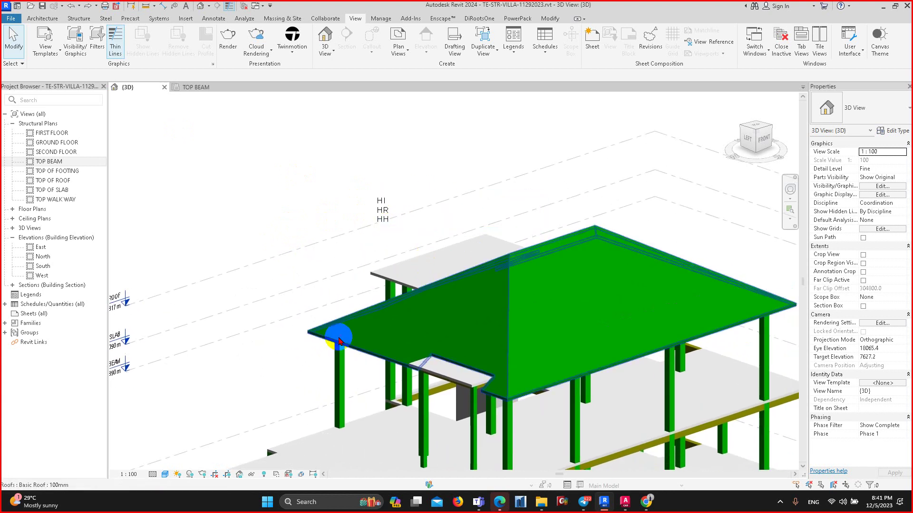
pyautogui.scroll(2, 326, 331)
pyautogui.click(326, 331)
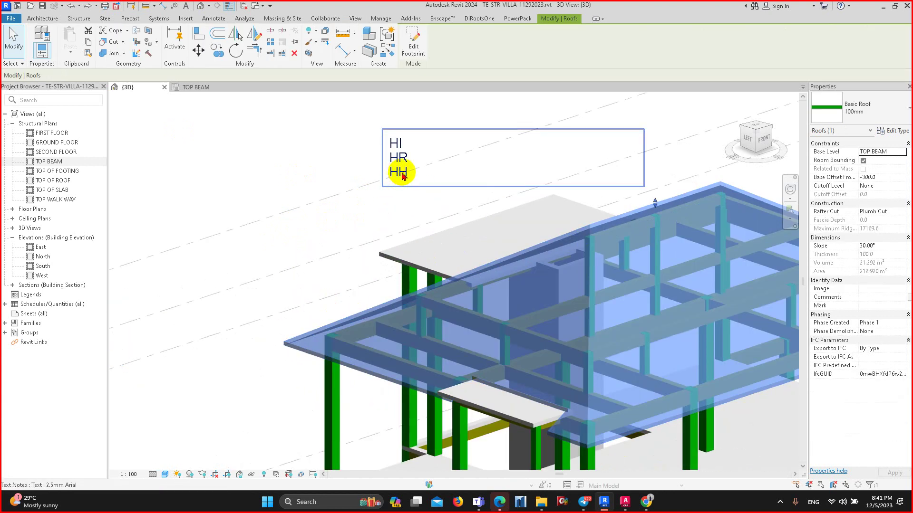
pyautogui.moveTo(404, 176); pyautogui.dragTo(390, 184, button='middle')
pyautogui.press('i')
pyautogui.scroll(-1, 379, 183)
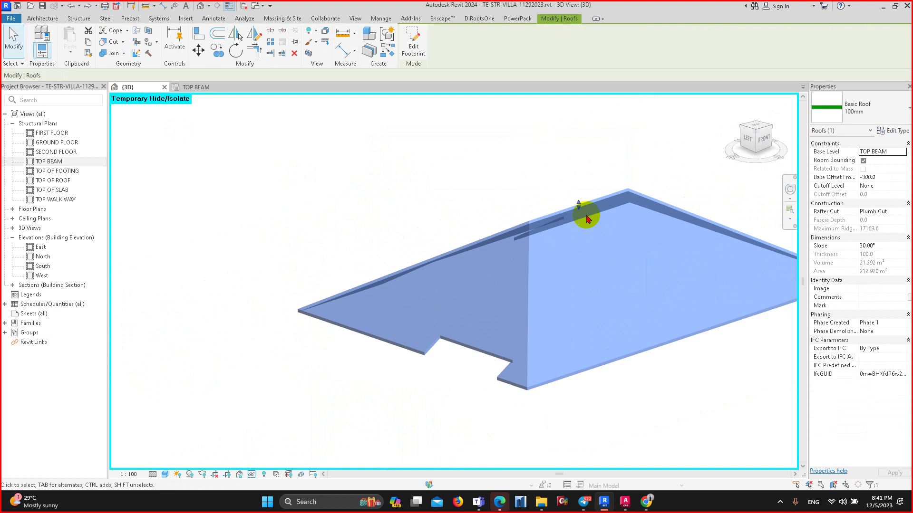
pyautogui.moveTo(415, 337); pyautogui.dragTo(418, 272, button='middle')
pyautogui.click(416, 249)
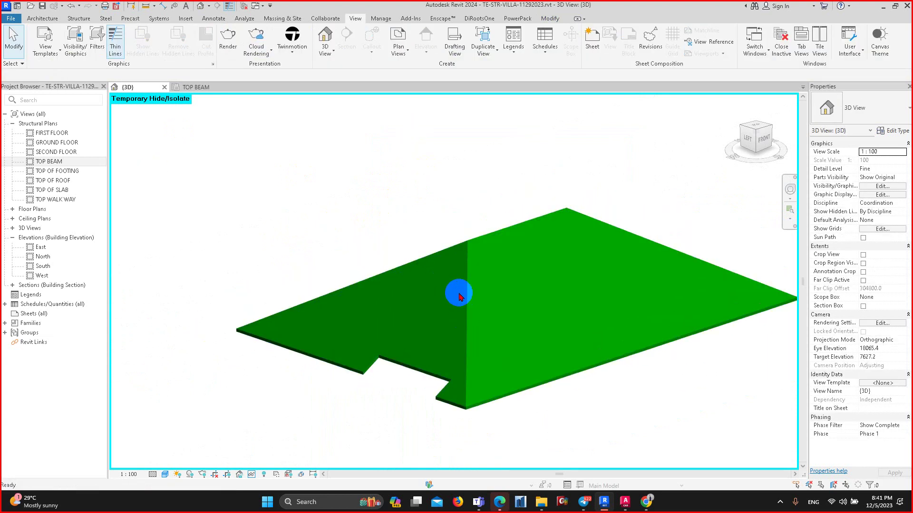
pyautogui.press('h')
pyautogui.press('r')
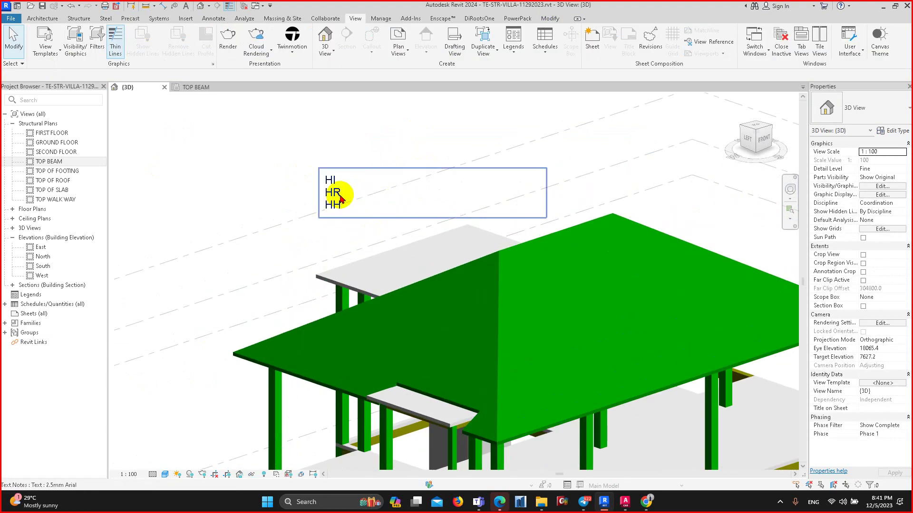
pyautogui.click(336, 224)
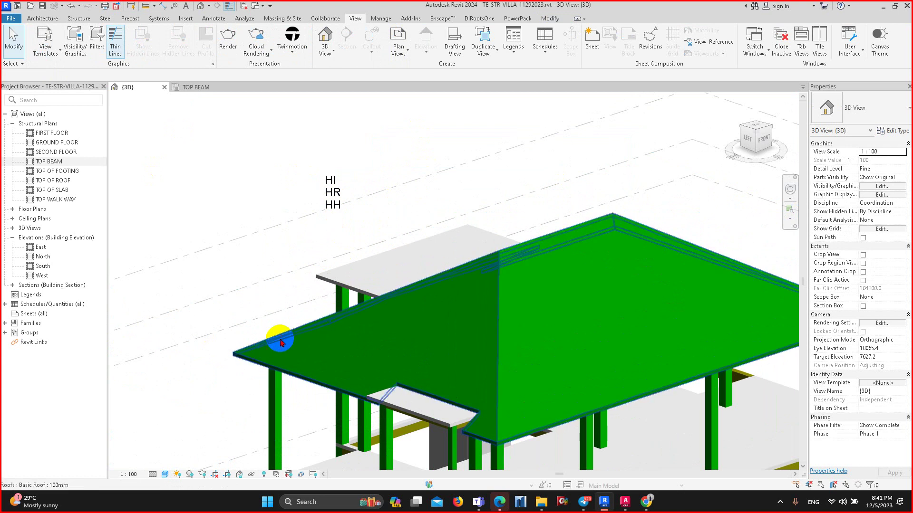
pyautogui.scroll(-2, 285, 333)
pyautogui.scroll(-1, 305, 285)
pyautogui.click(325, 241)
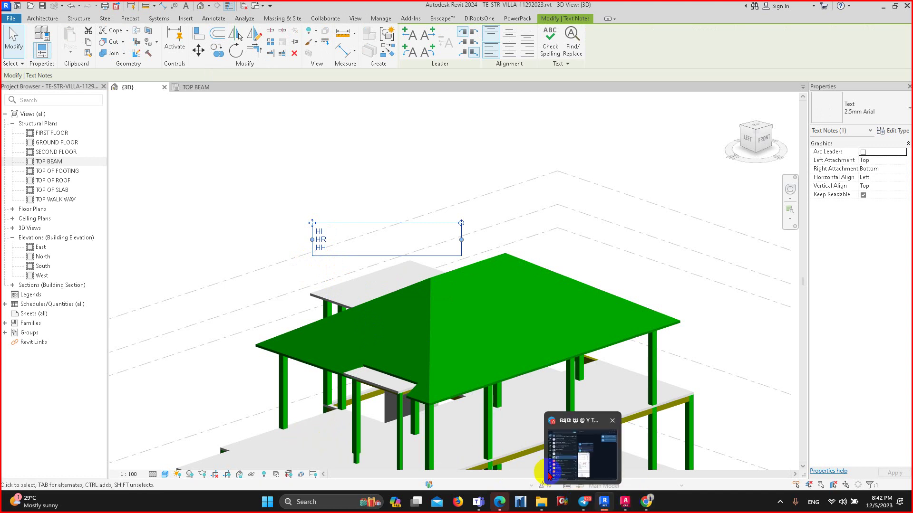
pyautogui.moveTo(584, 502)
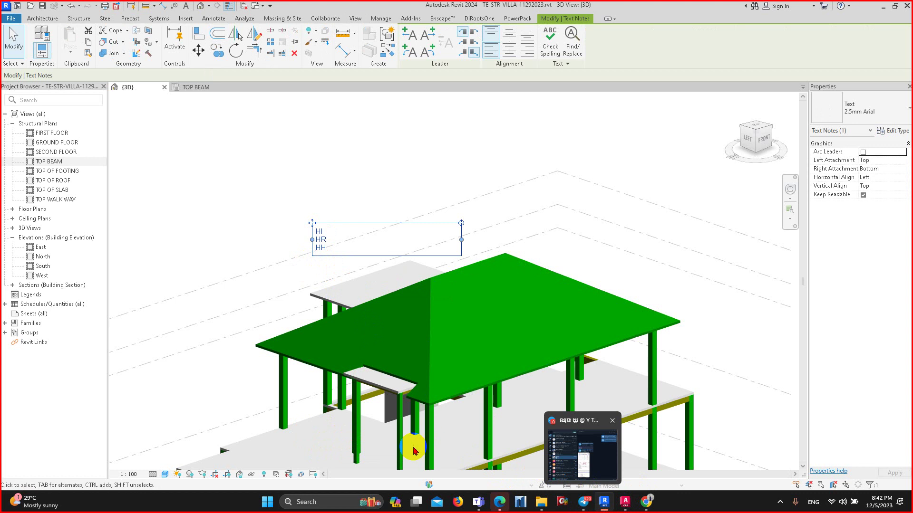
pyautogui.click(278, 325)
pyautogui.moveTo(281, 368); pyautogui.dragTo(323, 280, button='middle')
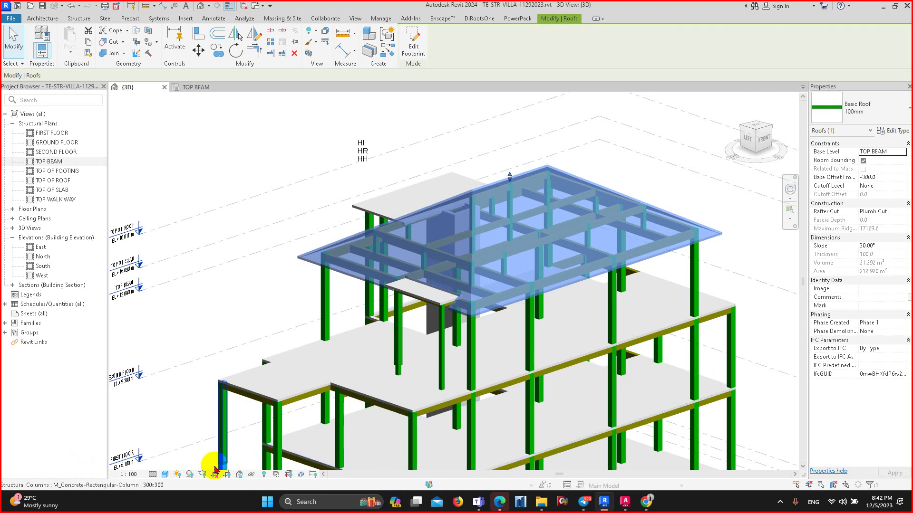
pyautogui.click(251, 474)
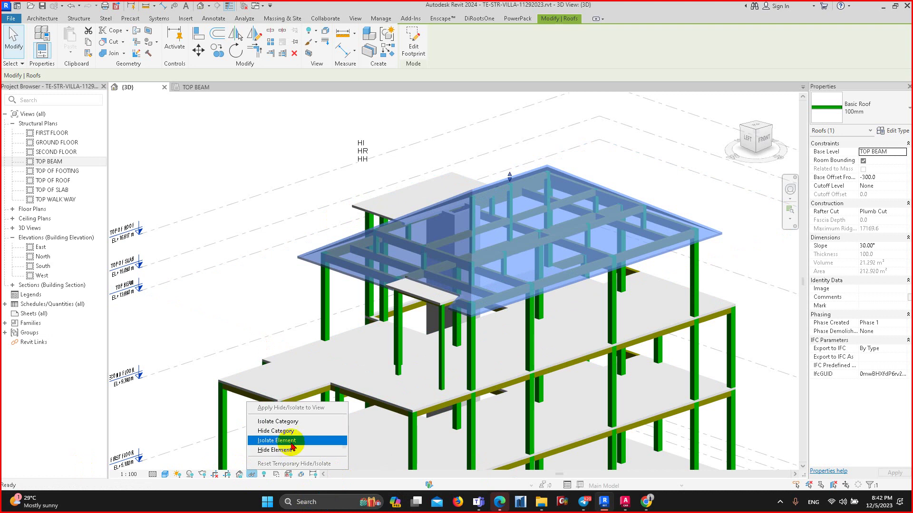
pyautogui.click(289, 442)
pyautogui.click(385, 348)
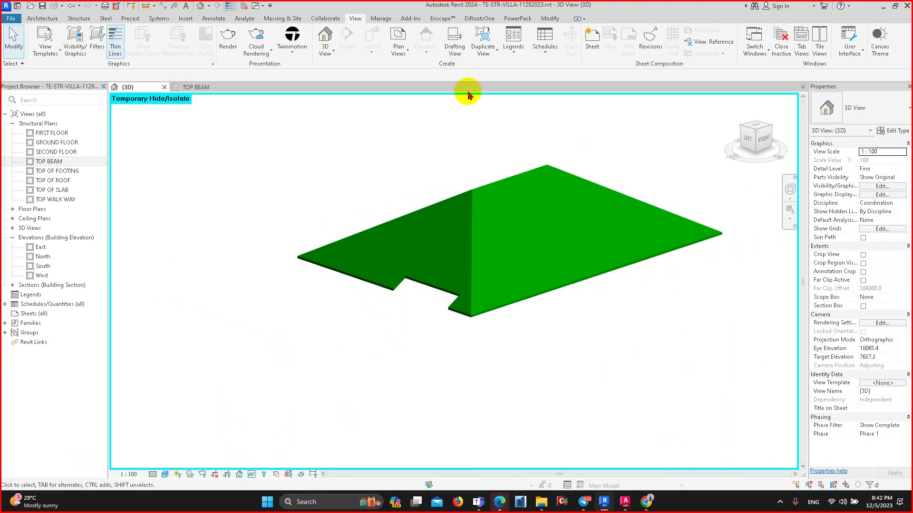
pyautogui.click(252, 474)
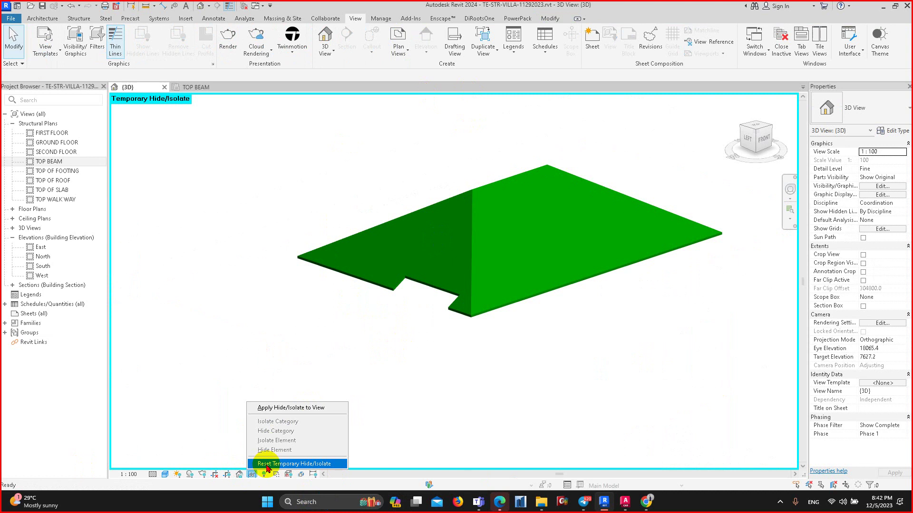
pyautogui.click(268, 464)
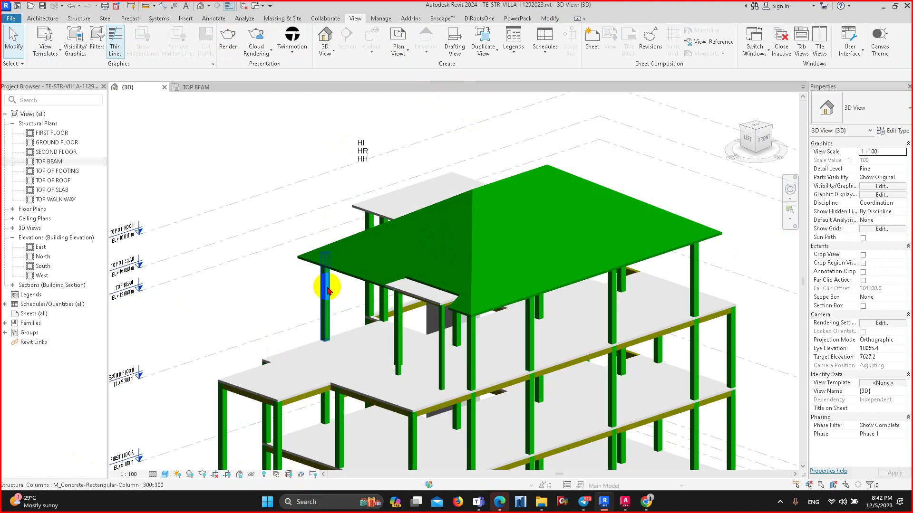
pyautogui.moveTo(326, 285); pyautogui.dragTo(311, 306, button='middle')
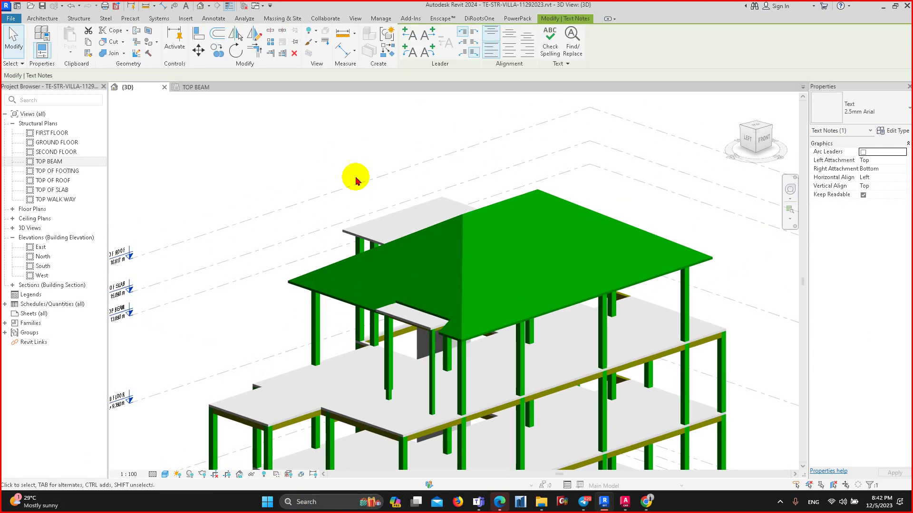
# - Zoom in on the green hip roof and orbit down to a lower viewing angle
pyautogui.press('Escape')
pyautogui.scroll(-3, 515, 157)
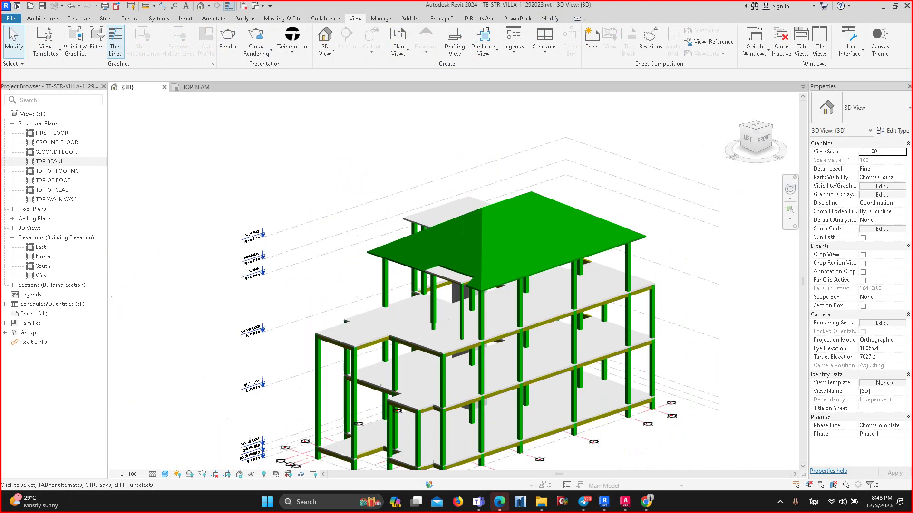
pyautogui.scroll(2, 523, 135)
pyautogui.scroll(-3, 523, 136)
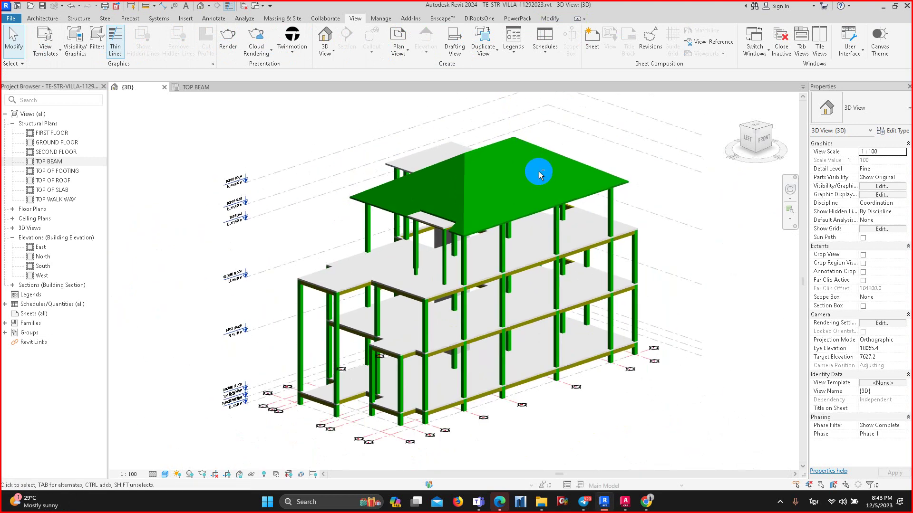
pyautogui.click(530, 143)
pyautogui.moveTo(530, 143); pyautogui.dragTo(522, 192, button='middle')
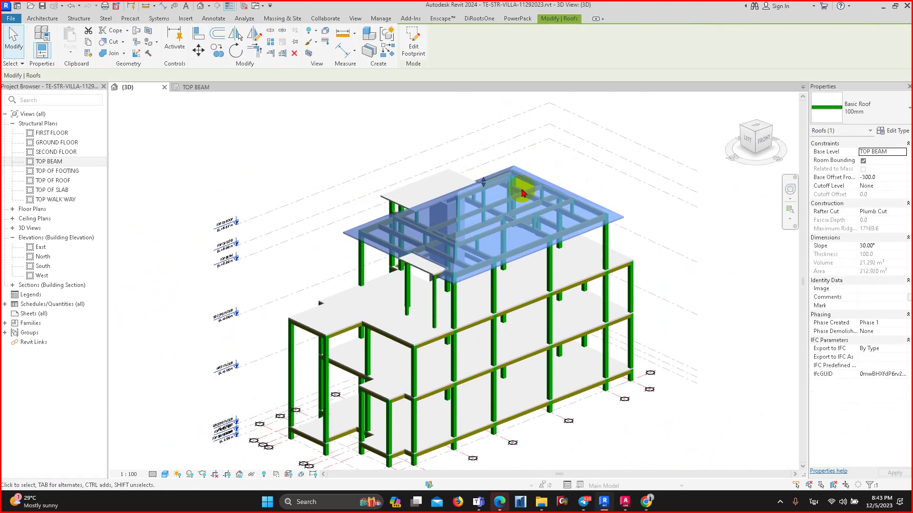
pyautogui.scroll(2, 494, 241)
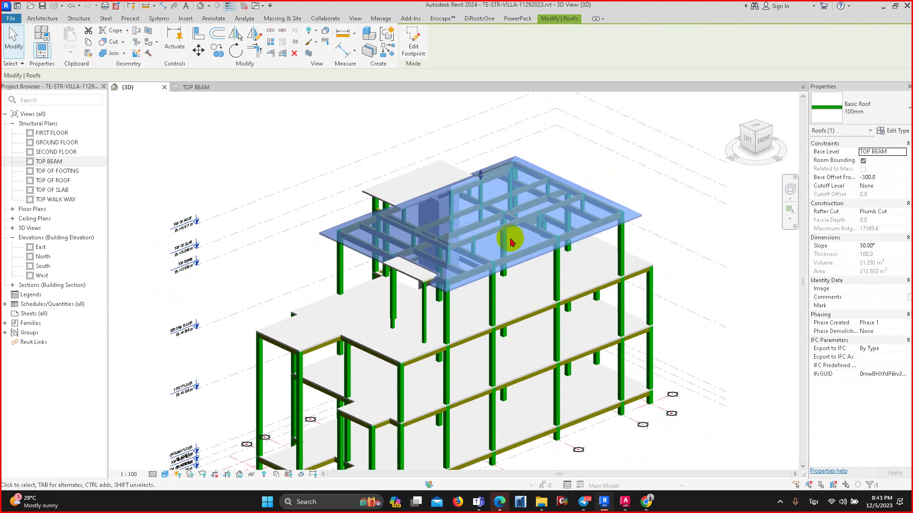
pyautogui.scroll(2, 495, 248)
pyautogui.press('Escape')
pyautogui.scroll(2, 505, 156)
pyautogui.scroll(2, 587, 318)
pyautogui.moveTo(587, 317)
pyautogui.keyDown('shift'); pyautogui.mouseDown(button='middle')
pyautogui.moveTo(539, 135)
pyautogui.moveTo(506, 123)
pyautogui.moveTo(560, 101)
pyautogui.moveTo(586, 112)
pyautogui.moveTo(589, 320)
pyautogui.mouseUp(button='middle'); pyautogui.keyUp('shift')
pyautogui.keyDown('shift'); pyautogui.moveTo(470, 425); pyautogui.dragTo(432, 317, button='middle'); pyautogui.keyUp('shift')
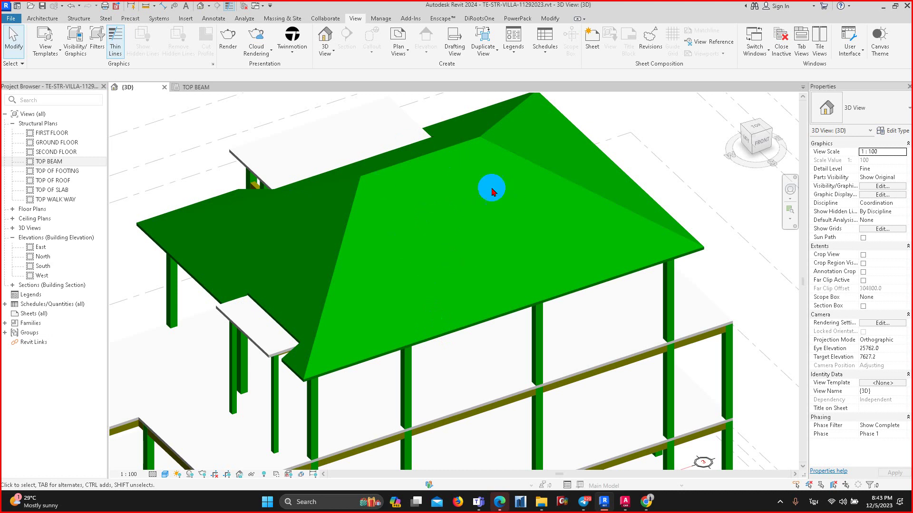
# - From the Structure tab, set the work plane using the Pick a plane option
pyautogui.click(81, 18)
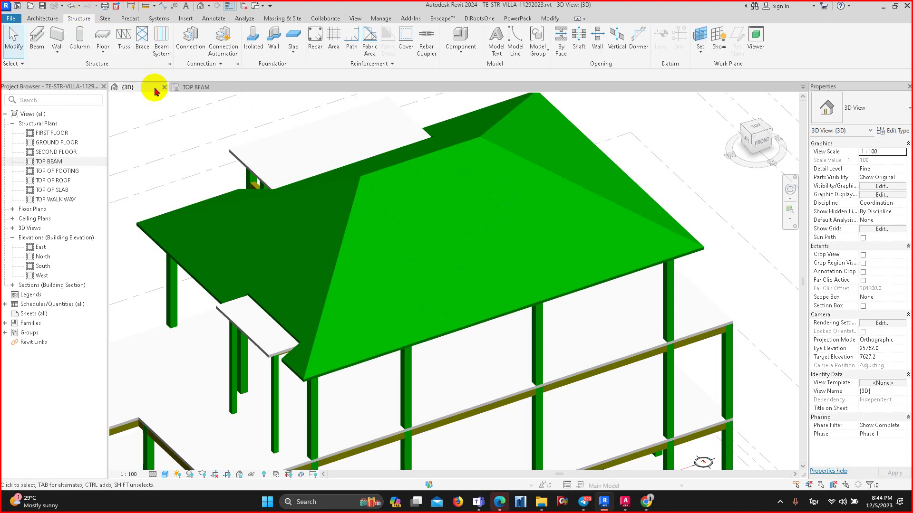
pyautogui.click(56, 21)
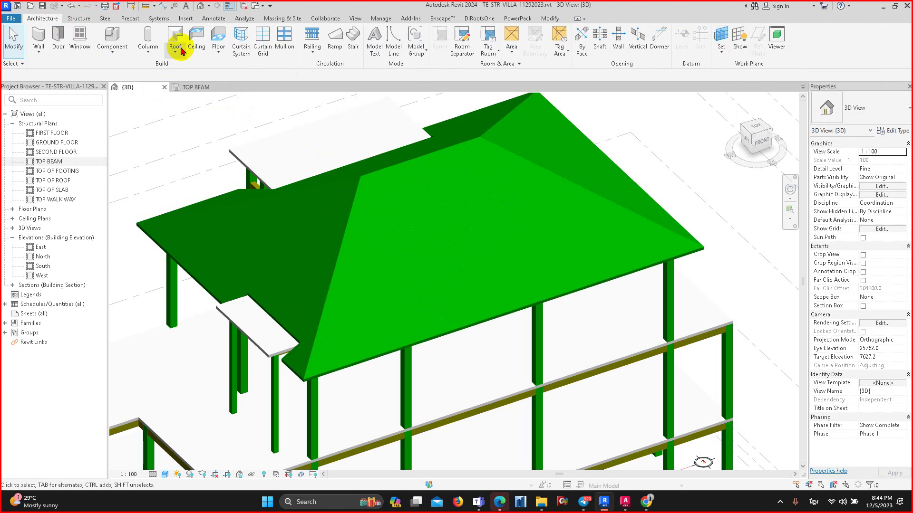
pyautogui.click(78, 19)
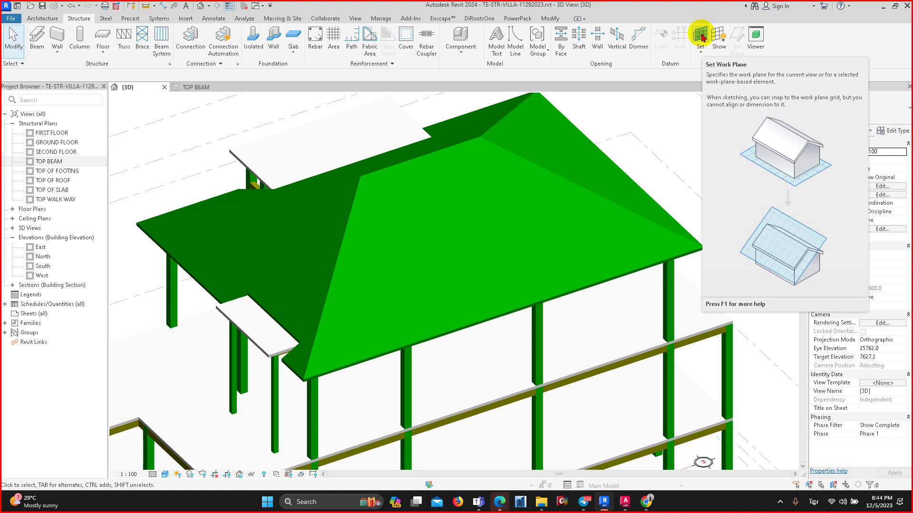
pyautogui.click(699, 39)
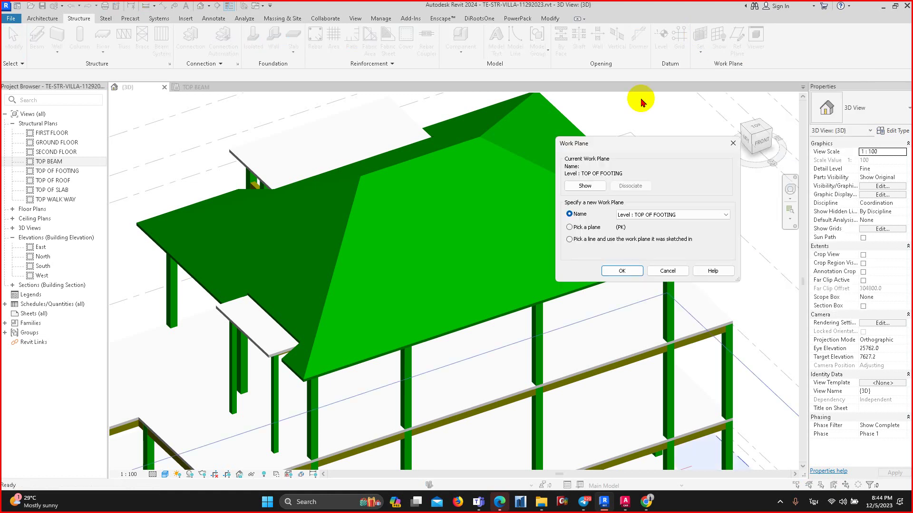
pyautogui.click(644, 216)
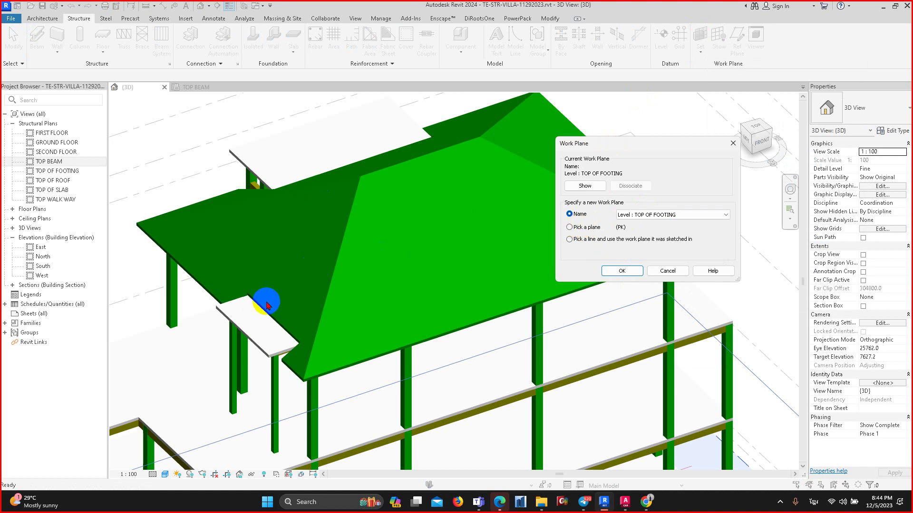
pyautogui.click(572, 227)
pyautogui.click(621, 271)
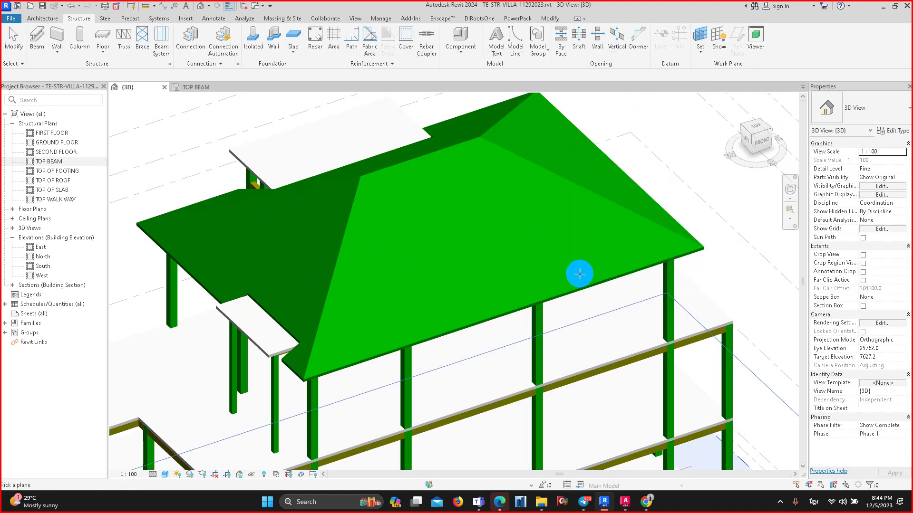
# - Pick the sloped hip roof face as the new work plane
pyautogui.scroll(3, 313, 336)
pyautogui.scroll(2, 318, 338)
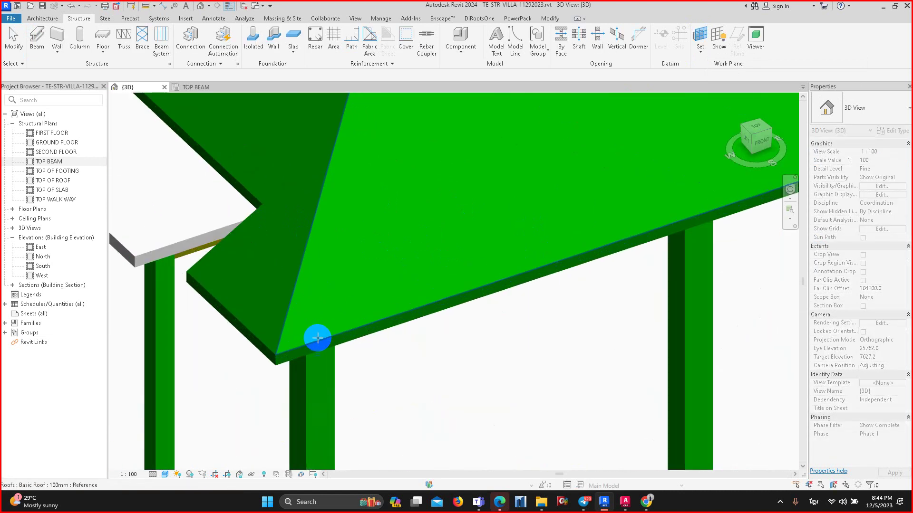
pyautogui.scroll(-2, 325, 336)
pyautogui.scroll(1, 394, 304)
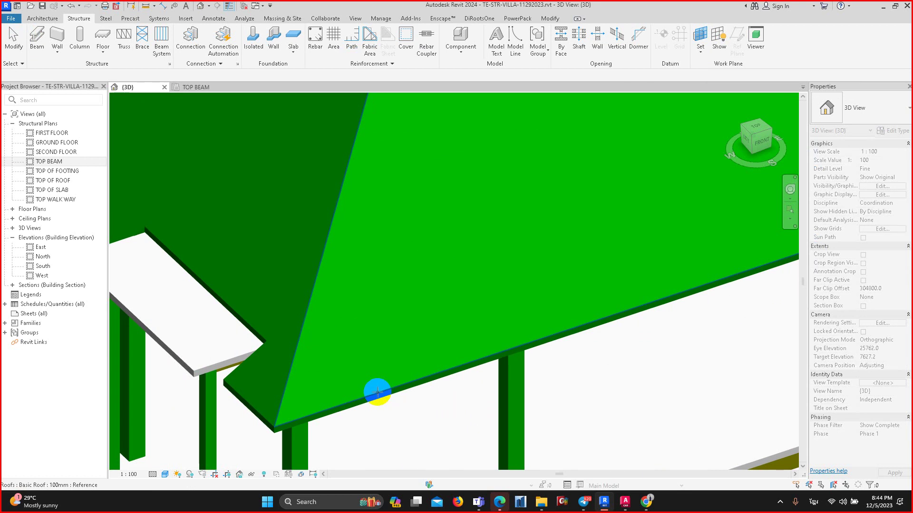
pyautogui.click(378, 391)
pyautogui.scroll(-3, 376, 391)
pyautogui.scroll(-2, 464, 326)
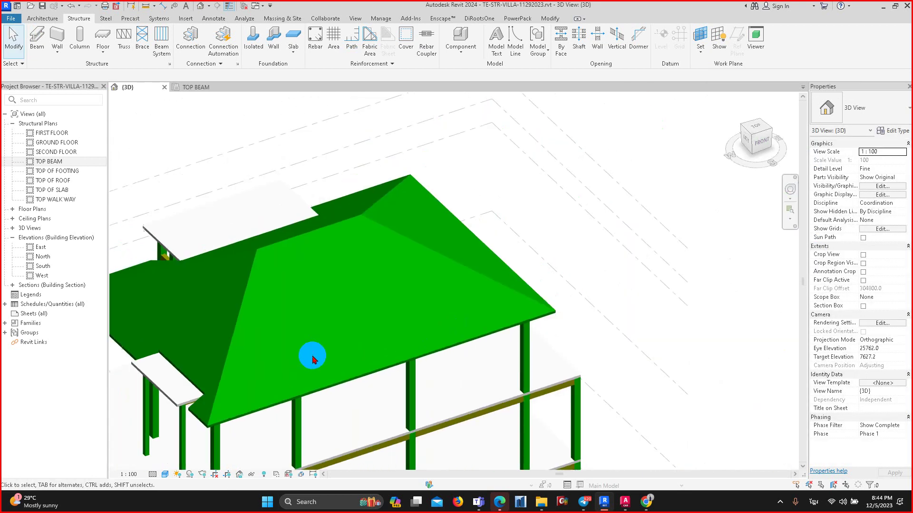
pyautogui.moveTo(312, 357)
pyautogui.mouseDown(button='middle')
pyautogui.moveTo(420, 324)
pyautogui.moveTo(468, 285)
pyautogui.mouseUp(button='middle')
# - Show the roof-face work plane and orbit the view to see the hip roof from above
pyautogui.click(719, 35)
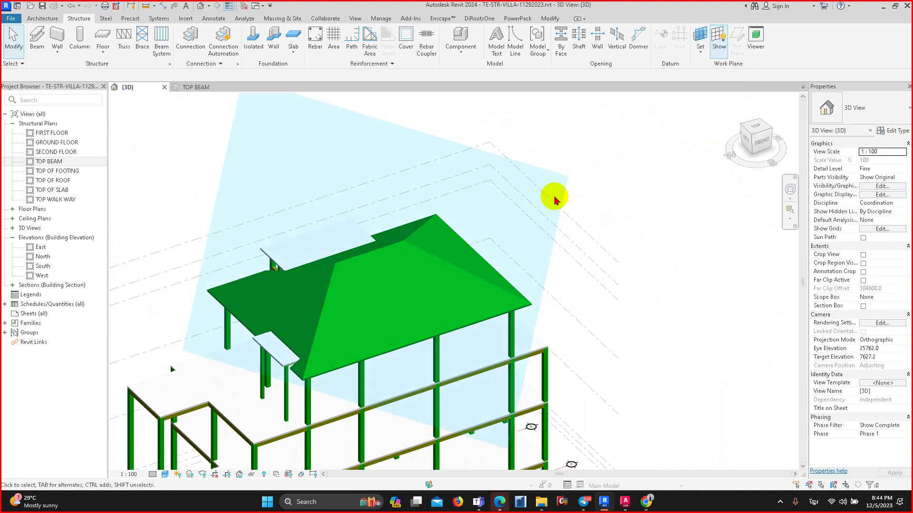
pyautogui.moveTo(550, 194)
pyautogui.keyDown('shift'); pyautogui.mouseDown(button='middle')
pyautogui.moveTo(586, 231)
pyautogui.moveTo(621, 157)
pyautogui.moveTo(559, 196)
pyautogui.mouseUp(button='middle'); pyautogui.keyUp('shift')
pyautogui.moveTo(438, 244)
pyautogui.keyDown('shift'); pyautogui.mouseDown(button='middle')
pyautogui.moveTo(265, 259)
pyautogui.moveTo(326, 279)
pyautogui.moveTo(469, 391)
pyautogui.mouseUp(button='middle'); pyautogui.keyUp('shift')
pyautogui.scroll(3, 424, 369)
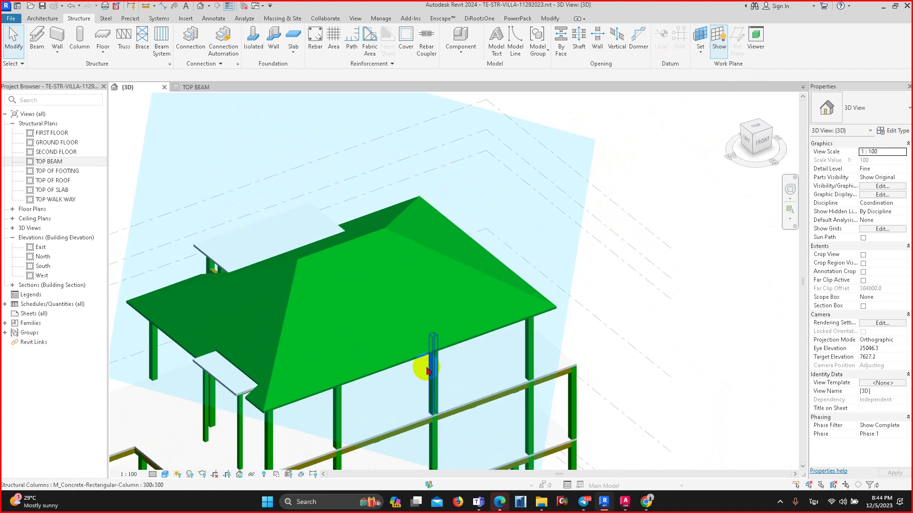
pyautogui.scroll(2, 500, 321)
pyautogui.moveTo(501, 321)
pyautogui.keyDown('shift'); pyautogui.mouseDown(button='middle')
pyautogui.moveTo(648, 265)
pyautogui.moveTo(526, 264)
pyautogui.moveTo(495, 275)
pyautogui.moveTo(616, 217)
pyautogui.mouseUp(button='middle'); pyautogui.keyUp('shift')
pyautogui.scroll(-1, 190, 143)
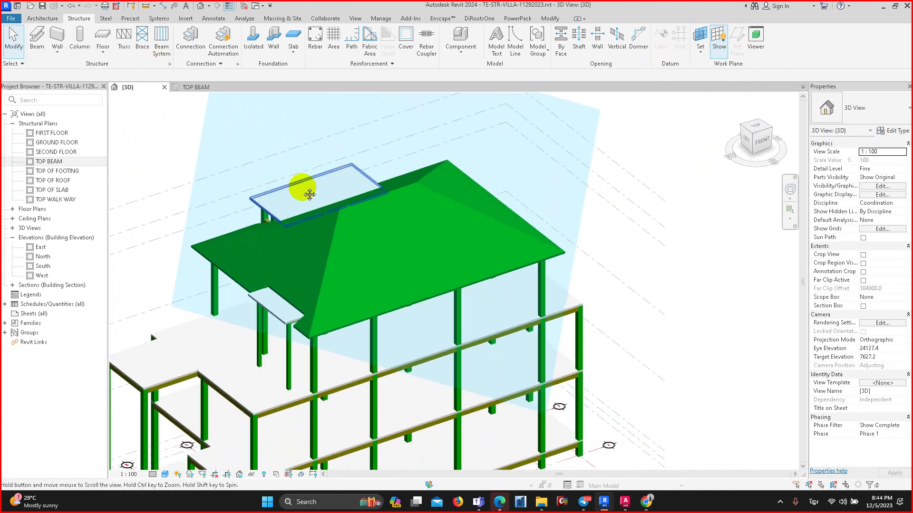
pyautogui.moveTo(304, 189); pyautogui.dragTo(219, 129, button='middle')
pyautogui.scroll(-1, 204, 131)
pyautogui.scroll(-1, 193, 136)
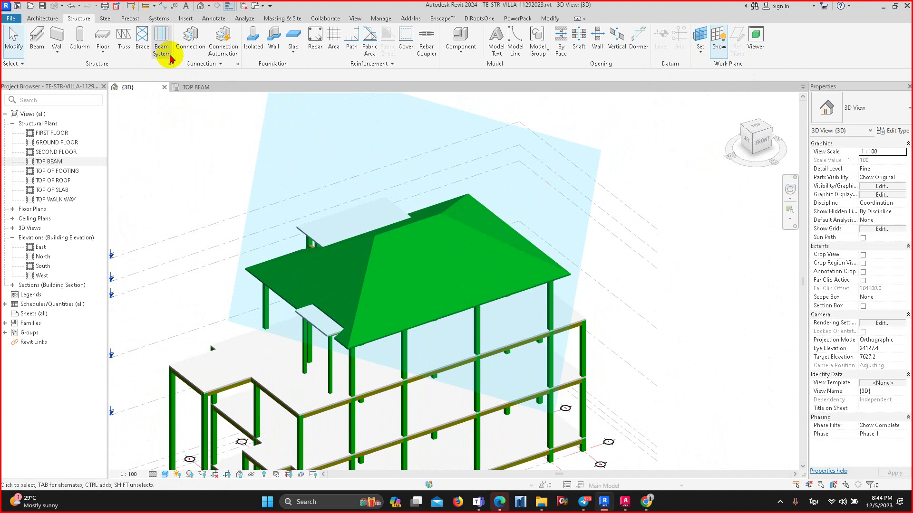
pyautogui.moveTo(161, 41)
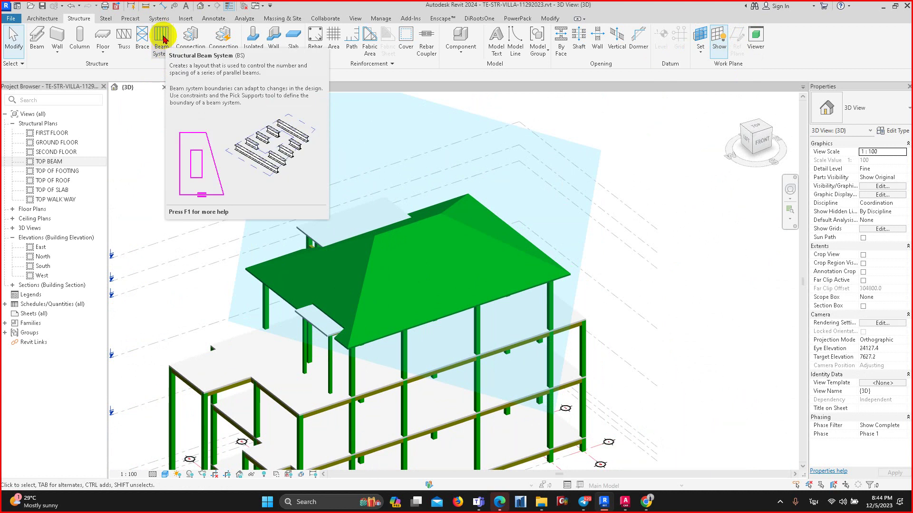
# - Start a structural beam system and switch its boundary to Pick Lines
pyautogui.click(163, 39)
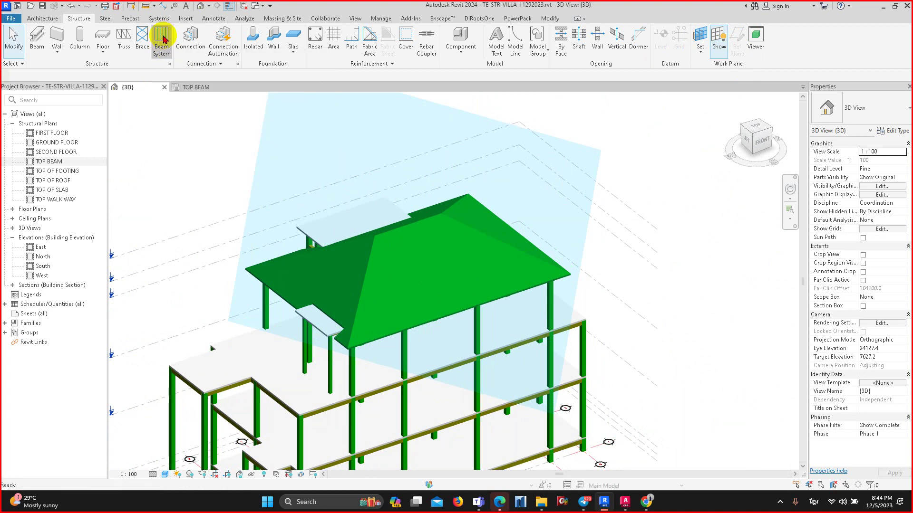
pyautogui.moveTo(301, 112); pyautogui.dragTo(340, 149, button='middle')
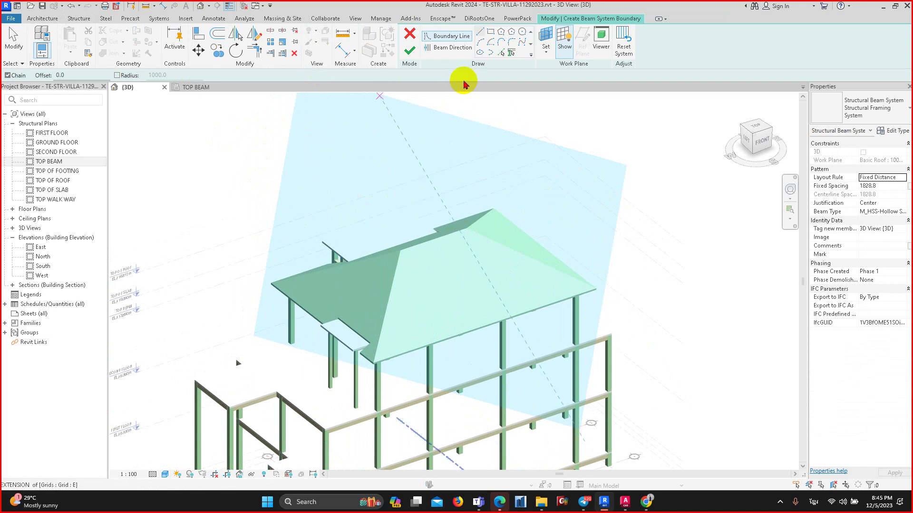
pyautogui.moveTo(444, 190); pyautogui.dragTo(424, 169, button='middle')
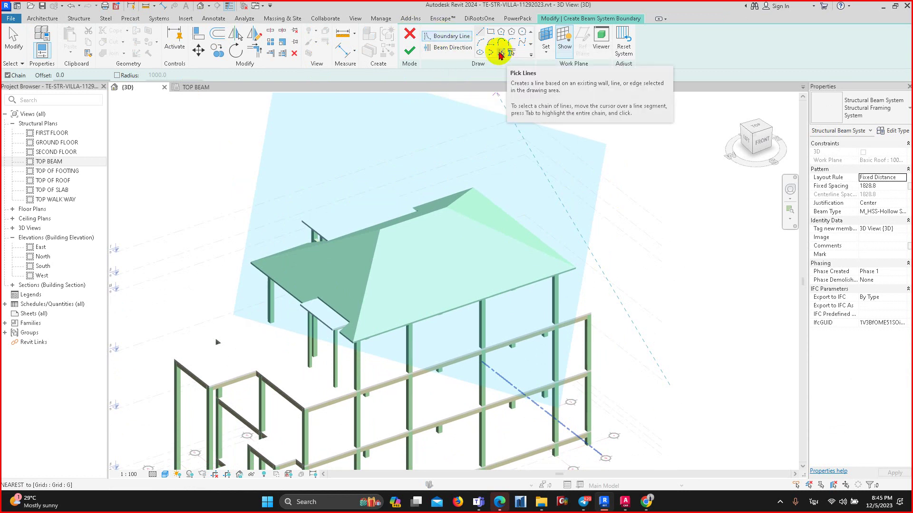
pyautogui.click(502, 52)
pyautogui.scroll(2, 372, 260)
pyautogui.scroll(3, 372, 260)
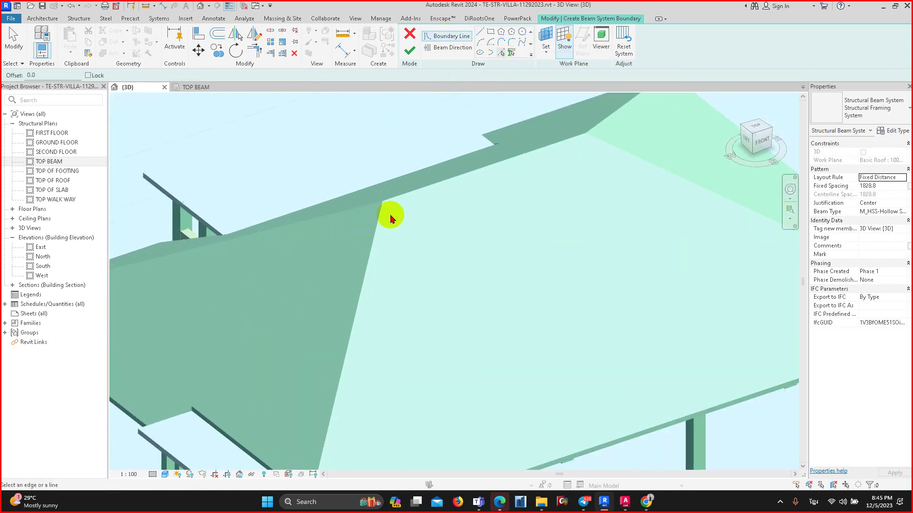
# - Pick the left, top, right and front roof slope edges as the beam system boundary
pyautogui.click(373, 249)
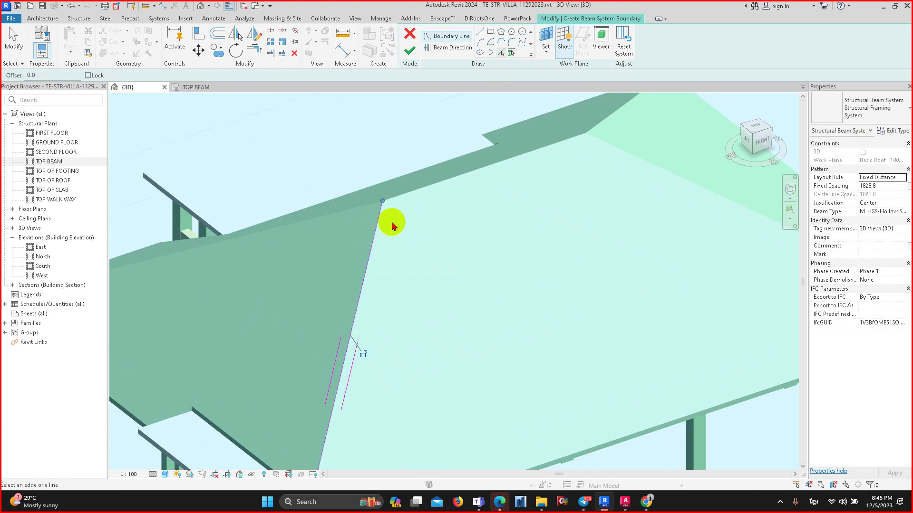
pyautogui.click(404, 195)
pyautogui.moveTo(405, 195); pyautogui.dragTo(238, 227, button='middle')
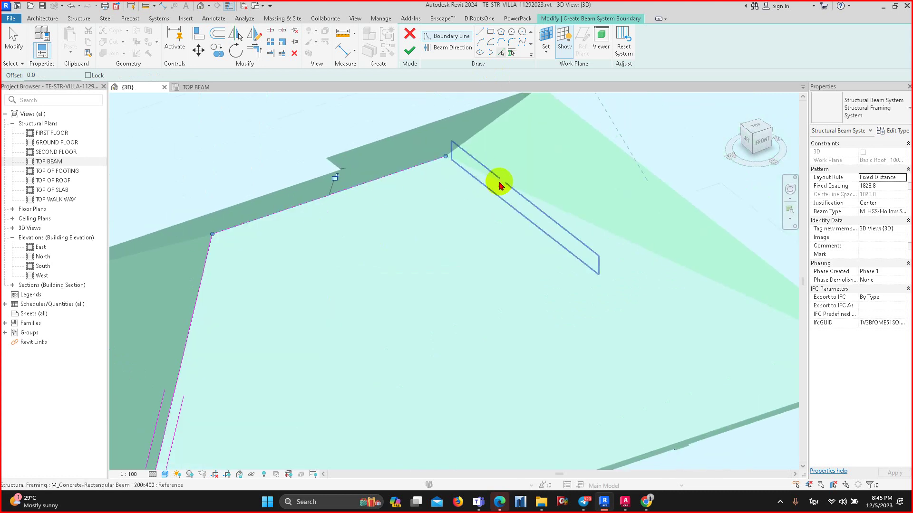
pyautogui.moveTo(498, 185); pyautogui.dragTo(401, 170, button='middle')
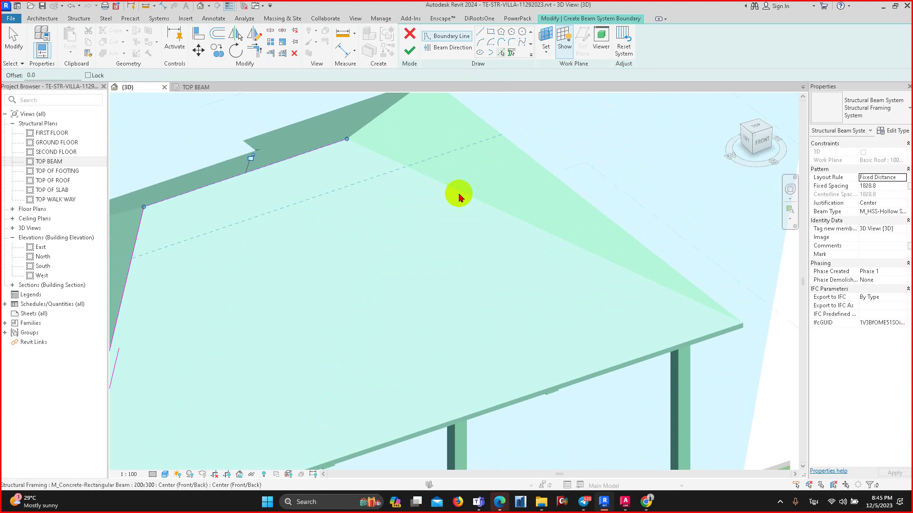
pyautogui.click(433, 185)
pyautogui.scroll(-3, 442, 226)
pyautogui.scroll(2, 437, 237)
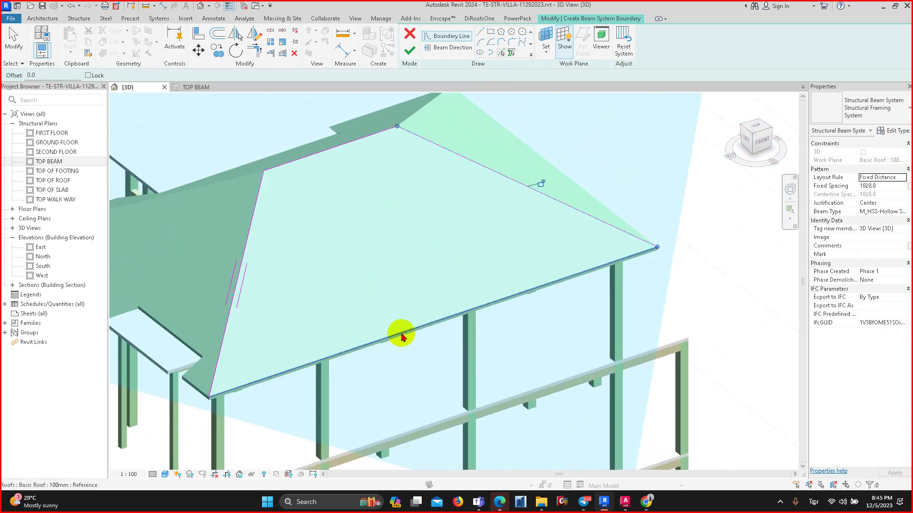
pyautogui.click(402, 336)
pyautogui.scroll(-3, 402, 335)
pyautogui.scroll(2, 489, 253)
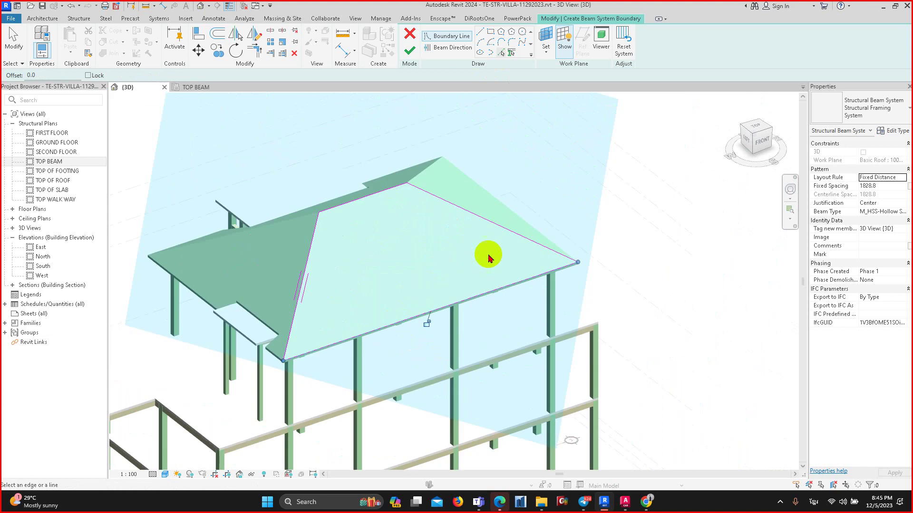
pyautogui.click(765, 136)
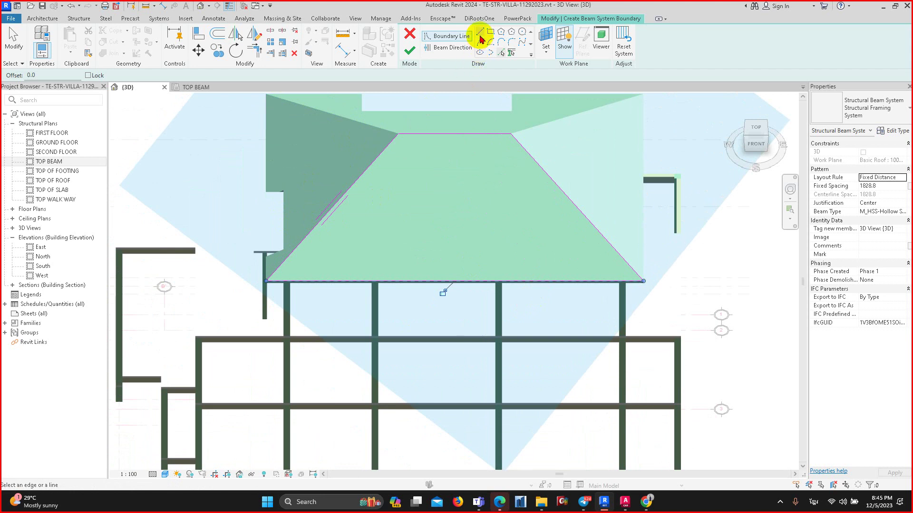
# - Draw a beam direction line from the roof's top-left corner straight down the slope
pyautogui.click(449, 47)
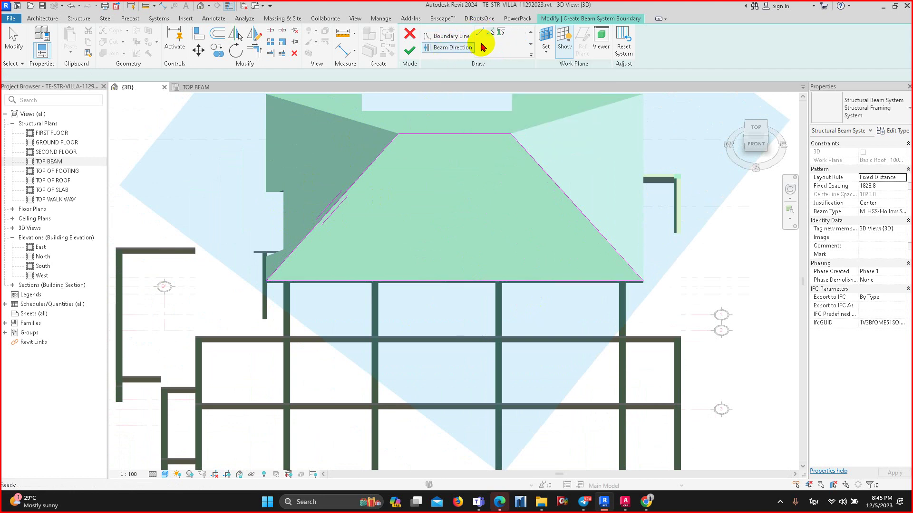
pyautogui.click(398, 131)
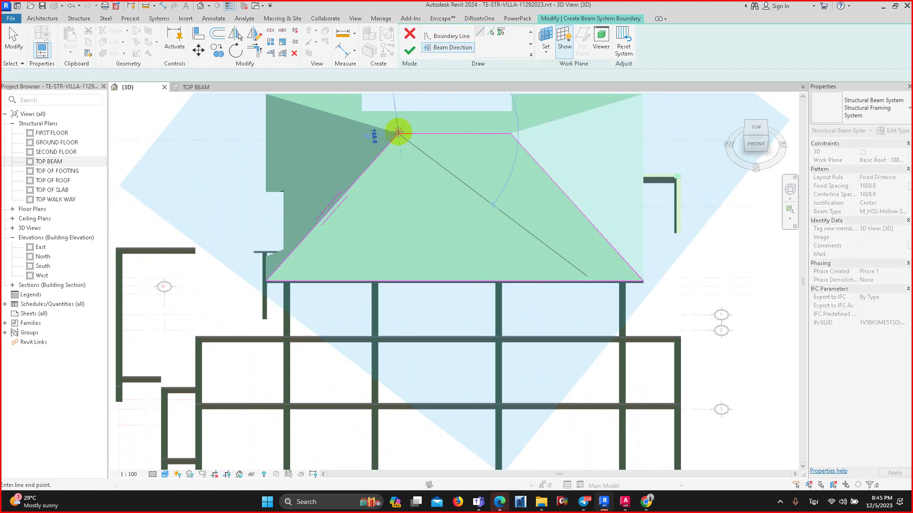
pyautogui.click(398, 281)
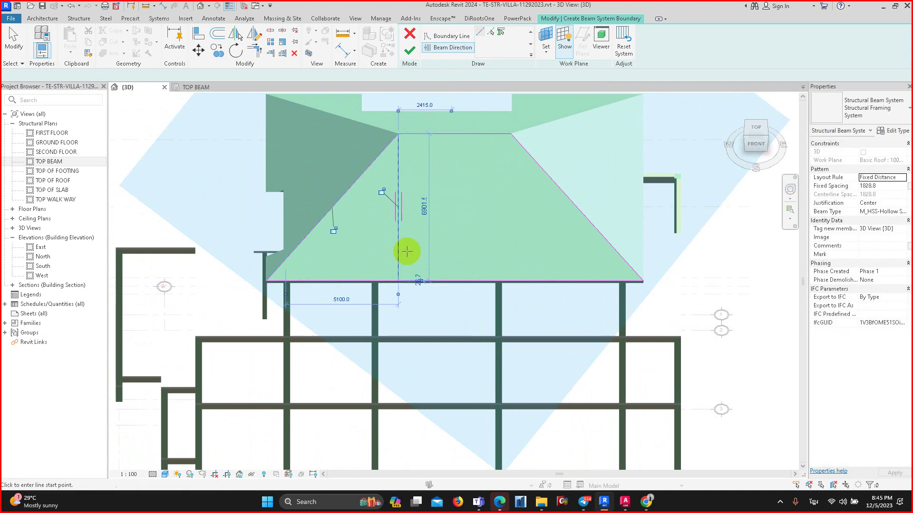
pyautogui.scroll(1, 411, 237)
pyautogui.scroll(1, 418, 218)
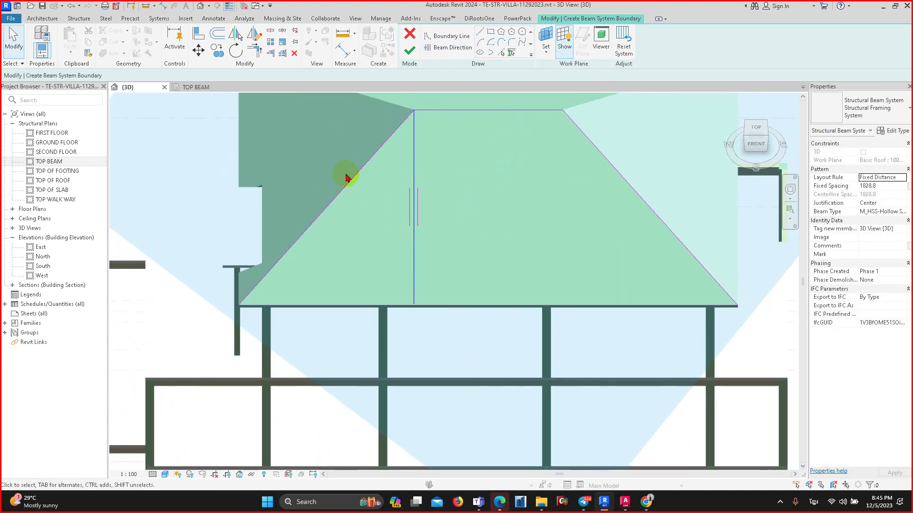
pyautogui.scroll(-2, 393, 167)
pyautogui.scroll(-1, 404, 152)
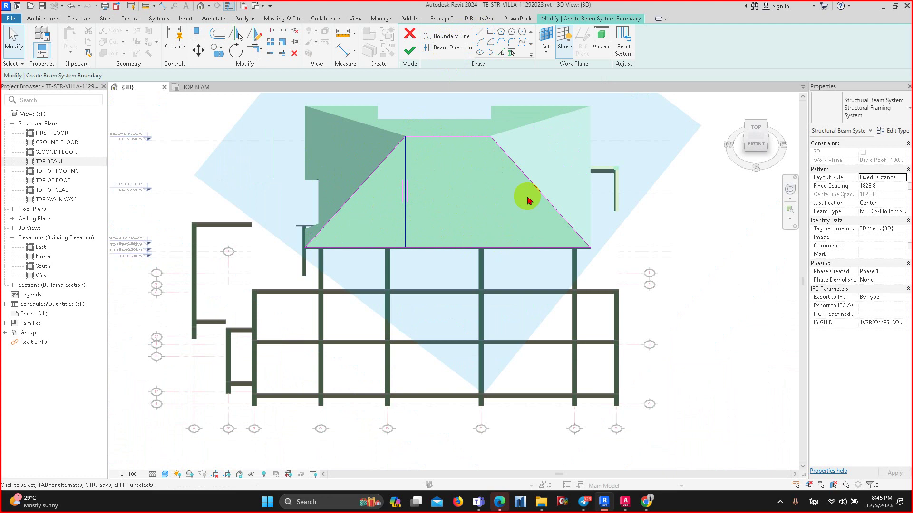
pyautogui.scroll(1, 499, 223)
pyautogui.scroll(2, 427, 209)
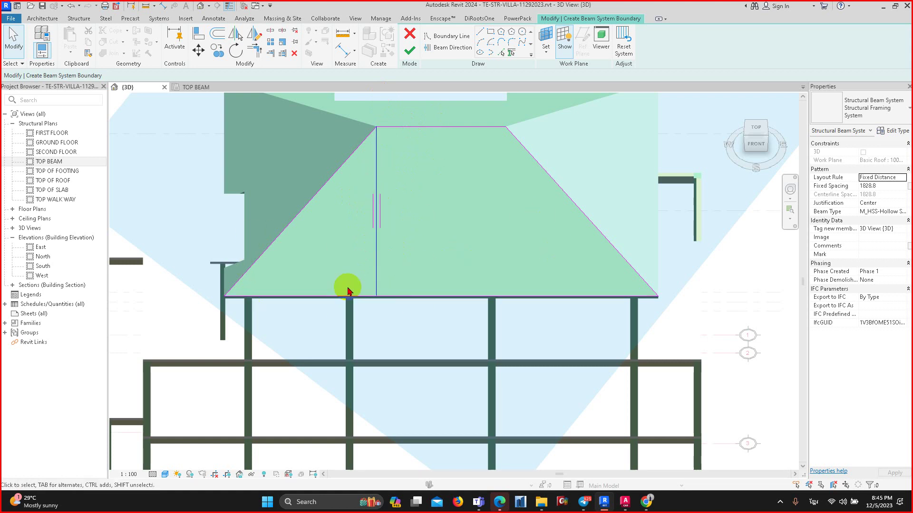
pyautogui.scroll(-2, 594, 243)
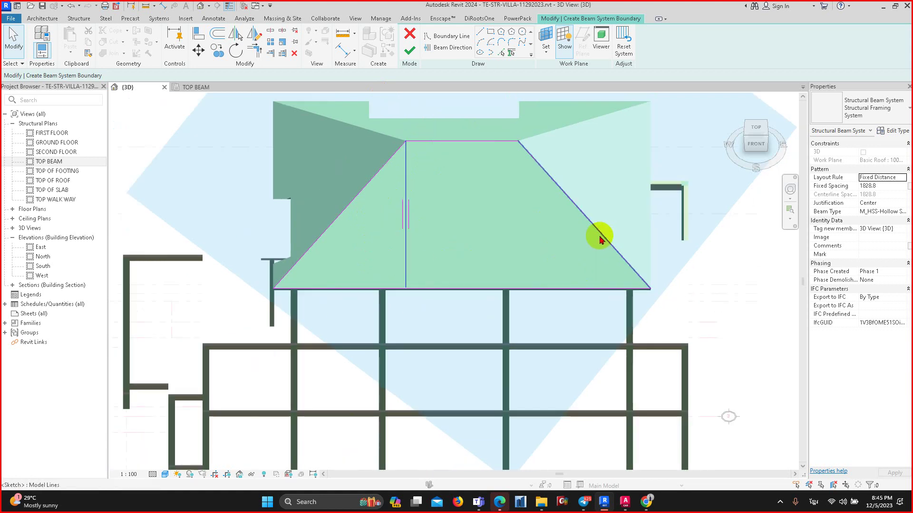
# - Set the beam system to Fixed Distance layout at 750 spacing with Center justification
pyautogui.scroll(-1, 570, 240)
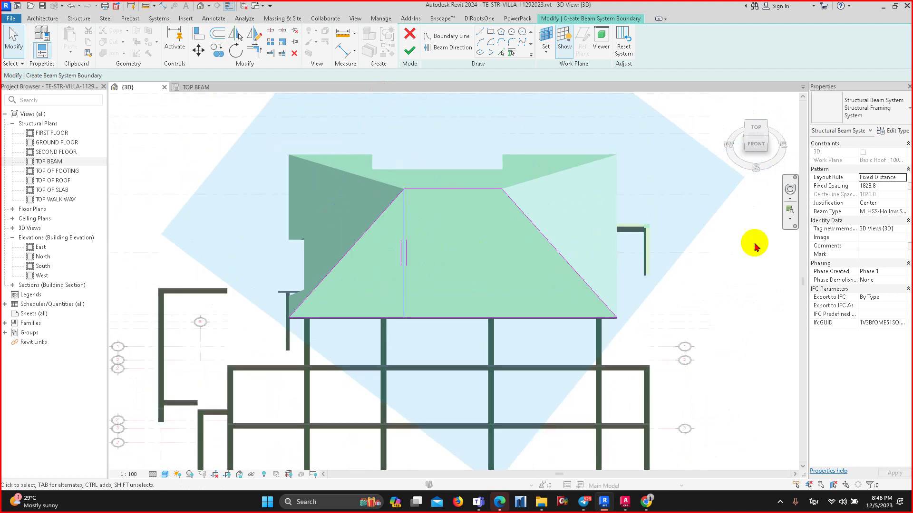
pyautogui.click(903, 180)
pyautogui.click(903, 179)
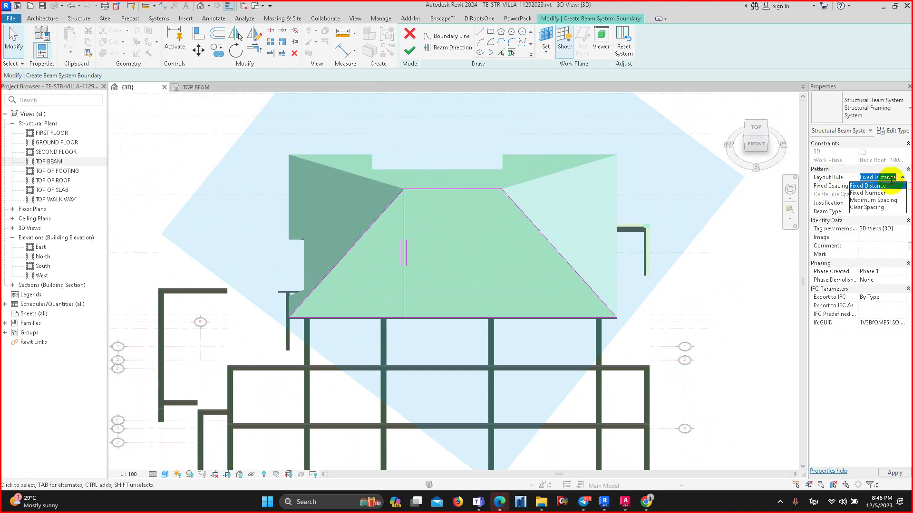
pyautogui.click(887, 186)
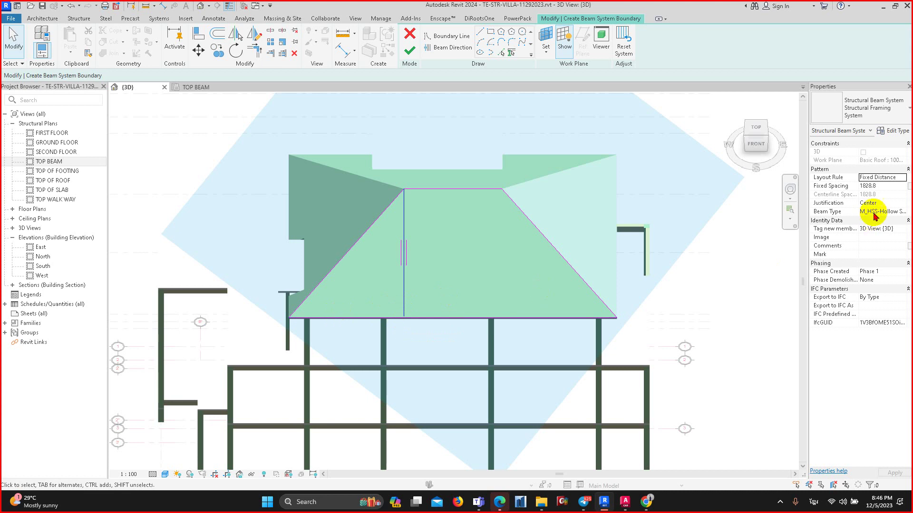
pyautogui.click(884, 188)
pyautogui.write('750')
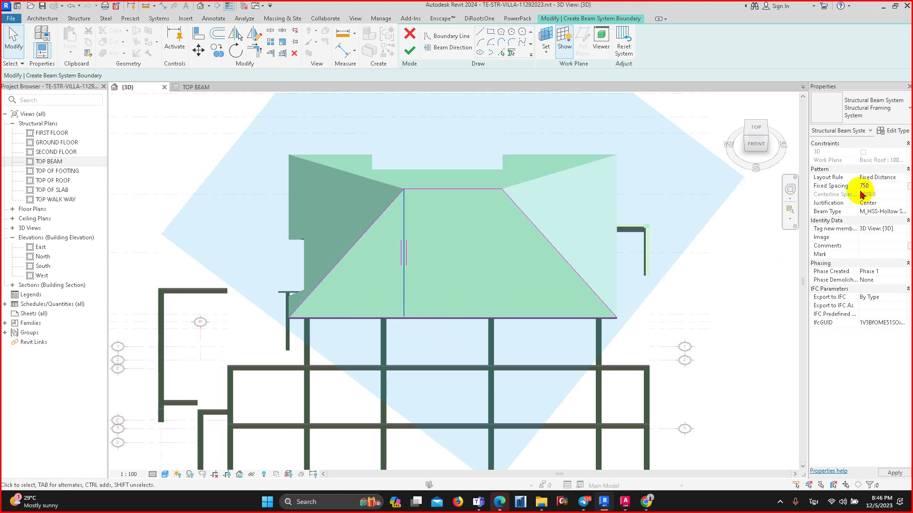
pyautogui.press('Return')
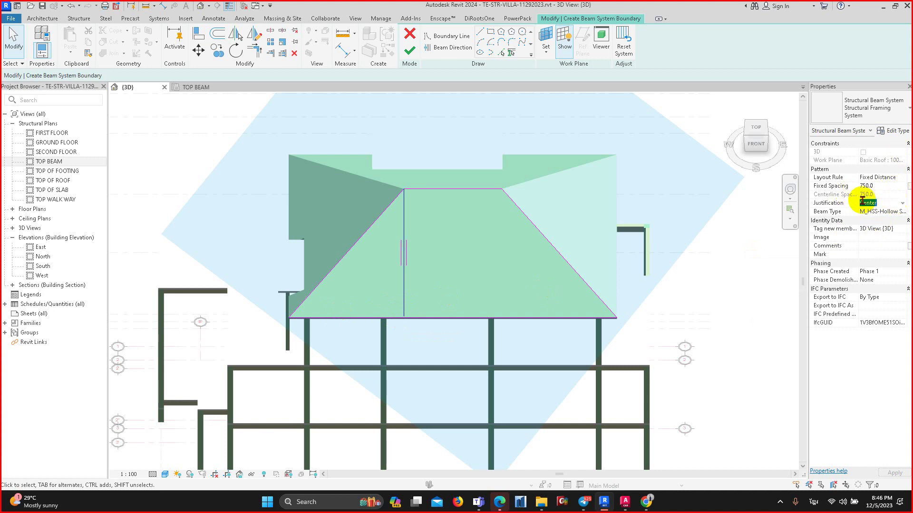
pyautogui.click(903, 204)
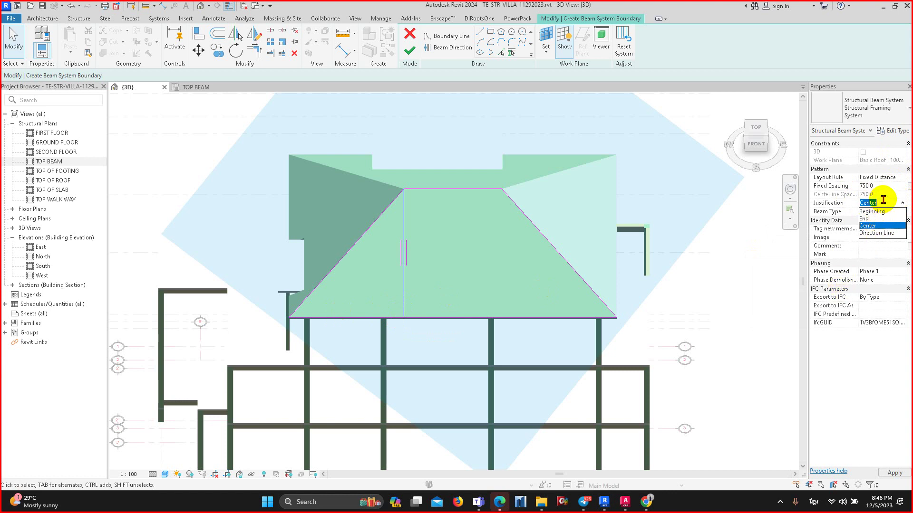
pyautogui.click(850, 205)
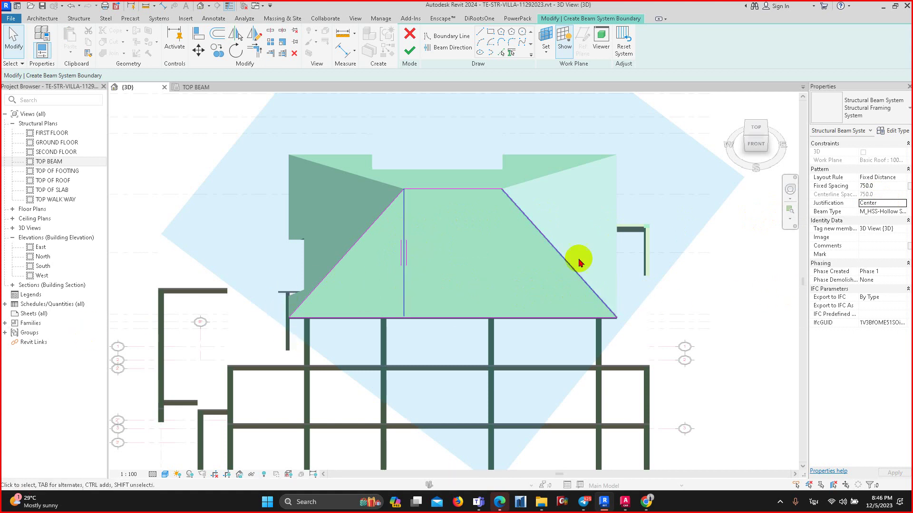
pyautogui.click(902, 204)
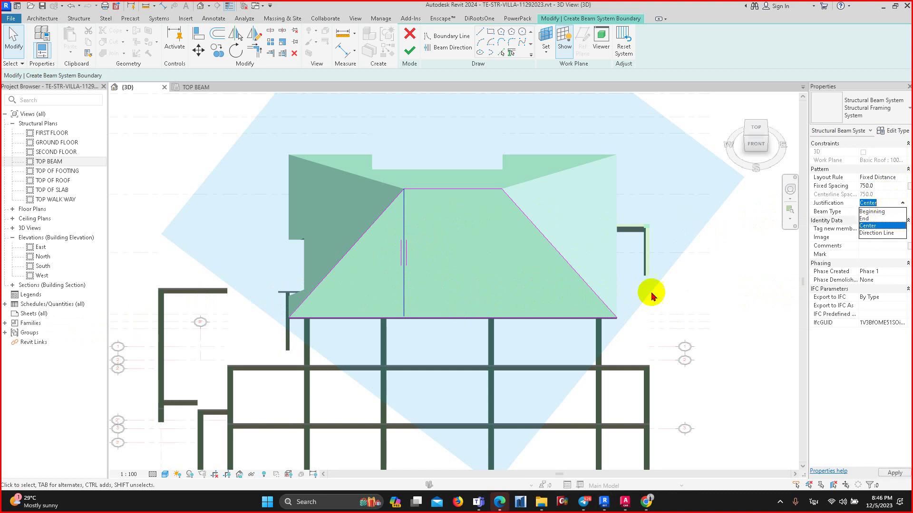
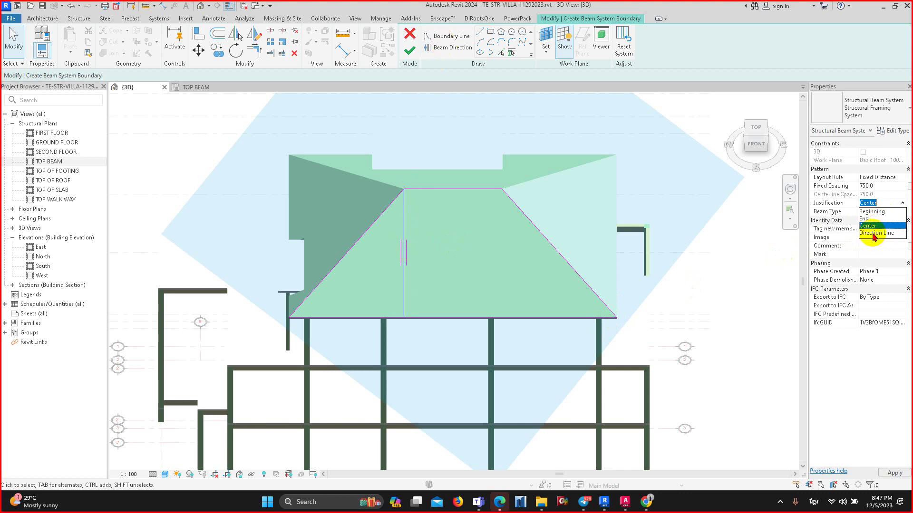
# - Set Justification to Direction Line and delete the old beam direction line
pyautogui.click(874, 233)
pyautogui.moveTo(533, 260); pyautogui.dragTo(455, 281, button='middle')
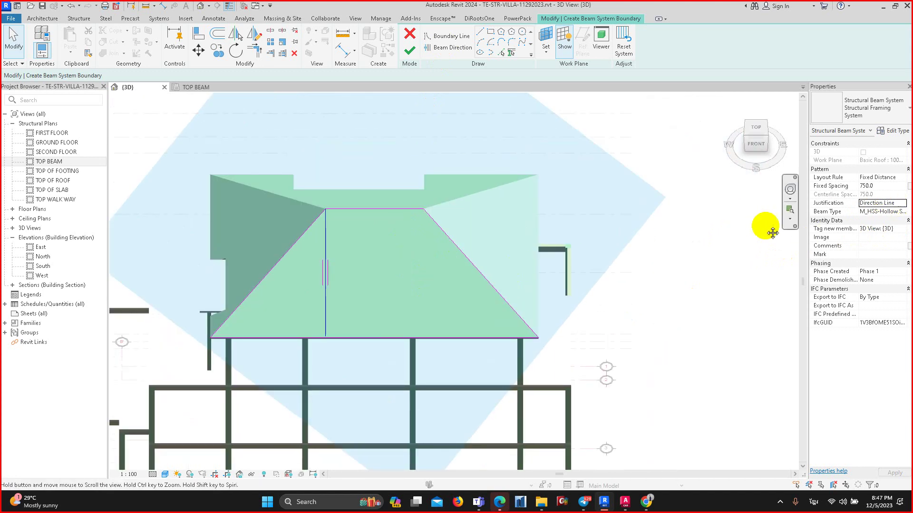
pyautogui.moveTo(762, 224); pyautogui.dragTo(666, 220, button='middle')
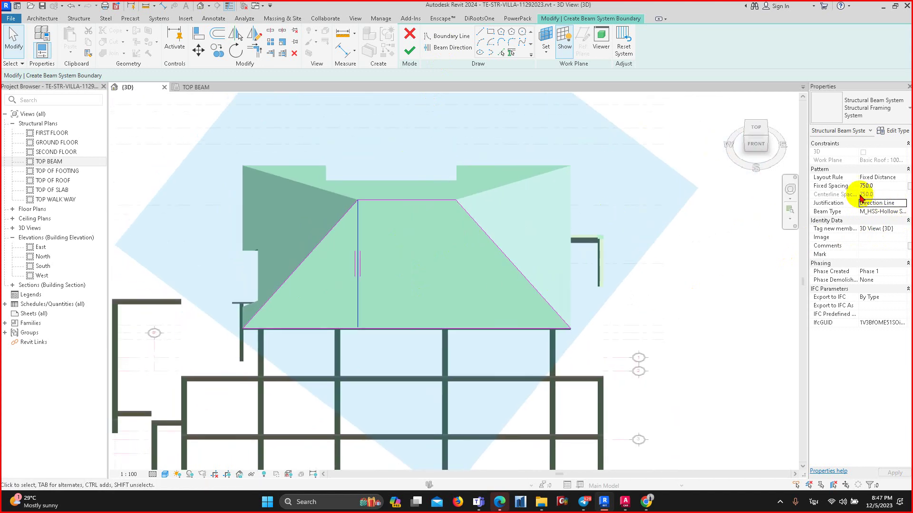
pyautogui.click(449, 47)
pyautogui.press('Escape')
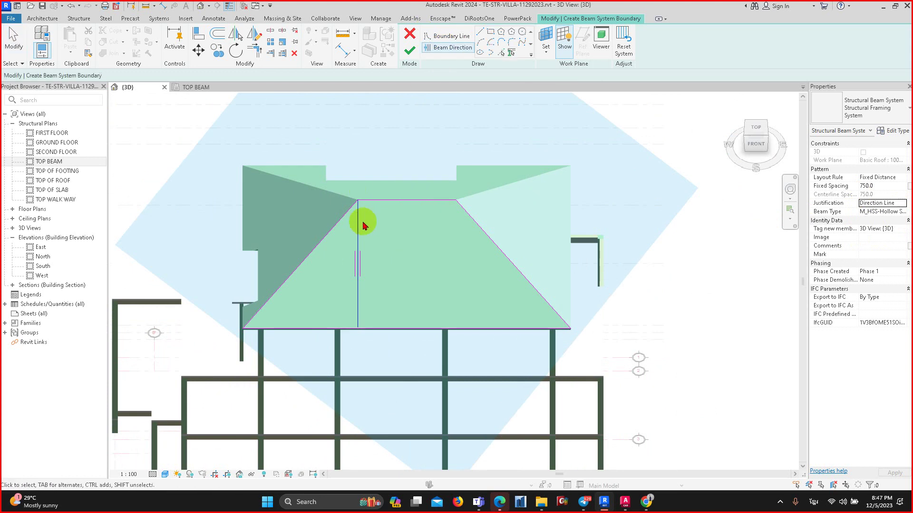
pyautogui.click(358, 223)
pyautogui.press('Delete')
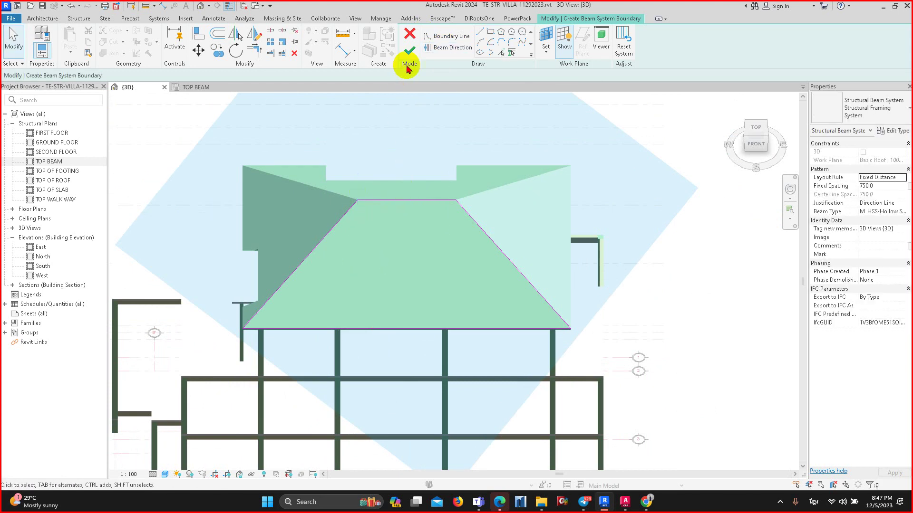
# - Draw a new beam direction line from the top edge midpoint to the bottom edge
pyautogui.click(437, 49)
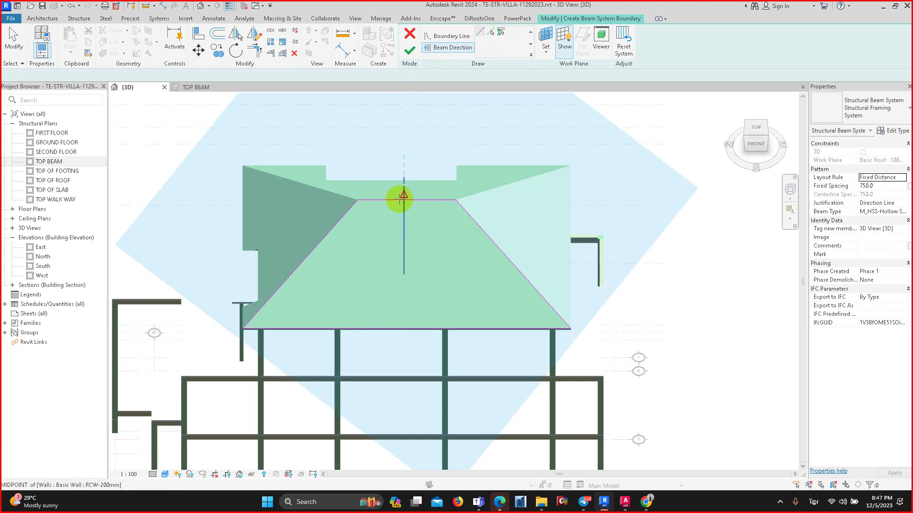
pyautogui.scroll(2, 406, 202)
pyautogui.scroll(2, 403, 207)
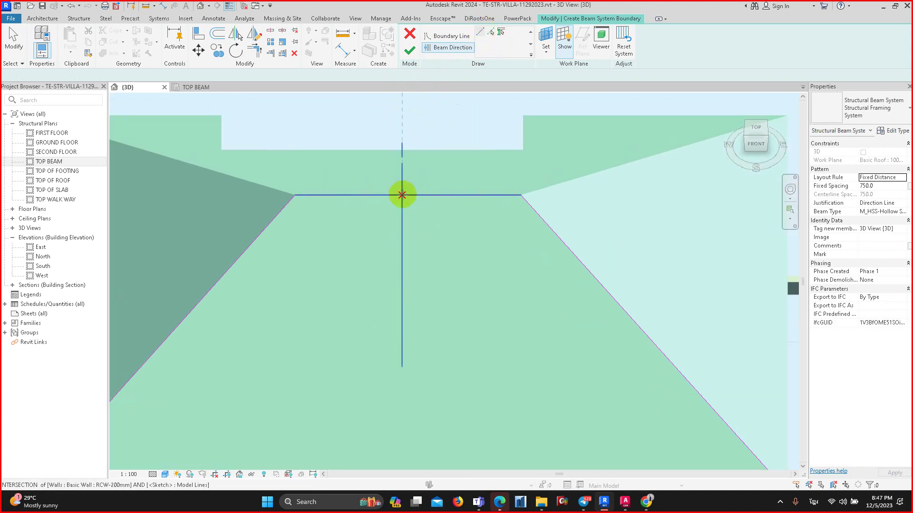
pyautogui.click(407, 194)
pyautogui.scroll(-2, 397, 285)
pyautogui.scroll(-2, 402, 226)
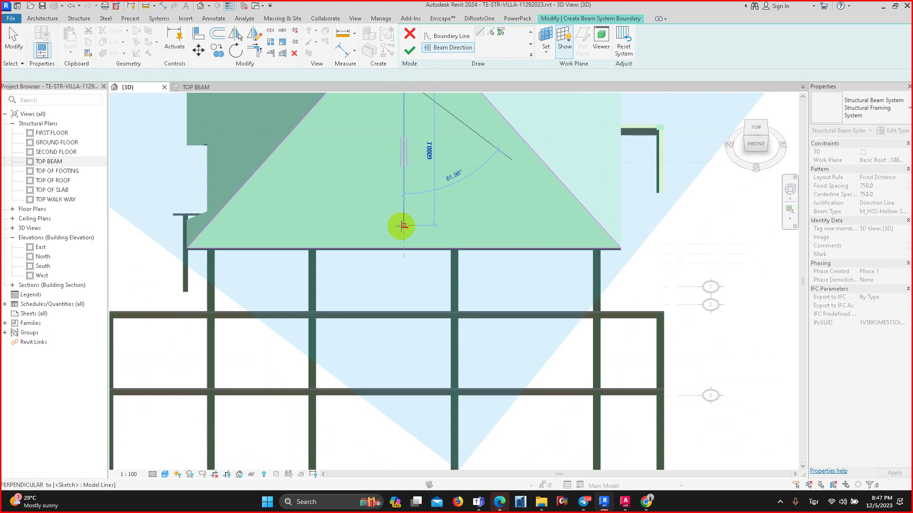
pyautogui.click(404, 250)
pyautogui.rightClick(431, 212)
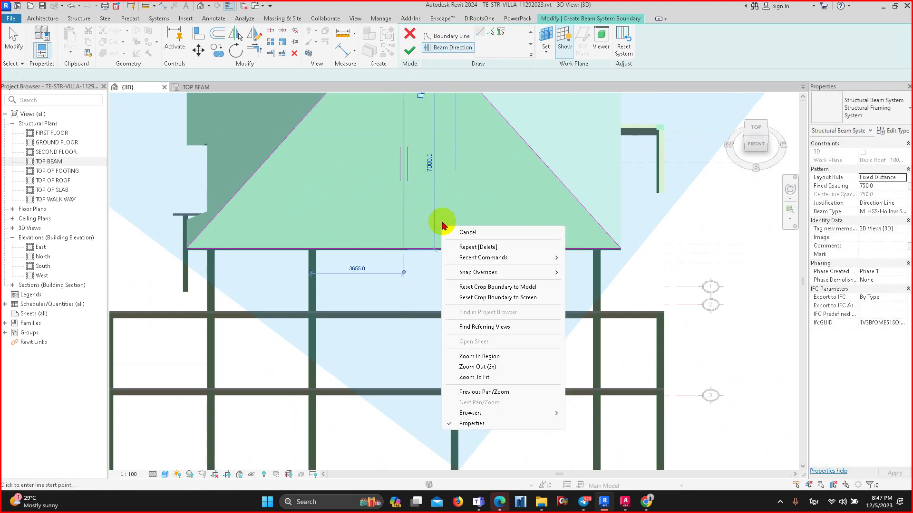
pyautogui.click(475, 231)
pyautogui.scroll(-1, 450, 380)
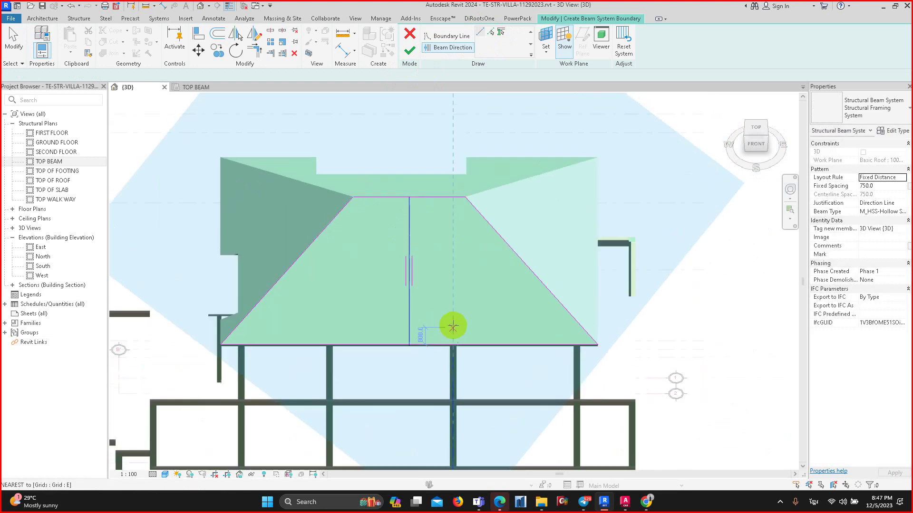
# - Keep Direction Line justification and set the beam type to M_HSS TUBE 25x25x1.5mm
pyautogui.click(897, 204)
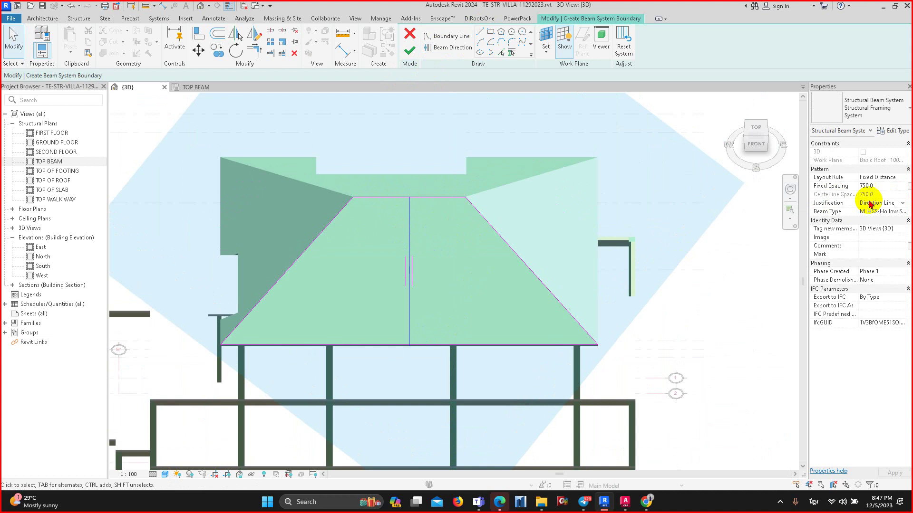
pyautogui.click(904, 204)
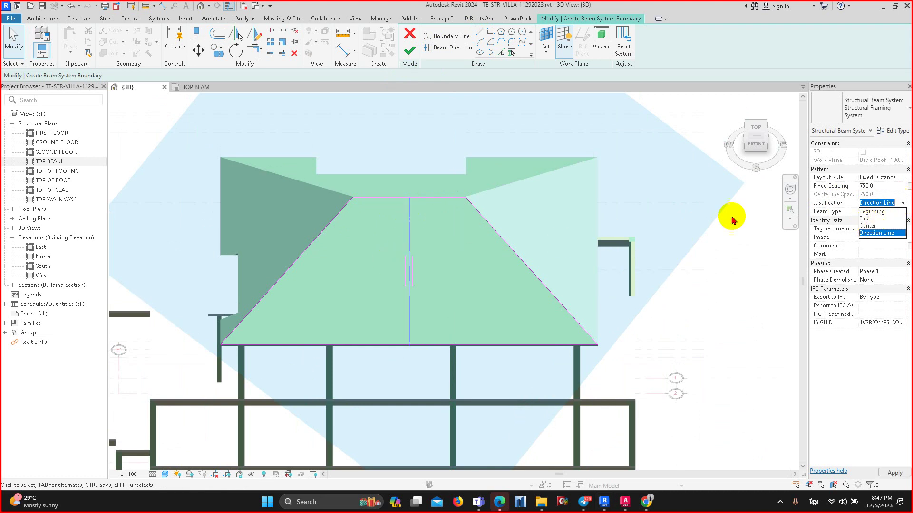
pyautogui.moveTo(713, 295); pyautogui.dragTo(709, 305, button='middle')
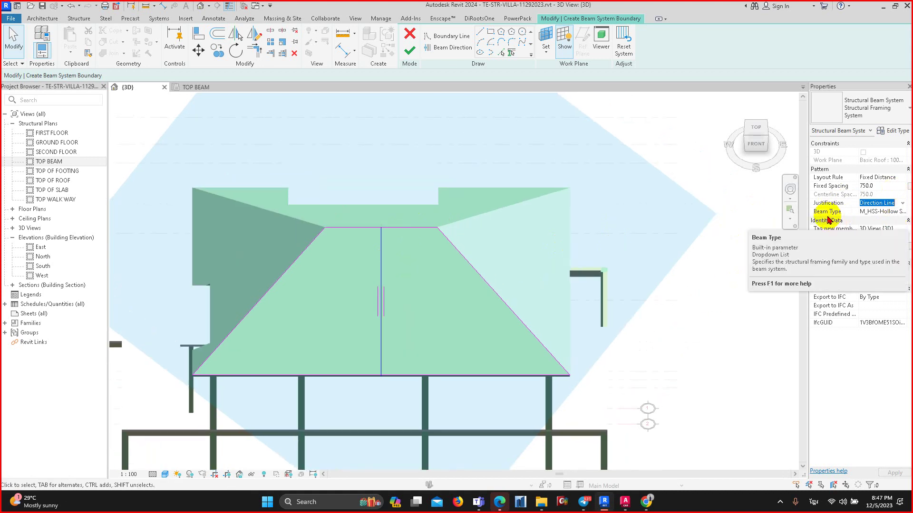
pyautogui.click(902, 214)
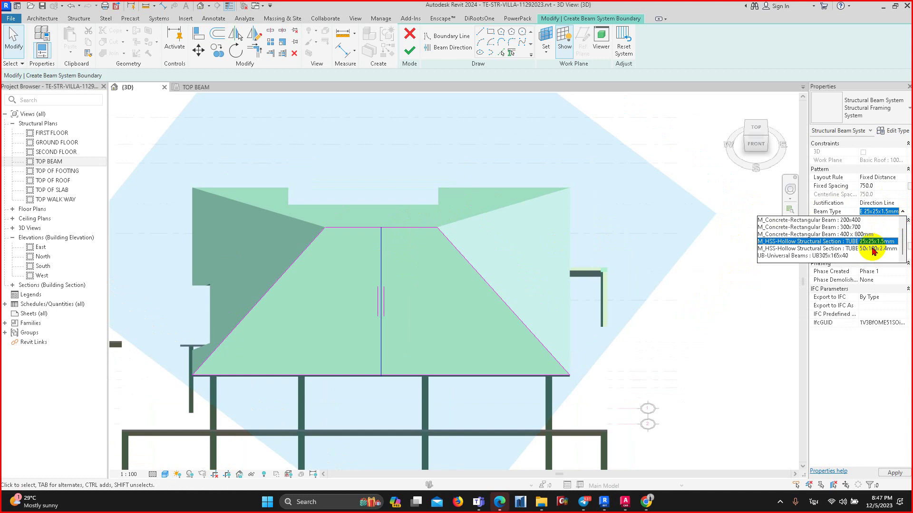
pyautogui.click(871, 250)
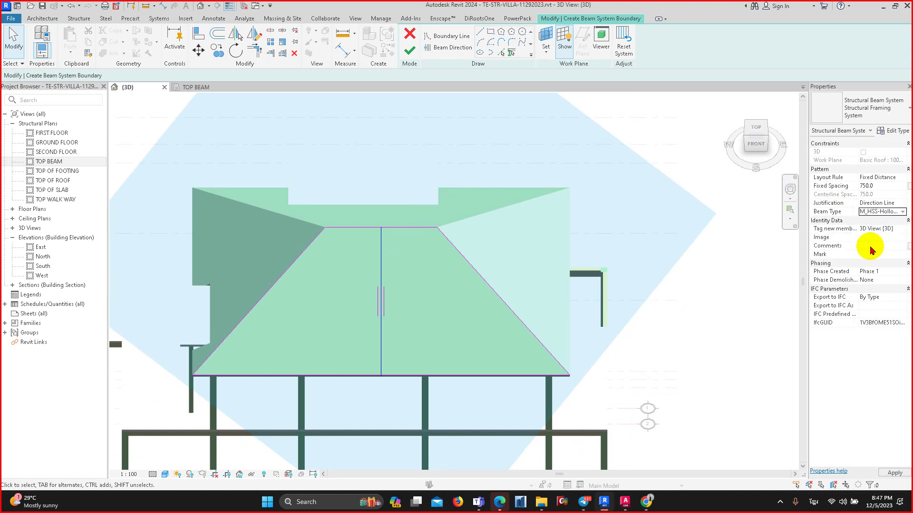
pyautogui.scroll(-3, 646, 252)
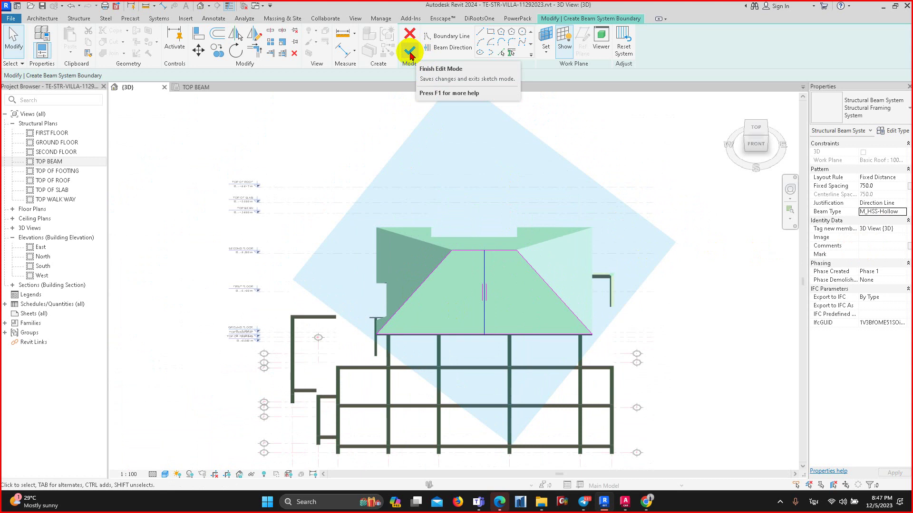
# - Finish the sketch to create the HSS beam system and hide the work plane
pyautogui.click(411, 56)
pyautogui.scroll(2, 457, 258)
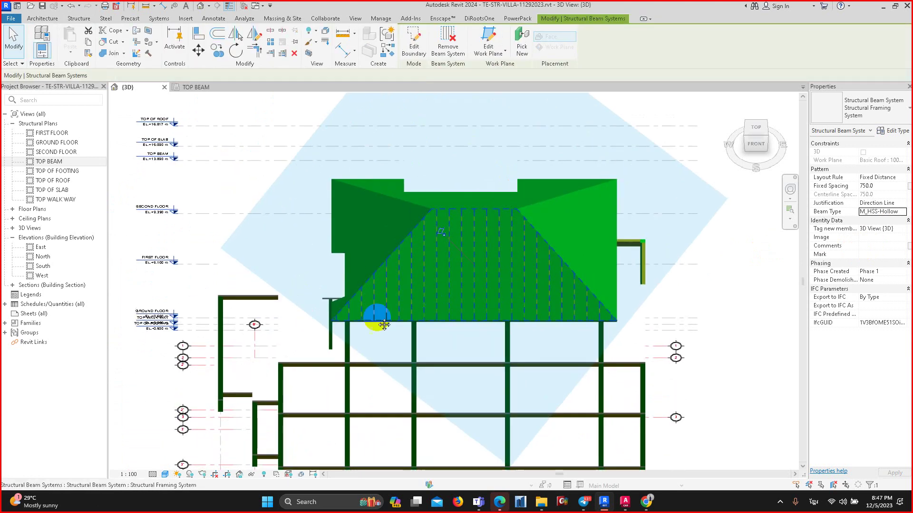
pyautogui.press('Escape')
pyautogui.moveTo(434, 320)
pyautogui.keyDown('shift'); pyautogui.mouseDown(button='middle')
pyautogui.moveTo(515, 236)
pyautogui.moveTo(531, 203)
pyautogui.moveTo(173, 321)
pyautogui.mouseUp(button='middle'); pyautogui.keyUp('shift')
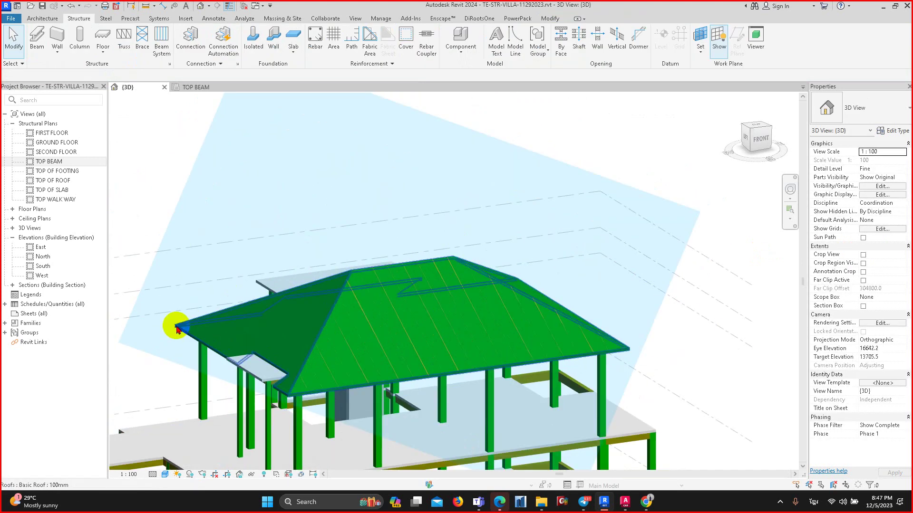
pyautogui.click(718, 35)
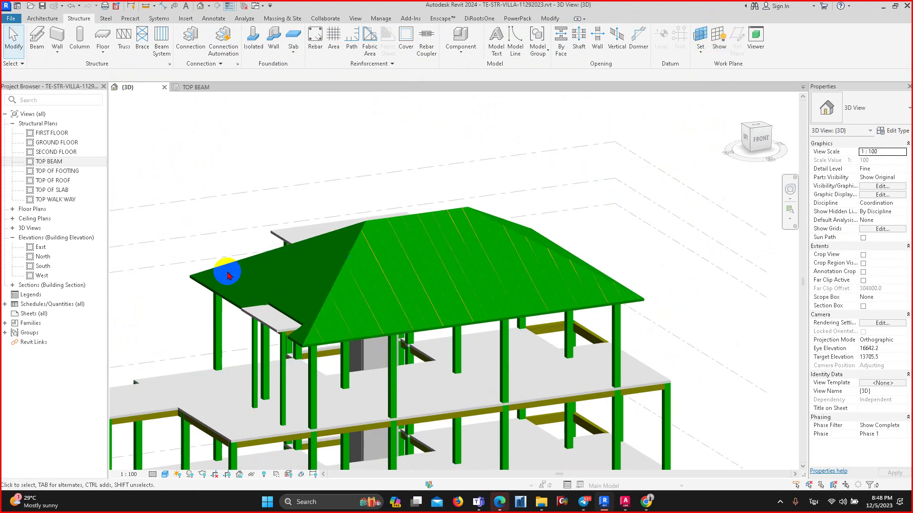
# - Temporarily hide the roof to inspect the rafters, then restore it
pyautogui.click(202, 285)
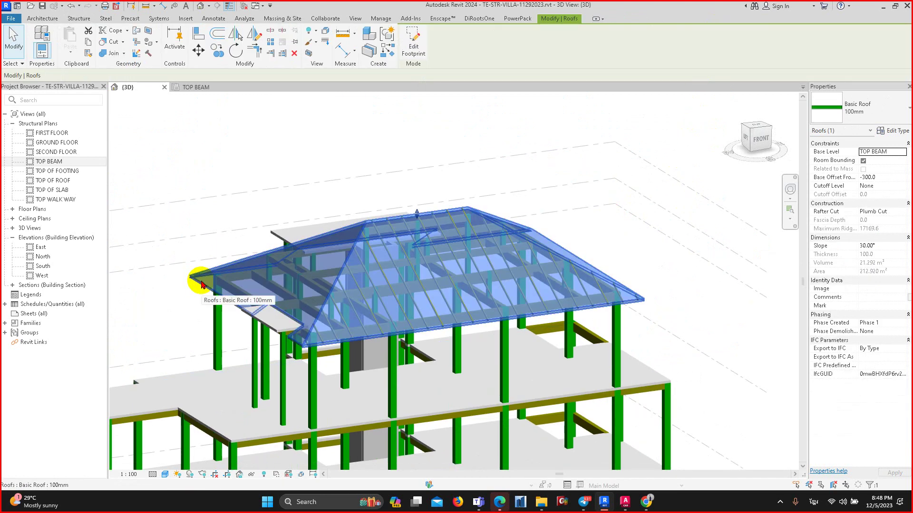
pyautogui.scroll(-2, 467, 363)
pyautogui.scroll(-2, 426, 302)
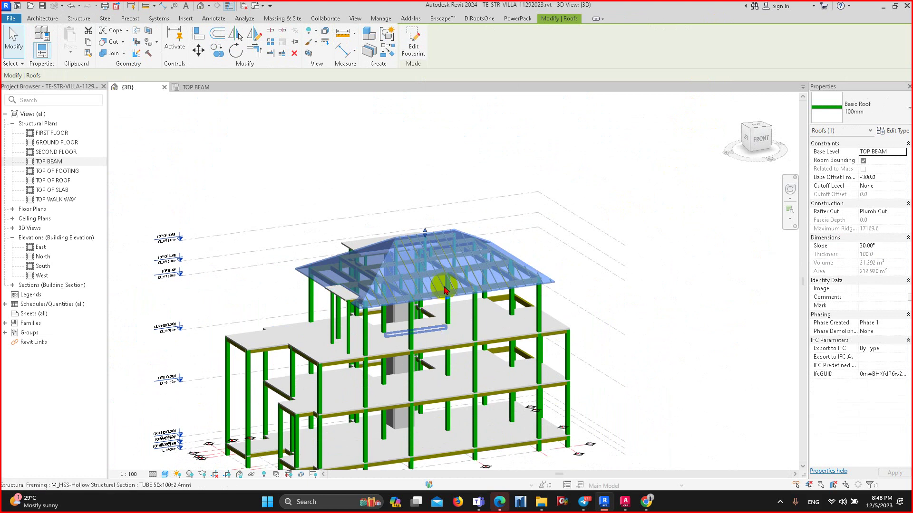
pyautogui.press('h')
pyautogui.press('h')
pyautogui.scroll(2, 444, 290)
pyautogui.moveTo(450, 284)
pyautogui.keyDown('shift'); pyautogui.mouseDown(button='middle')
pyautogui.moveTo(573, 245)
pyautogui.moveTo(496, 265)
pyautogui.moveTo(472, 214)
pyautogui.moveTo(558, 179)
pyautogui.moveTo(503, 218)
pyautogui.moveTo(393, 261)
pyautogui.moveTo(383, 309)
pyautogui.moveTo(350, 283)
pyautogui.moveTo(446, 235)
pyautogui.moveTo(607, 218)
pyautogui.moveTo(532, 237)
pyautogui.moveTo(562, 190)
pyautogui.moveTo(413, 293)
pyautogui.moveTo(450, 321)
pyautogui.moveTo(432, 338)
pyautogui.moveTo(373, 354)
pyautogui.moveTo(347, 377)
pyautogui.moveTo(435, 280)
pyautogui.mouseUp(button='middle'); pyautogui.keyUp('shift')
pyautogui.scroll(-5, 373, 354)
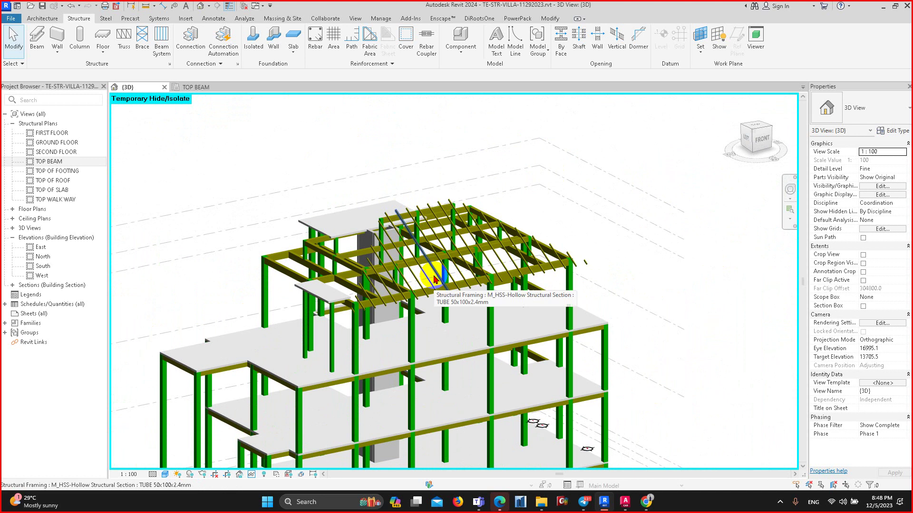
pyautogui.press('h')
pyautogui.press('r')
pyautogui.scroll(3, 412, 285)
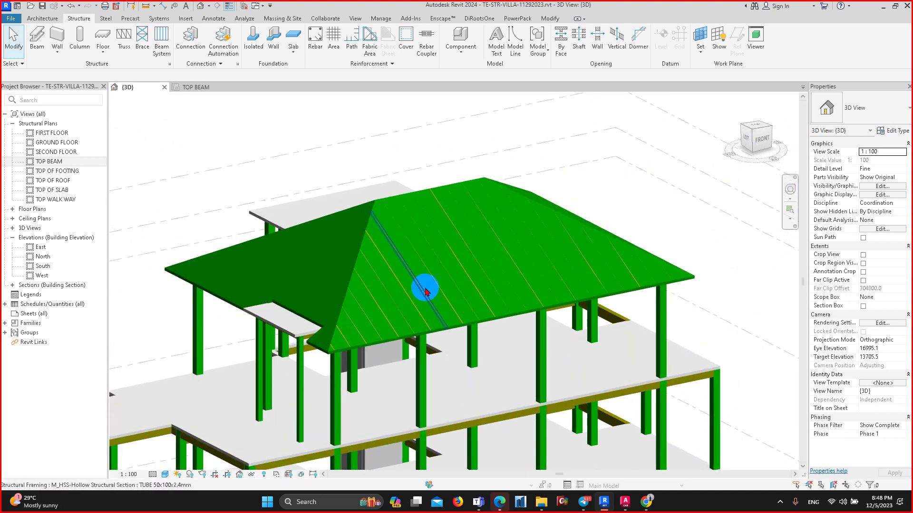
# - Orbit around the model to view the roof's back side
pyautogui.moveTo(425, 290); pyautogui.dragTo(542, 259, button='middle')
pyautogui.scroll(-1, 540, 256)
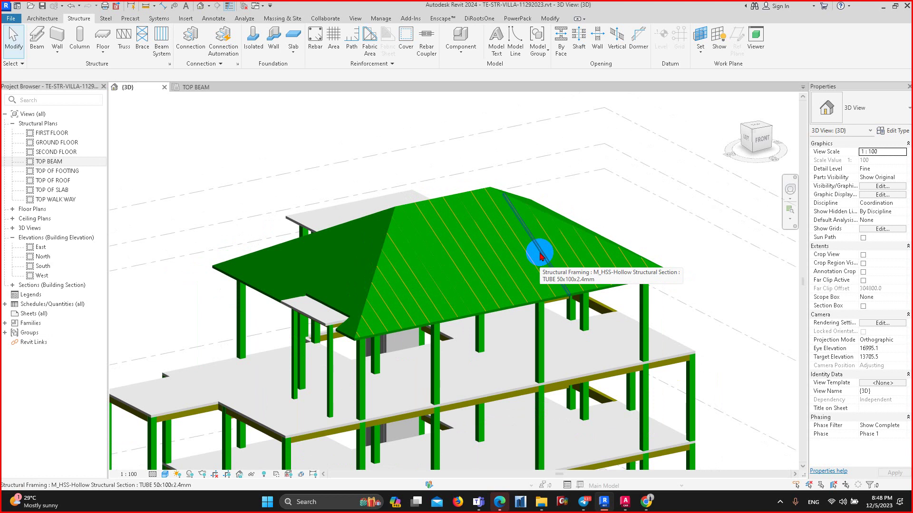
pyautogui.scroll(-2, 570, 261)
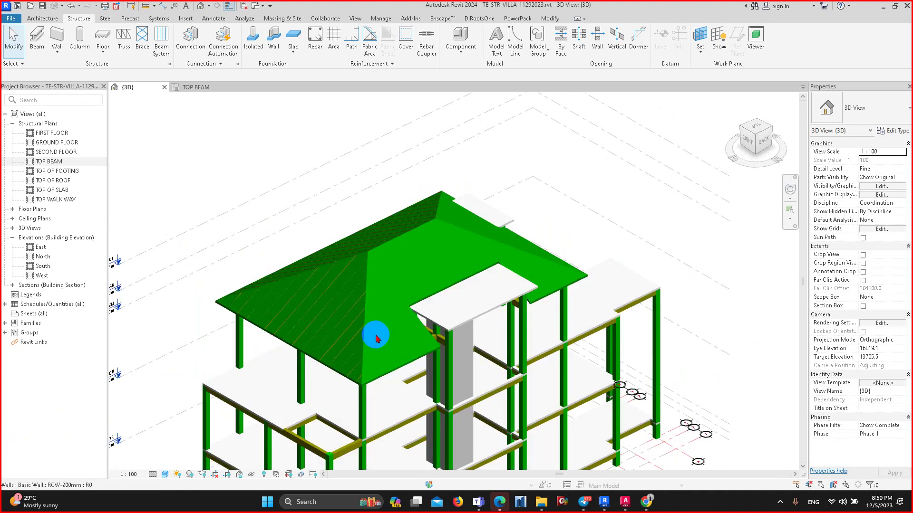
pyautogui.scroll(-1, 413, 341)
pyautogui.moveTo(458, 320)
pyautogui.keyDown('shift'); pyautogui.mouseDown(button='middle')
pyautogui.moveTo(533, 401)
pyautogui.moveTo(414, 336)
pyautogui.moveTo(417, 322)
pyautogui.mouseUp(button='middle'); pyautogui.keyUp('shift')
pyautogui.scroll(2, 503, 346)
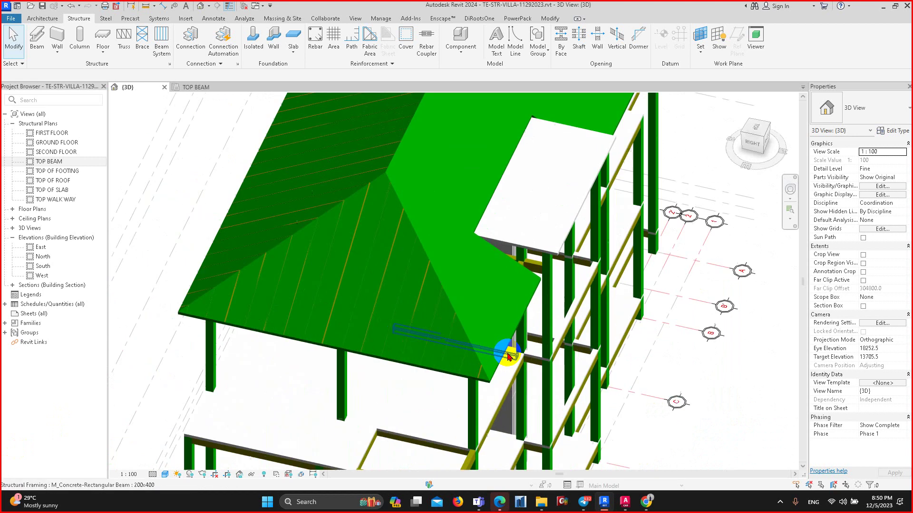
pyautogui.moveTo(503, 347)
pyautogui.keyDown('shift'); pyautogui.mouseDown(button='middle')
pyautogui.moveTo(418, 334)
pyautogui.moveTo(430, 315)
pyautogui.moveTo(347, 277)
pyautogui.moveTo(321, 284)
pyautogui.mouseUp(button='middle'); pyautogui.keyUp('shift')
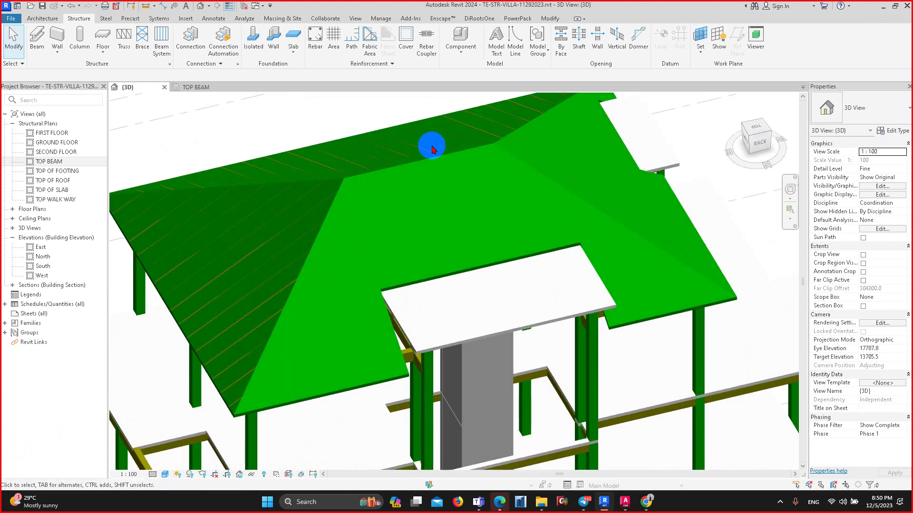
# - Set a roof face as the work plane by picking a new plane
pyautogui.click(701, 34)
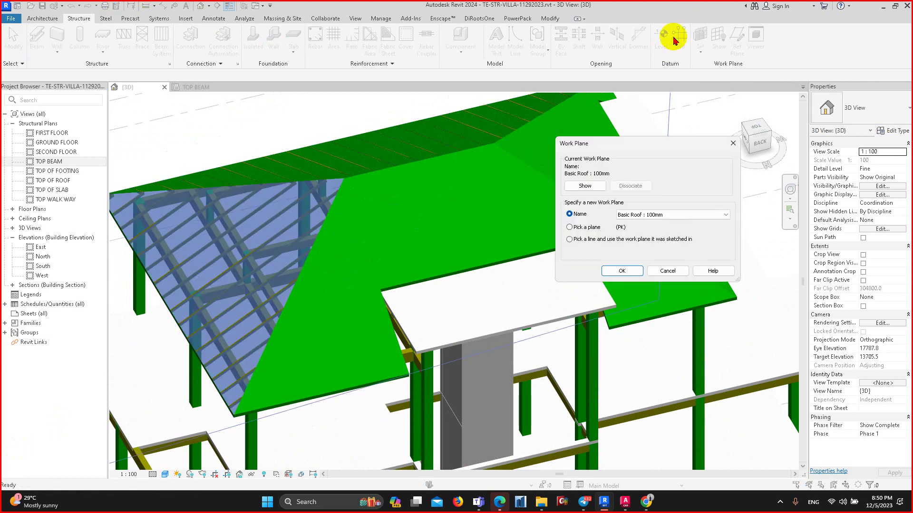
pyautogui.click(589, 231)
pyautogui.click(623, 270)
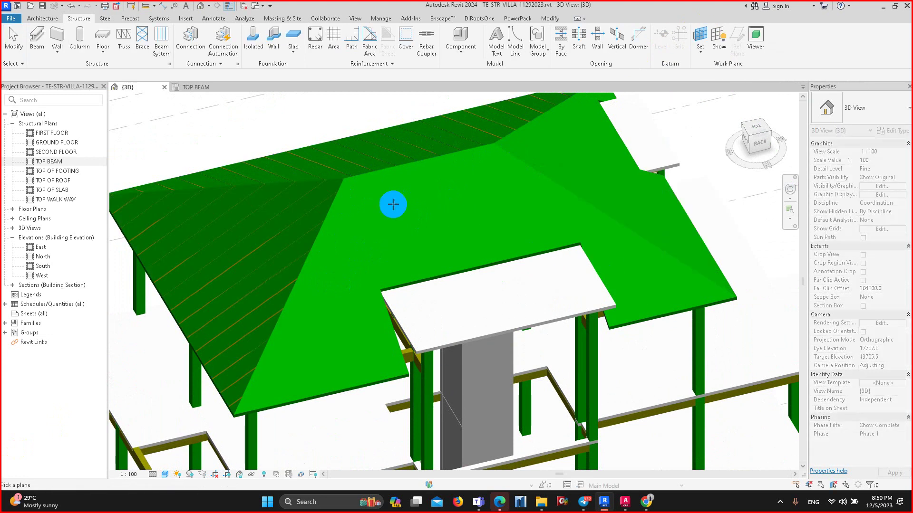
pyautogui.click(355, 385)
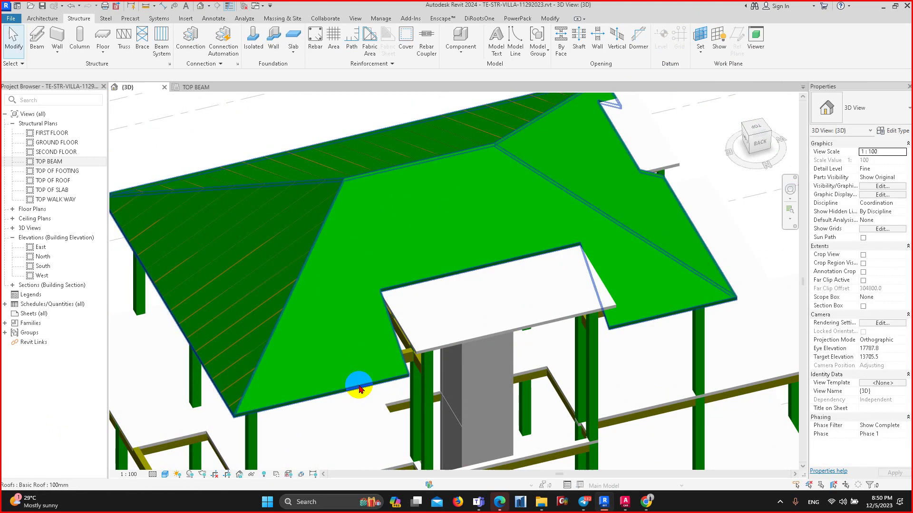
# - Start a new beam system and pick the back roof face as its work plane
pyautogui.click(161, 39)
pyautogui.click(546, 34)
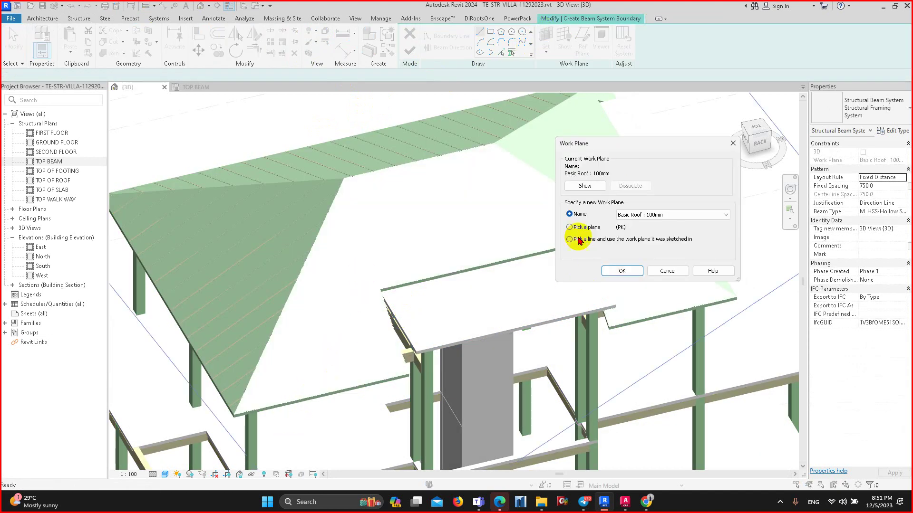
pyautogui.click(630, 267)
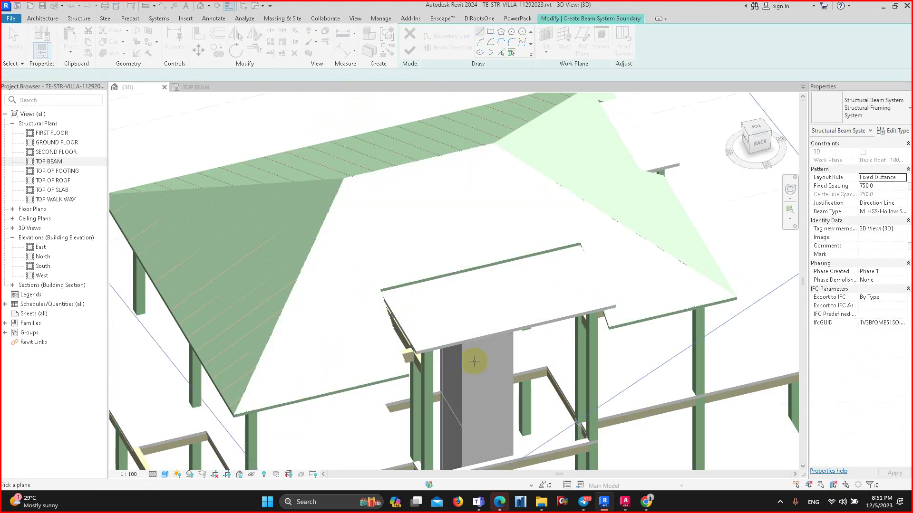
pyautogui.click(335, 389)
pyautogui.moveTo(418, 308); pyautogui.dragTo(379, 299, button='middle')
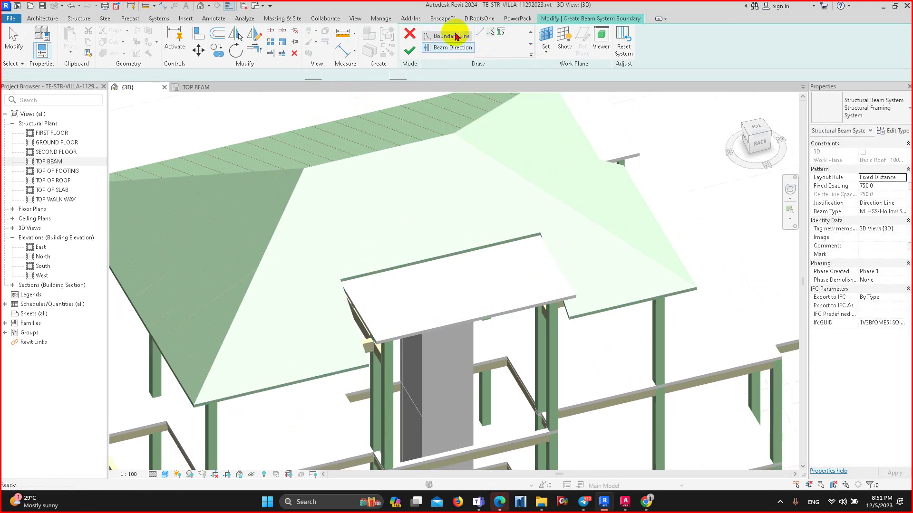
# - Pick the roof face's edges as the beam system boundary lines
pyautogui.click(500, 53)
pyautogui.scroll(2, 301, 159)
pyautogui.scroll(3, 316, 132)
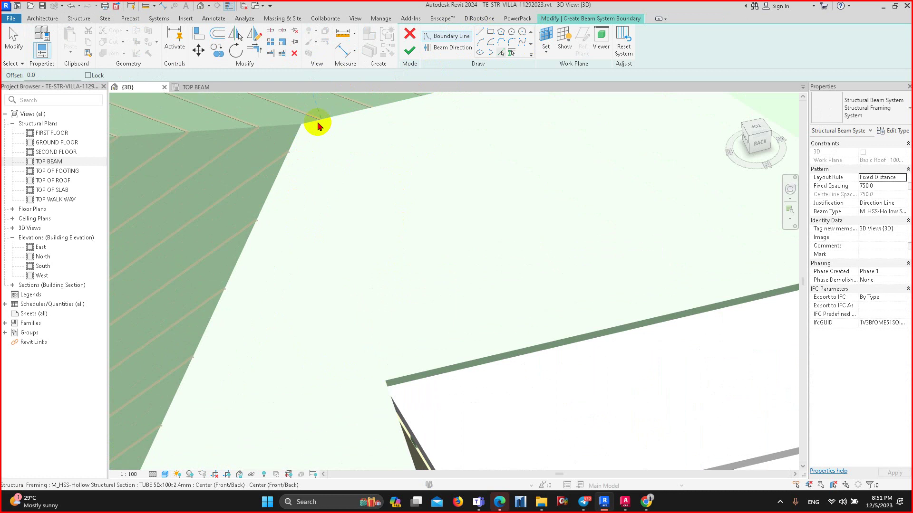
pyautogui.scroll(-3, 220, 297)
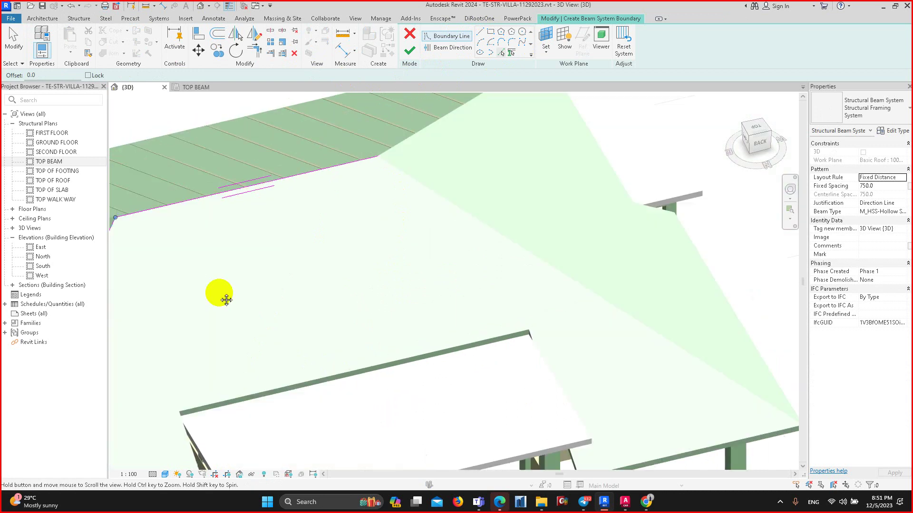
pyautogui.click(413, 208)
pyautogui.moveTo(501, 284); pyautogui.dragTo(473, 190, button='middle')
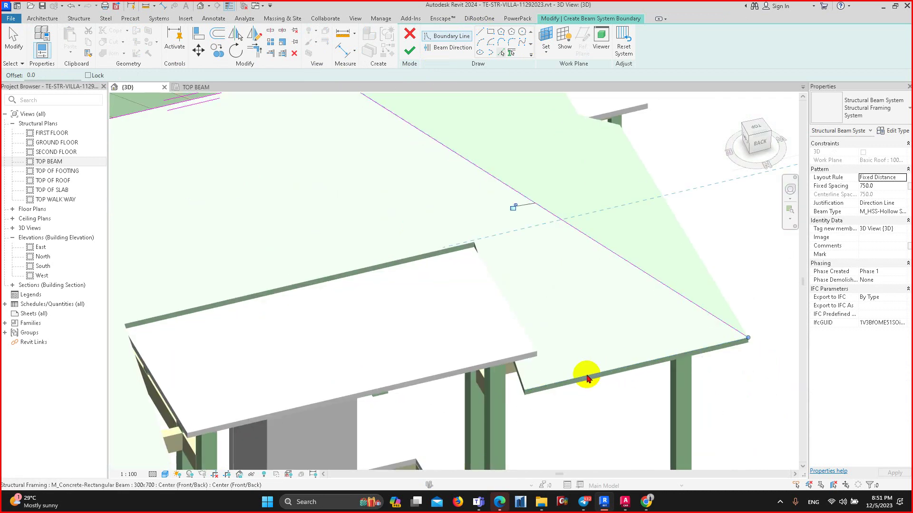
pyautogui.click(585, 375)
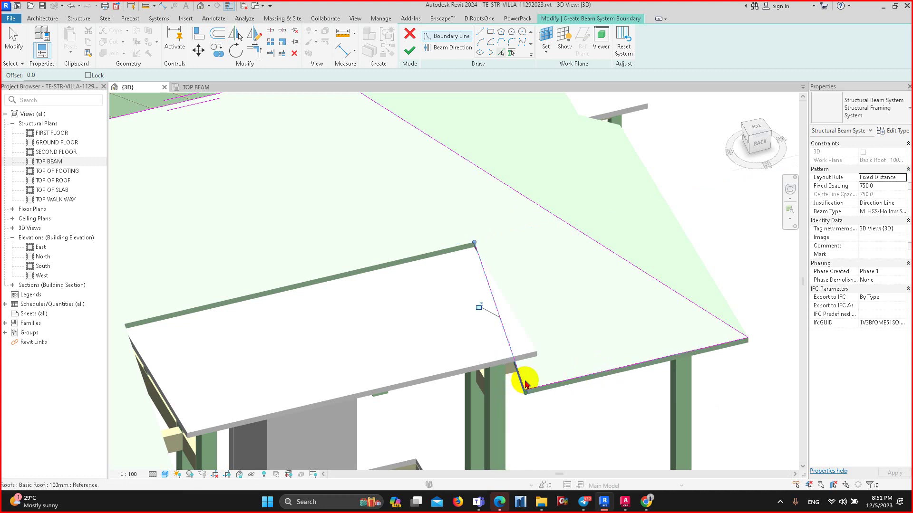
pyautogui.scroll(-2, 338, 293)
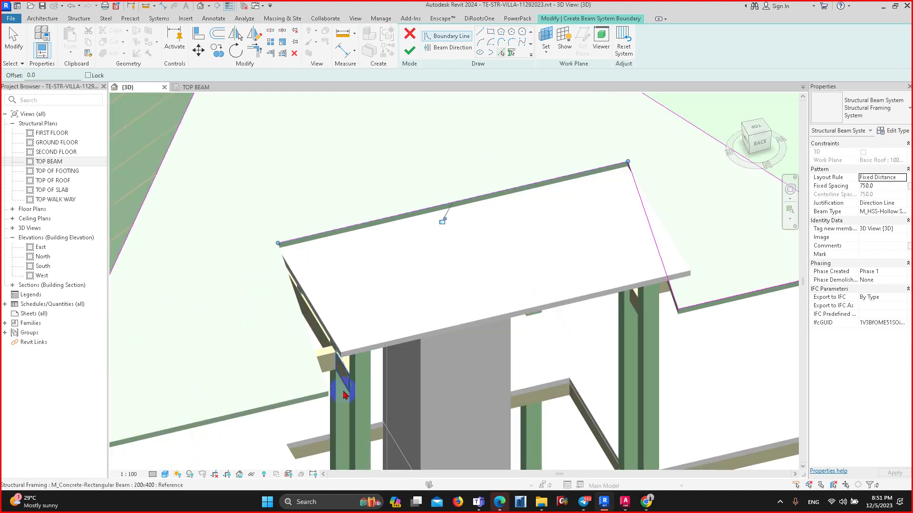
pyautogui.scroll(1, 323, 374)
pyautogui.scroll(1, 326, 367)
pyautogui.click(374, 356)
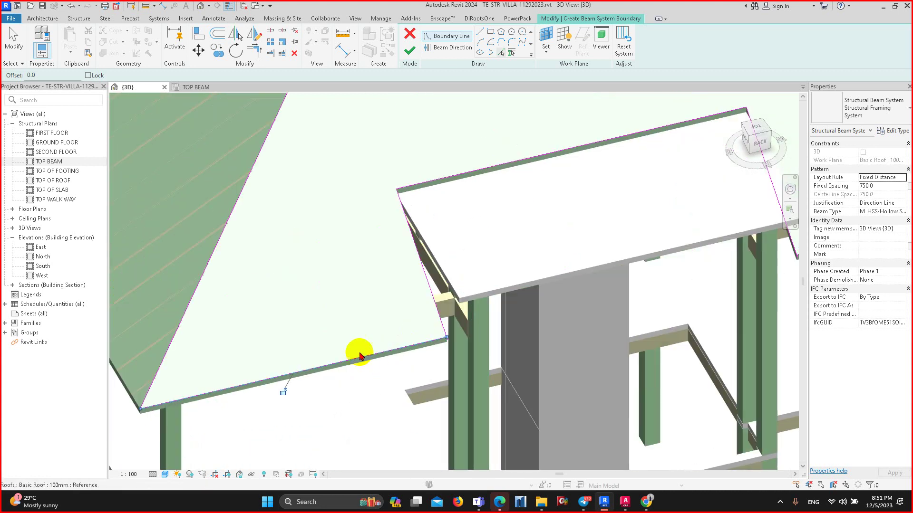
pyautogui.moveTo(356, 352)
pyautogui.keyDown('shift'); pyautogui.mouseDown(button='middle')
pyautogui.moveTo(367, 241)
pyautogui.moveTo(800, 198)
pyautogui.mouseUp(button='middle'); pyautogui.keyUp('shift')
pyautogui.click(756, 139)
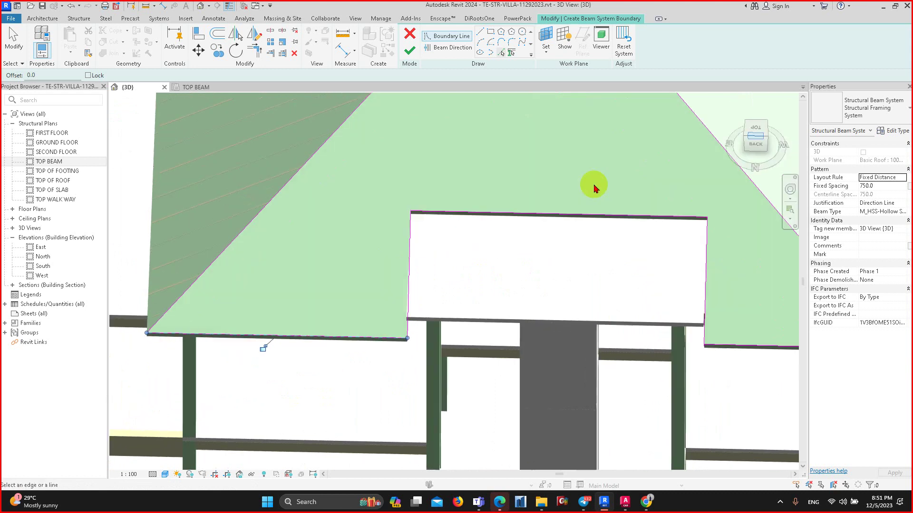
pyautogui.scroll(2, 352, 230)
pyautogui.scroll(-1, 399, 224)
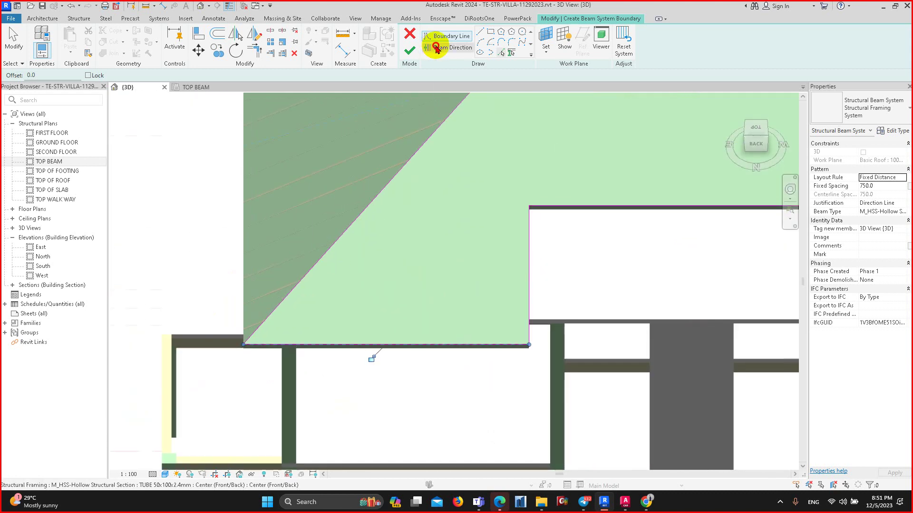
# - Draw the beam direction line from the roof edge down to the eave corner
pyautogui.click(436, 49)
pyautogui.scroll(2, 317, 288)
pyautogui.scroll(1, 308, 298)
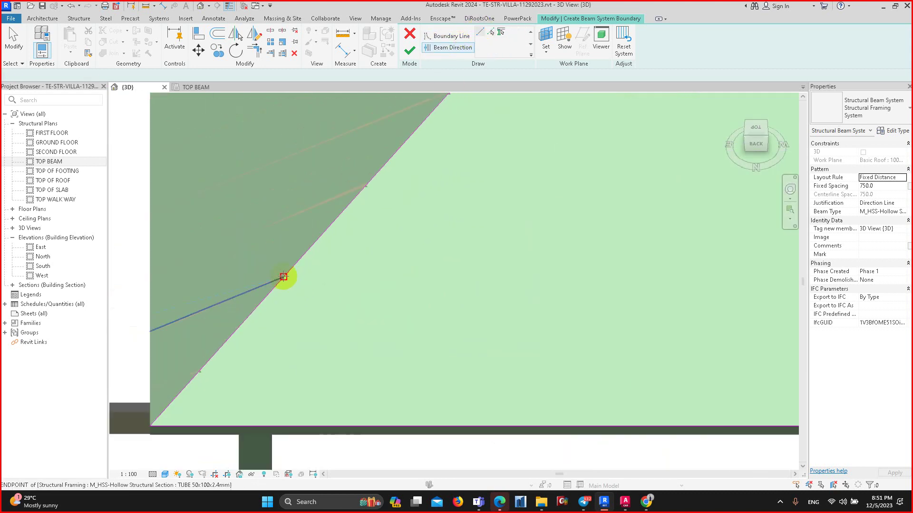
pyautogui.scroll(1, 283, 277)
pyautogui.click(283, 280)
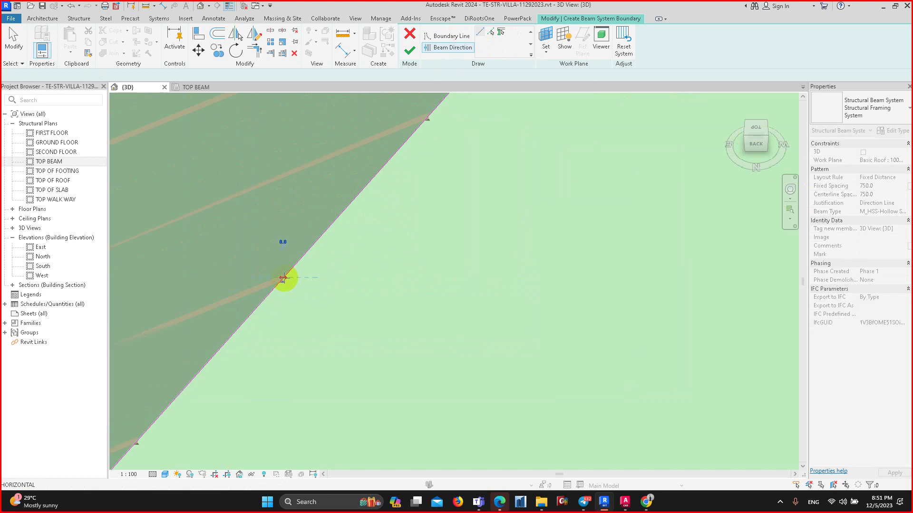
pyautogui.scroll(-2, 285, 278)
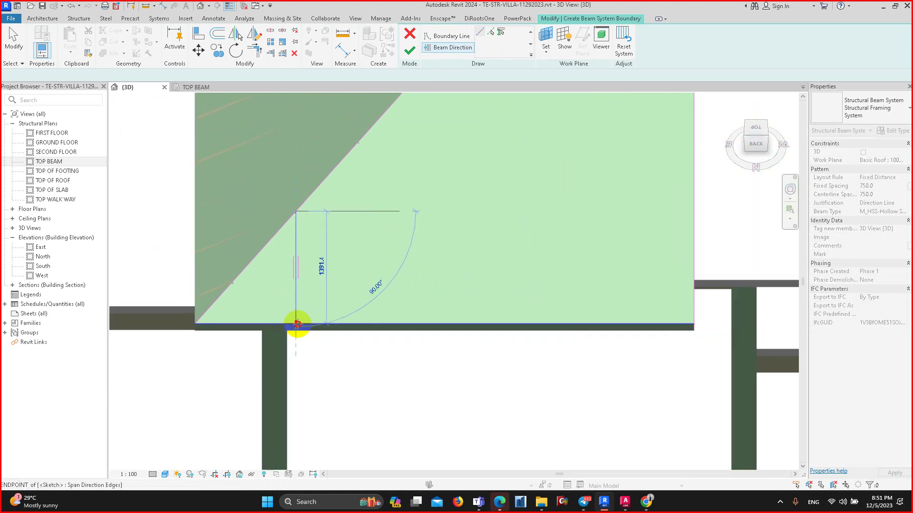
pyautogui.click(297, 325)
pyautogui.scroll(-1, 244, 336)
pyautogui.scroll(-2, 597, 204)
pyautogui.scroll(2, 464, 261)
pyautogui.scroll(2, 424, 168)
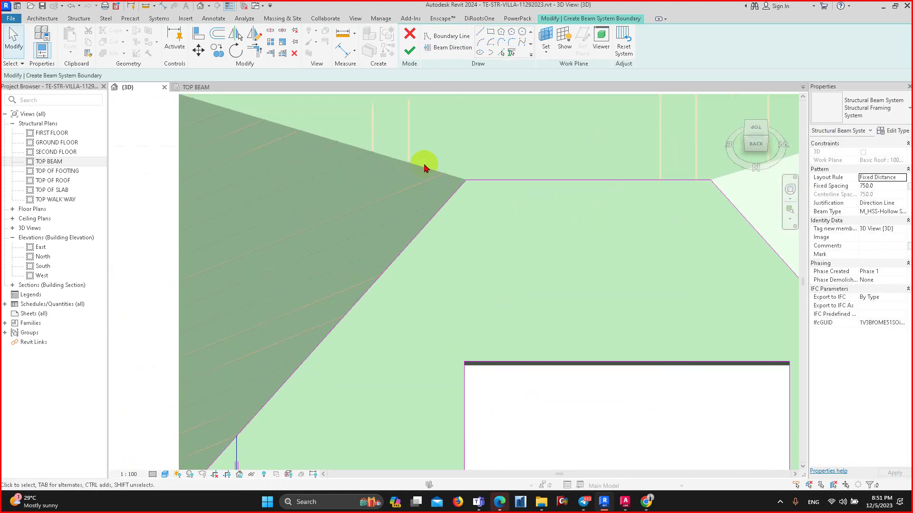
pyautogui.scroll(-1, 257, 224)
pyautogui.scroll(2, 316, 239)
pyautogui.scroll(2, 312, 238)
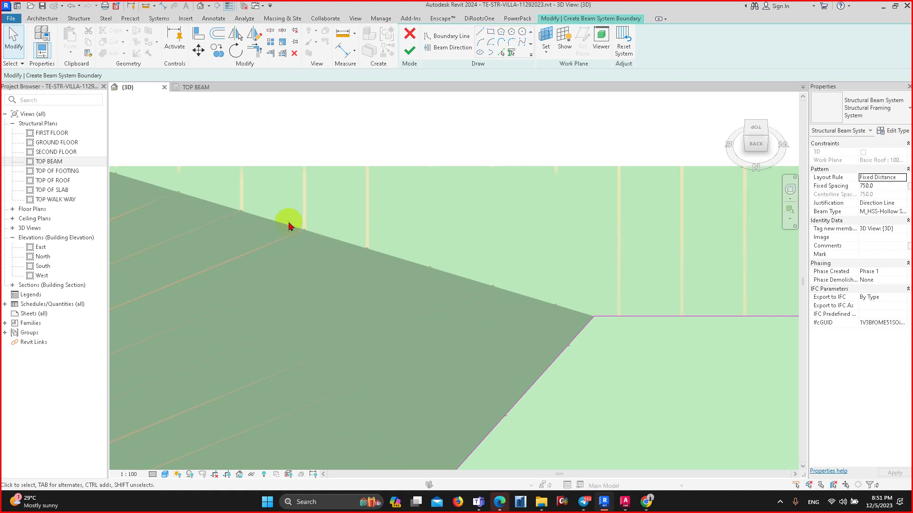
pyautogui.scroll(-1, 411, 280)
pyautogui.scroll(-1, 475, 295)
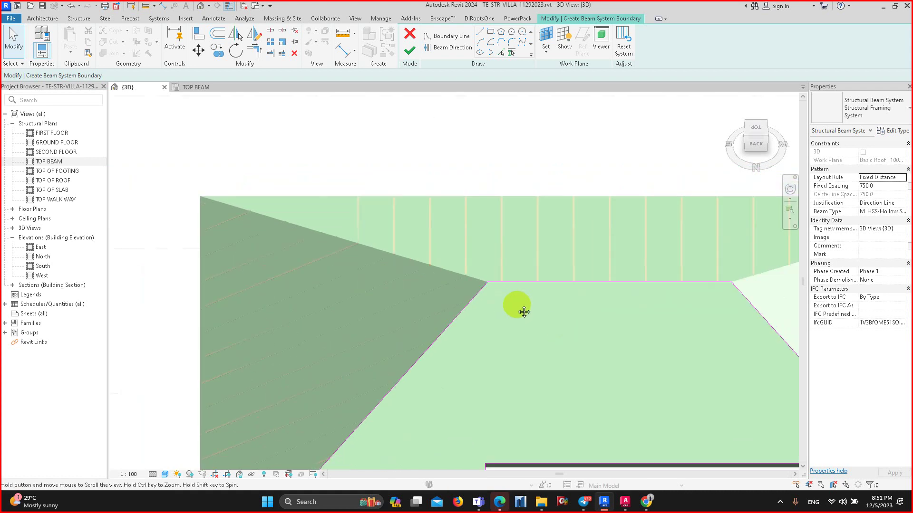
pyautogui.scroll(3, 399, 300)
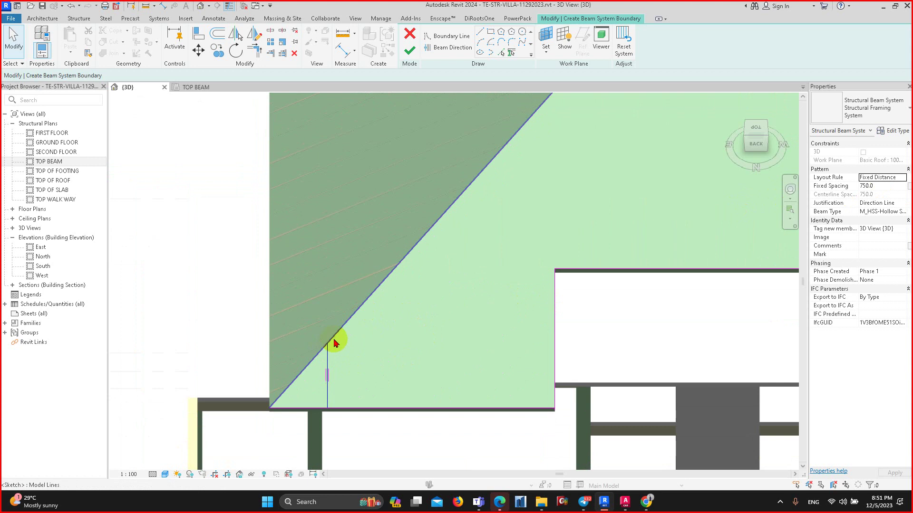
pyautogui.scroll(-2, 326, 362)
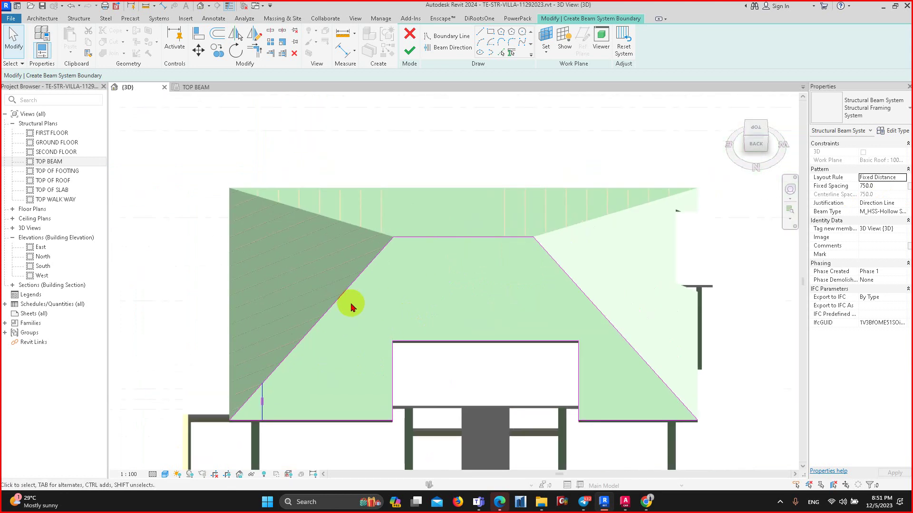
pyautogui.scroll(-2, 378, 306)
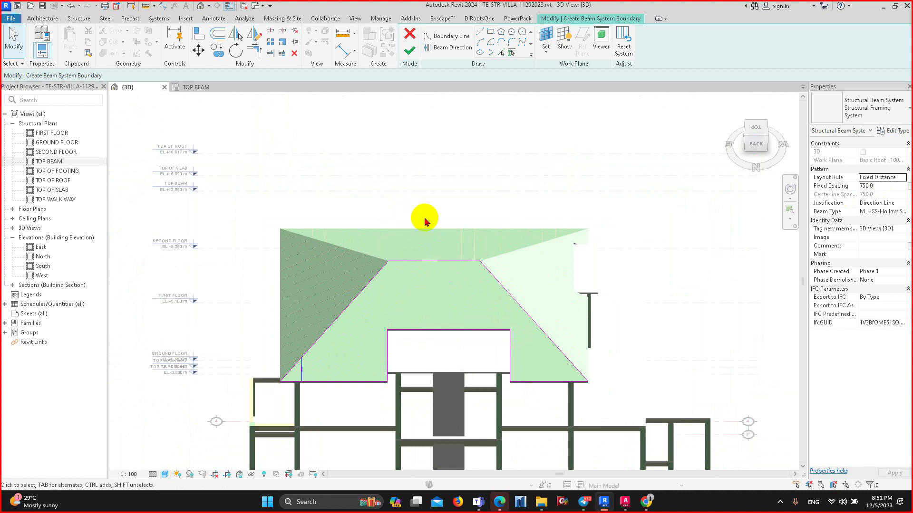
pyautogui.moveTo(560, 183); pyautogui.dragTo(570, 138, button='middle')
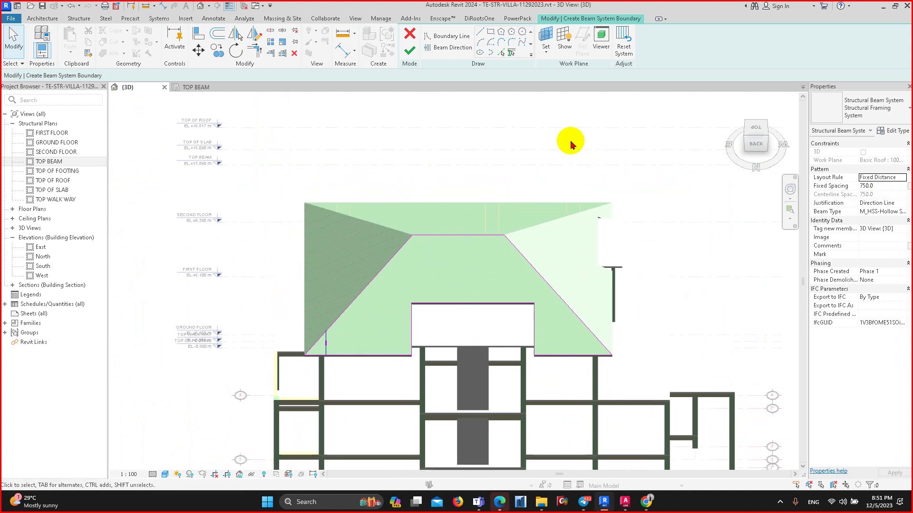
# - Attempt to finish the sketch and dismiss the intersecting-lines error twice
pyautogui.click(411, 49)
pyautogui.scroll(2, 453, 345)
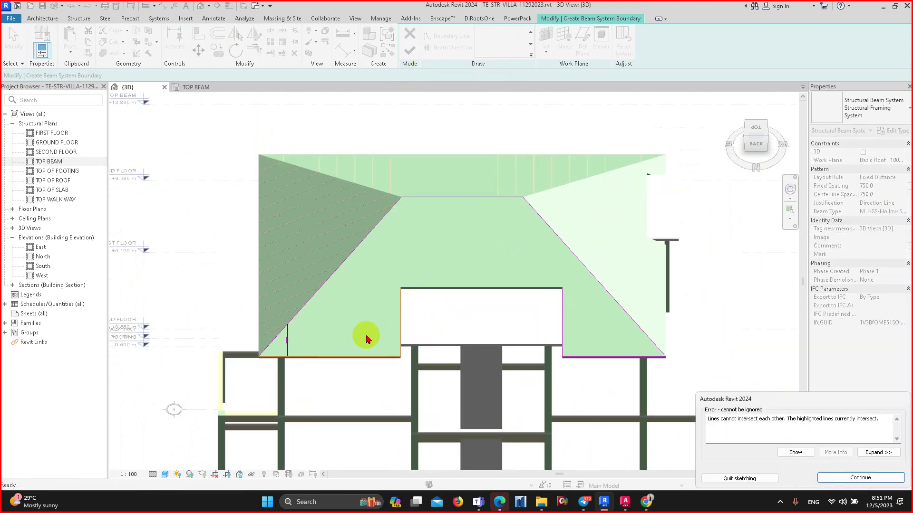
pyautogui.scroll(2, 381, 346)
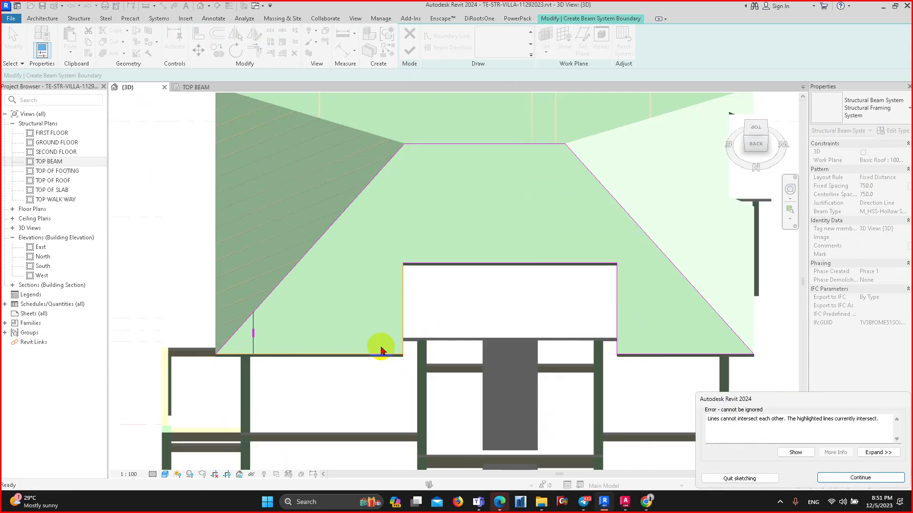
pyautogui.scroll(2, 445, 363)
pyautogui.scroll(2, 346, 362)
pyautogui.scroll(2, 398, 354)
pyautogui.scroll(3, 398, 354)
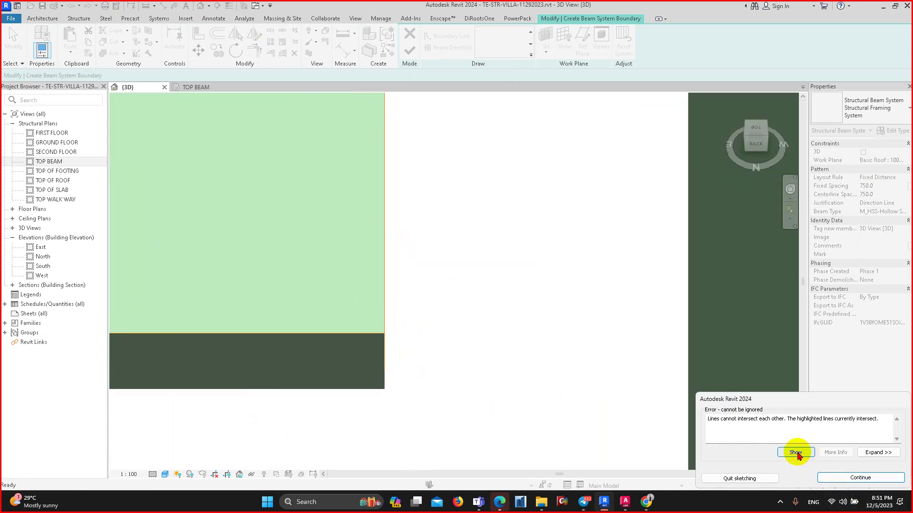
pyautogui.click(847, 478)
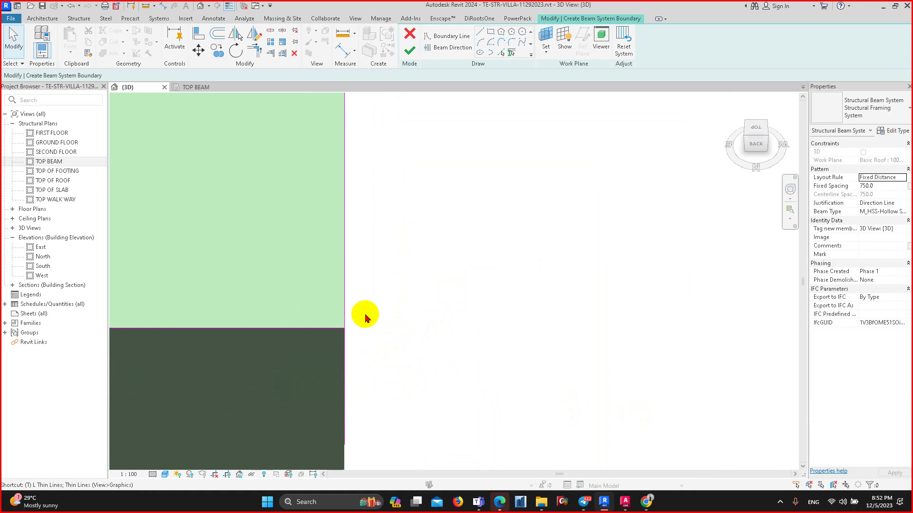
pyautogui.scroll(-3, 438, 306)
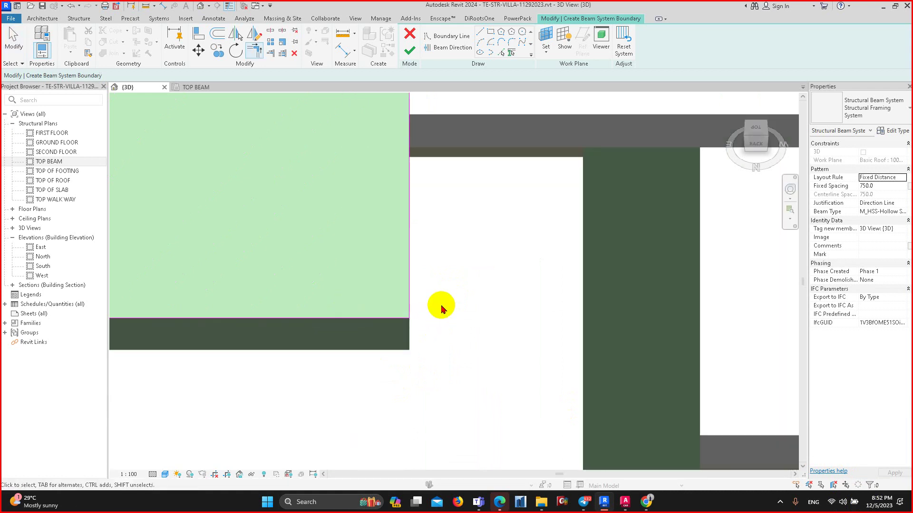
pyautogui.scroll(-2, 465, 143)
pyautogui.click(409, 50)
pyautogui.scroll(-2, 524, 326)
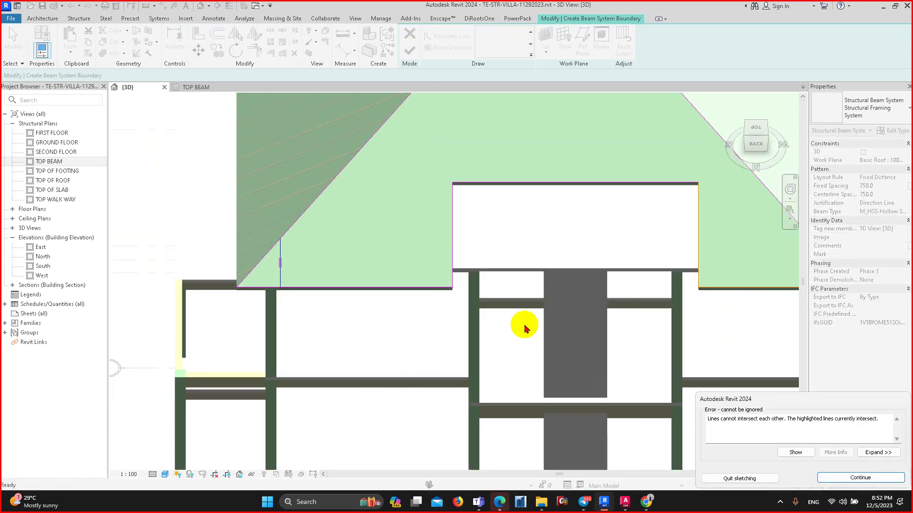
pyautogui.scroll(-2, 544, 338)
pyautogui.scroll(3, 618, 328)
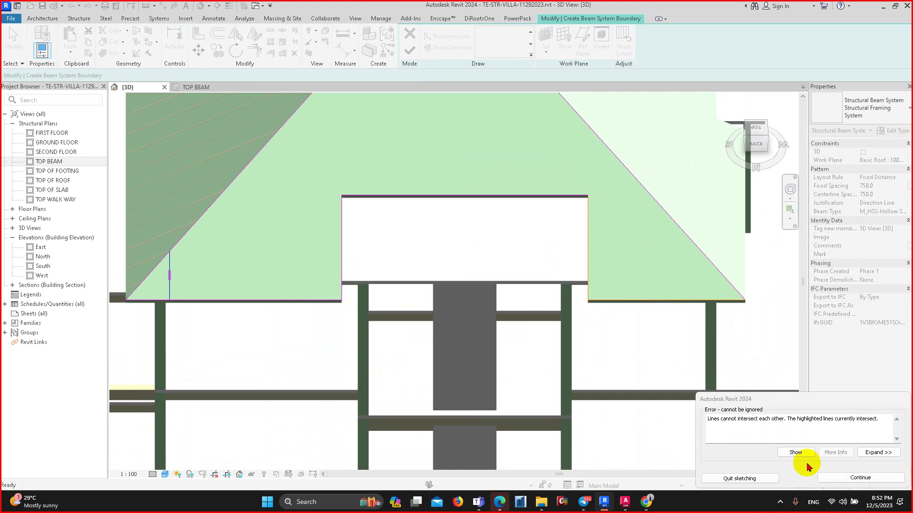
pyautogui.click(839, 476)
pyautogui.scroll(3, 571, 295)
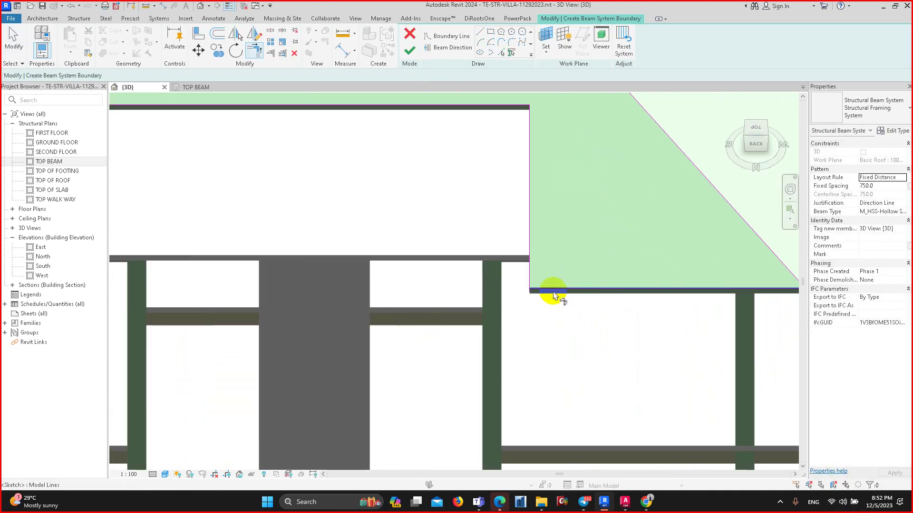
# - Trim the crossing boundary lines with TR and finish to create the rafters
pyautogui.press('t')
pyautogui.press('r')
pyautogui.scroll(-4, 523, 290)
pyautogui.moveTo(520, 315)
pyautogui.keyDown('shift'); pyautogui.mouseDown(button='middle')
pyautogui.moveTo(648, 241)
pyautogui.moveTo(656, 179)
pyautogui.mouseUp(button='middle'); pyautogui.keyUp('shift')
pyautogui.scroll(4, 460, 267)
pyautogui.moveTo(459, 267)
pyautogui.keyDown('shift'); pyautogui.mouseDown(button='middle')
pyautogui.moveTo(366, 274)
pyautogui.moveTo(255, 265)
pyautogui.moveTo(163, 286)
pyautogui.moveTo(225, 321)
pyautogui.mouseUp(button='middle'); pyautogui.keyUp('shift')
pyautogui.moveTo(362, 326)
pyautogui.keyDown('shift'); pyautogui.mouseDown(button='middle')
pyautogui.moveTo(414, 358)
pyautogui.moveTo(431, 251)
pyautogui.mouseUp(button='middle'); pyautogui.keyUp('shift')
pyautogui.click(412, 65)
# - Set the first roof beam system's justification to Center
pyautogui.scroll(-5, 346, 265)
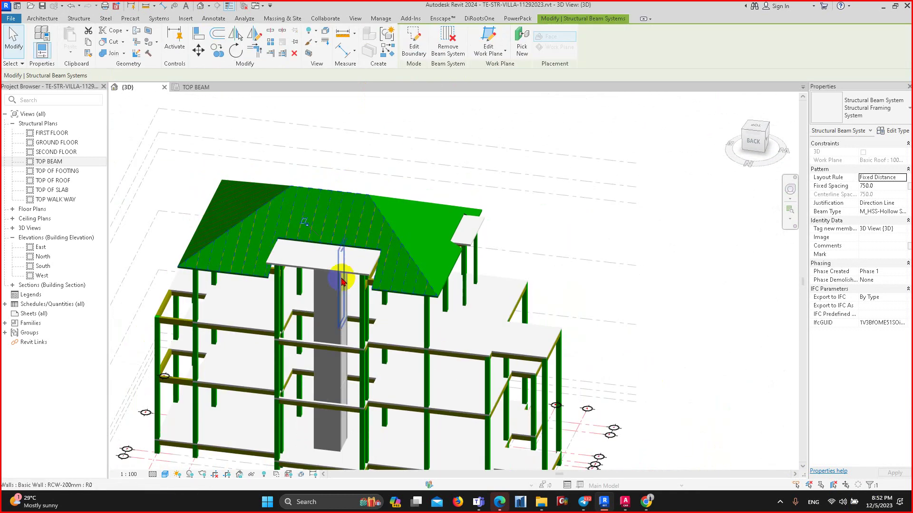
pyautogui.moveTo(347, 265)
pyautogui.keyDown('shift'); pyautogui.mouseDown(button='middle')
pyautogui.moveTo(597, 266)
pyautogui.moveTo(515, 291)
pyautogui.mouseUp(button='middle'); pyautogui.keyUp('shift')
pyautogui.scroll(5, 452, 149)
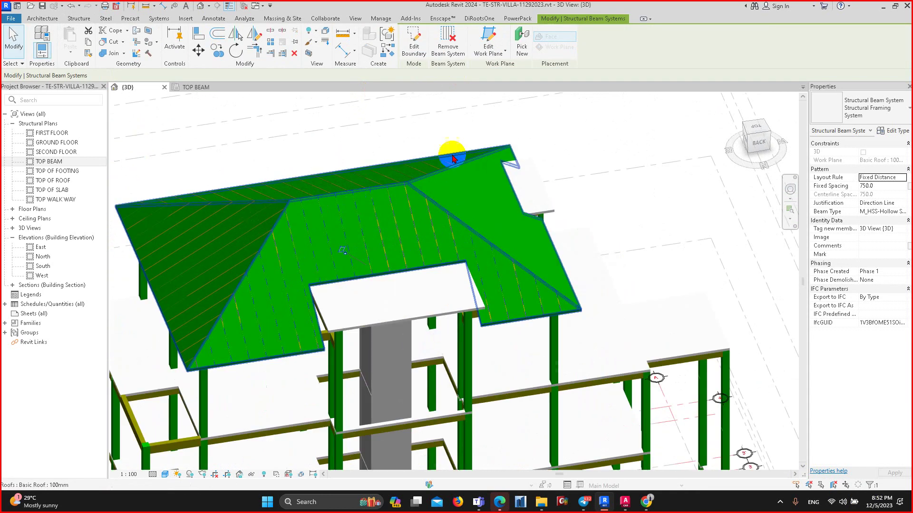
pyautogui.scroll(3, 390, 238)
pyautogui.scroll(3, 411, 316)
pyautogui.moveTo(393, 198)
pyautogui.keyDown('shift'); pyautogui.mouseDown(button='middle')
pyautogui.moveTo(318, 190)
pyautogui.moveTo(515, 236)
pyautogui.moveTo(377, 243)
pyautogui.mouseUp(button='middle'); pyautogui.keyUp('shift')
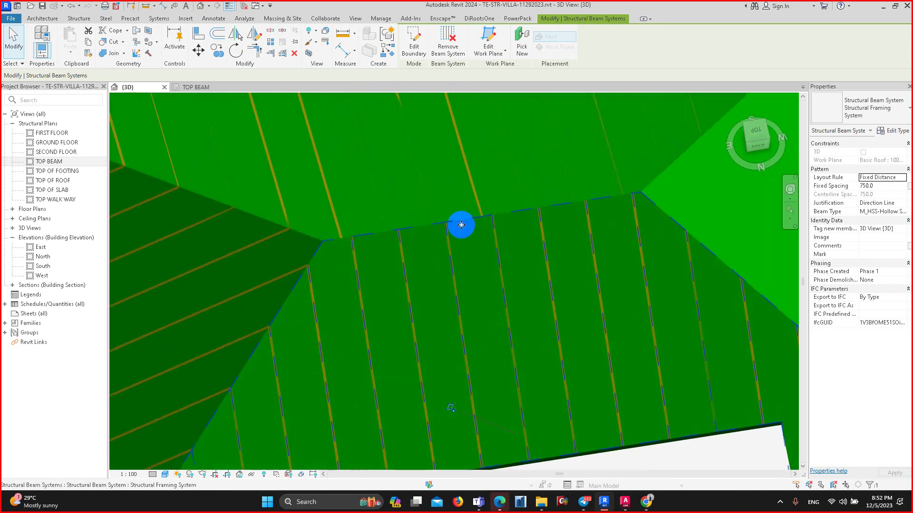
pyautogui.moveTo(460, 225)
pyautogui.keyDown('shift'); pyautogui.mouseDown(button='middle')
pyautogui.moveTo(332, 230)
pyautogui.moveTo(408, 240)
pyautogui.mouseUp(button='middle'); pyautogui.keyUp('shift')
pyautogui.scroll(-2, 332, 230)
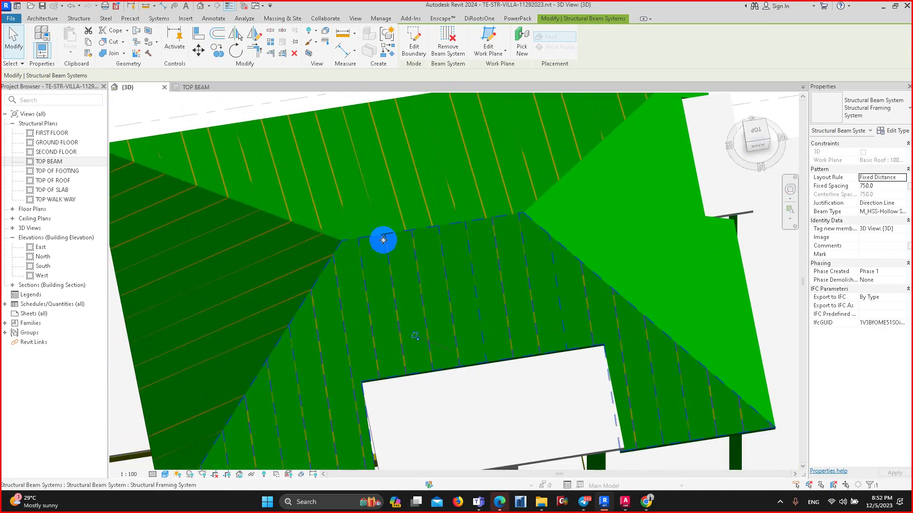
pyautogui.press('Escape')
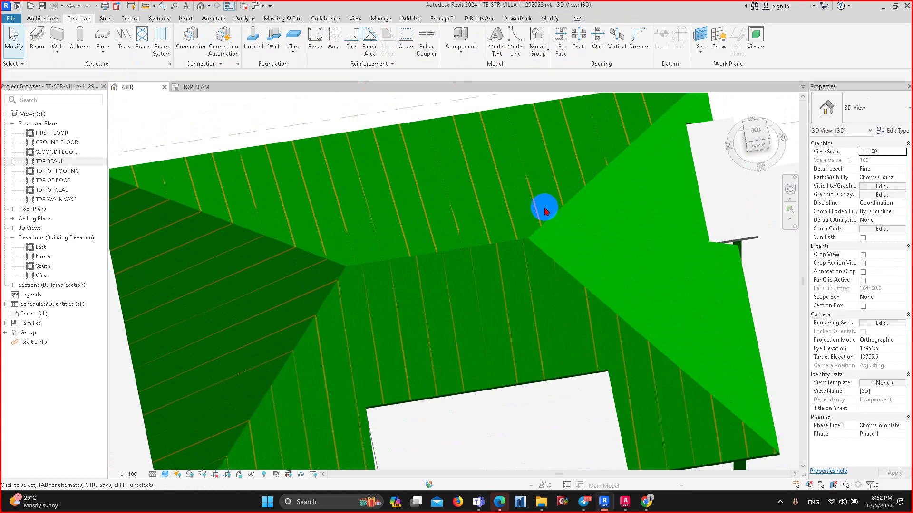
pyautogui.click(549, 223)
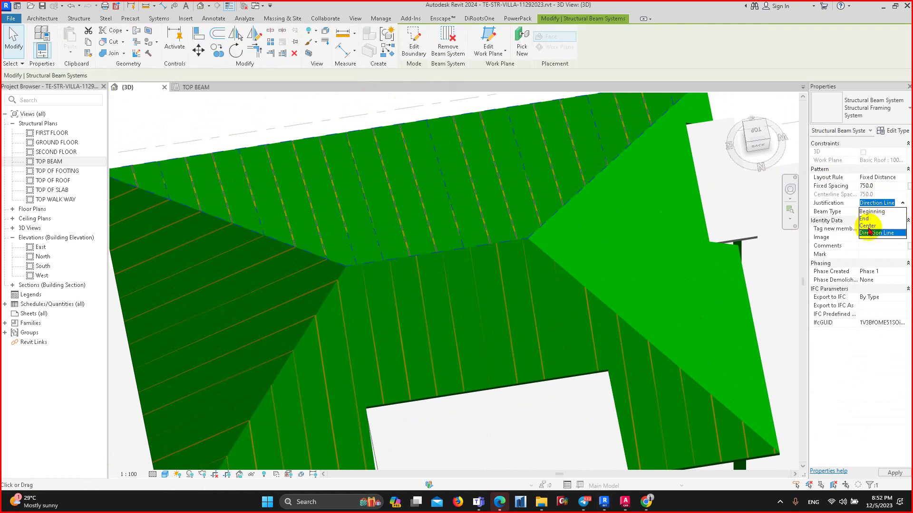
pyautogui.click(874, 226)
# - Set the next roof face's beam system justification to Center as well
pyautogui.scroll(3, 379, 275)
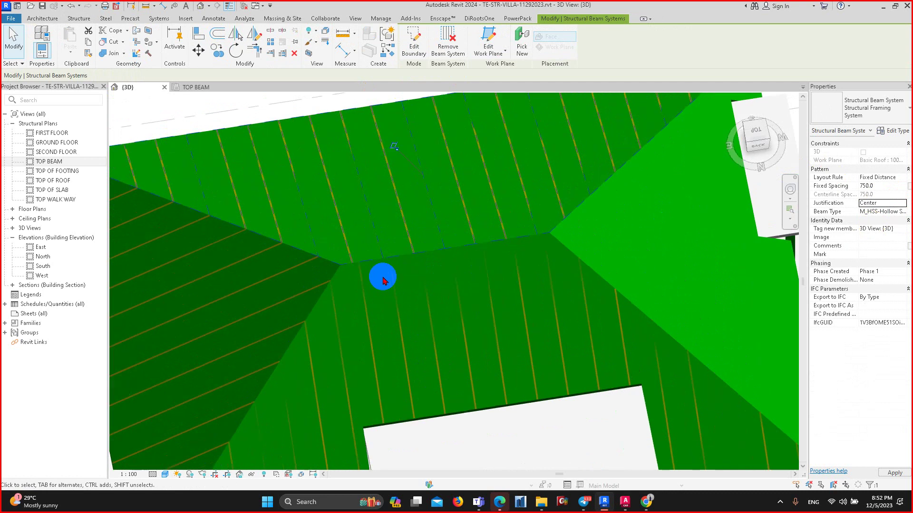
pyautogui.moveTo(379, 275); pyautogui.dragTo(532, 236, button='middle')
pyautogui.scroll(-2, 478, 253)
pyautogui.press('Escape')
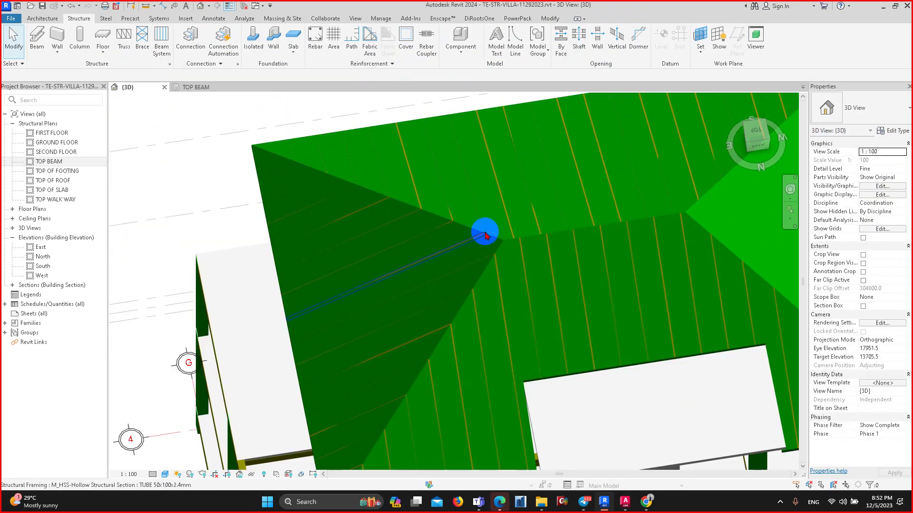
pyautogui.click(494, 242)
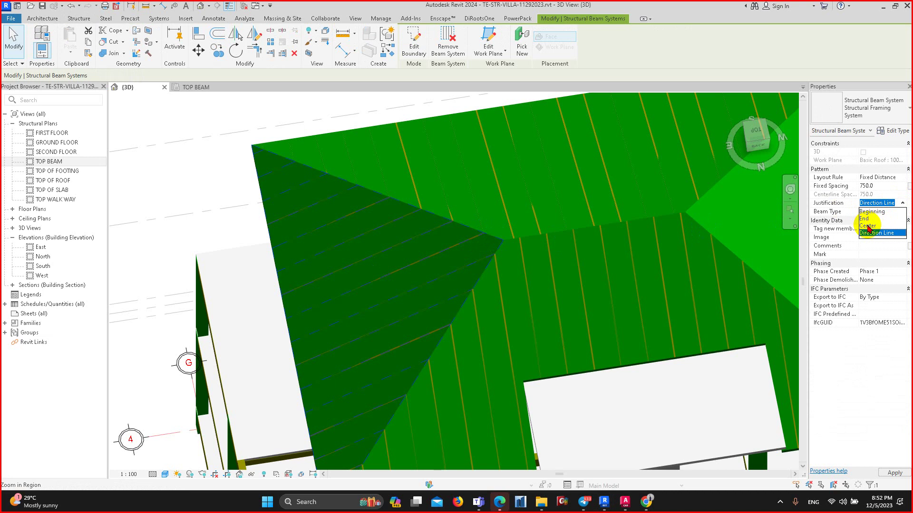
pyautogui.click(868, 226)
# - Select the front roof face's beam system
pyautogui.scroll(3, 495, 238)
pyautogui.scroll(-2, 537, 220)
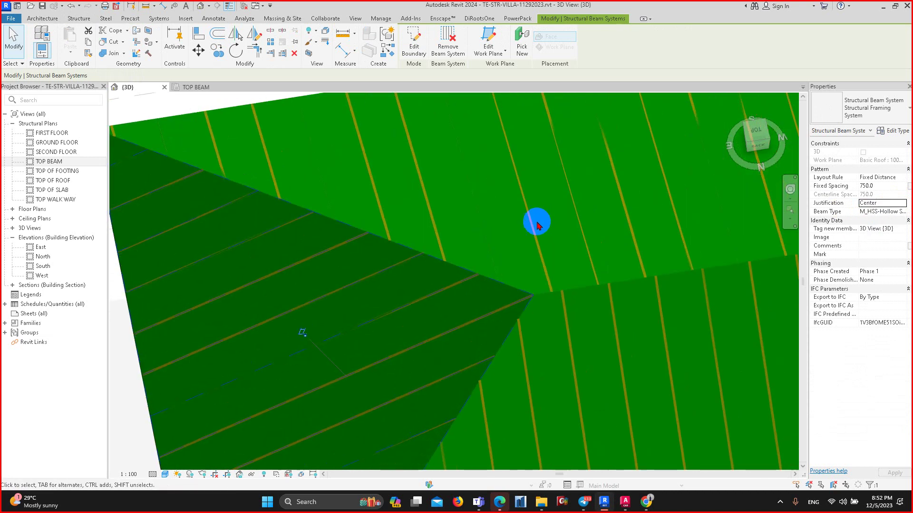
pyautogui.scroll(-3, 438, 238)
pyautogui.scroll(-1, 461, 267)
pyautogui.scroll(-2, 527, 312)
pyautogui.moveTo(527, 312)
pyautogui.keyDown('shift'); pyautogui.mouseDown(button='middle')
pyautogui.moveTo(507, 292)
pyautogui.moveTo(666, 281)
pyautogui.moveTo(623, 298)
pyautogui.moveTo(544, 307)
pyautogui.moveTo(491, 362)
pyautogui.mouseUp(button='middle'); pyautogui.keyUp('shift')
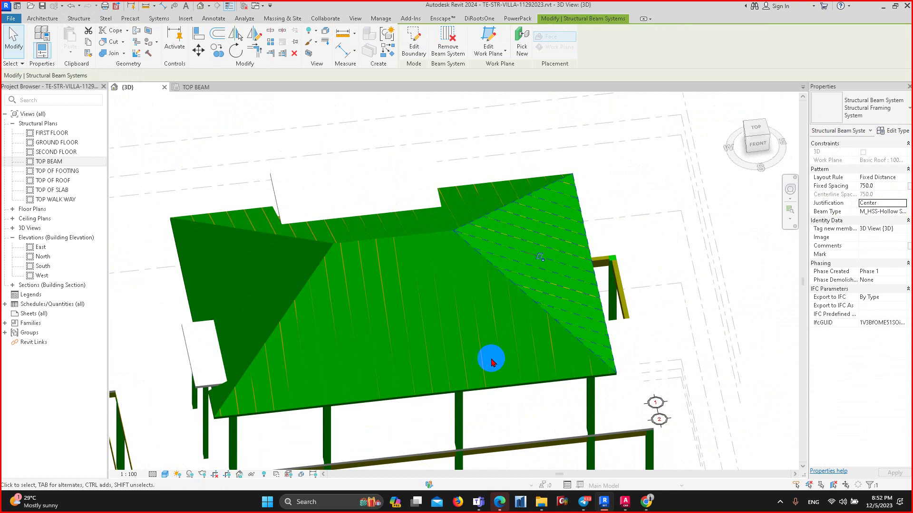
pyautogui.click(485, 386)
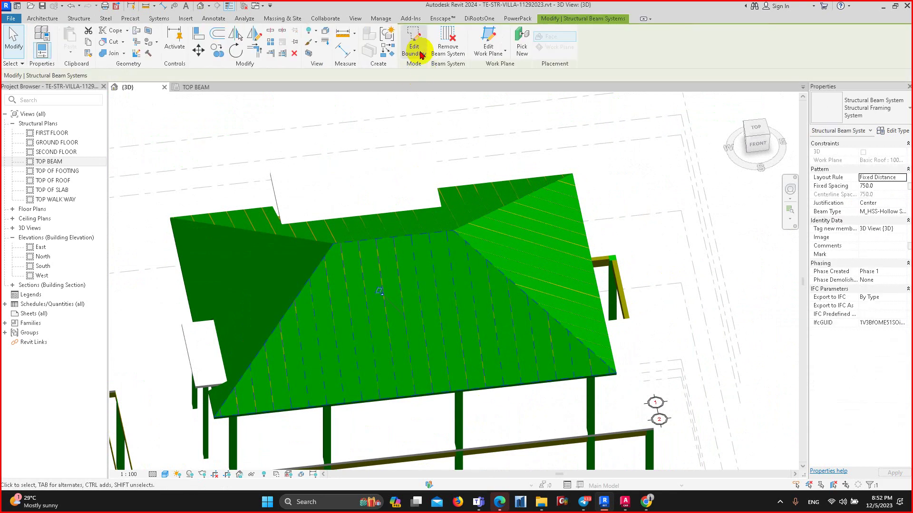
# - Redraw the front beam system's direction line from the ridge corner down to the eave
pyautogui.click(419, 51)
pyautogui.click(417, 37)
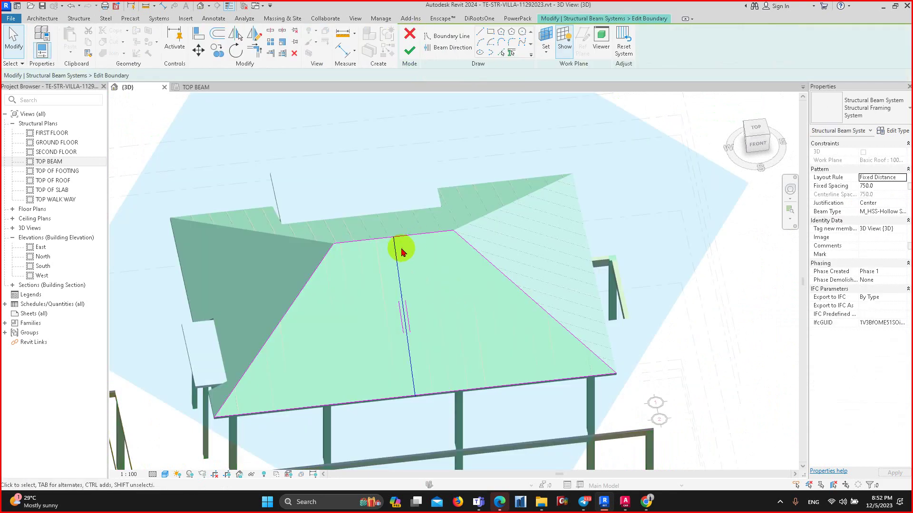
pyautogui.click(450, 49)
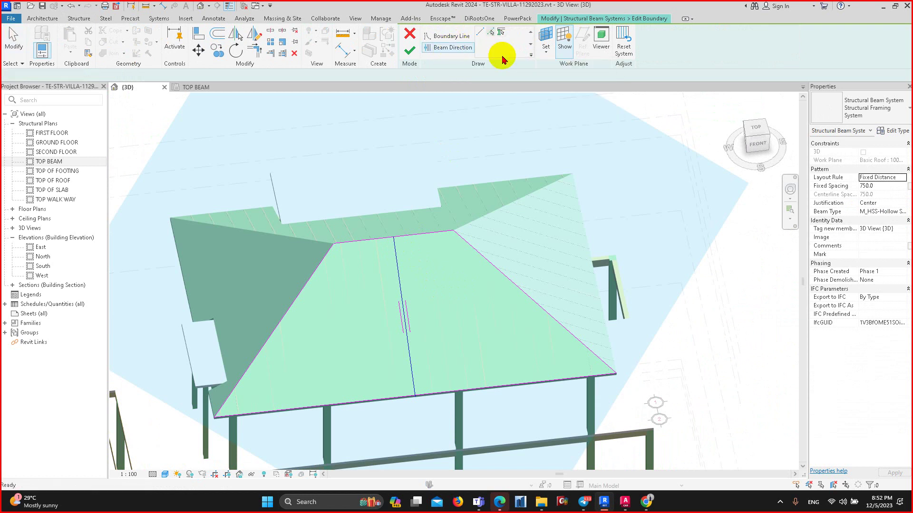
pyautogui.scroll(1, 460, 245)
pyautogui.scroll(2, 452, 218)
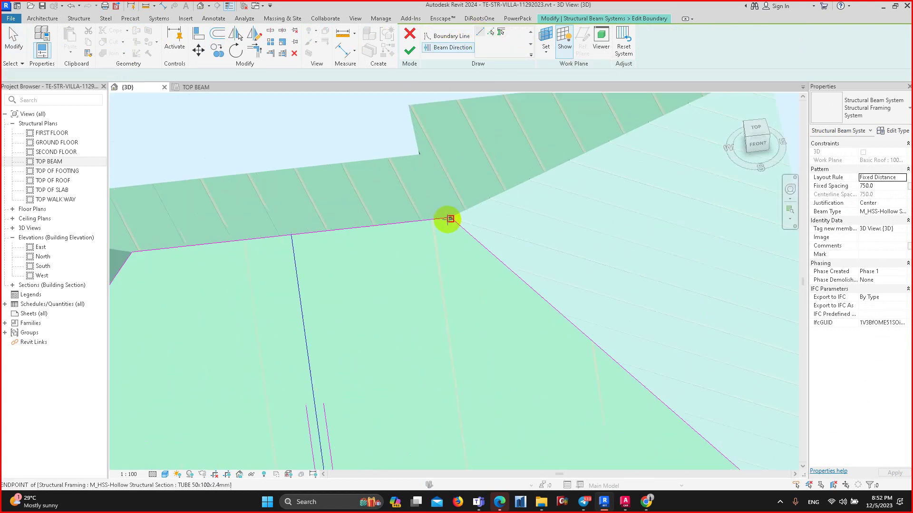
pyautogui.scroll(1, 448, 219)
pyautogui.scroll(1, 449, 214)
pyautogui.click(442, 203)
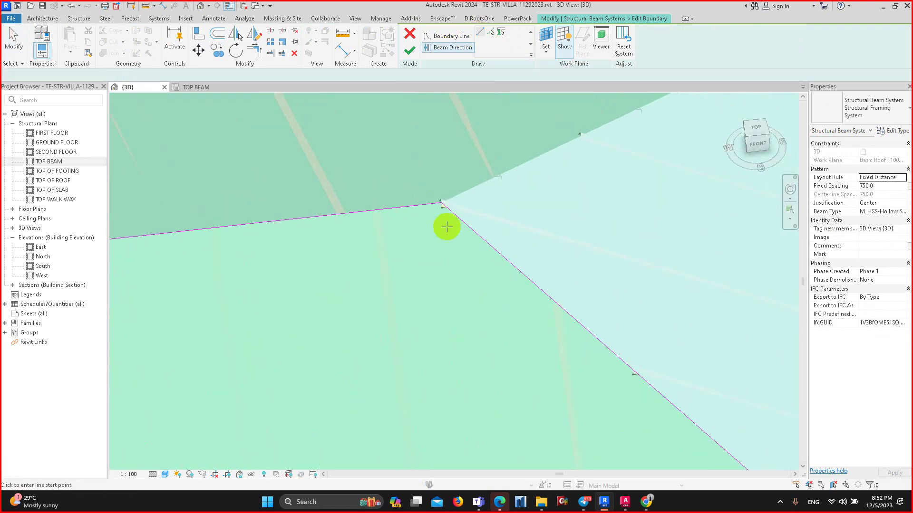
pyautogui.scroll(-1, 432, 372)
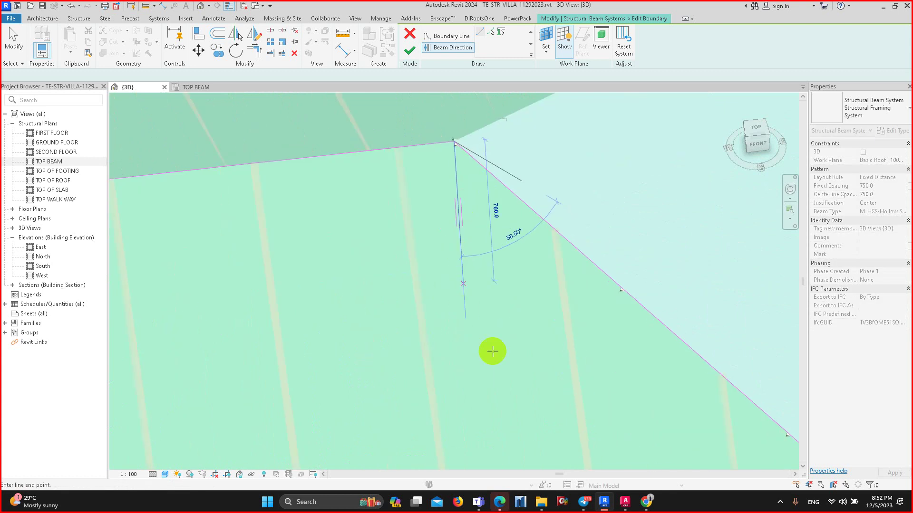
pyautogui.scroll(-1, 466, 204)
pyautogui.scroll(-2, 472, 326)
pyautogui.scroll(-1, 483, 300)
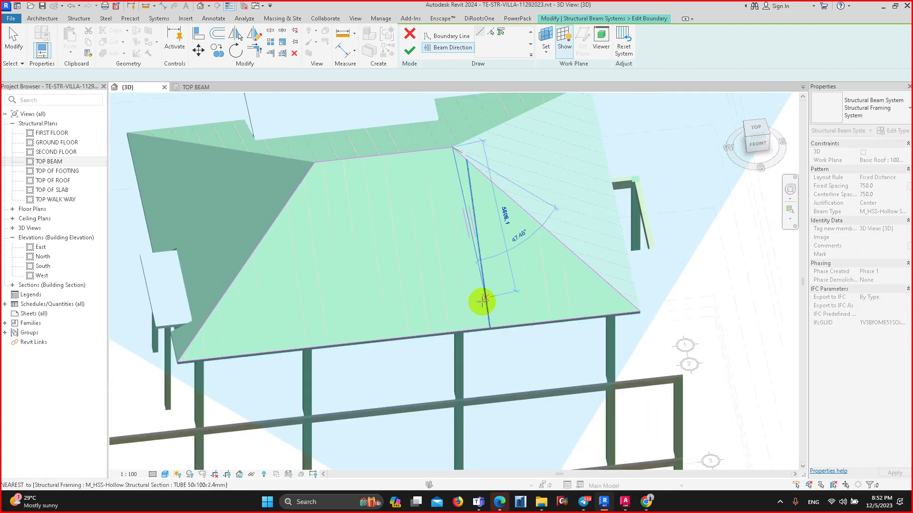
pyautogui.click(479, 329)
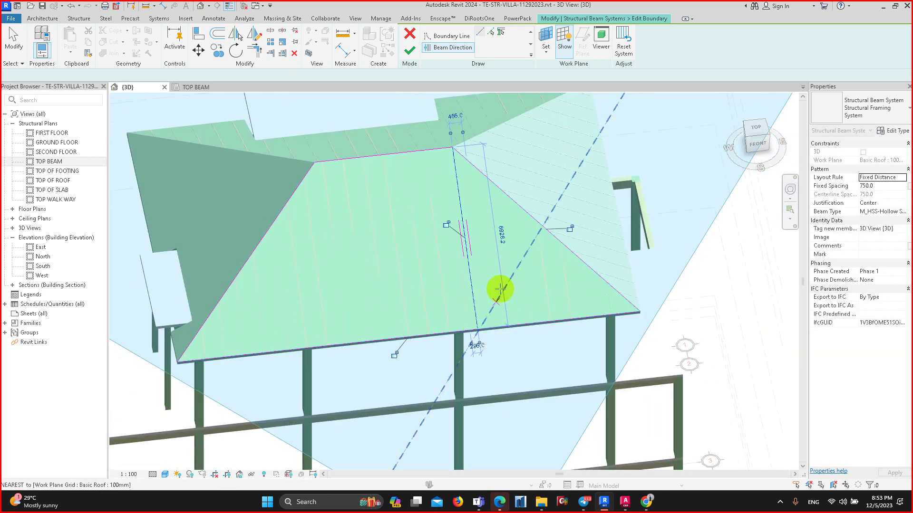
pyautogui.press('Escape')
# - Set the front beam system's Justification to Direction Line
pyautogui.scroll(2, 497, 285)
pyautogui.scroll(2, 475, 365)
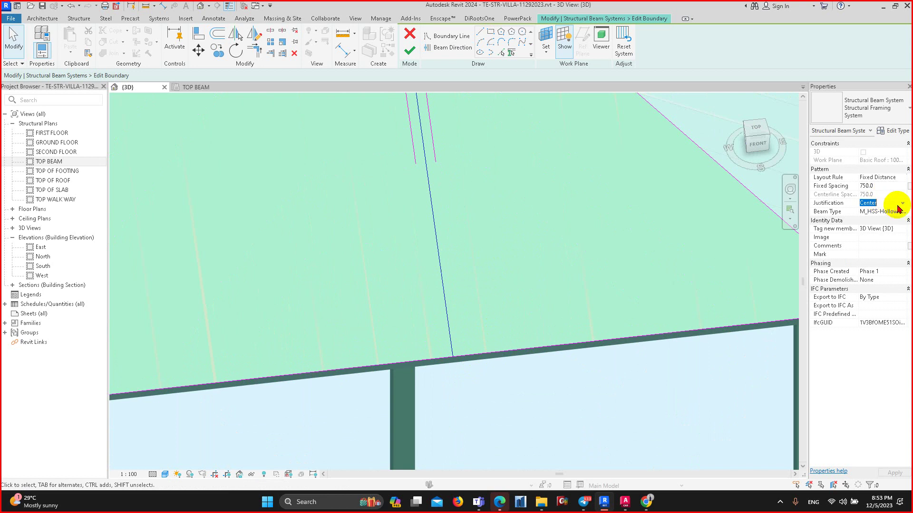
pyautogui.click(877, 234)
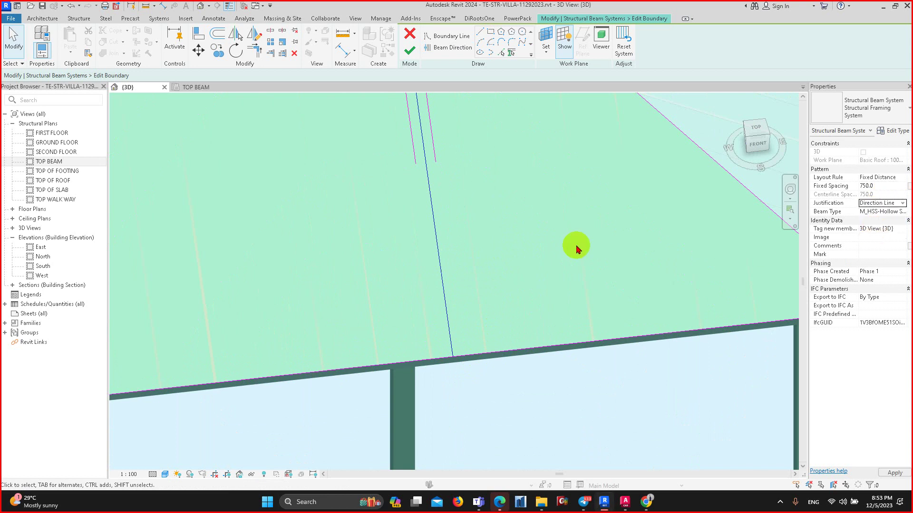
pyautogui.scroll(-2, 576, 247)
pyautogui.scroll(-1, 535, 295)
# - Finish the front roof sketch and select the beam system on the hip face beside the slab
pyautogui.click(407, 59)
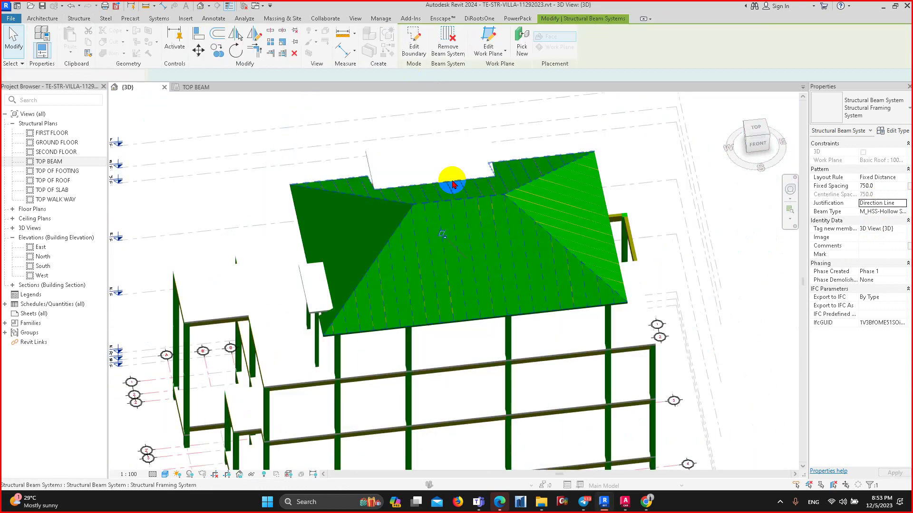
pyautogui.scroll(3, 583, 253)
pyautogui.moveTo(583, 252)
pyautogui.keyDown('shift'); pyautogui.mouseDown(button='middle')
pyautogui.moveTo(438, 271)
pyautogui.moveTo(470, 299)
pyautogui.moveTo(481, 350)
pyautogui.moveTo(316, 202)
pyautogui.mouseUp(button='middle'); pyautogui.keyUp('shift')
pyautogui.scroll(2, 308, 251)
pyautogui.press('Escape')
pyautogui.scroll(-2, 373, 211)
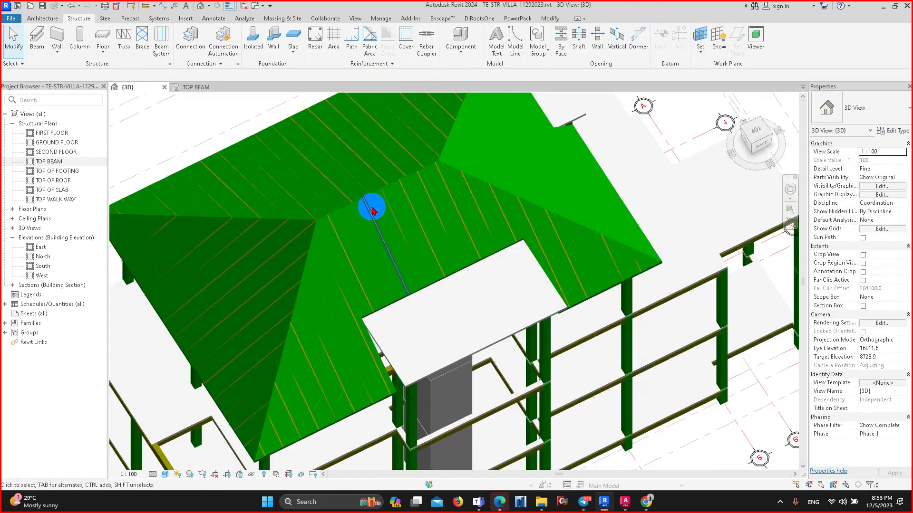
pyautogui.click(371, 197)
pyautogui.moveTo(417, 173); pyautogui.dragTo(476, 159, button='middle')
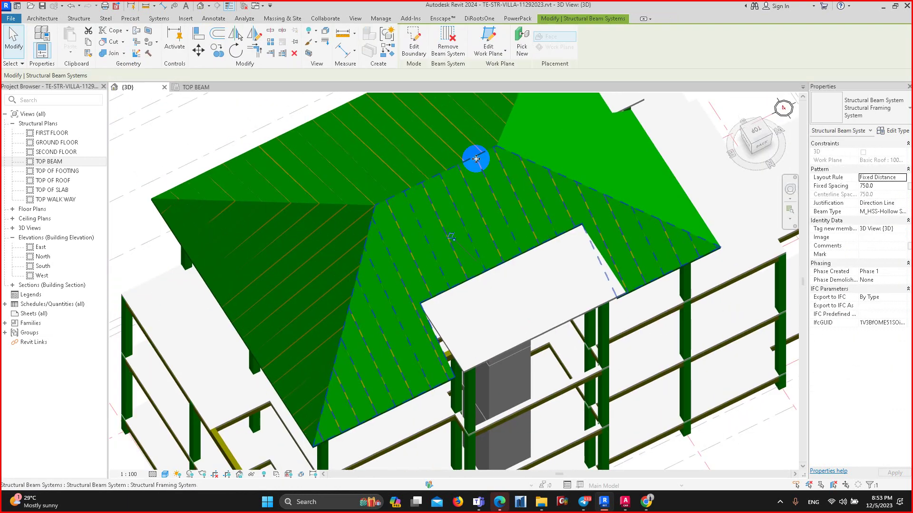
# - Draw a new beam direction line from the hip's upper corner to the slab corner
pyautogui.click(418, 41)
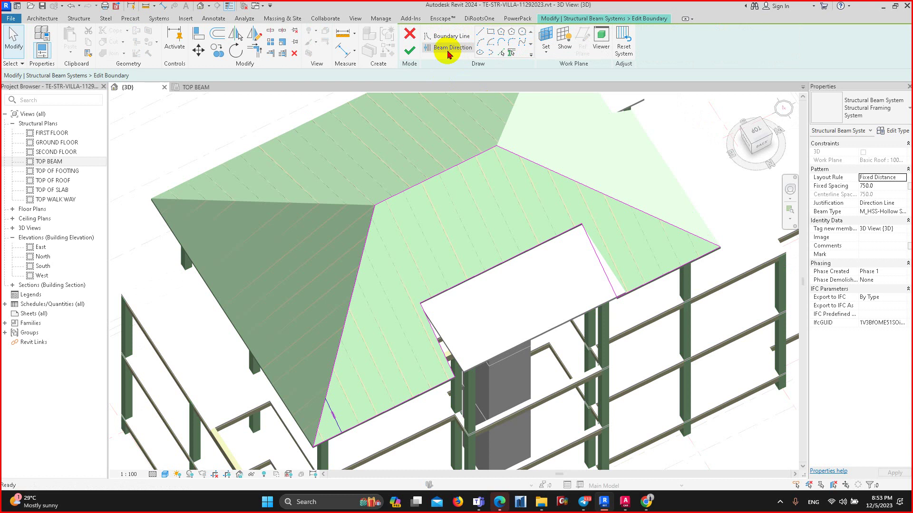
pyautogui.click(448, 50)
pyautogui.scroll(2, 386, 189)
pyautogui.click(482, 37)
pyautogui.scroll(2, 367, 224)
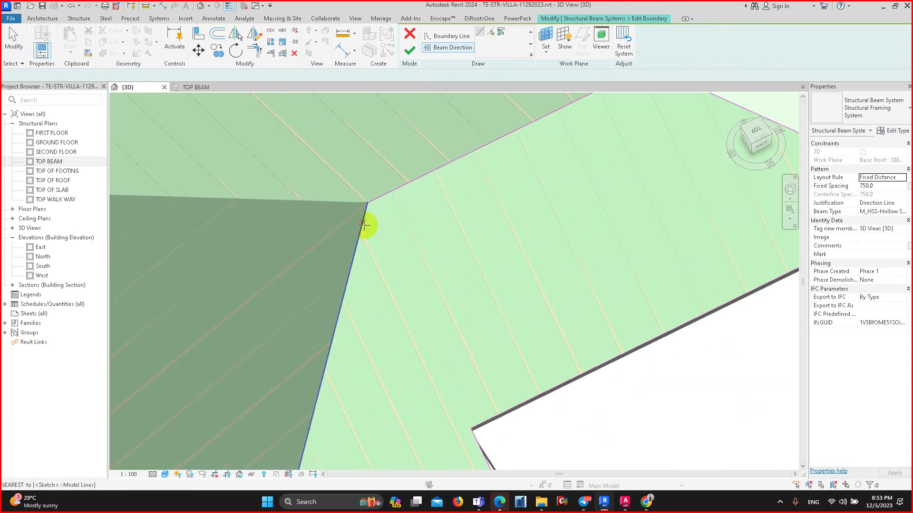
pyautogui.scroll(2, 371, 190)
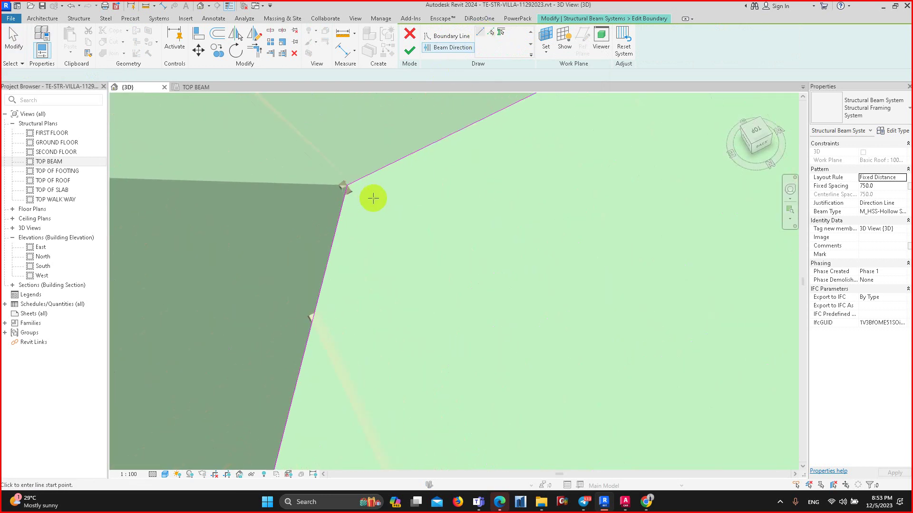
pyautogui.click(347, 185)
pyautogui.scroll(-2, 417, 350)
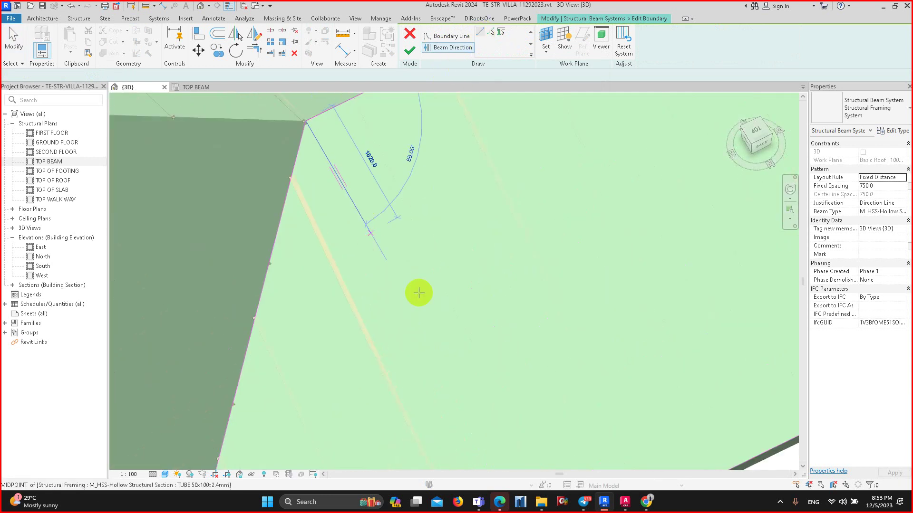
pyautogui.scroll(-3, 393, 264)
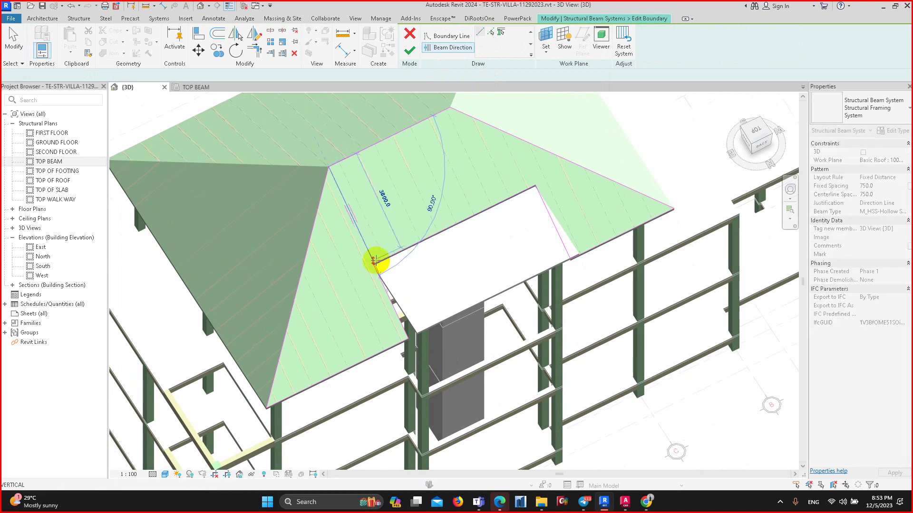
pyautogui.scroll(2, 375, 263)
pyautogui.scroll(3, 369, 259)
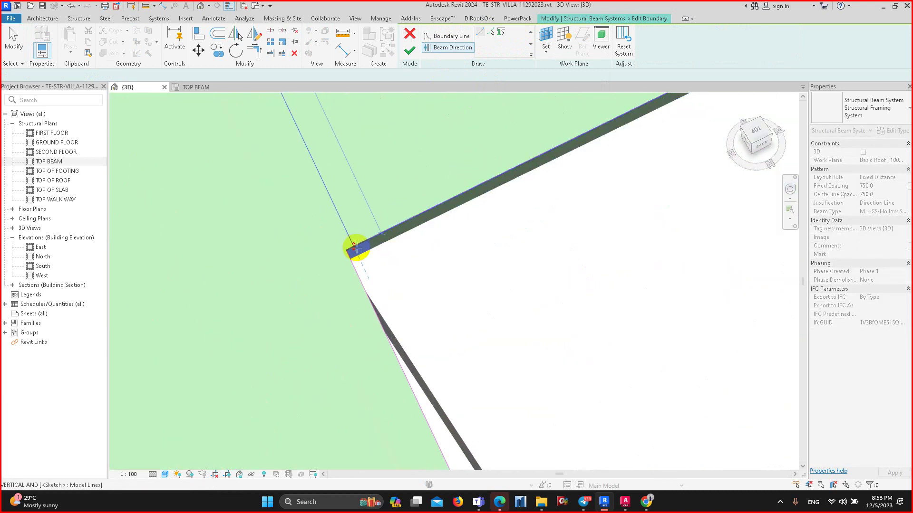
pyautogui.click(354, 248)
pyautogui.press('Escape')
pyautogui.press('Escape')
# - Finish the edited sketch so the rafters re-lay along the new direction
pyautogui.scroll(-1, 366, 220)
pyautogui.scroll(-3, 435, 292)
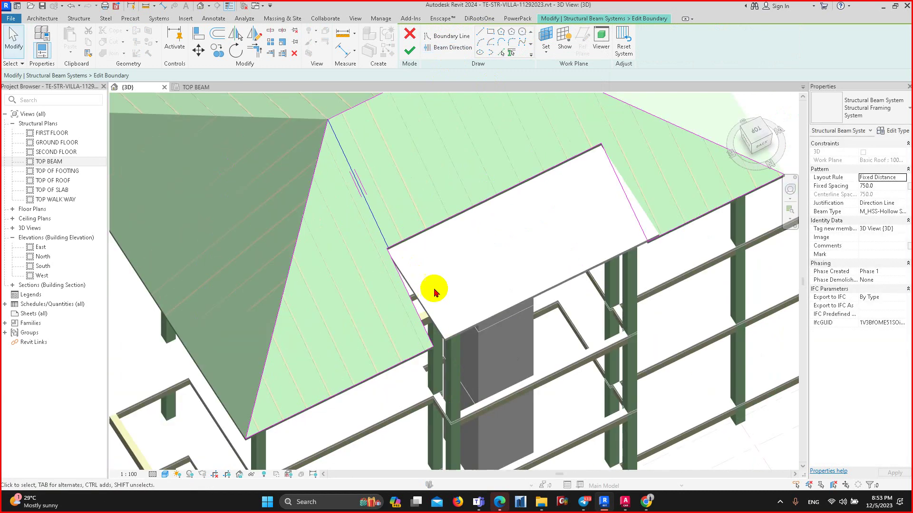
pyautogui.moveTo(434, 292); pyautogui.dragTo(435, 325, button='middle')
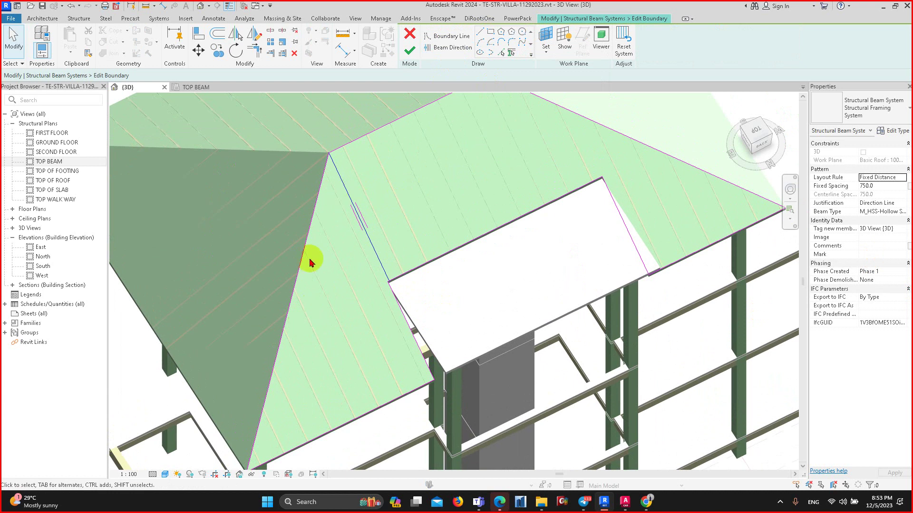
pyautogui.scroll(-2, 310, 261)
pyautogui.click(407, 57)
pyautogui.scroll(3, 305, 285)
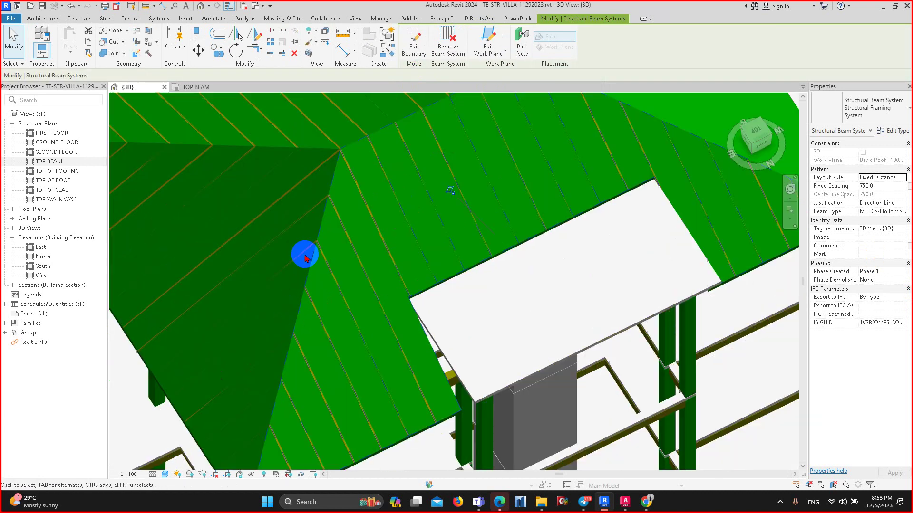
pyautogui.scroll(2, 306, 255)
pyautogui.scroll(2, 279, 322)
pyautogui.scroll(-3, 546, 279)
pyautogui.keyDown('shift'); pyautogui.moveTo(546, 279); pyautogui.dragTo(429, 305, button='middle'); pyautogui.keyUp('shift')
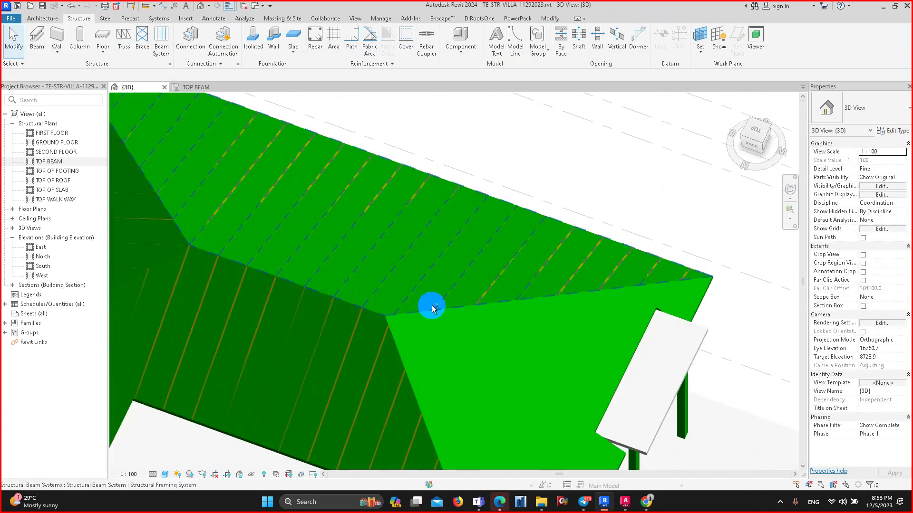
pyautogui.scroll(3, 384, 326)
pyautogui.scroll(2, 413, 311)
pyautogui.scroll(-3, 505, 301)
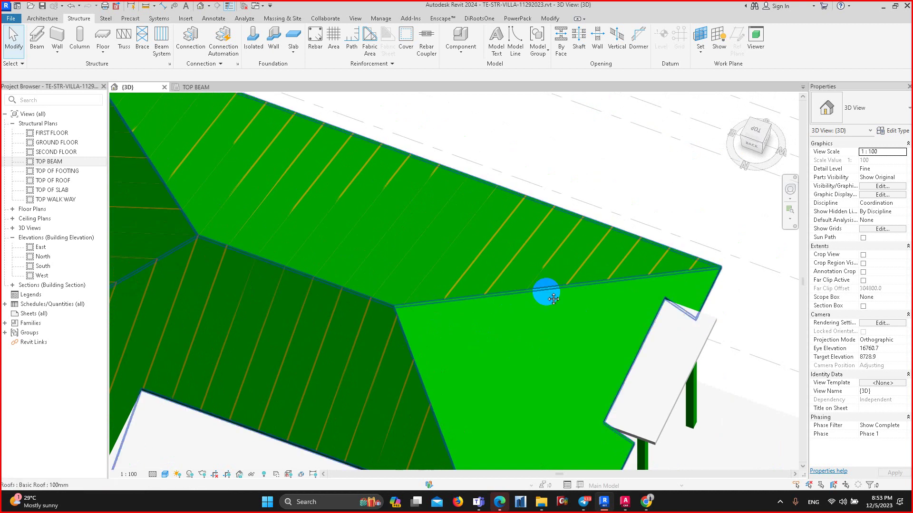
pyautogui.scroll(2, 385, 287)
pyautogui.scroll(3, 392, 233)
pyautogui.scroll(-2, 449, 264)
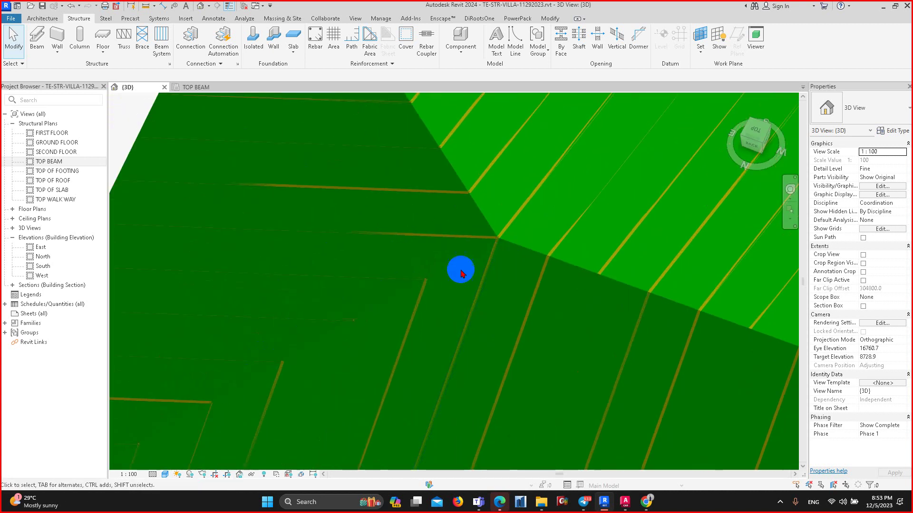
pyautogui.scroll(-2, 428, 290)
pyautogui.keyDown('shift'); pyautogui.moveTo(334, 313); pyautogui.dragTo(391, 269, button='middle'); pyautogui.keyUp('shift')
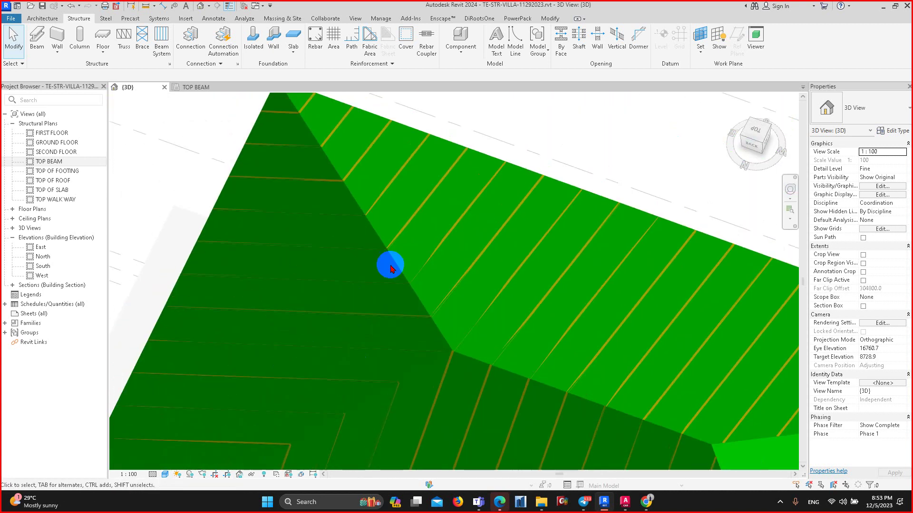
pyautogui.scroll(-2, 426, 271)
pyautogui.scroll(-2, 436, 191)
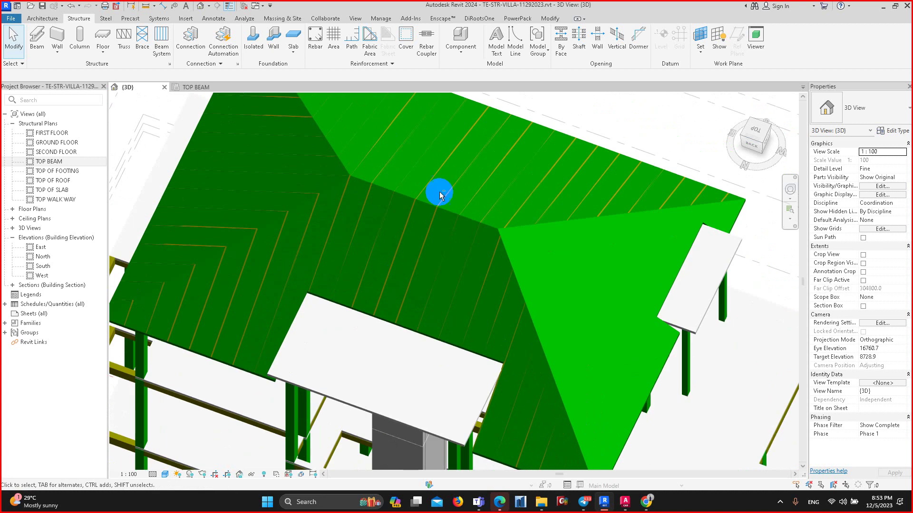
pyautogui.keyDown('shift'); pyautogui.moveTo(436, 192); pyautogui.dragTo(385, 137, button='middle'); pyautogui.keyUp('shift')
pyautogui.scroll(4, 458, 250)
pyautogui.scroll(-2, 447, 262)
pyautogui.scroll(-2, 434, 153)
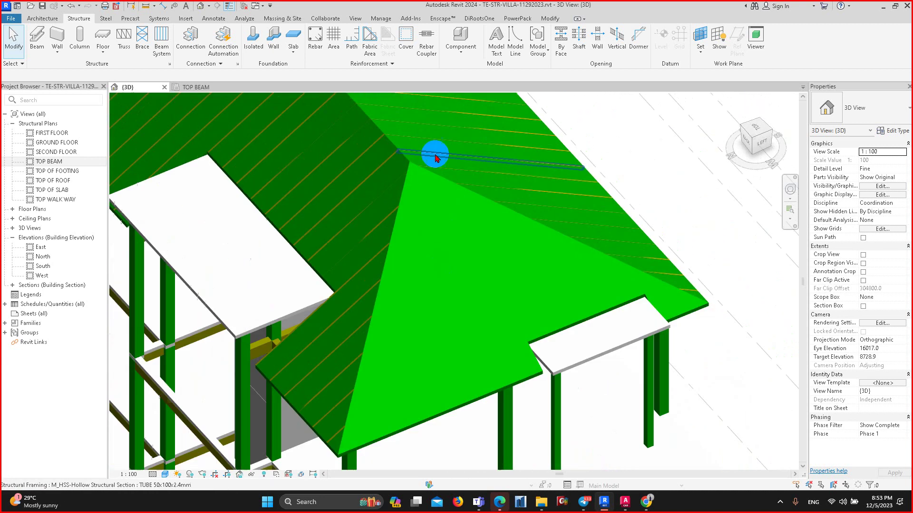
pyautogui.scroll(-2, 446, 238)
pyautogui.scroll(2, 473, 236)
pyautogui.keyDown('shift'); pyautogui.moveTo(473, 237); pyautogui.dragTo(466, 209, button='middle'); pyautogui.keyUp('shift')
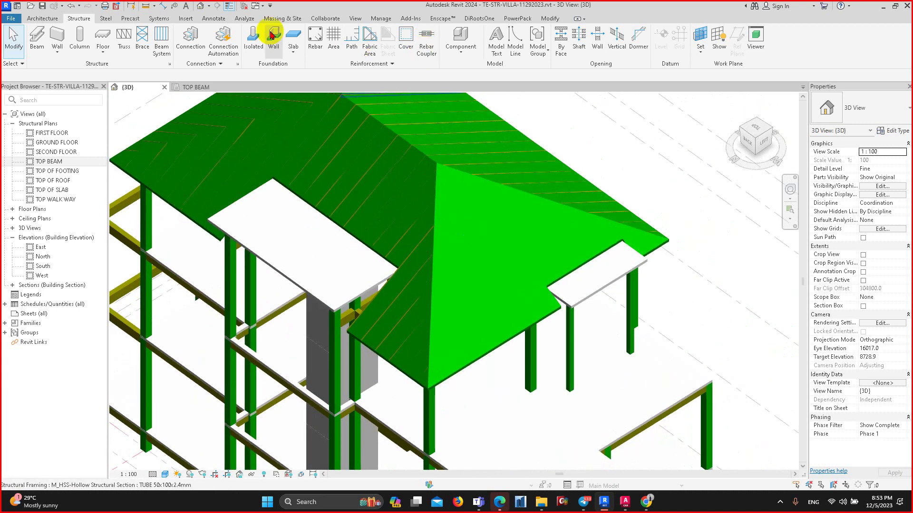
# - Start a new beam system sketch with the triangular hip roof face picked as its work plane
pyautogui.click(158, 36)
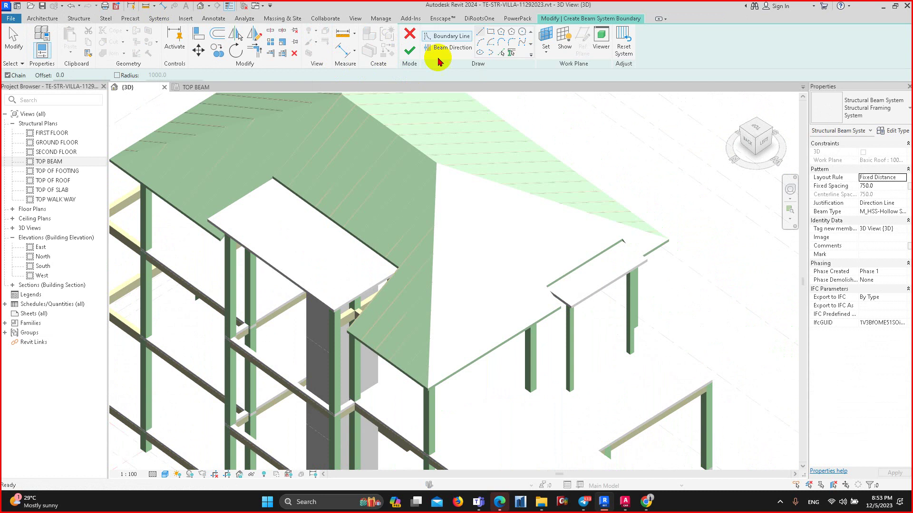
pyautogui.click(505, 53)
pyautogui.scroll(2, 455, 240)
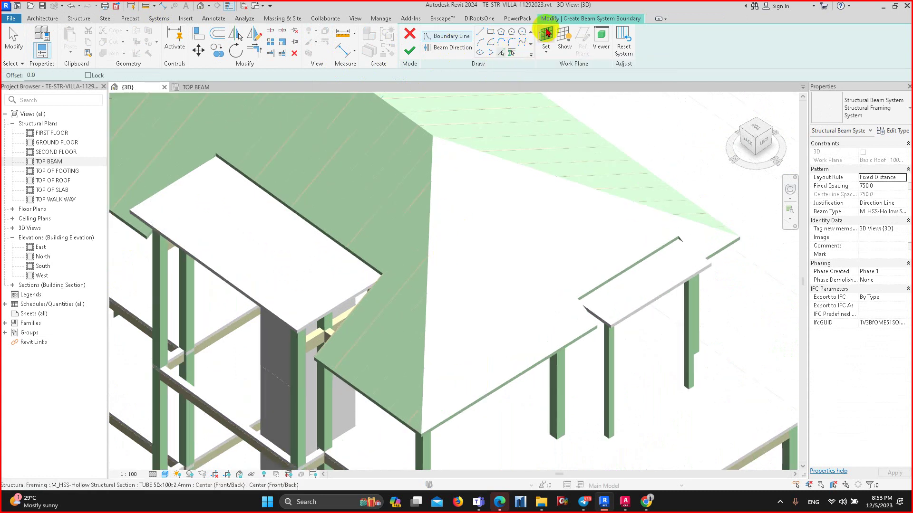
pyautogui.click(409, 33)
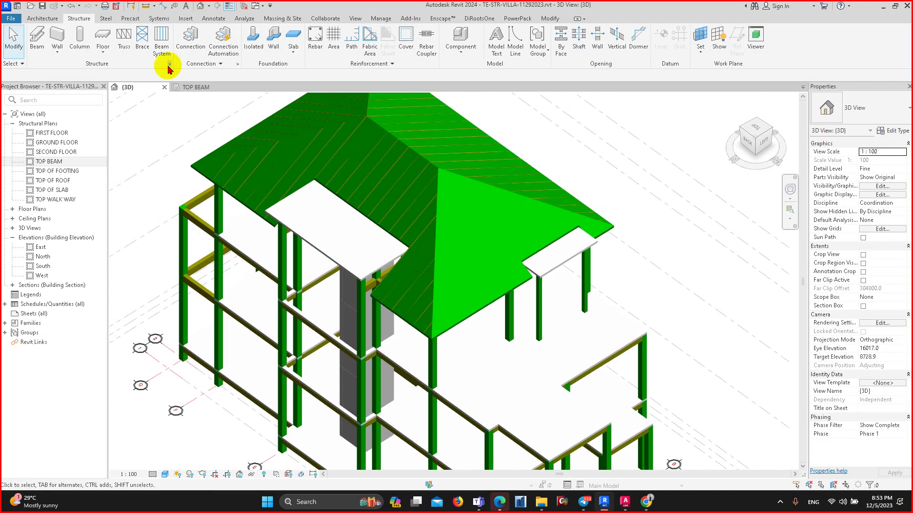
pyautogui.click(160, 38)
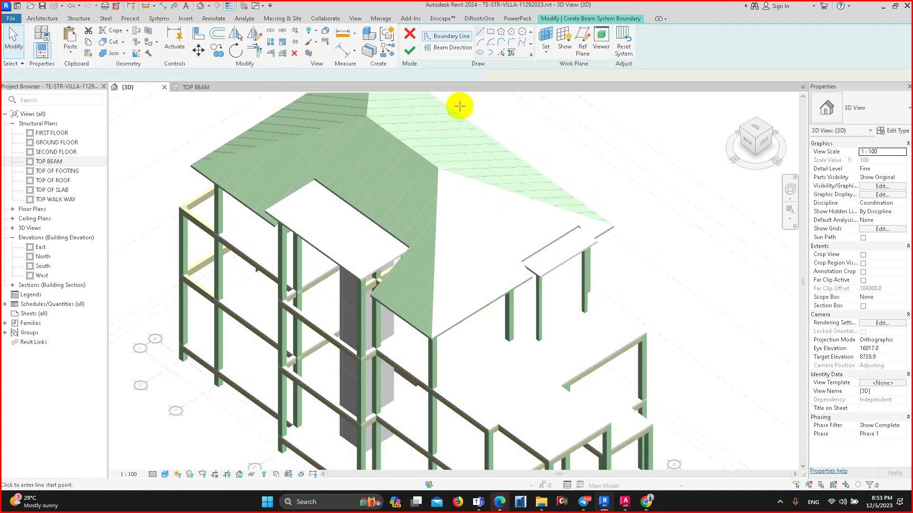
pyautogui.click(545, 36)
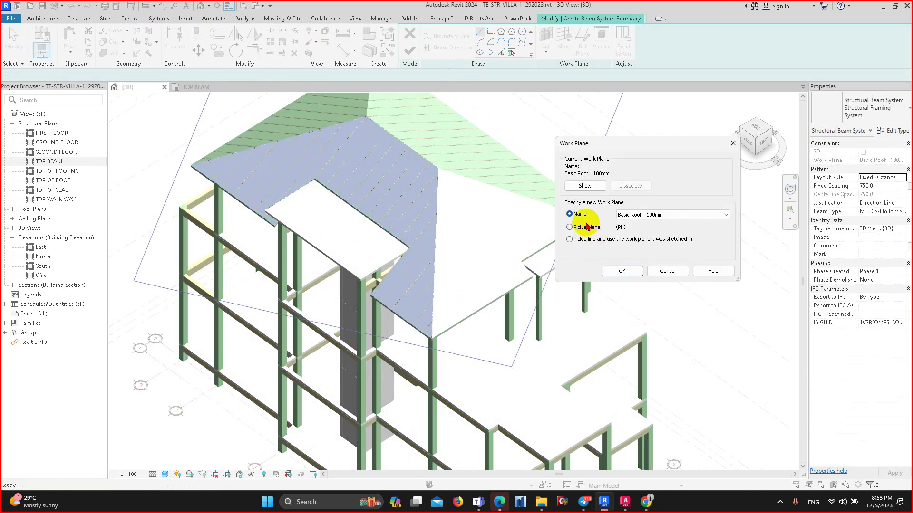
pyautogui.click(622, 271)
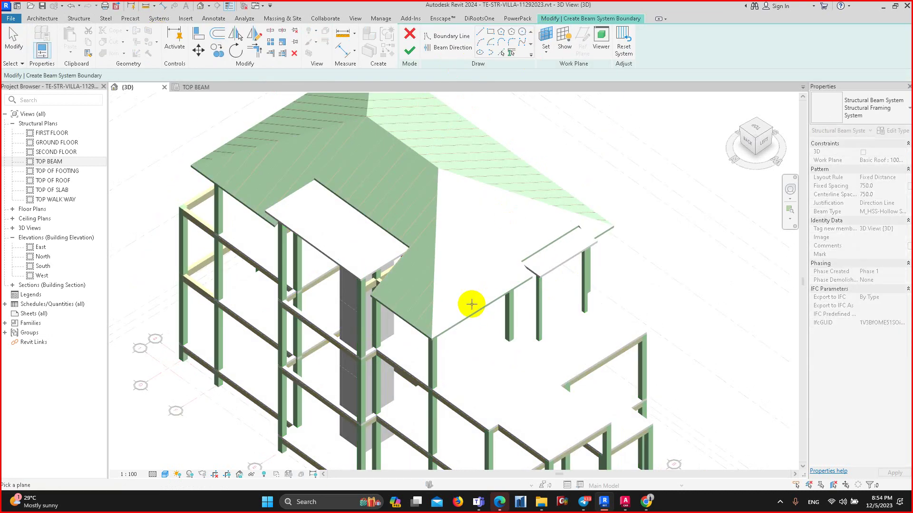
pyautogui.click(480, 310)
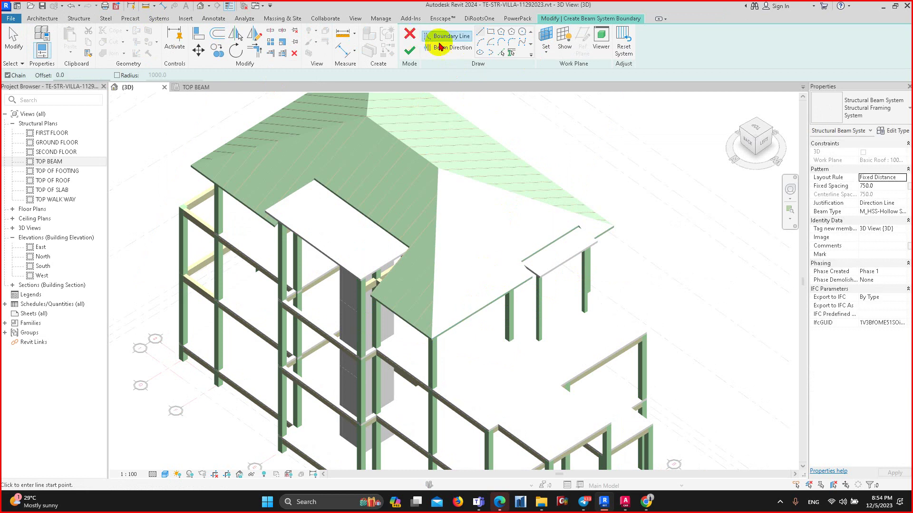
# - Pick the chain of roof edges on the hip face as boundary lines
pyautogui.click(502, 52)
pyautogui.scroll(3, 436, 175)
pyautogui.scroll(2, 438, 200)
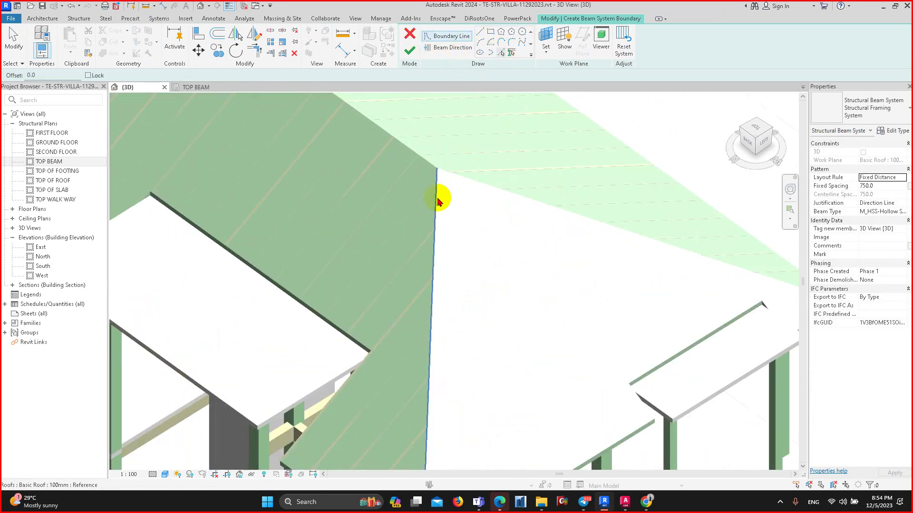
pyautogui.scroll(2, 438, 201)
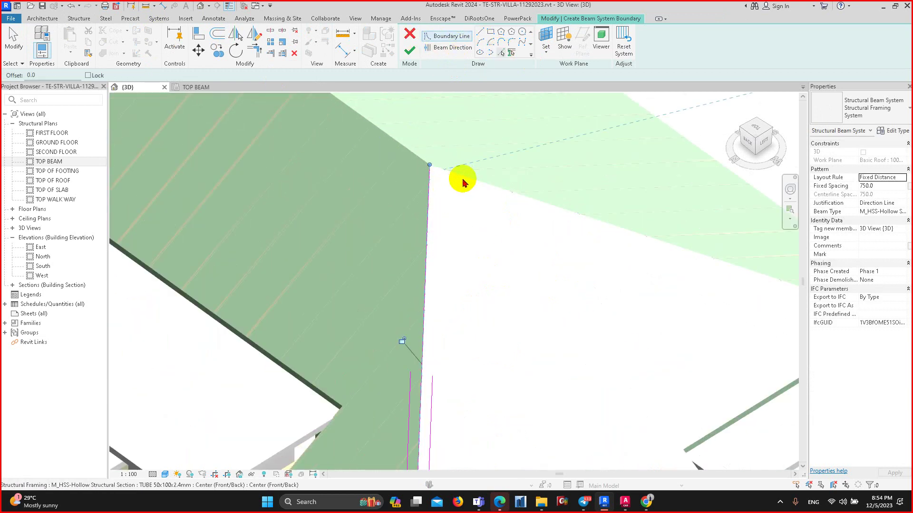
pyautogui.press('Tab')
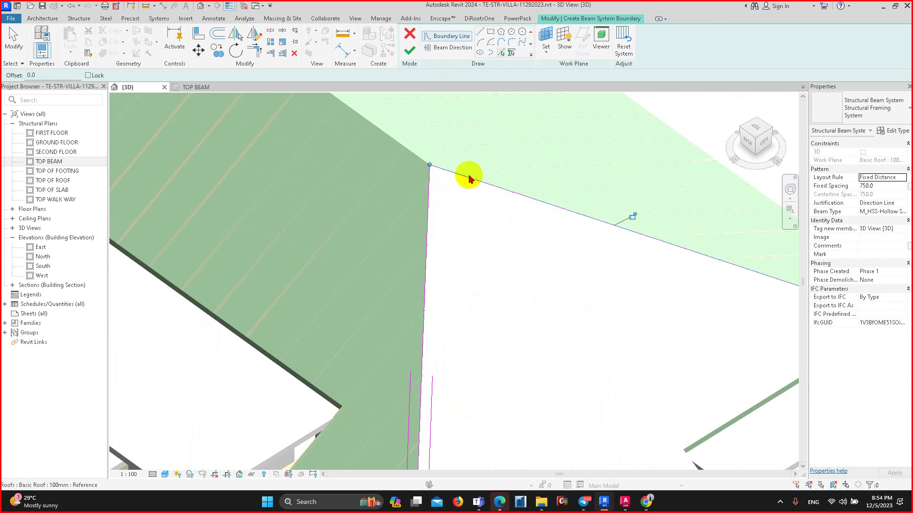
pyautogui.scroll(-4, 480, 183)
pyautogui.scroll(3, 489, 285)
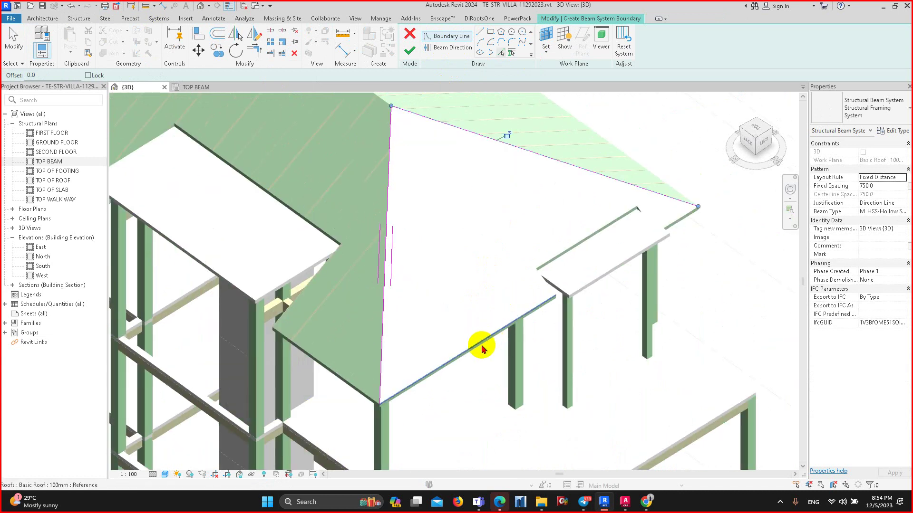
pyautogui.scroll(2, 490, 338)
pyautogui.scroll(2, 549, 297)
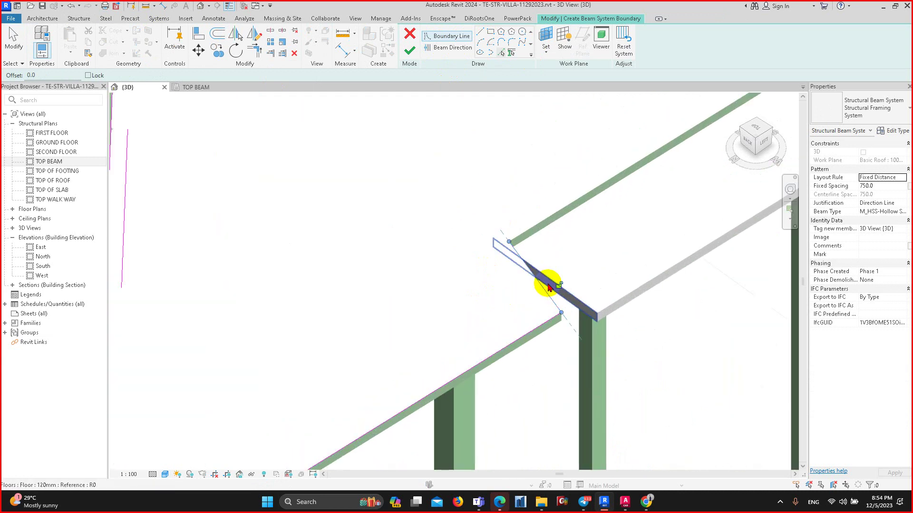
# - Add the short, upper and slanted notch edges around the slab to the boundary
pyautogui.click(549, 288)
pyautogui.click(539, 224)
pyautogui.moveTo(538, 220); pyautogui.dragTo(236, 304, button='middle')
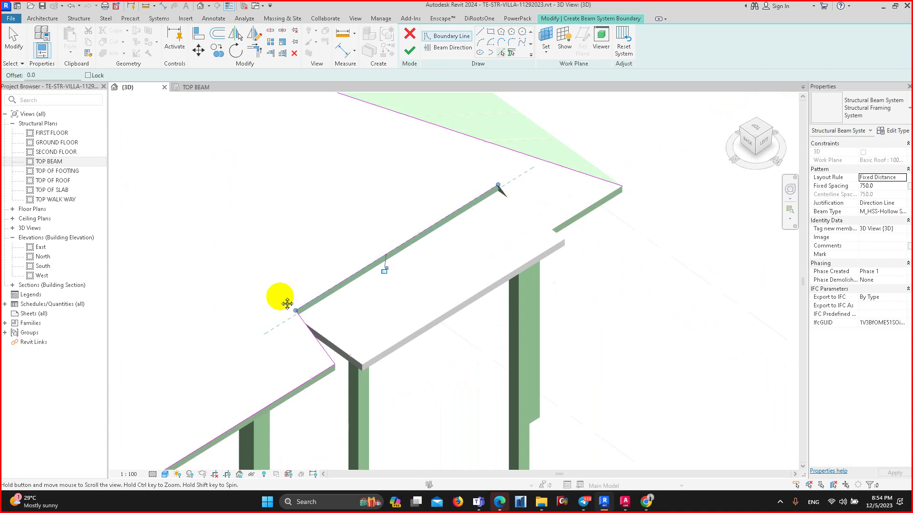
pyautogui.moveTo(422, 215)
pyautogui.keyDown('shift'); pyautogui.mouseDown(button='middle')
pyautogui.moveTo(530, 281)
pyautogui.moveTo(383, 257)
pyautogui.moveTo(442, 302)
pyautogui.mouseUp(button='middle'); pyautogui.keyUp('shift')
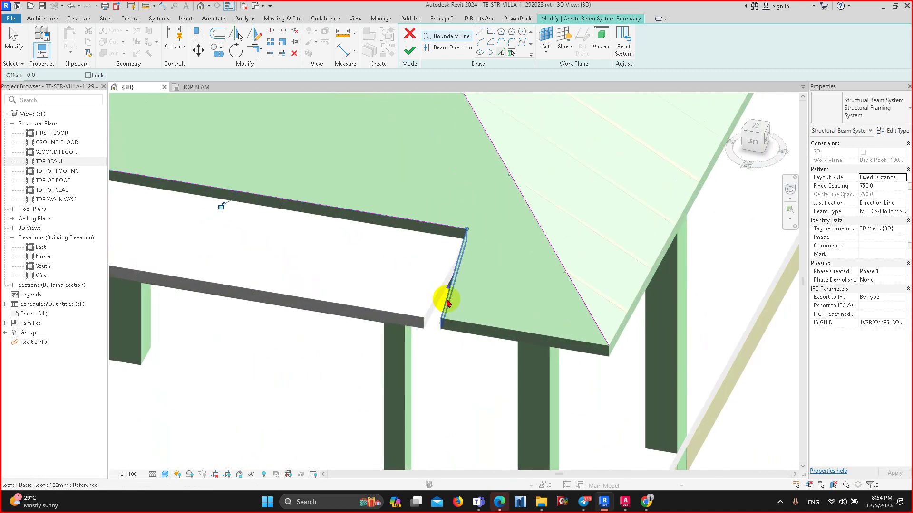
pyautogui.click(446, 300)
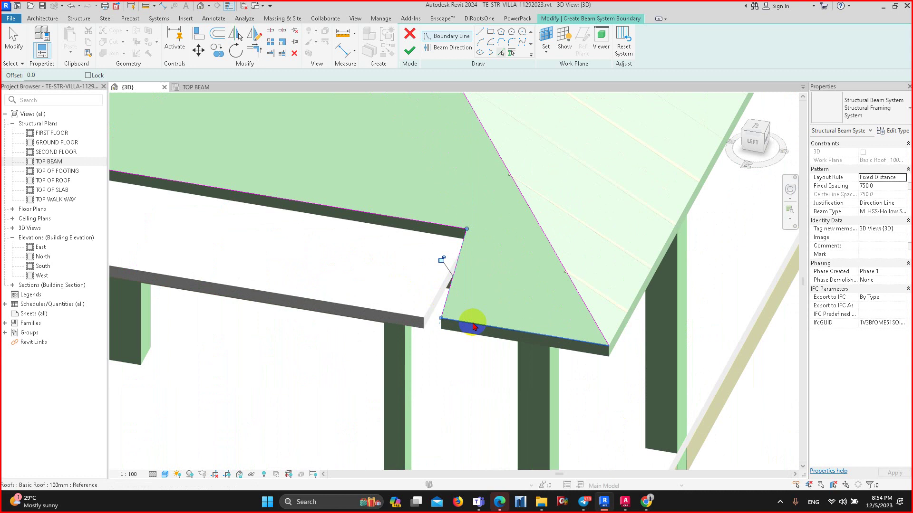
pyautogui.scroll(-5, 473, 326)
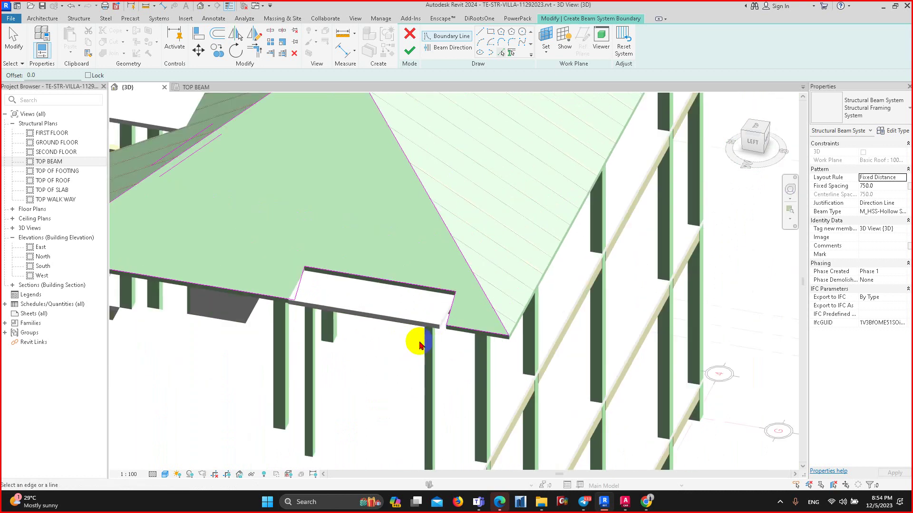
pyautogui.moveTo(420, 344)
pyautogui.keyDown('shift'); pyautogui.mouseDown(button='middle')
pyautogui.moveTo(475, 350)
pyautogui.moveTo(560, 287)
pyautogui.moveTo(452, 349)
pyautogui.moveTo(443, 290)
pyautogui.mouseUp(button='middle'); pyautogui.keyUp('shift')
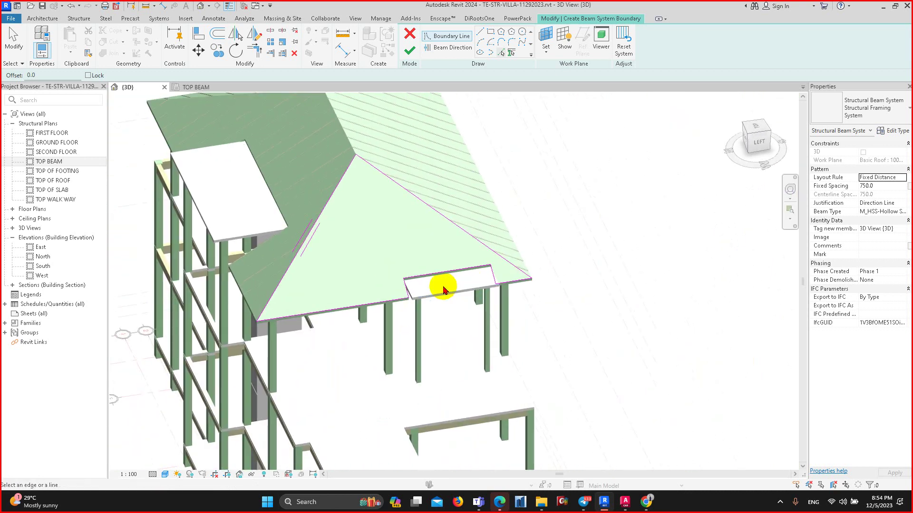
pyautogui.press('Escape')
pyautogui.scroll(2, 350, 275)
pyautogui.scroll(2, 350, 275)
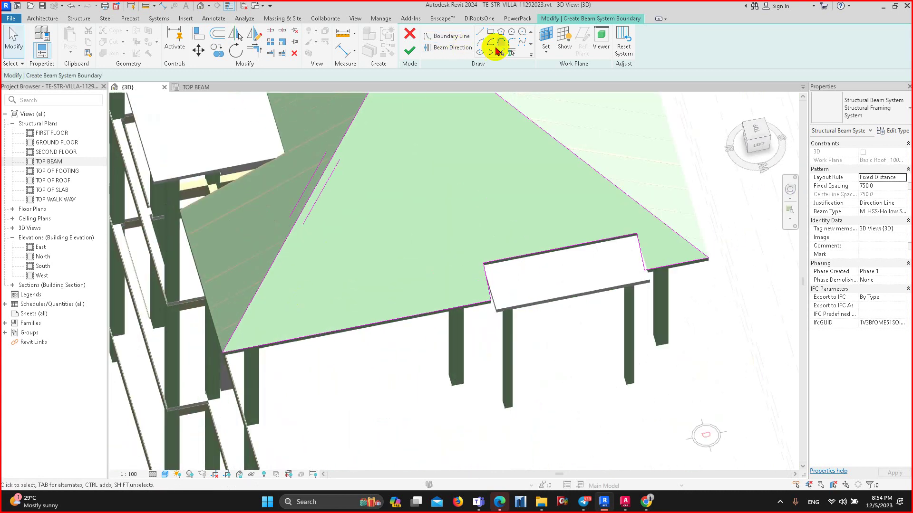
# - Draw a beam direction line up the slope from the eave to the hip edge, perpendicular to the eave
pyautogui.click(455, 48)
pyautogui.scroll(-1, 479, 94)
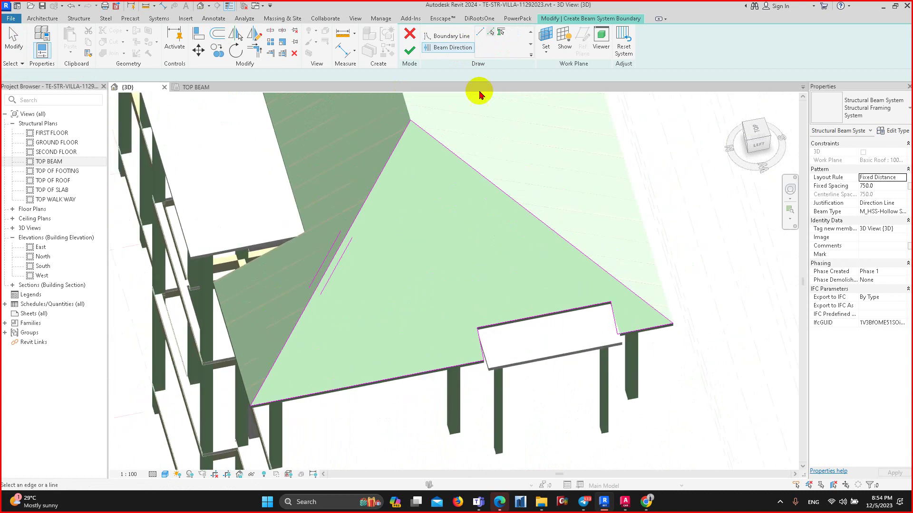
pyautogui.click(481, 33)
pyautogui.scroll(-2, 498, 308)
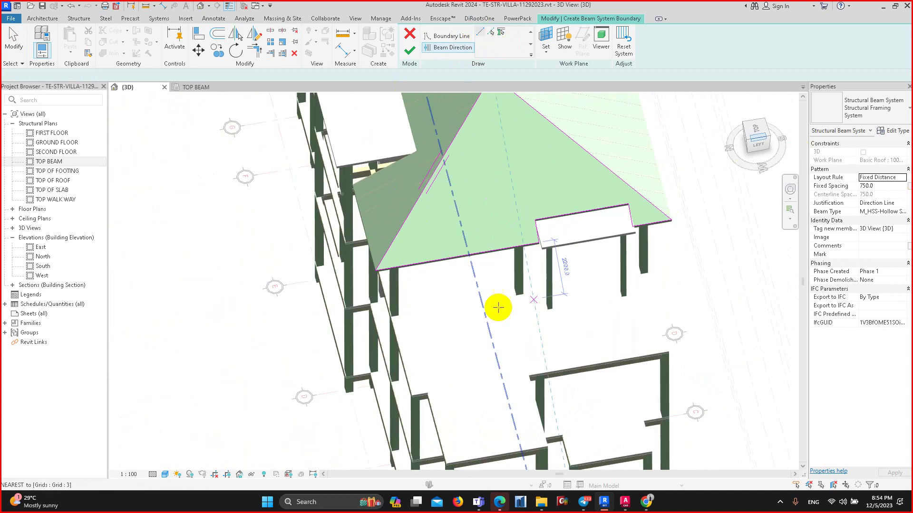
pyautogui.scroll(2, 397, 253)
pyautogui.scroll(2, 452, 228)
pyautogui.scroll(2, 399, 287)
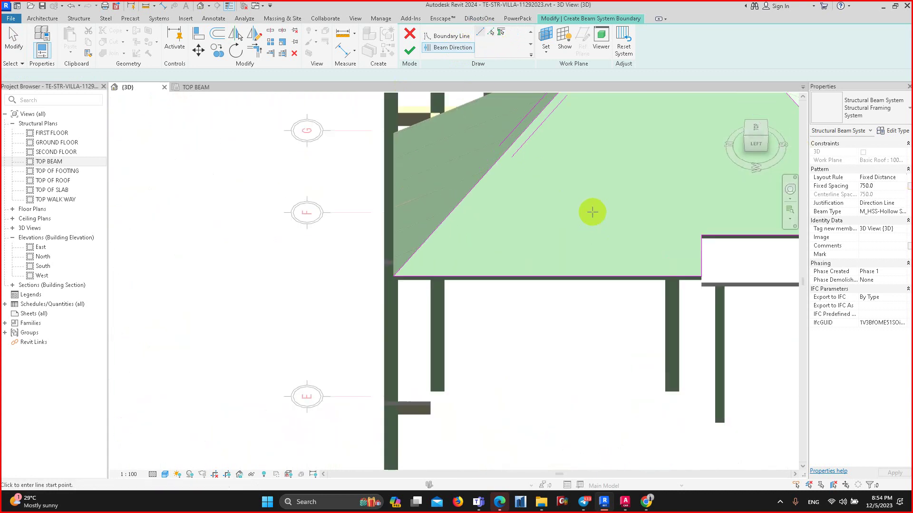
pyautogui.scroll(1, 423, 255)
pyautogui.scroll(1, 412, 210)
pyautogui.scroll(1, 414, 209)
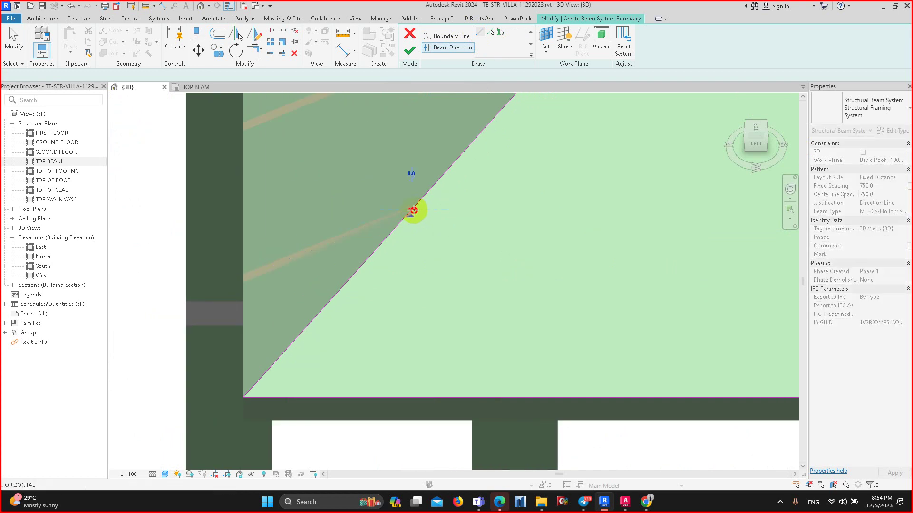
pyautogui.press('Escape')
pyautogui.press('Escape')
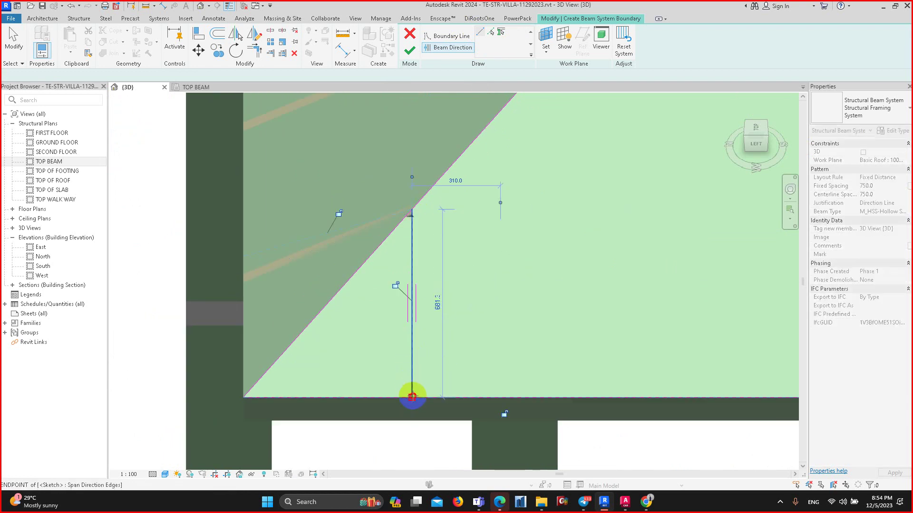
pyautogui.scroll(-2, 440, 340)
pyautogui.scroll(-2, 373, 308)
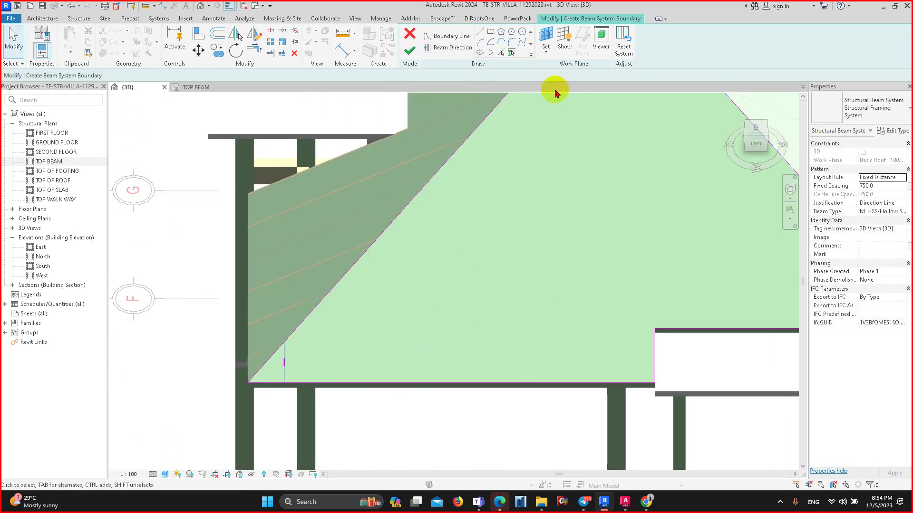
# - Finish the notched hip face's beam system so rafters fill the face
pyautogui.click(407, 56)
pyautogui.scroll(1, 523, 295)
pyautogui.scroll(2, 553, 230)
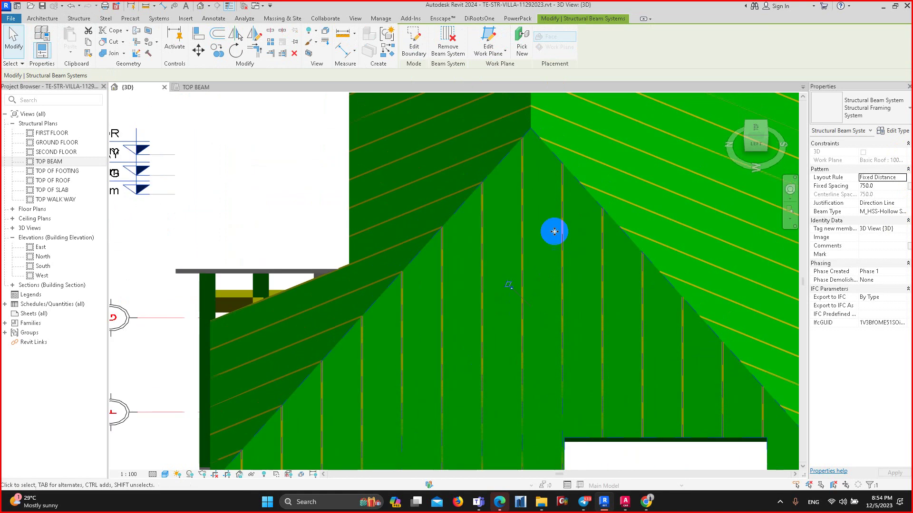
pyautogui.scroll(1, 520, 230)
pyautogui.scroll(-1, 520, 228)
pyautogui.scroll(-1, 519, 185)
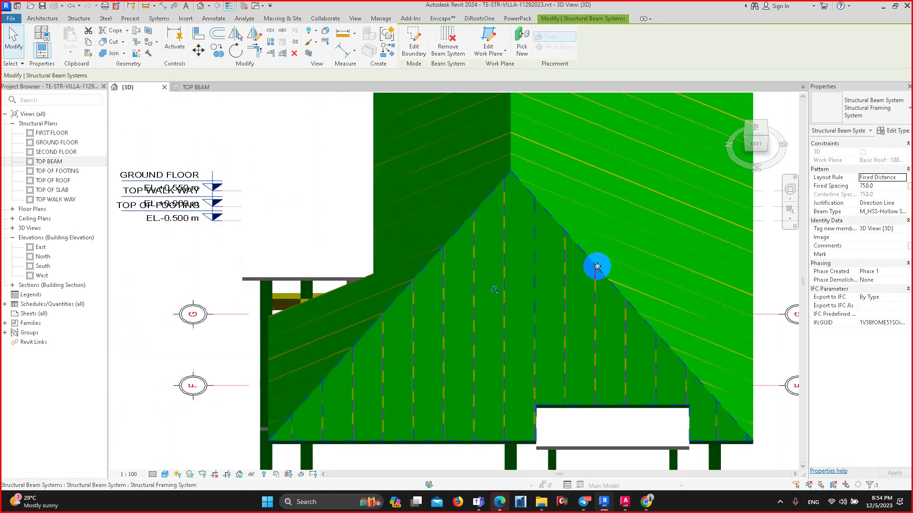
pyautogui.scroll(2, 470, 157)
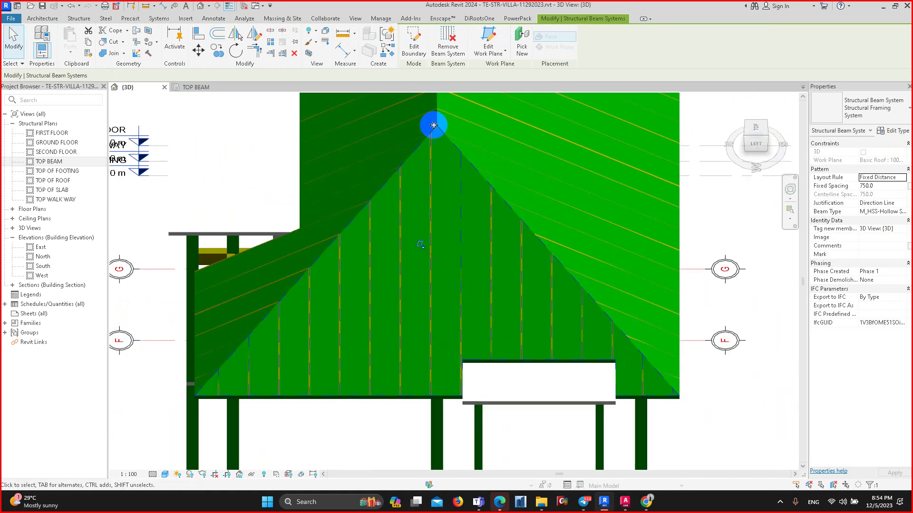
pyautogui.scroll(1, 407, 122)
pyautogui.scroll(-2, 577, 306)
pyautogui.scroll(-1, 520, 224)
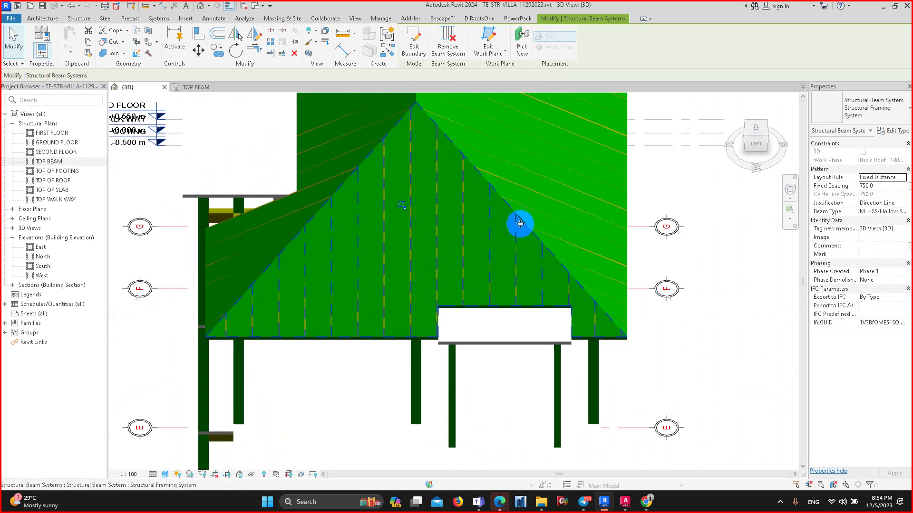
pyautogui.scroll(2, 625, 342)
pyautogui.moveTo(597, 320)
pyautogui.keyDown('shift'); pyautogui.mouseDown(button='middle')
pyautogui.moveTo(521, 261)
pyautogui.moveTo(687, 275)
pyautogui.moveTo(536, 195)
pyautogui.moveTo(479, 199)
pyautogui.moveTo(574, 234)
pyautogui.moveTo(543, 306)
pyautogui.moveTo(622, 319)
pyautogui.moveTo(672, 275)
pyautogui.moveTo(618, 299)
pyautogui.mouseUp(button='middle'); pyautogui.keyUp('shift')
pyautogui.write('800')
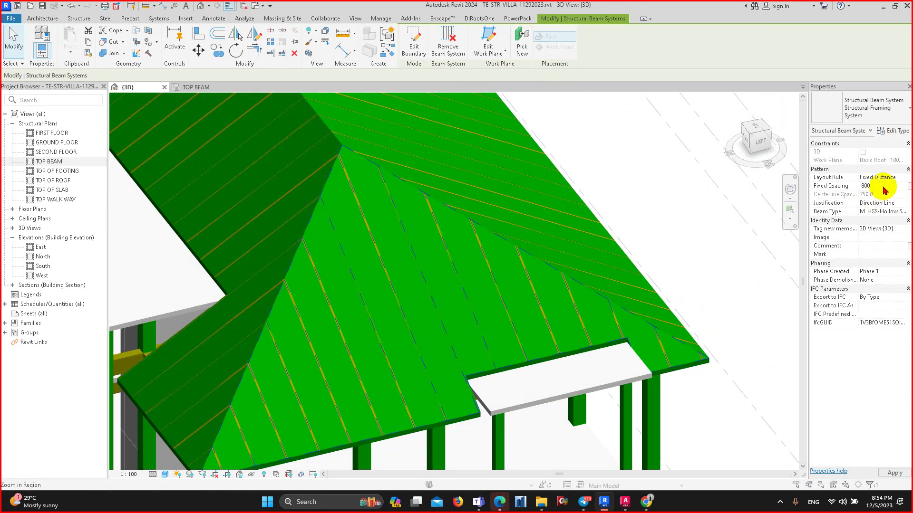
# - Change the roof beam systems' Fixed Spacing from 750 to 800
pyautogui.press('Return')
pyautogui.press('Return')
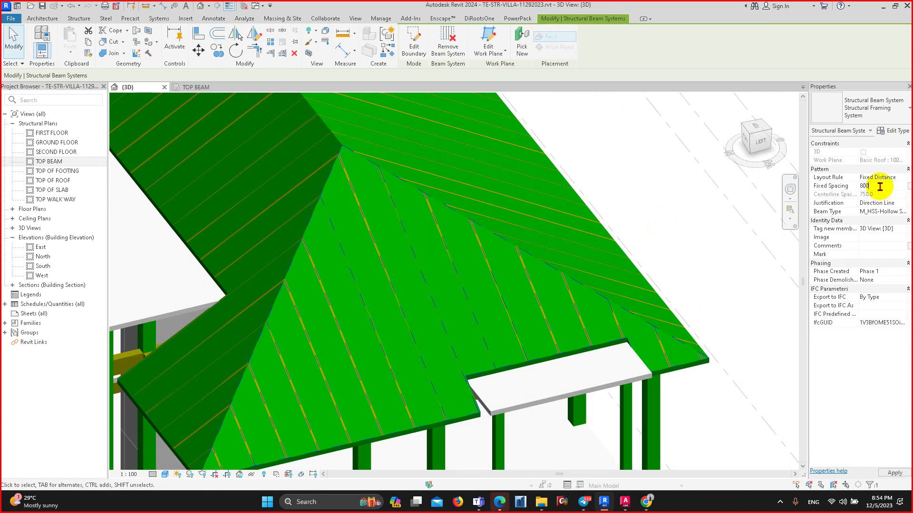
pyautogui.moveTo(513, 228)
pyautogui.mouseDown(button='middle')
pyautogui.moveTo(430, 224)
pyautogui.moveTo(475, 329)
pyautogui.moveTo(489, 275)
pyautogui.moveTo(481, 241)
pyautogui.moveTo(341, 231)
pyautogui.moveTo(428, 346)
pyautogui.moveTo(423, 238)
pyautogui.moveTo(774, 444)
pyautogui.moveTo(505, 234)
pyautogui.moveTo(446, 311)
pyautogui.mouseUp(button='middle')
pyautogui.press('Escape')
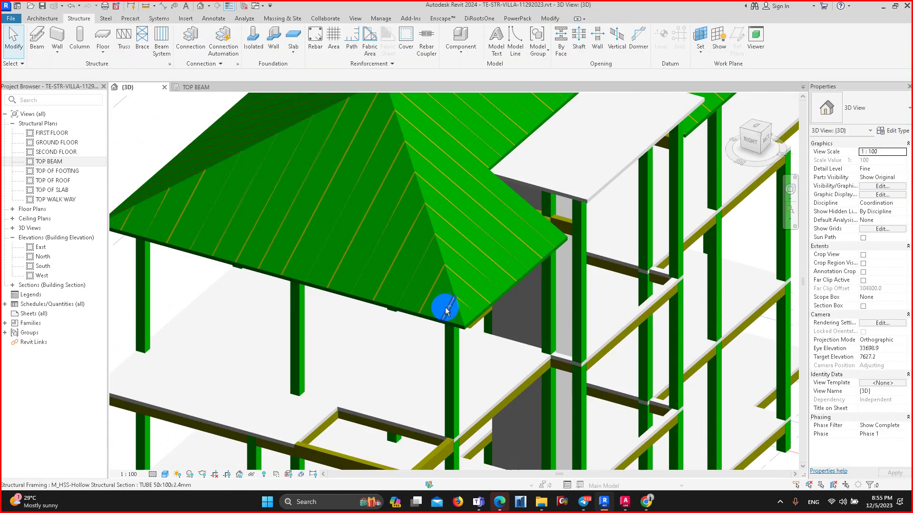
pyautogui.click(273, 275)
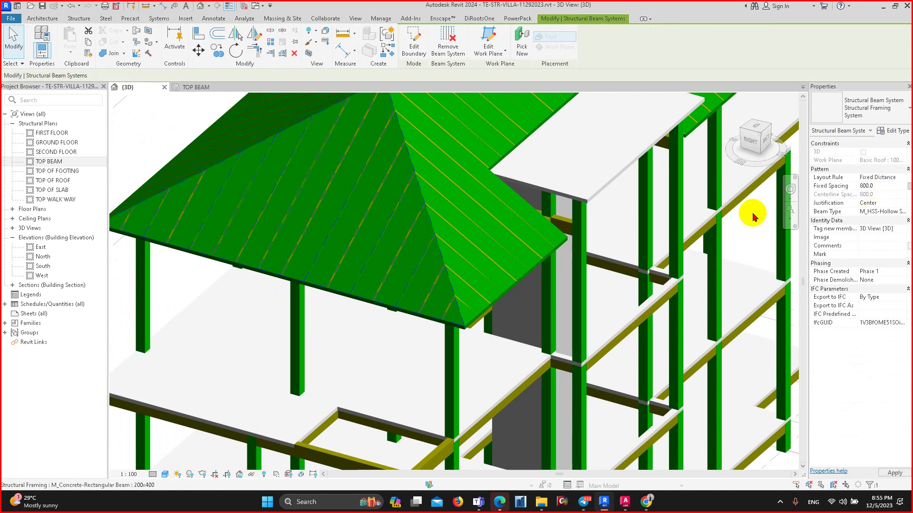
pyautogui.scroll(2, 379, 224)
pyautogui.scroll(2, 411, 204)
pyautogui.scroll(2, 429, 306)
pyautogui.scroll(1, 430, 306)
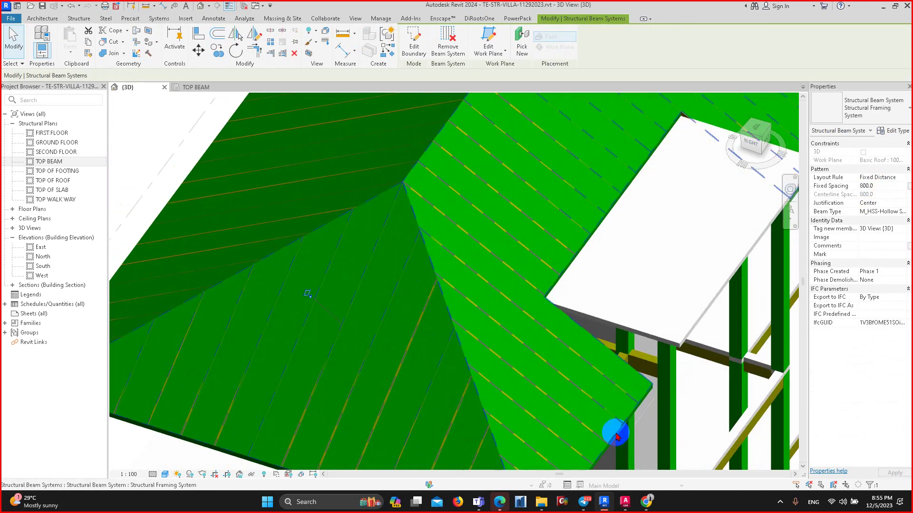
pyautogui.click(615, 436)
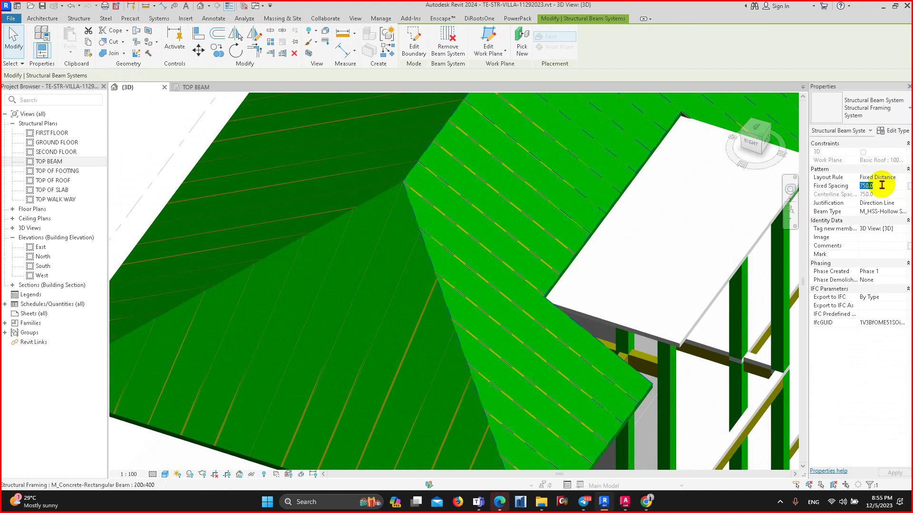
pyautogui.scroll(2, 424, 229)
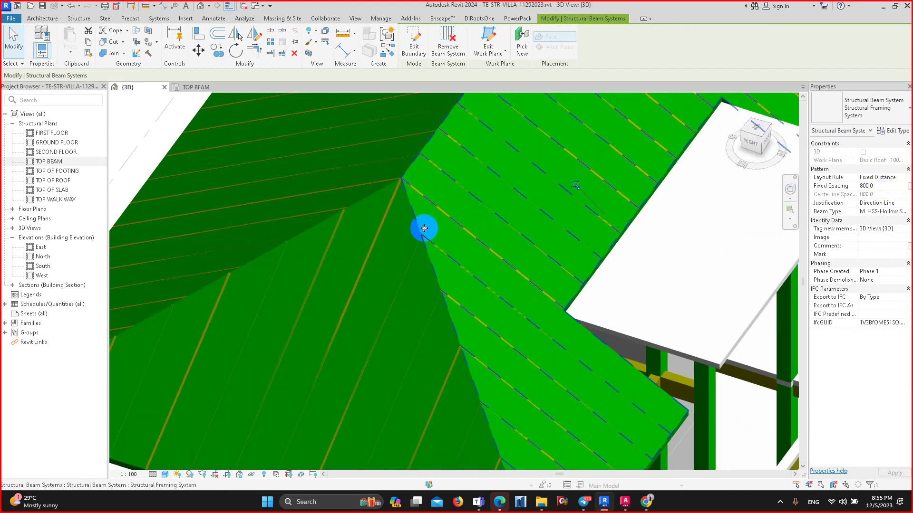
pyautogui.scroll(2, 393, 256)
pyautogui.press('Escape')
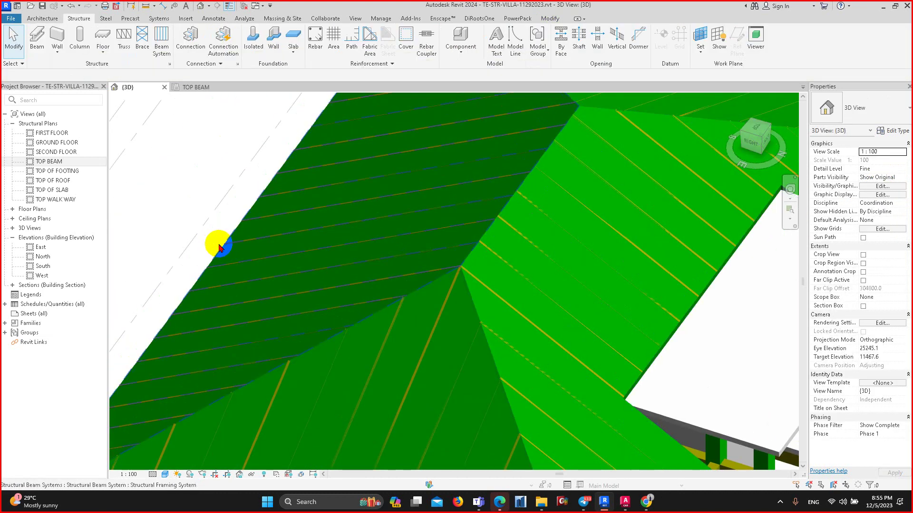
pyautogui.click(222, 249)
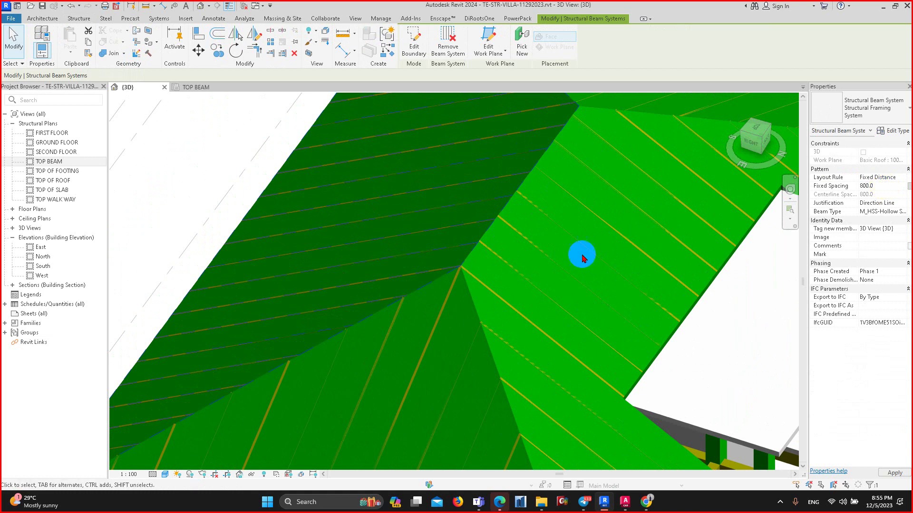
pyautogui.moveTo(582, 258)
pyautogui.keyDown('shift'); pyautogui.mouseDown(button='middle')
pyautogui.moveTo(615, 277)
pyautogui.moveTo(481, 296)
pyautogui.mouseUp(button='middle'); pyautogui.keyUp('shift')
pyautogui.moveTo(578, 318)
pyautogui.keyDown('shift'); pyautogui.mouseDown(button='middle')
pyautogui.moveTo(445, 338)
pyautogui.moveTo(418, 220)
pyautogui.moveTo(418, 230)
pyautogui.moveTo(373, 218)
pyautogui.moveTo(386, 248)
pyautogui.mouseUp(button='middle'); pyautogui.keyUp('shift')
pyautogui.press('Escape')
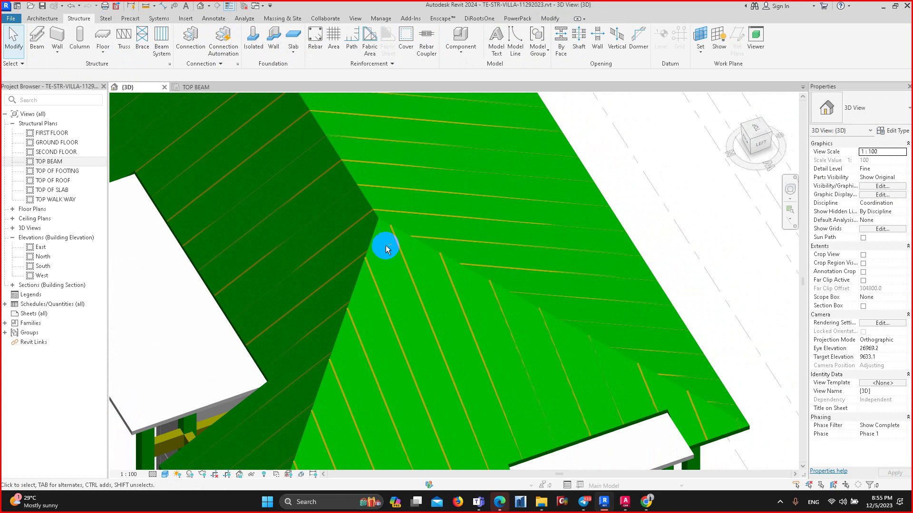
pyautogui.scroll(-2, 386, 248)
pyautogui.scroll(-2, 412, 233)
pyautogui.scroll(1, 398, 259)
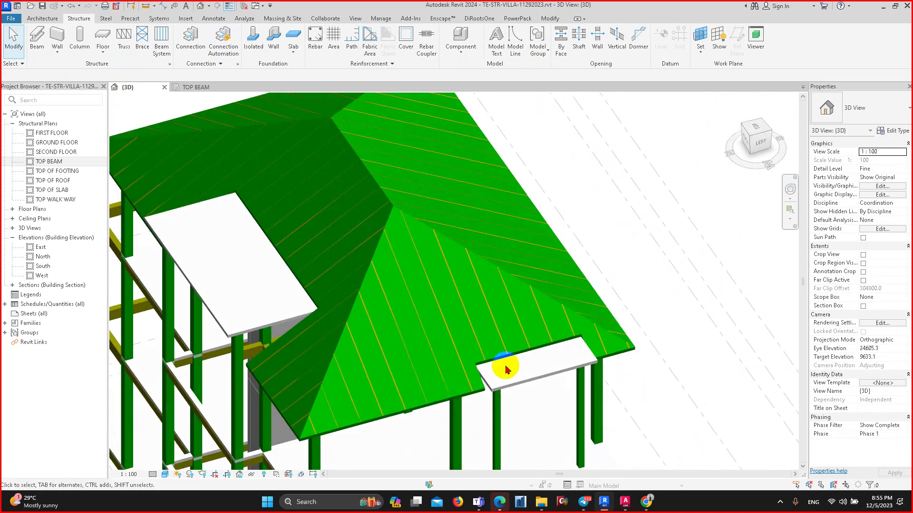
pyautogui.moveTo(608, 316)
pyautogui.keyDown('shift'); pyautogui.mouseDown(button='middle')
pyautogui.moveTo(509, 352)
pyautogui.moveTo(577, 340)
pyautogui.moveTo(526, 352)
pyautogui.moveTo(501, 287)
pyautogui.mouseUp(button='middle'); pyautogui.keyUp('shift')
pyautogui.scroll(1, 501, 287)
pyautogui.scroll(1, 471, 336)
pyautogui.scroll(2, 457, 256)
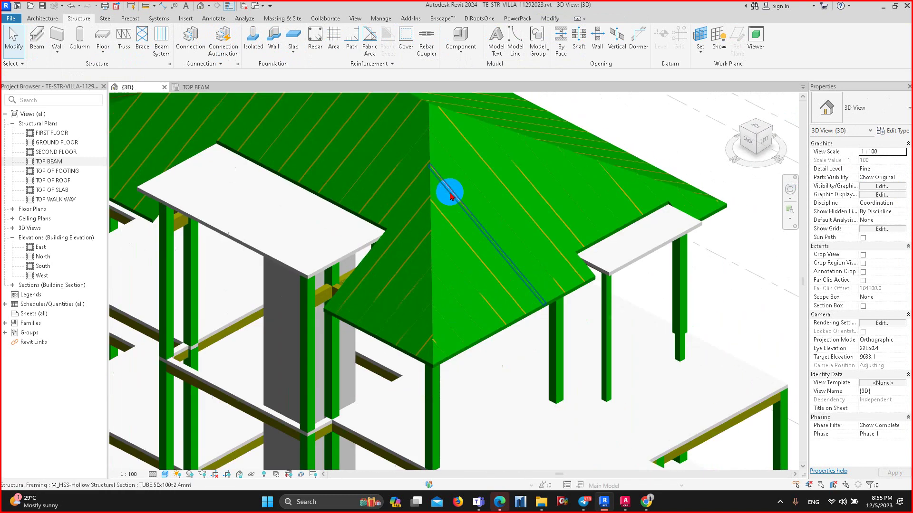
pyautogui.keyDown('shift'); pyautogui.moveTo(447, 332); pyautogui.dragTo(474, 346, button='middle'); pyautogui.keyUp('shift')
pyautogui.click(481, 346)
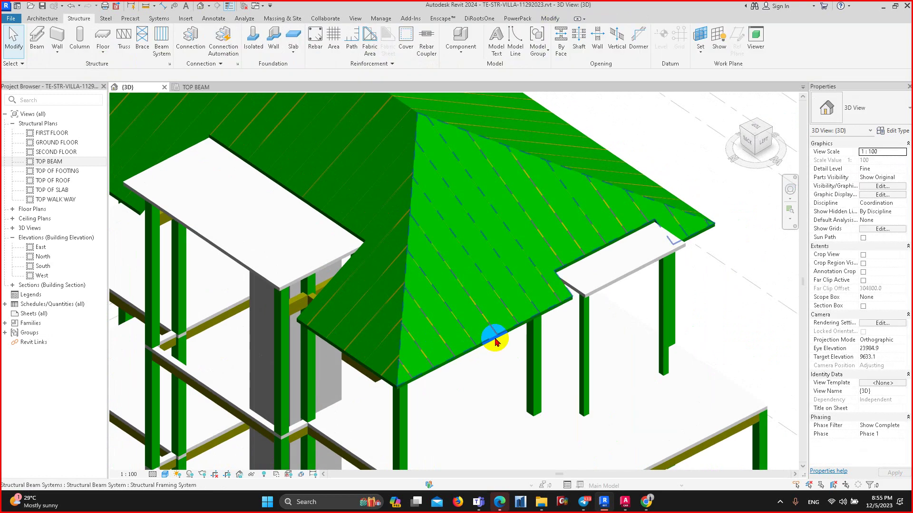
pyautogui.click(360, 360)
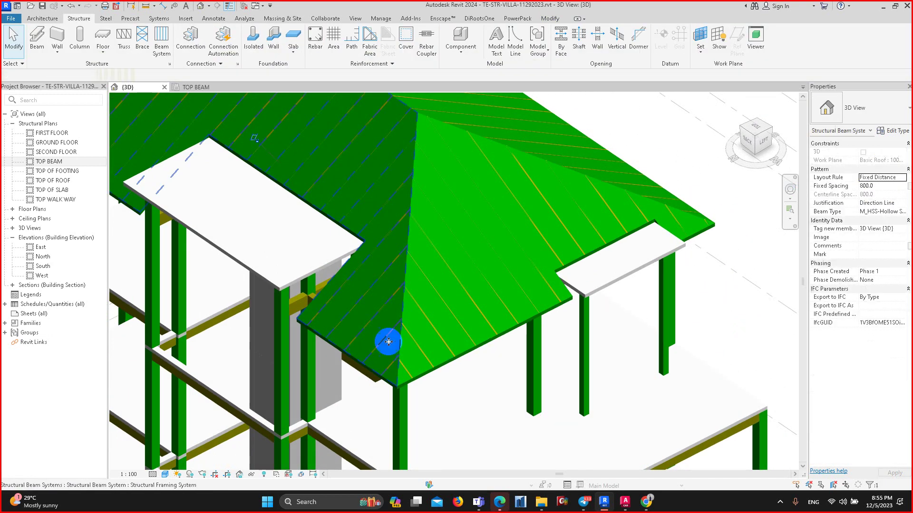
pyautogui.scroll(2, 546, 212)
pyautogui.press('Escape')
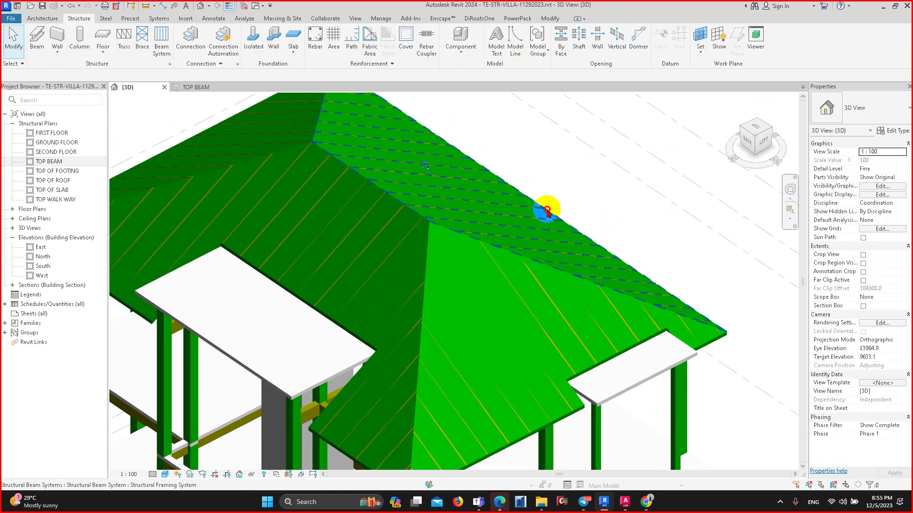
pyautogui.click(546, 212)
pyautogui.press('Escape')
pyautogui.scroll(-3, 530, 210)
pyautogui.scroll(-2, 383, 180)
pyautogui.moveTo(532, 281)
pyautogui.keyDown('shift'); pyautogui.mouseDown(button='middle')
pyautogui.moveTo(487, 205)
pyautogui.moveTo(464, 238)
pyautogui.moveTo(507, 230)
pyautogui.mouseUp(button='middle'); pyautogui.keyUp('shift')
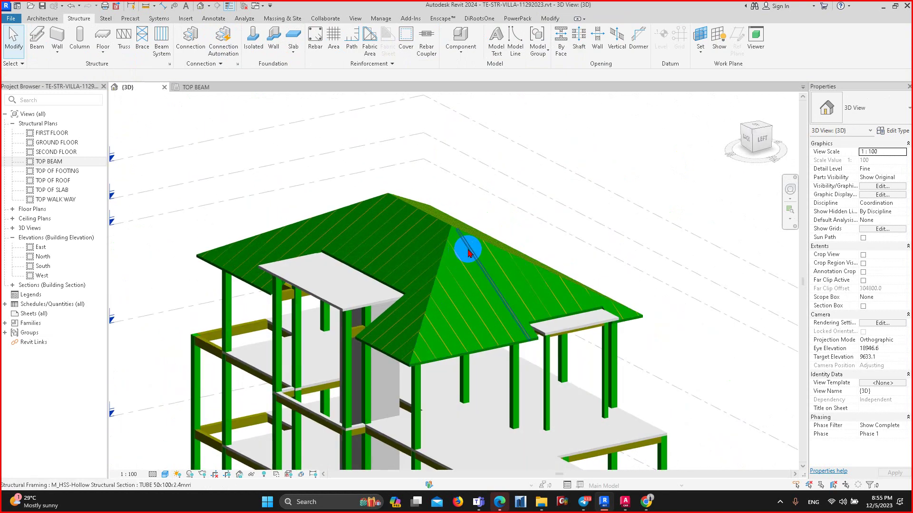
pyautogui.scroll(2, 462, 310)
pyautogui.scroll(2, 477, 356)
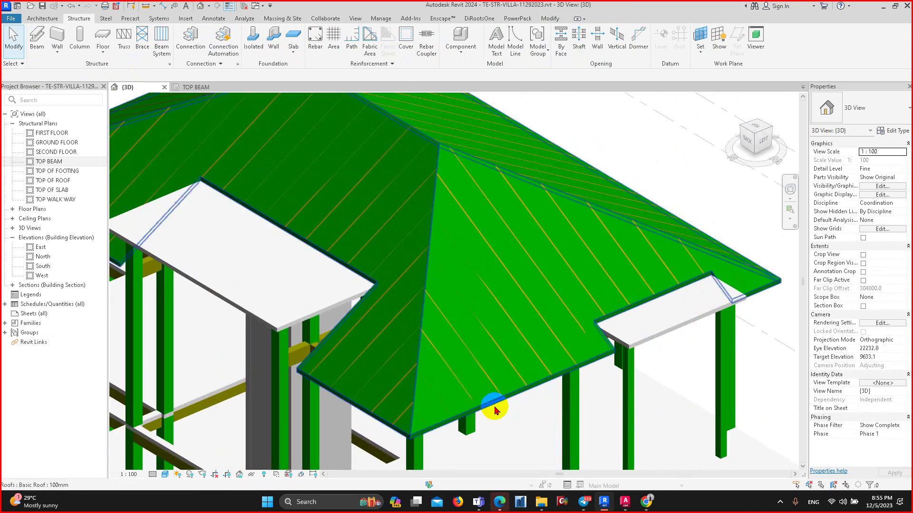
pyautogui.scroll(2, 488, 408)
pyautogui.click(488, 407)
# - Hide the roof elements in the 3D view to expose the rafters
pyautogui.rightClick(588, 129)
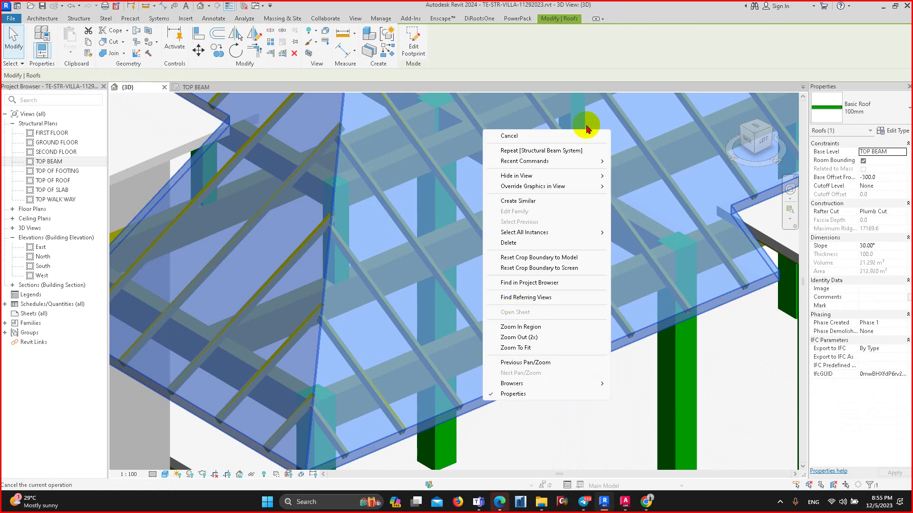
pyautogui.click(624, 175)
pyautogui.scroll(-2, 546, 187)
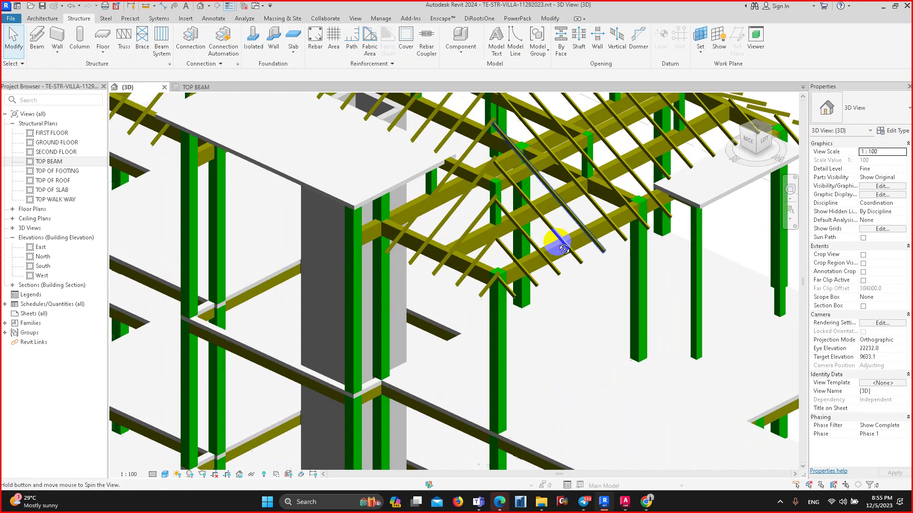
pyautogui.scroll(-2, 611, 246)
pyautogui.scroll(-2, 550, 180)
pyautogui.scroll(-2, 531, 327)
pyautogui.scroll(-2, 490, 210)
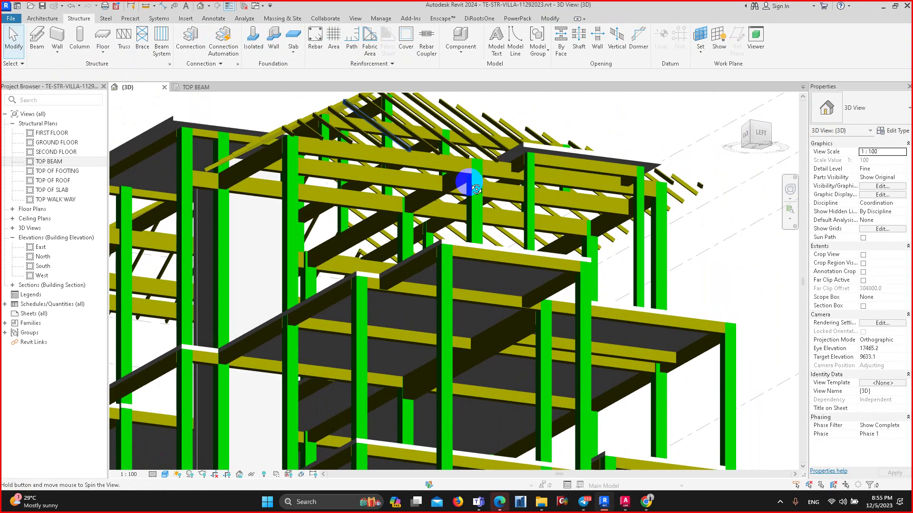
pyautogui.scroll(4, 464, 189)
pyautogui.moveTo(494, 320); pyautogui.dragTo(506, 291, button='middle')
pyautogui.scroll(2, 494, 281)
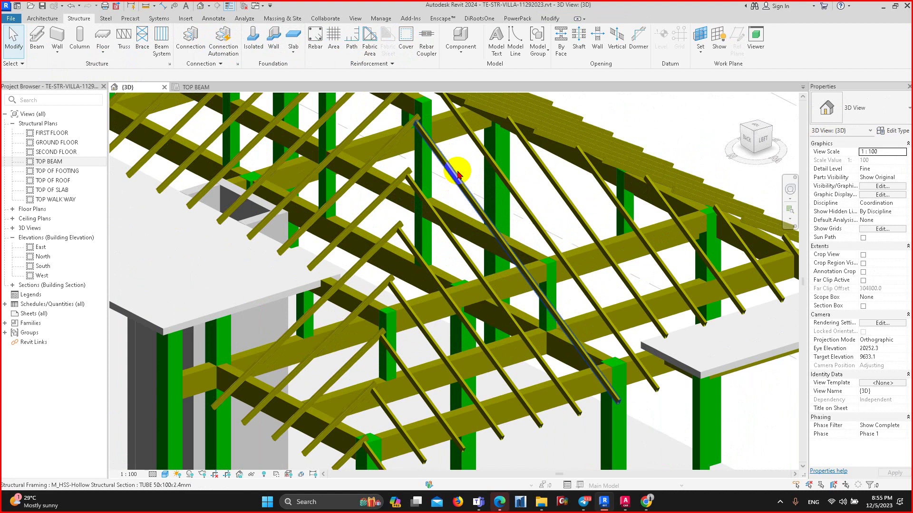
# - Select all visible HSS tube rafters and set their z Justification to Bottom
pyautogui.click(458, 175)
pyautogui.scroll(-2, 452, 177)
pyautogui.scroll(-2, 447, 223)
pyautogui.rightClick(447, 265)
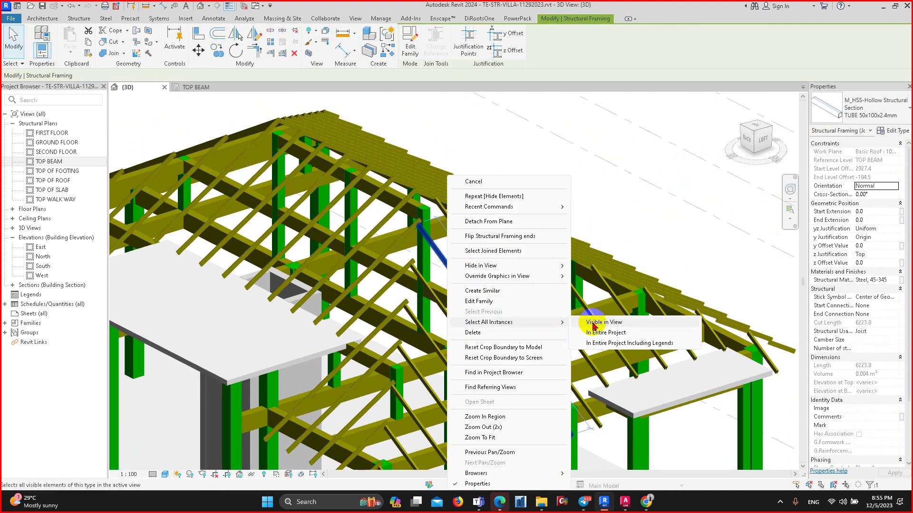
pyautogui.click(598, 324)
pyautogui.moveTo(555, 295)
pyautogui.keyDown('shift'); pyautogui.mouseDown(button='middle')
pyautogui.moveTo(591, 305)
pyautogui.moveTo(519, 321)
pyautogui.moveTo(464, 260)
pyautogui.moveTo(475, 266)
pyautogui.mouseUp(button='middle'); pyautogui.keyUp('shift')
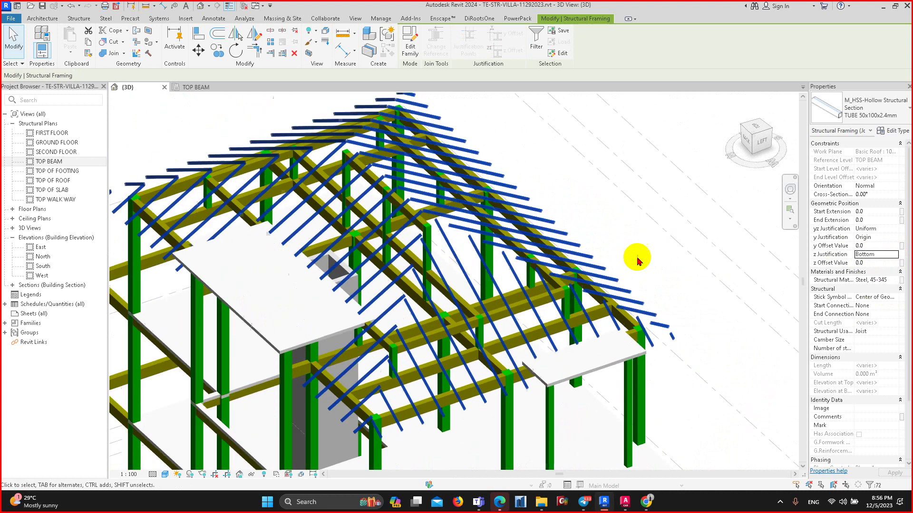
pyautogui.scroll(5, 636, 257)
pyautogui.moveTo(523, 228)
pyautogui.mouseDown(button='middle')
pyautogui.moveTo(448, 207)
pyautogui.moveTo(391, 103)
pyautogui.moveTo(416, 106)
pyautogui.moveTo(427, 133)
pyautogui.moveTo(416, 104)
pyautogui.moveTo(430, 115)
pyautogui.moveTo(421, 119)
pyautogui.mouseUp(button='middle')
pyautogui.scroll(-2, 433, 179)
pyautogui.press('Escape')
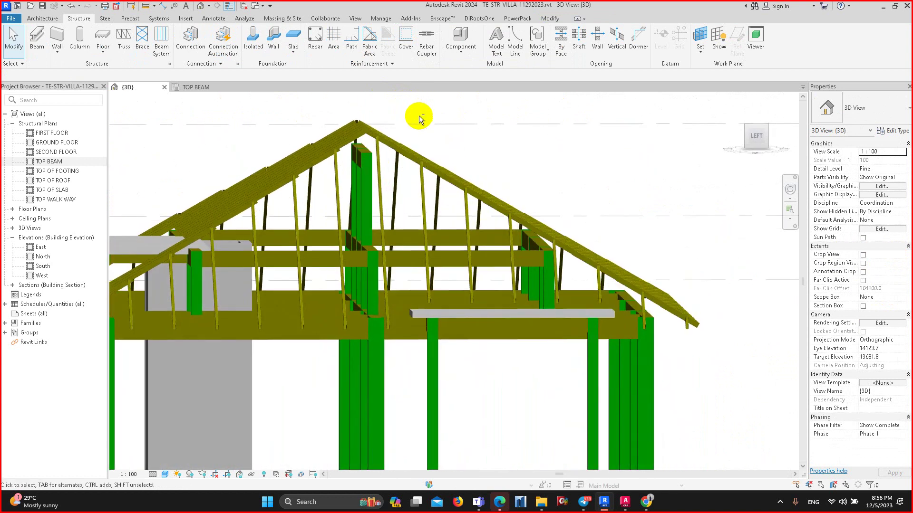
# - Select all 72 tube rafters in the entire project and set their z Justification to Top
pyautogui.moveTo(474, 246)
pyautogui.keyDown('shift'); pyautogui.mouseDown(button='middle')
pyautogui.moveTo(570, 295)
pyautogui.moveTo(606, 327)
pyautogui.mouseUp(button='middle'); pyautogui.keyUp('shift')
pyautogui.scroll(4, 606, 327)
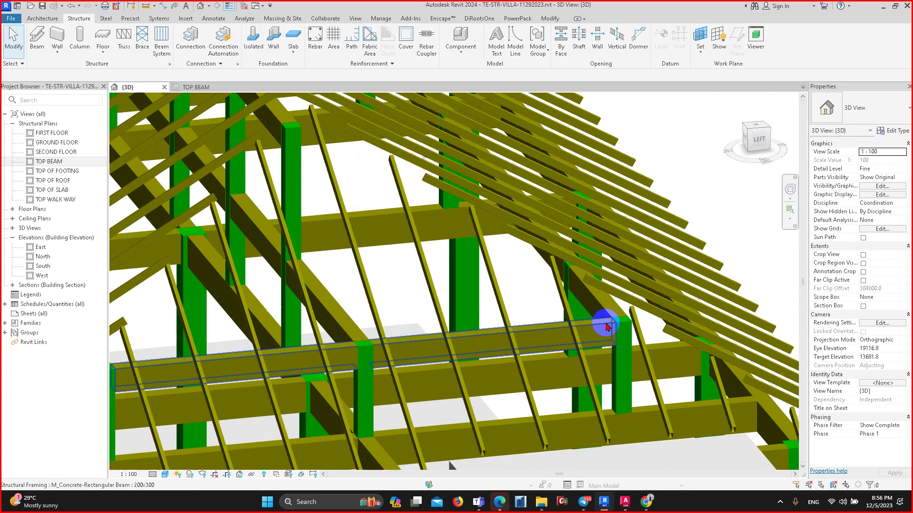
pyautogui.click(681, 341)
pyautogui.moveTo(681, 341)
pyautogui.keyDown('shift'); pyautogui.mouseDown(button='middle')
pyautogui.moveTo(585, 315)
pyautogui.moveTo(678, 314)
pyautogui.mouseUp(button='middle'); pyautogui.keyUp('shift')
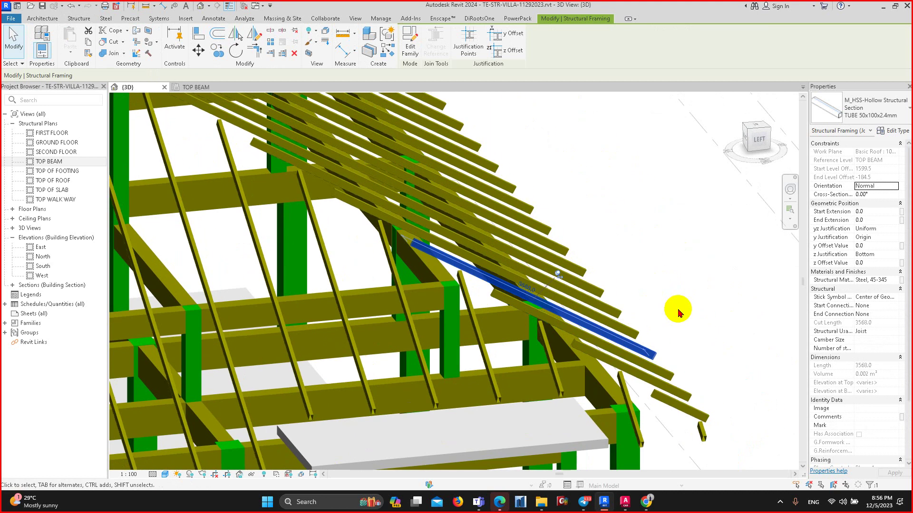
pyautogui.rightClick(646, 352)
pyautogui.moveTo(688, 184)
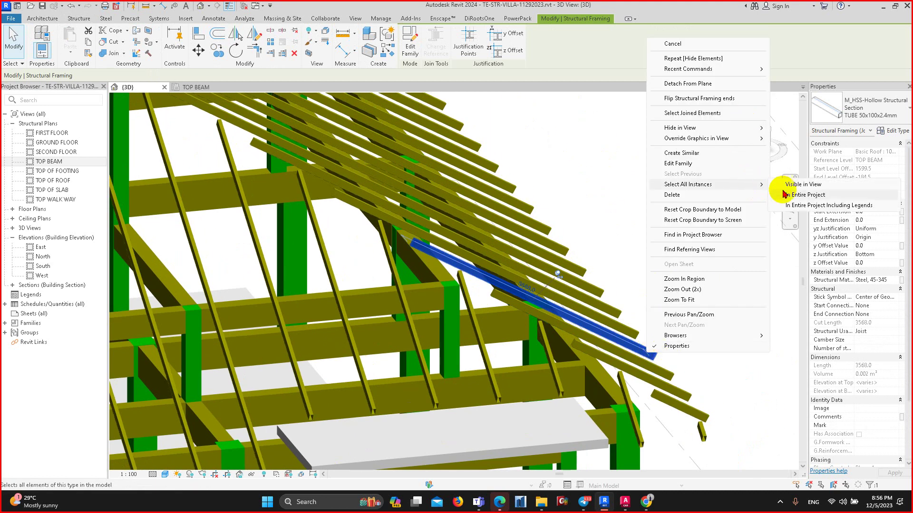
pyautogui.click(803, 185)
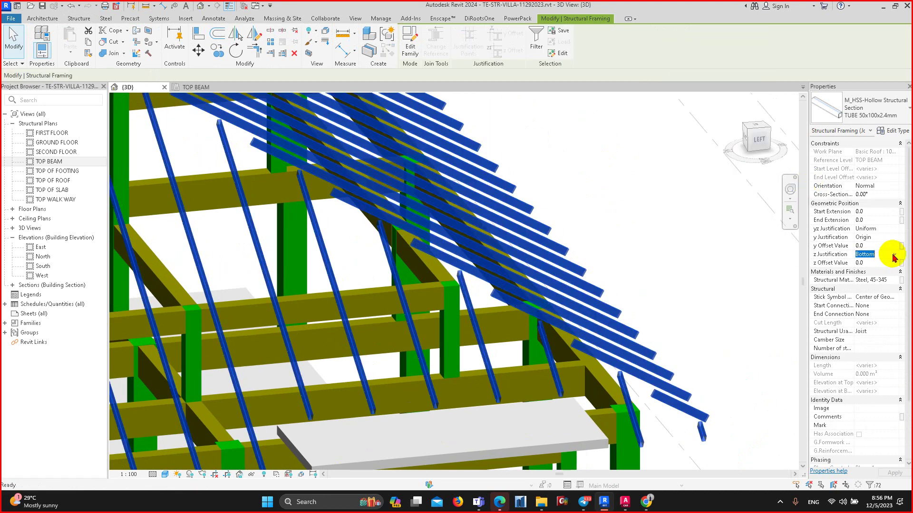
pyautogui.moveTo(615, 253)
pyautogui.keyDown('shift'); pyautogui.mouseDown(button='middle')
pyautogui.moveTo(564, 229)
pyautogui.moveTo(564, 185)
pyautogui.moveTo(562, 201)
pyautogui.moveTo(550, 193)
pyautogui.moveTo(499, 224)
pyautogui.moveTo(588, 371)
pyautogui.moveTo(585, 342)
pyautogui.moveTo(525, 279)
pyautogui.moveTo(541, 279)
pyautogui.moveTo(529, 281)
pyautogui.moveTo(550, 291)
pyautogui.moveTo(483, 267)
pyautogui.mouseUp(button='middle'); pyautogui.keyUp('shift')
pyautogui.scroll(3, 432, 290)
pyautogui.keyDown('shift'); pyautogui.moveTo(433, 291); pyautogui.dragTo(413, 275, button='middle'); pyautogui.keyUp('shift')
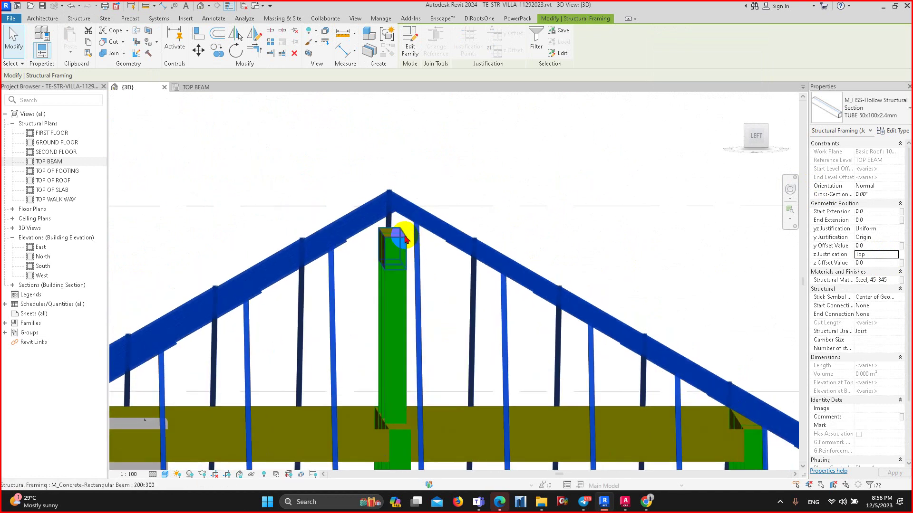
pyautogui.press('Escape')
# - From the TOP BEAM plan, flip the section line and open the Section 1 view
pyautogui.doubleClick(52, 161)
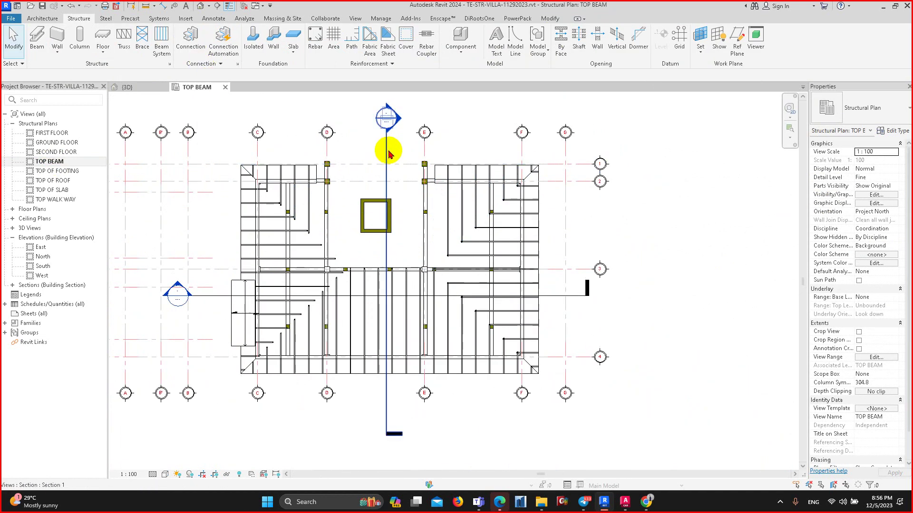
pyautogui.rightClick(399, 157)
pyautogui.click(423, 209)
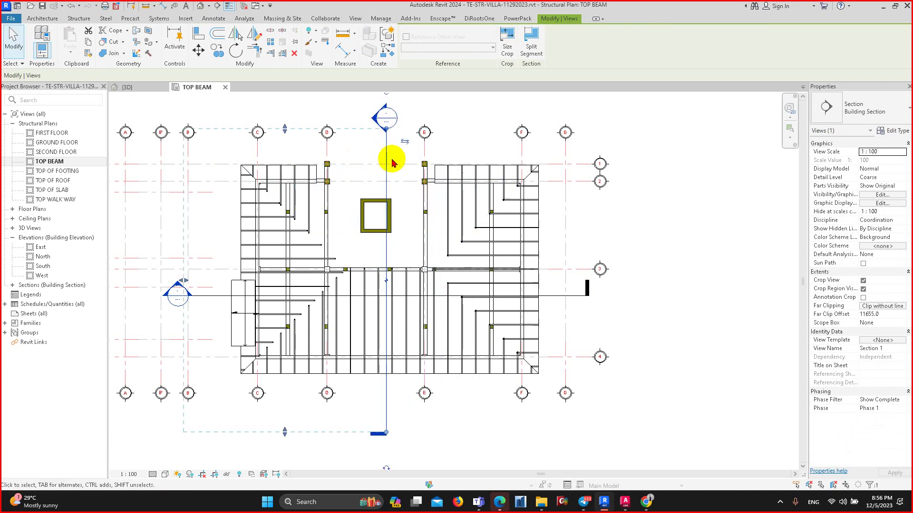
pyautogui.rightClick(386, 137)
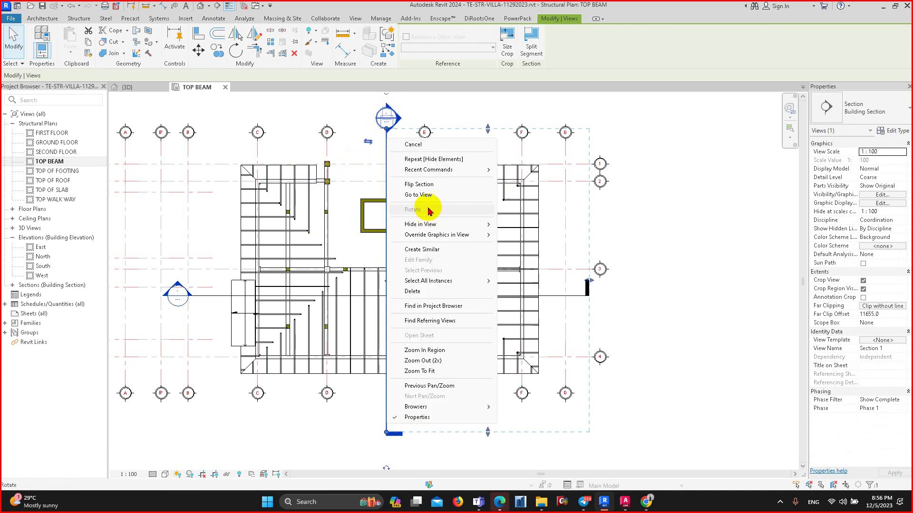
pyautogui.click(423, 195)
pyautogui.scroll(3, 503, 179)
pyautogui.scroll(3, 465, 189)
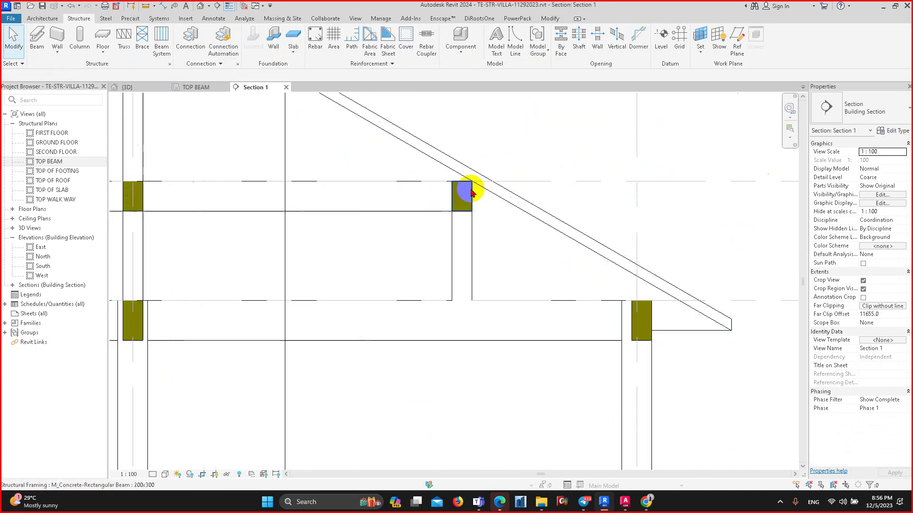
pyautogui.scroll(3, 474, 183)
pyautogui.scroll(-1, 506, 247)
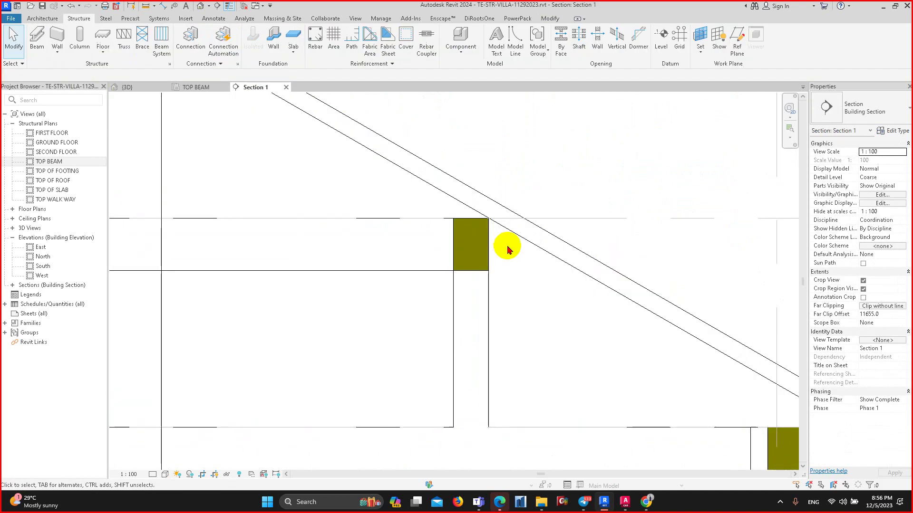
pyautogui.scroll(-2, 544, 384)
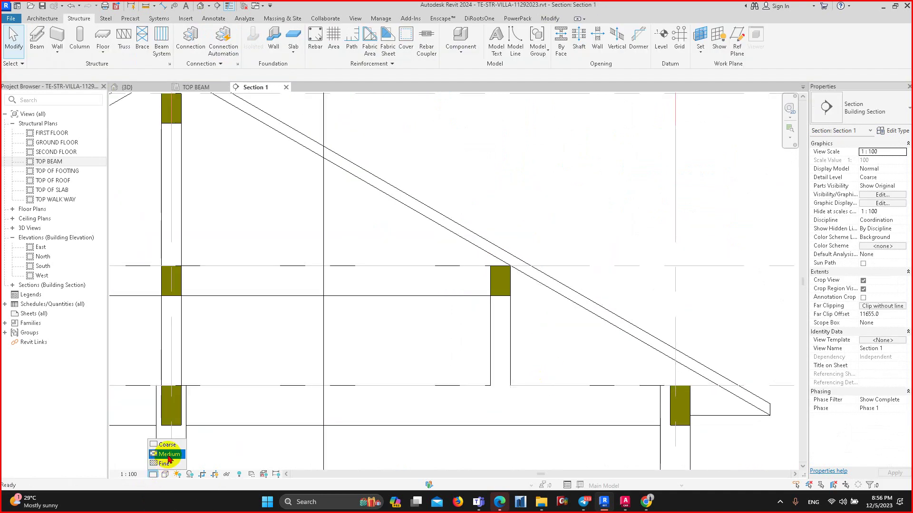
# - Set Section 1 to Medium detail and hide the roof in the view
pyautogui.click(169, 454)
pyautogui.click(526, 280)
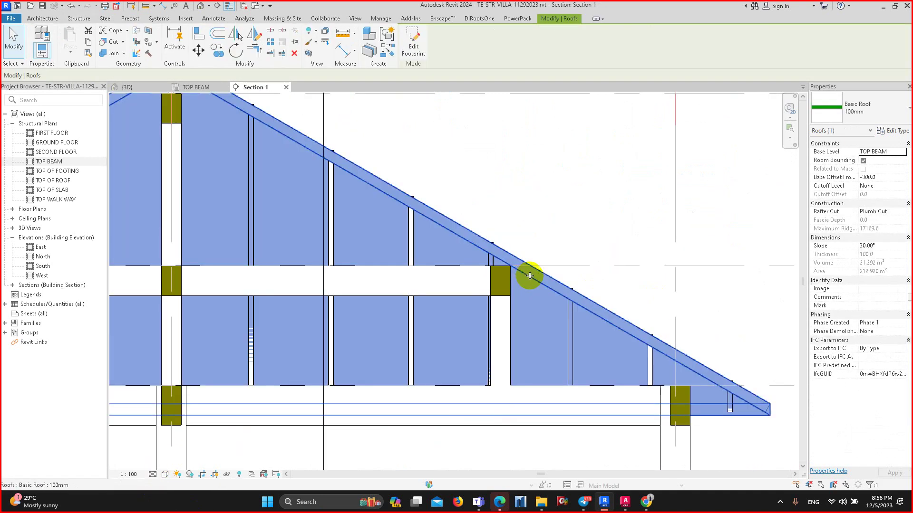
pyautogui.click(527, 440)
pyautogui.click(747, 421)
pyautogui.rightClick(748, 421)
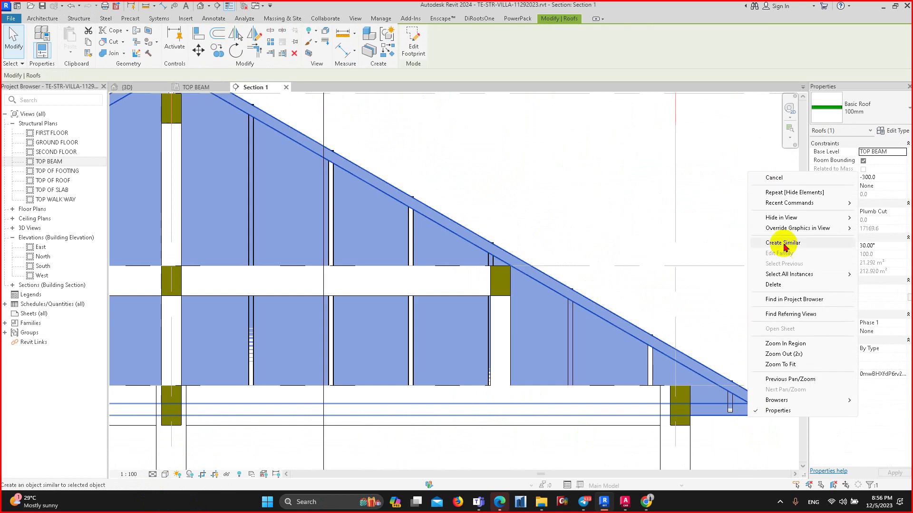
pyautogui.click(862, 217)
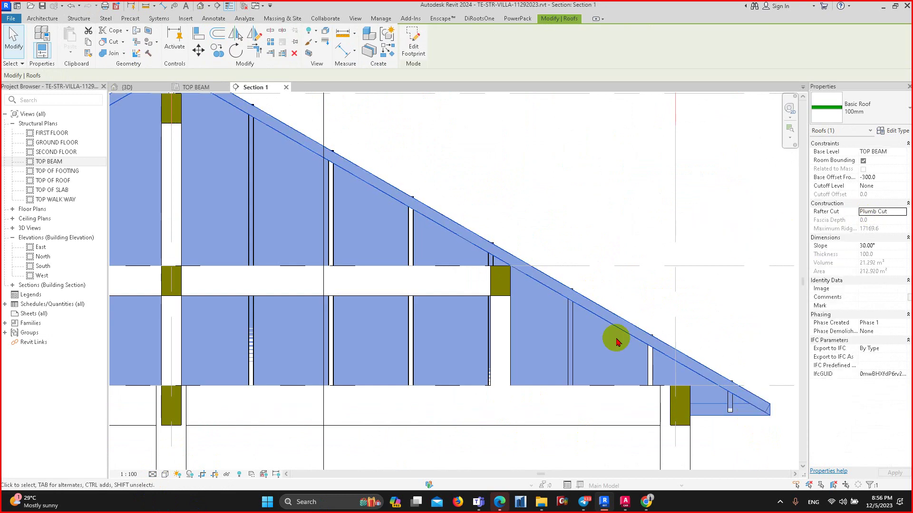
pyautogui.rightClick(766, 415)
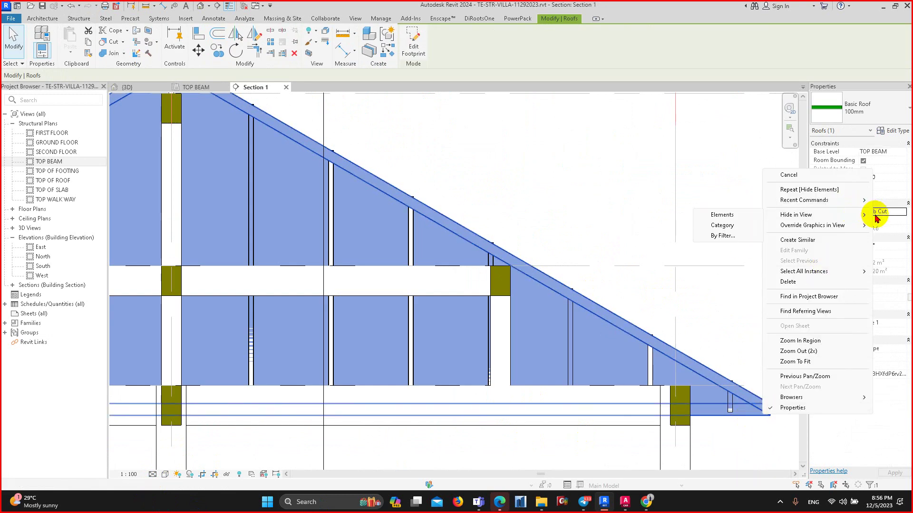
pyautogui.click(722, 214)
# - Inspect a steel rafter where the rafters meet above the ridge beam
pyautogui.scroll(2, 509, 281)
pyautogui.scroll(2, 534, 270)
pyautogui.click(527, 277)
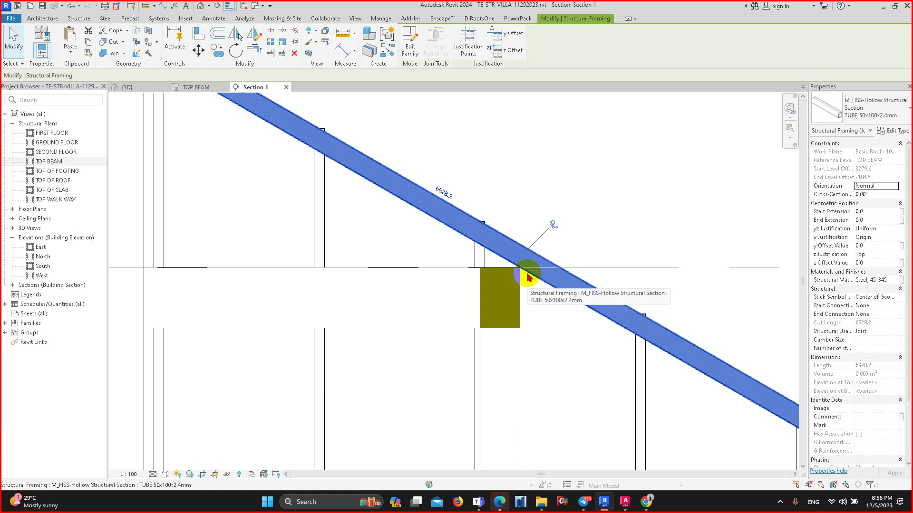
pyautogui.scroll(-3, 527, 277)
pyautogui.scroll(-2, 366, 292)
pyautogui.press('Escape')
pyautogui.scroll(3, 326, 261)
pyautogui.scroll(2, 389, 225)
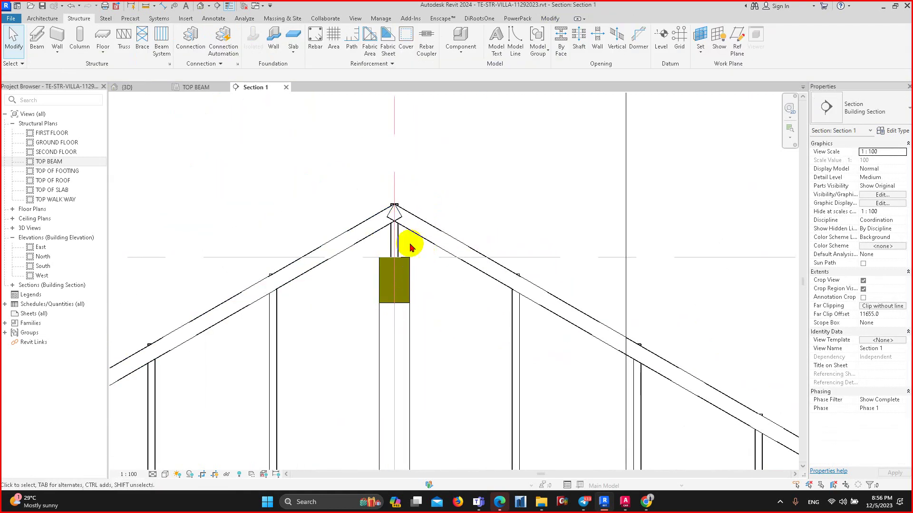
pyautogui.scroll(1, 410, 247)
pyautogui.scroll(2, 407, 250)
pyautogui.press('l')
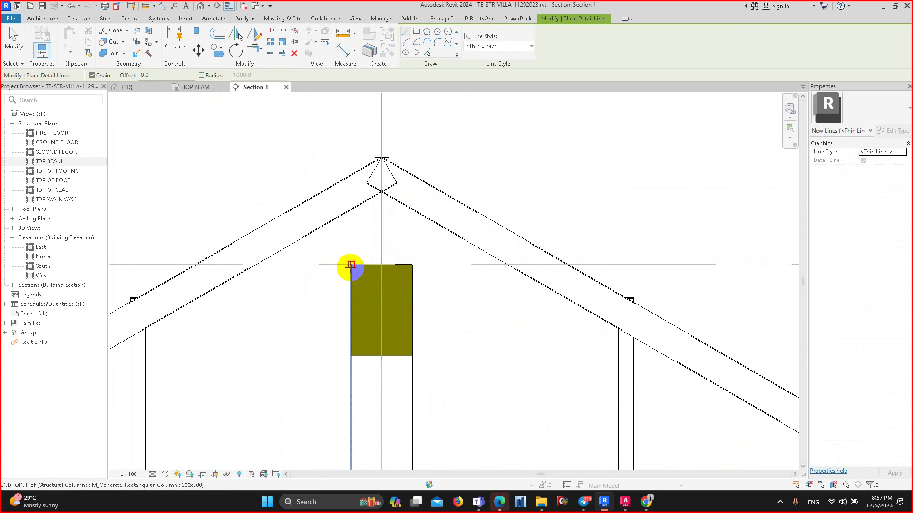
pyautogui.click(352, 264)
pyautogui.scroll(1, 352, 215)
pyautogui.scroll(1, 351, 209)
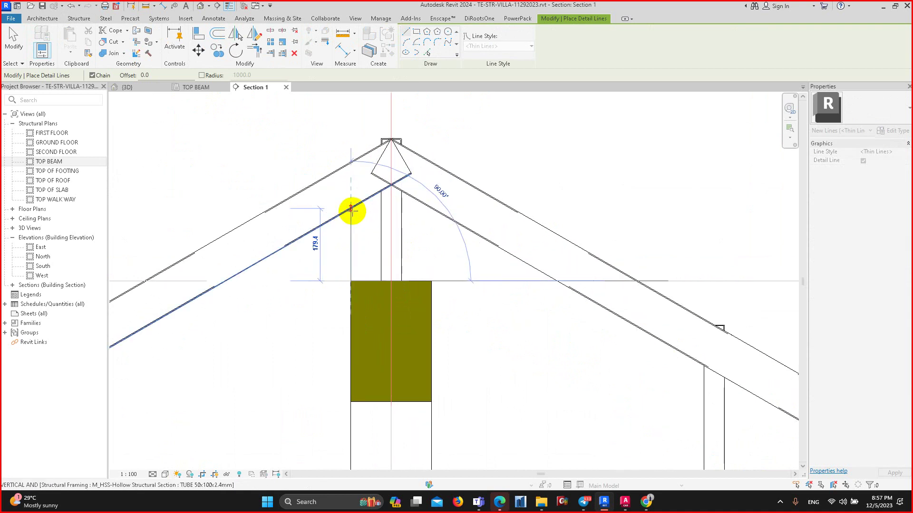
pyautogui.scroll(1, 350, 216)
pyautogui.scroll(1, 350, 211)
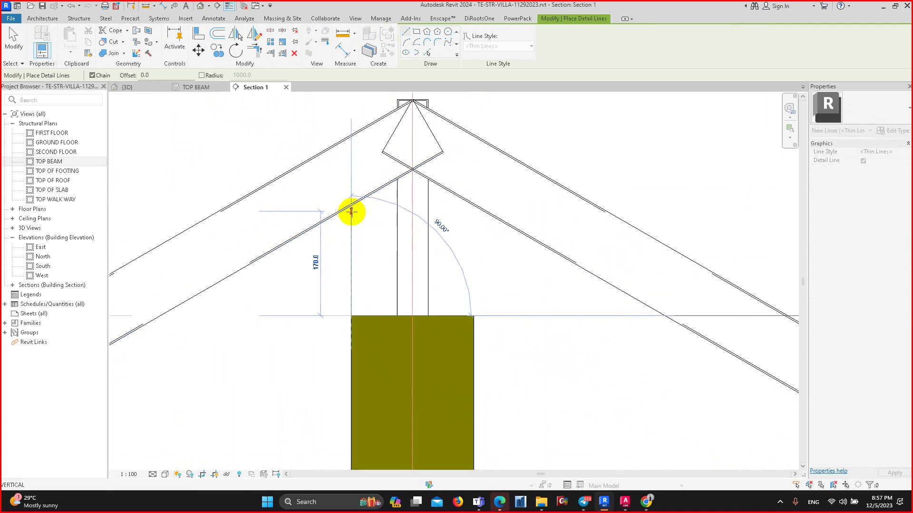
pyautogui.scroll(2, 351, 207)
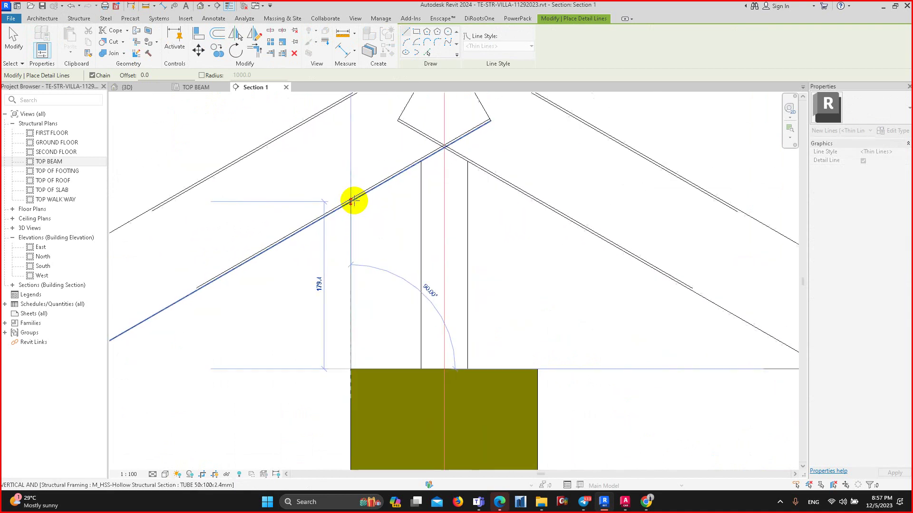
pyautogui.scroll(-1, 361, 199)
pyautogui.scroll(-4, 418, 266)
pyautogui.scroll(-2, 457, 266)
pyautogui.press('Escape')
pyautogui.press('Escape')
# - In the 3D view, give the apex columns under the ridge a Top Offset of 180
pyautogui.scroll(-2, 453, 232)
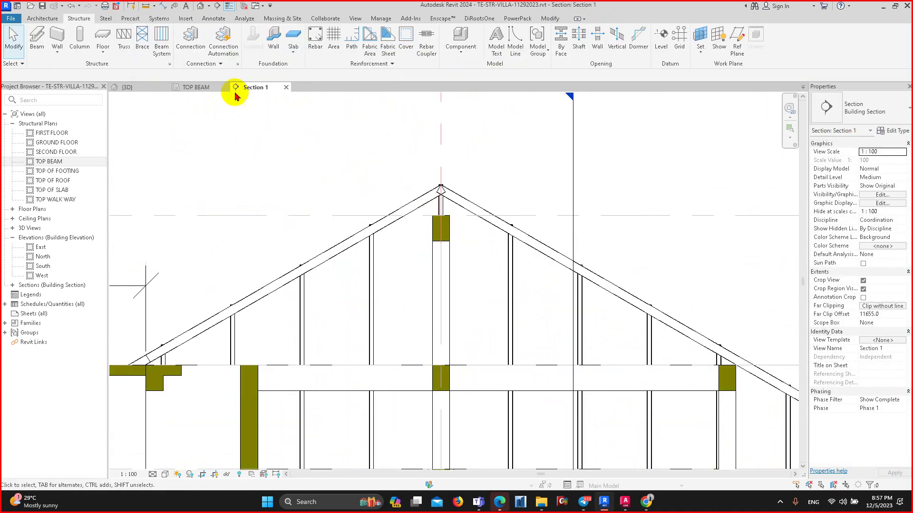
pyautogui.click(136, 90)
pyautogui.moveTo(448, 245)
pyautogui.keyDown('shift'); pyautogui.mouseDown(button='middle')
pyautogui.moveTo(418, 285)
pyautogui.moveTo(378, 265)
pyautogui.moveTo(414, 320)
pyautogui.moveTo(398, 334)
pyautogui.mouseUp(button='middle'); pyautogui.keyUp('shift')
pyautogui.click(399, 334)
pyautogui.keyDown('ctrl'); pyautogui.click(375, 334); pyautogui.keyUp('ctrl')
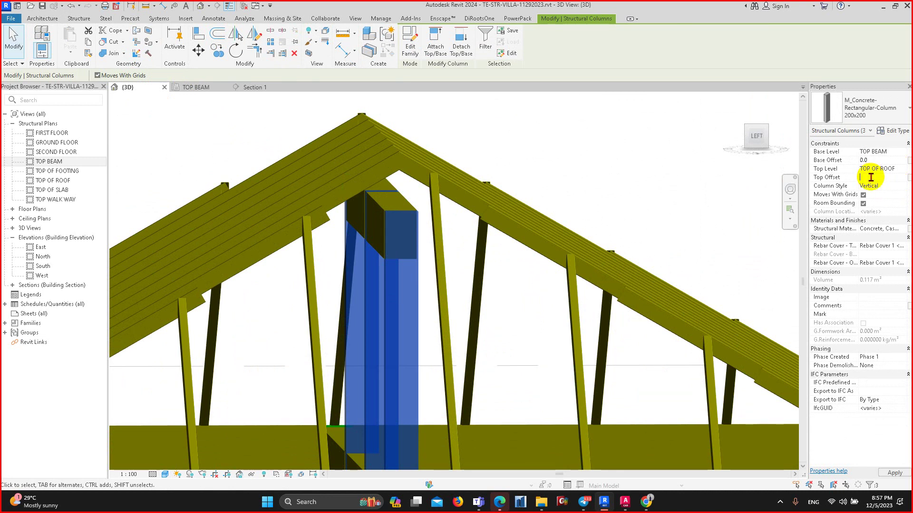
# - Set the ridge girder's z Offset Value to 180
pyautogui.keyDown('shift'); pyautogui.moveTo(444, 173); pyautogui.dragTo(432, 209, button='middle'); pyautogui.keyUp('shift')
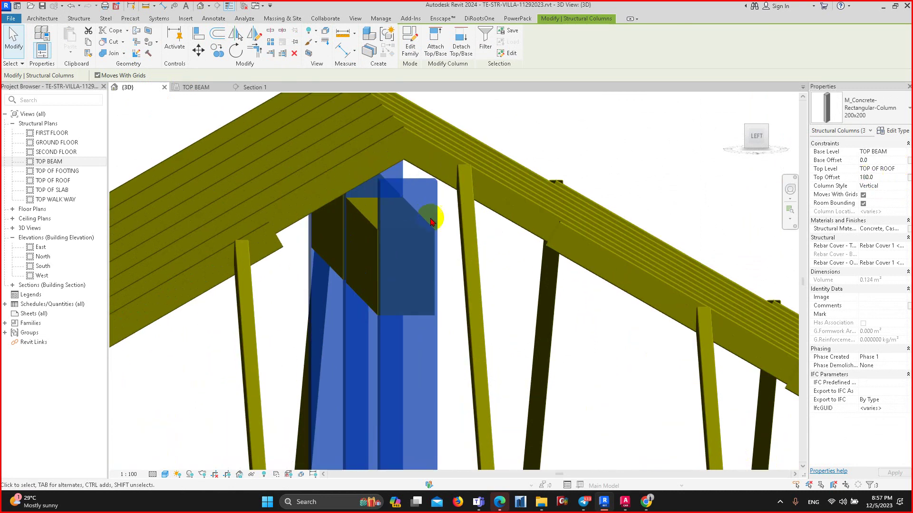
pyautogui.click(383, 220)
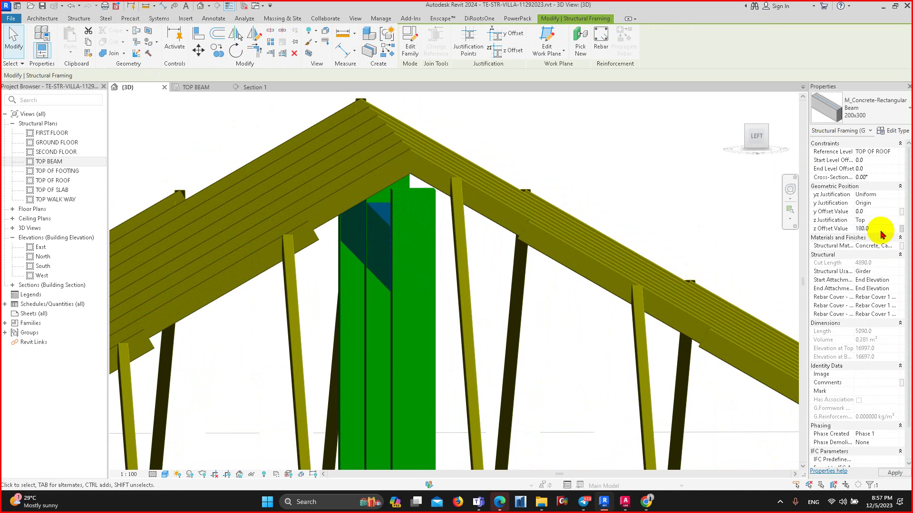
pyautogui.click(522, 245)
pyautogui.scroll(-4, 417, 244)
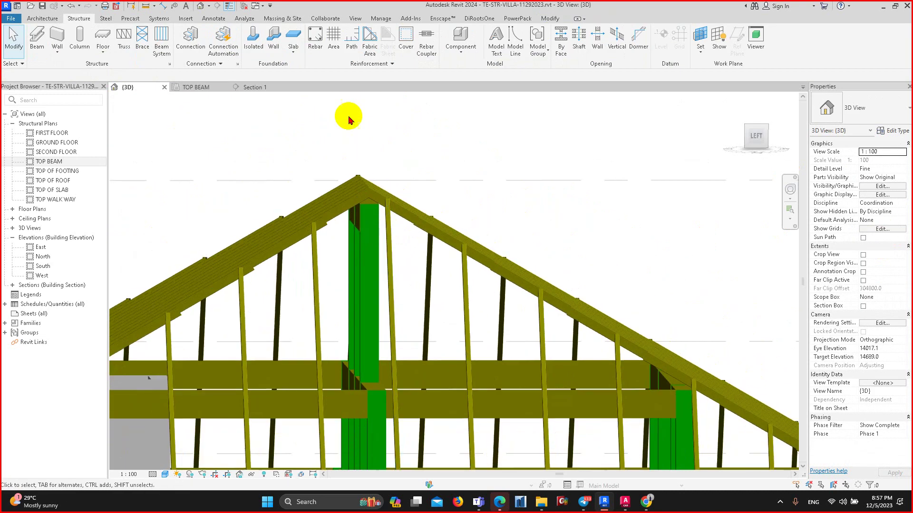
pyautogui.click(252, 87)
pyautogui.scroll(2, 418, 217)
pyautogui.scroll(2, 424, 197)
pyautogui.scroll(2, 384, 175)
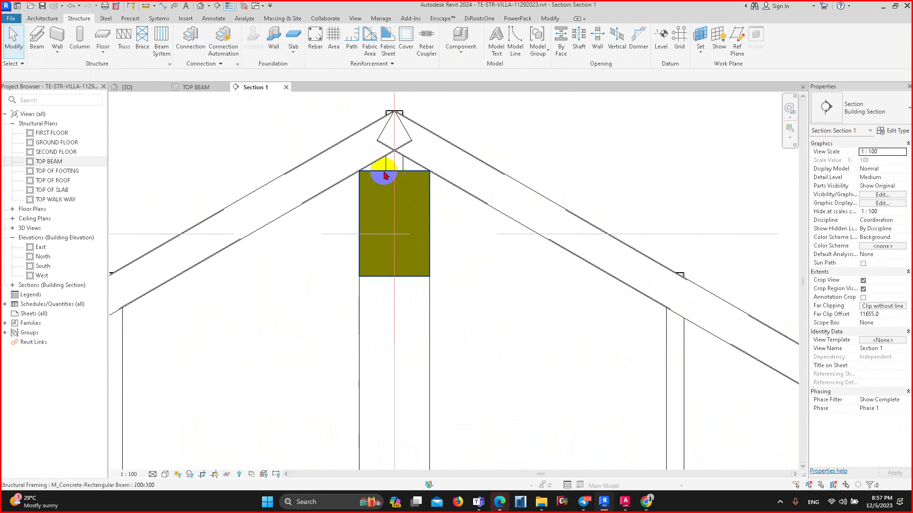
pyautogui.scroll(-2, 384, 175)
pyautogui.moveTo(438, 177); pyautogui.dragTo(418, 238, button='middle')
pyautogui.scroll(-2, 335, 169)
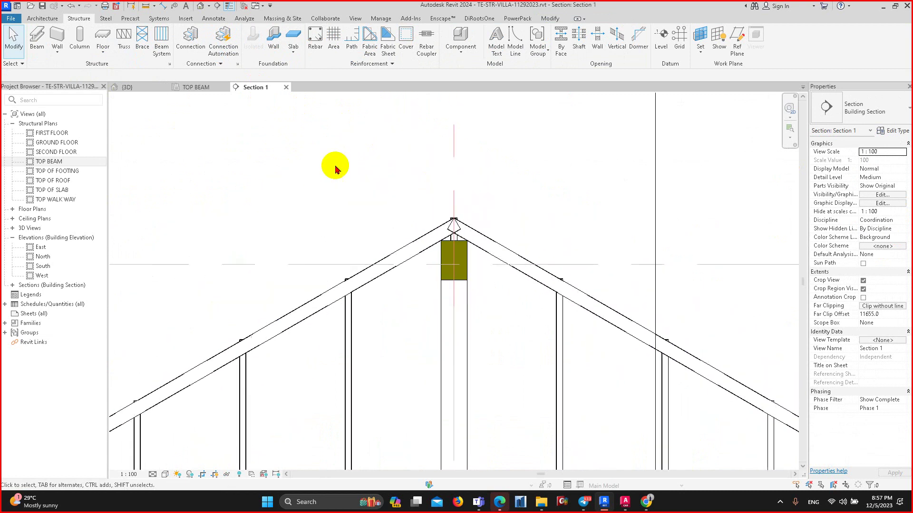
pyautogui.click(139, 88)
pyautogui.moveTo(377, 188)
pyautogui.keyDown('shift'); pyautogui.mouseDown(button='middle')
pyautogui.moveTo(403, 255)
pyautogui.moveTo(312, 242)
pyautogui.moveTo(333, 168)
pyautogui.mouseUp(button='middle'); pyautogui.keyUp('shift')
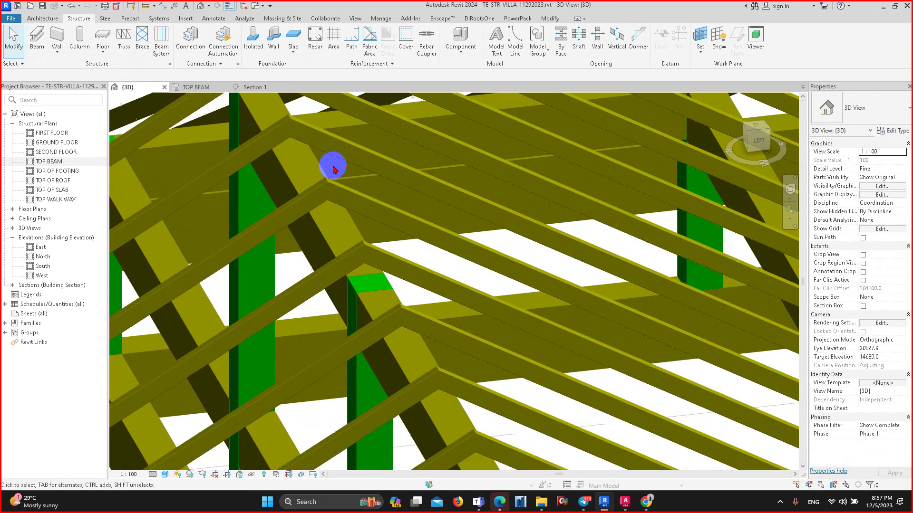
pyautogui.scroll(3, 333, 169)
pyautogui.scroll(2, 321, 171)
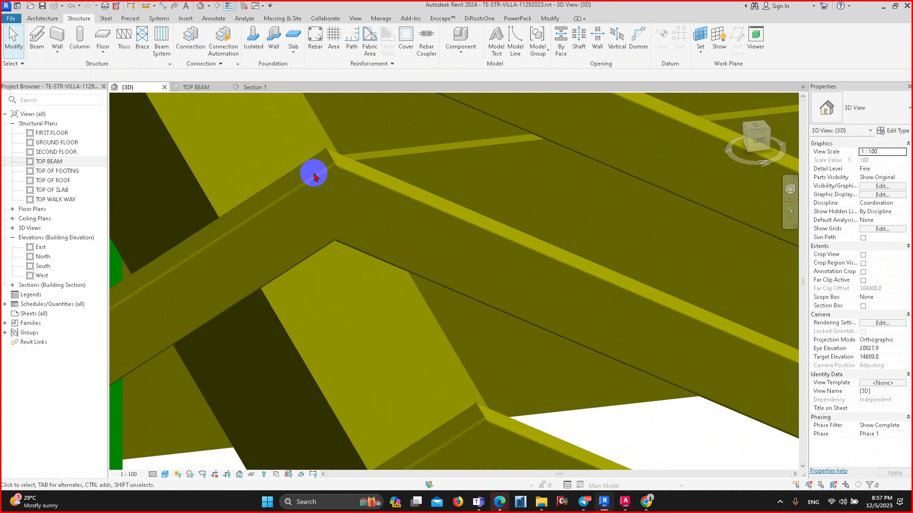
pyautogui.scroll(-2, 299, 197)
pyautogui.scroll(-2, 332, 205)
pyautogui.scroll(-2, 342, 210)
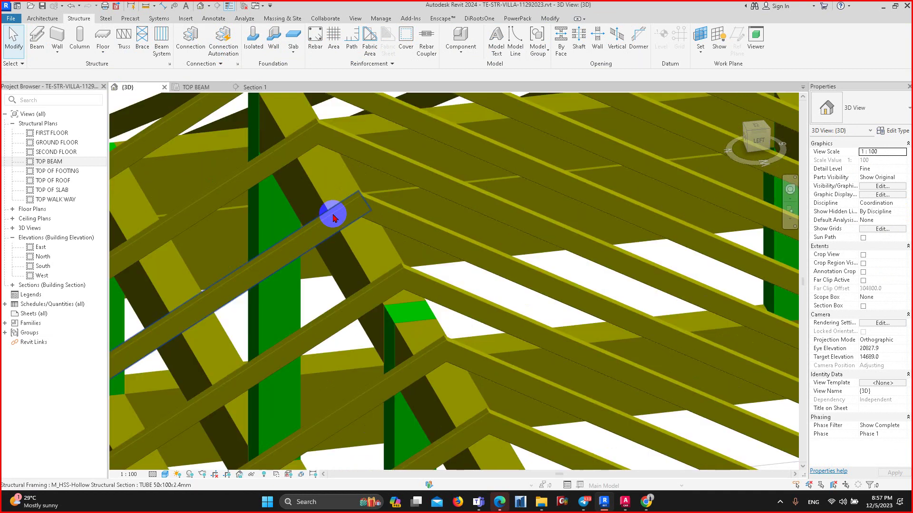
pyautogui.scroll(-1, 357, 211)
pyautogui.scroll(2, 358, 211)
pyautogui.scroll(2, 351, 198)
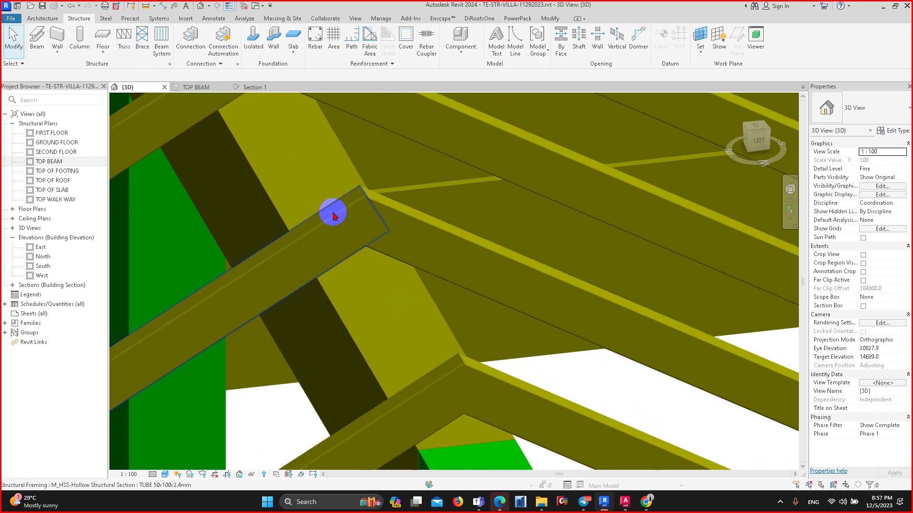
pyautogui.scroll(-2, 352, 233)
pyautogui.scroll(-1, 400, 248)
pyautogui.scroll(3, 383, 168)
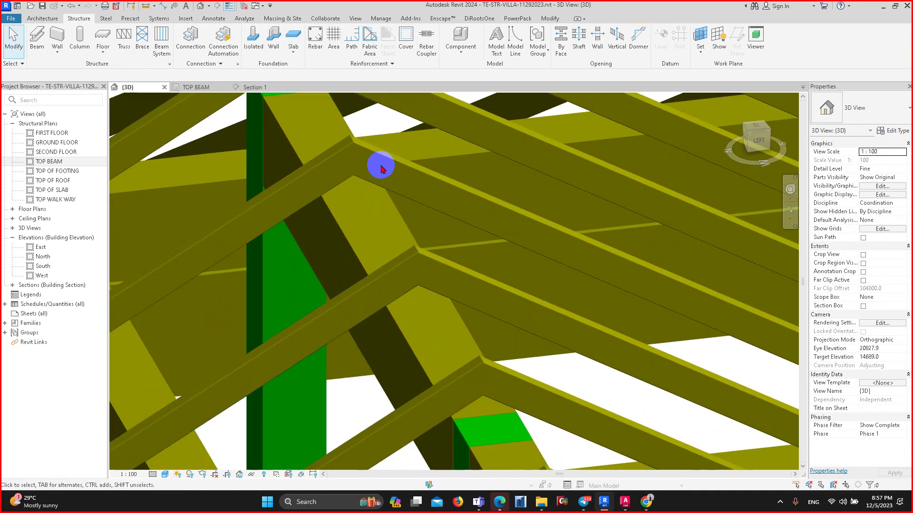
pyautogui.scroll(-3, 364, 191)
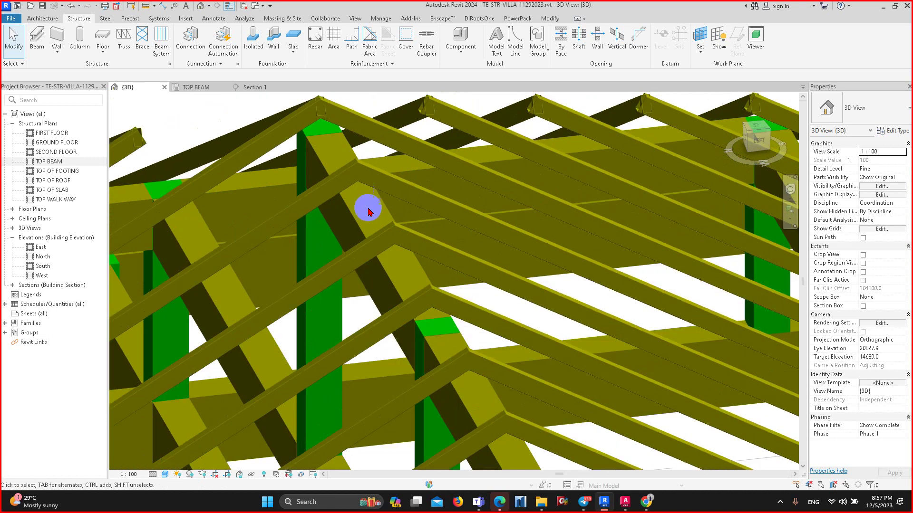
pyautogui.moveTo(366, 206)
pyautogui.keyDown('shift'); pyautogui.mouseDown(button='middle')
pyautogui.moveTo(462, 259)
pyautogui.moveTo(501, 296)
pyautogui.moveTo(618, 274)
pyautogui.moveTo(585, 279)
pyautogui.moveTo(493, 240)
pyautogui.moveTo(401, 255)
pyautogui.moveTo(317, 293)
pyautogui.moveTo(153, 269)
pyautogui.moveTo(218, 285)
pyautogui.moveTo(247, 237)
pyautogui.moveTo(235, 234)
pyautogui.moveTo(530, 342)
pyautogui.moveTo(472, 261)
pyautogui.moveTo(434, 231)
pyautogui.mouseUp(button='middle'); pyautogui.keyUp('shift')
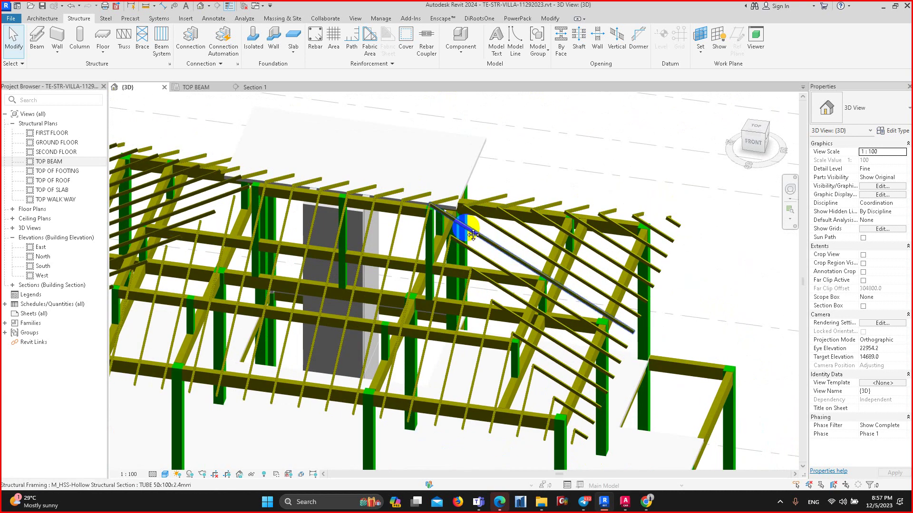
pyautogui.keyDown('shift'); pyautogui.moveTo(458, 214); pyautogui.dragTo(431, 242, button='middle'); pyautogui.keyUp('shift')
pyautogui.moveTo(311, 184)
pyautogui.keyDown('shift'); pyautogui.mouseDown(button='middle')
pyautogui.moveTo(315, 230)
pyautogui.moveTo(417, 258)
pyautogui.moveTo(465, 255)
pyautogui.moveTo(537, 288)
pyautogui.moveTo(516, 230)
pyautogui.moveTo(434, 238)
pyautogui.mouseUp(button='middle'); pyautogui.keyUp('shift')
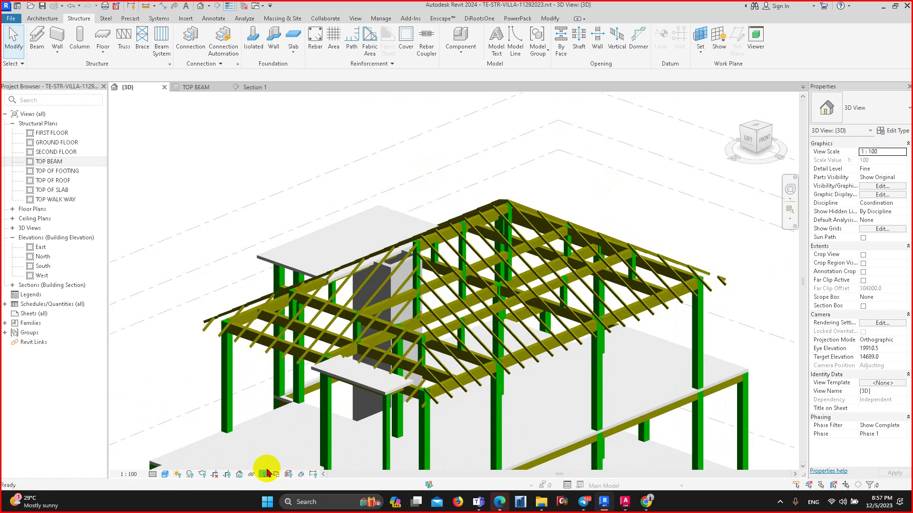
# - Unhide the roof using Reveal Hidden Elements, then turn Reveal Hidden off
pyautogui.click(263, 473)
pyautogui.scroll(3, 684, 295)
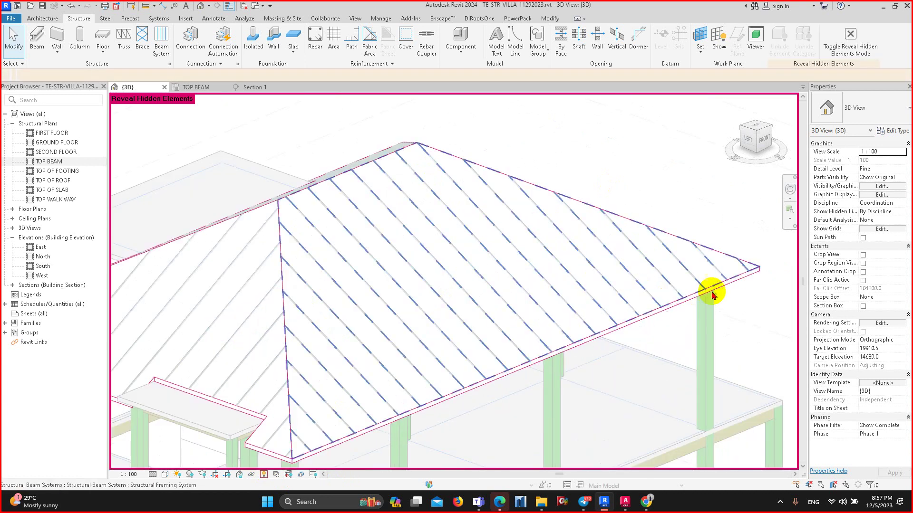
pyautogui.click(678, 309)
pyautogui.click(441, 46)
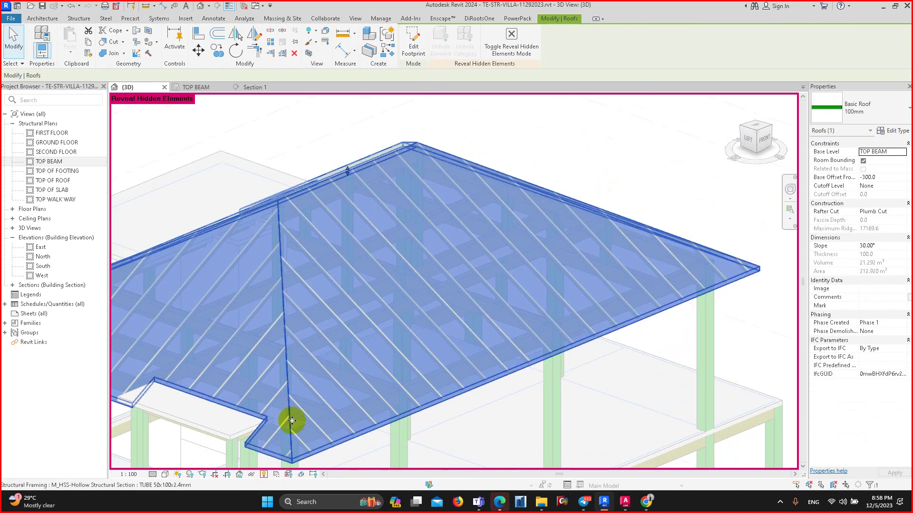
pyautogui.click(264, 473)
# - Orbit the model while toggling the work plane display on and off
pyautogui.moveTo(470, 293)
pyautogui.keyDown('shift'); pyautogui.mouseDown(button='middle')
pyautogui.moveTo(373, 381)
pyautogui.moveTo(611, 310)
pyautogui.moveTo(298, 228)
pyautogui.mouseUp(button='middle'); pyautogui.keyUp('shift')
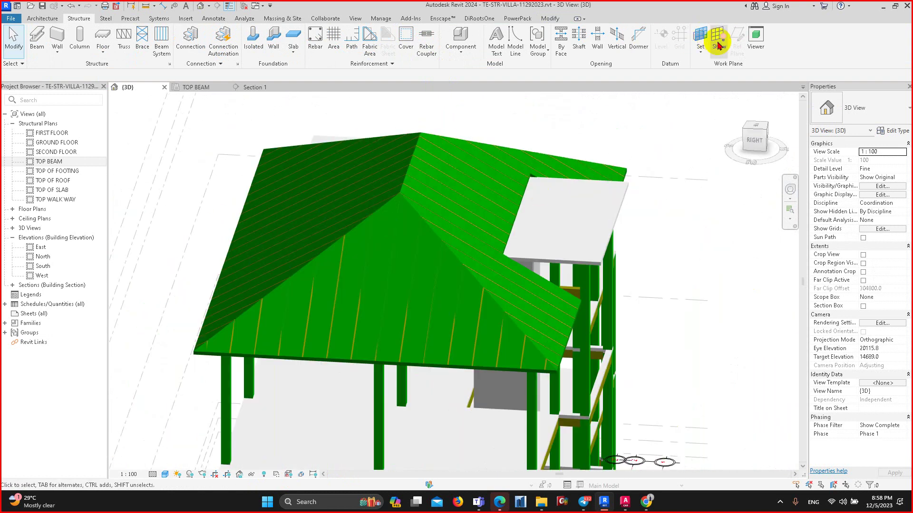
pyautogui.click(718, 45)
pyautogui.moveTo(556, 158)
pyautogui.keyDown('shift'); pyautogui.mouseDown(button='middle')
pyautogui.moveTo(556, 252)
pyautogui.moveTo(472, 291)
pyautogui.moveTo(524, 305)
pyautogui.moveTo(476, 338)
pyautogui.moveTo(623, 246)
pyautogui.mouseUp(button='middle'); pyautogui.keyUp('shift')
pyautogui.click(715, 48)
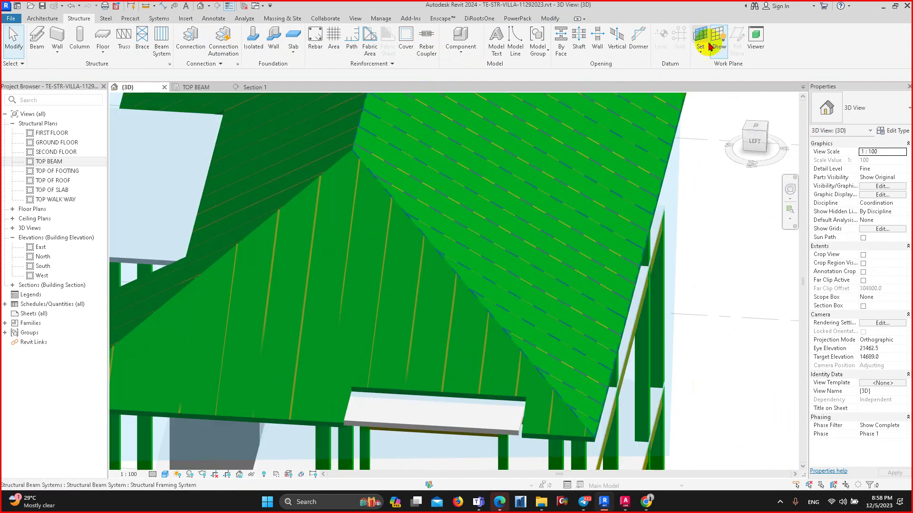
pyautogui.click(710, 46)
pyautogui.moveTo(496, 296); pyautogui.dragTo(489, 275, button='middle')
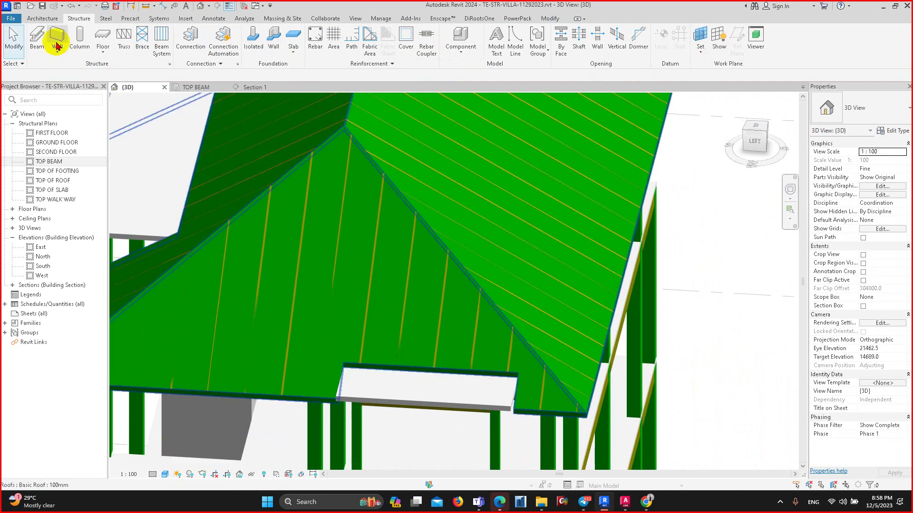
# - Duplicate the TUBE 50x100x2.4mm beam type as TUBE 50x100x2.4mm 2
pyautogui.click(40, 40)
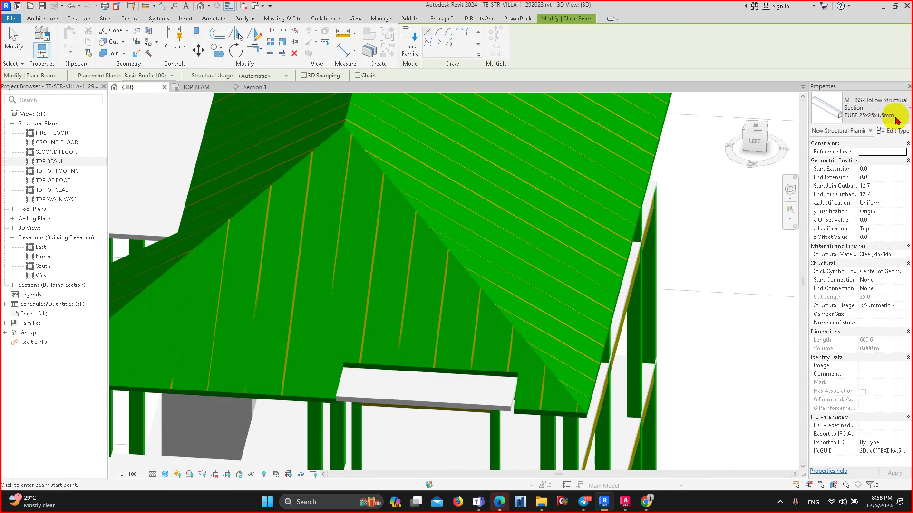
pyautogui.click(897, 118)
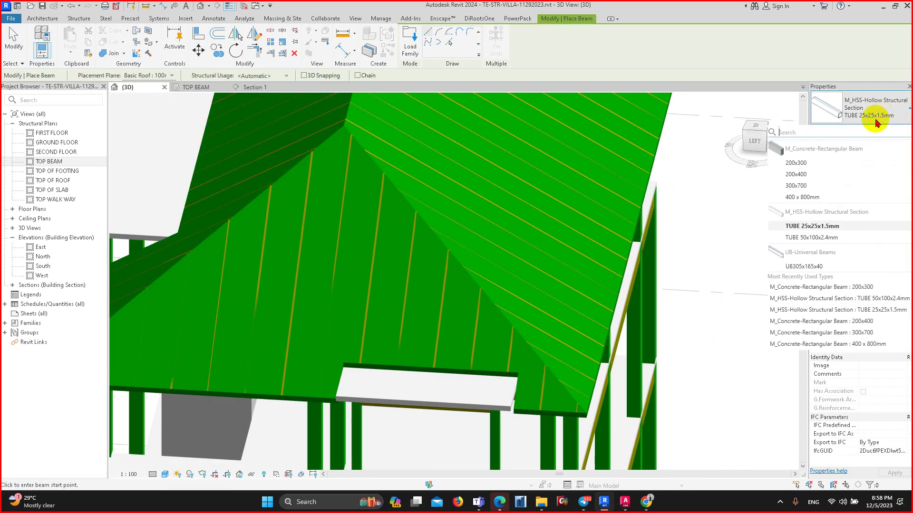
pyautogui.click(825, 238)
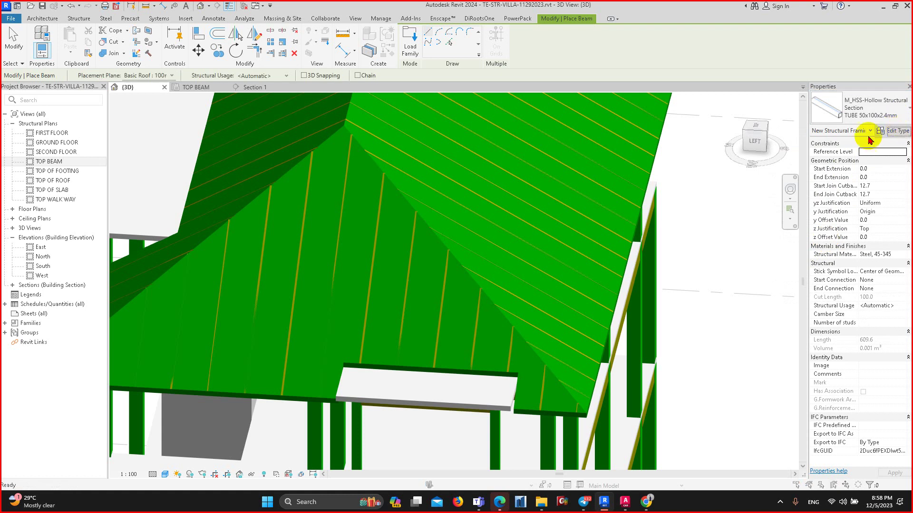
pyautogui.click(889, 131)
pyautogui.click(651, 186)
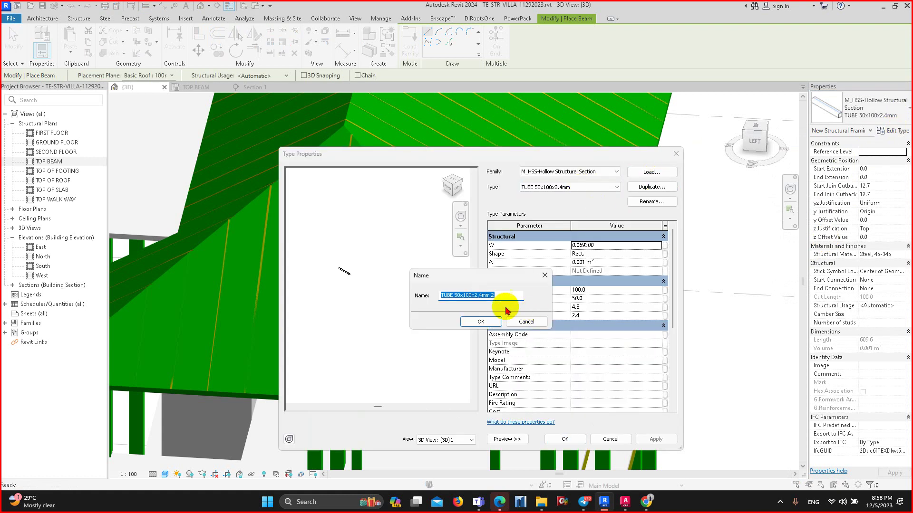
pyautogui.click(485, 322)
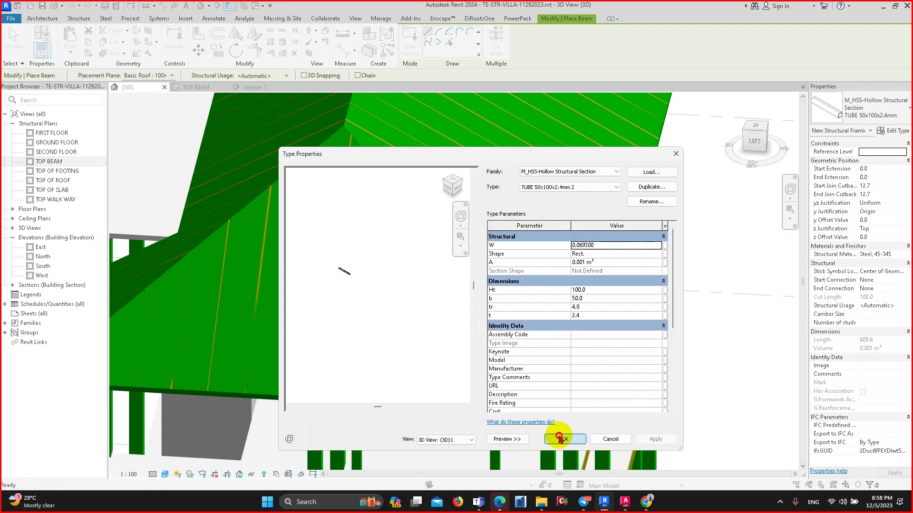
pyautogui.click(560, 438)
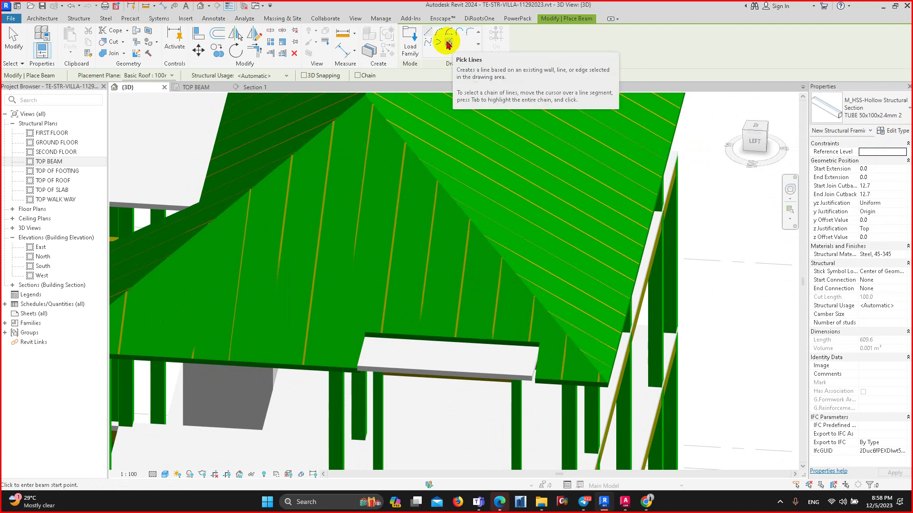
# - Choose Pick Lines for beam placement and orbit the roof looking for an edge
pyautogui.click(447, 43)
pyautogui.scroll(4, 471, 216)
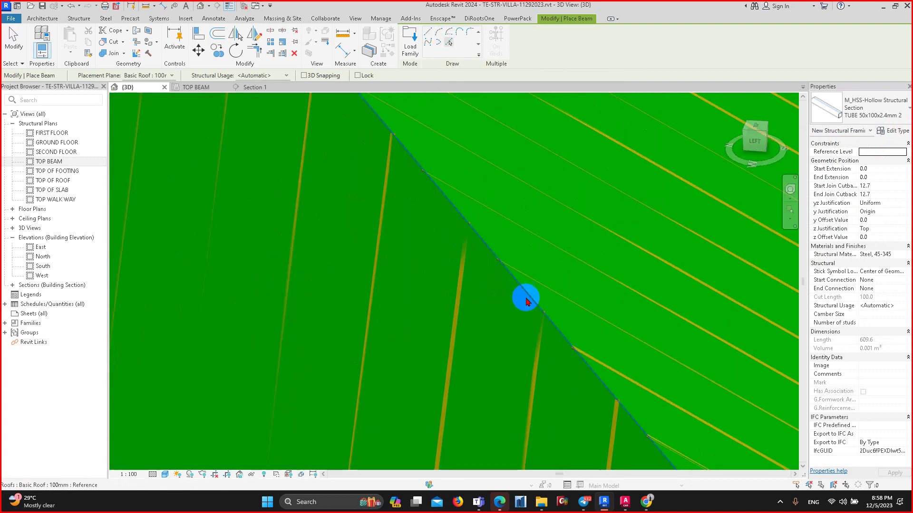
pyautogui.scroll(-3, 547, 304)
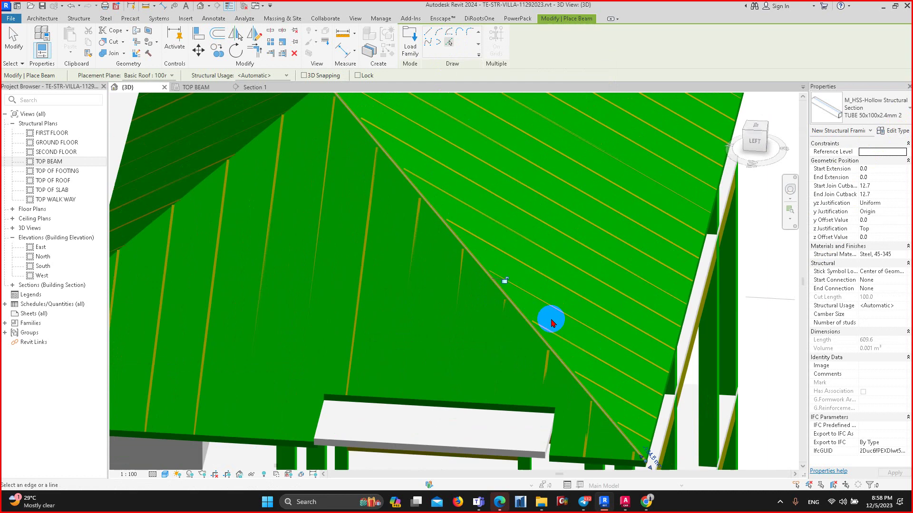
pyautogui.scroll(-3, 550, 318)
pyautogui.moveTo(558, 291)
pyautogui.keyDown('shift'); pyautogui.mouseDown(button='middle')
pyautogui.moveTo(400, 276)
pyautogui.moveTo(335, 333)
pyautogui.mouseUp(button='middle'); pyautogui.keyUp('shift')
pyautogui.scroll(3, 335, 332)
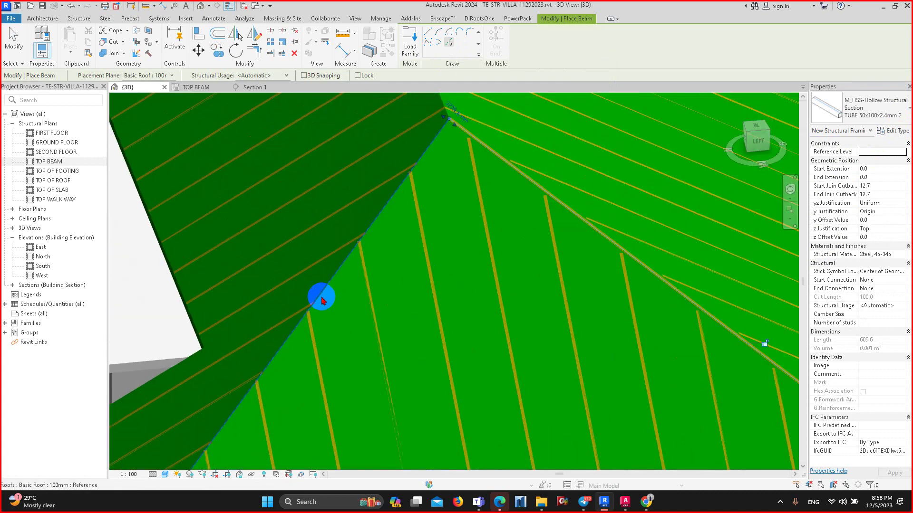
pyautogui.scroll(-4, 360, 273)
pyautogui.scroll(-2, 473, 301)
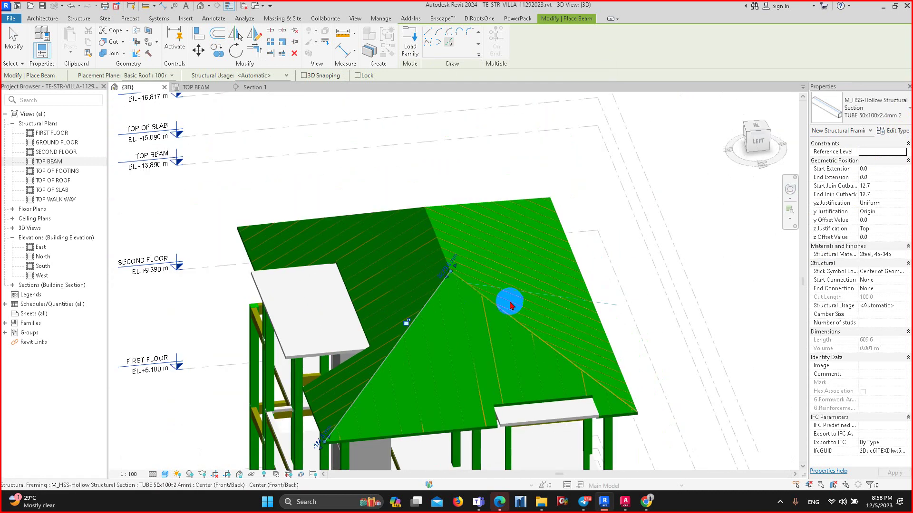
# - Orbit and pan around the roof corners to view the whole roof
pyautogui.keyDown('shift'); pyautogui.moveTo(509, 301); pyautogui.dragTo(320, 349, button='middle'); pyautogui.keyUp('shift')
pyautogui.scroll(3, 321, 350)
pyautogui.scroll(-3, 320, 350)
pyautogui.moveTo(566, 241)
pyautogui.keyDown('shift'); pyautogui.mouseDown(button='middle')
pyautogui.moveTo(349, 271)
pyautogui.moveTo(519, 257)
pyautogui.moveTo(468, 275)
pyautogui.mouseUp(button='middle'); pyautogui.keyUp('shift')
pyautogui.scroll(2, 347, 258)
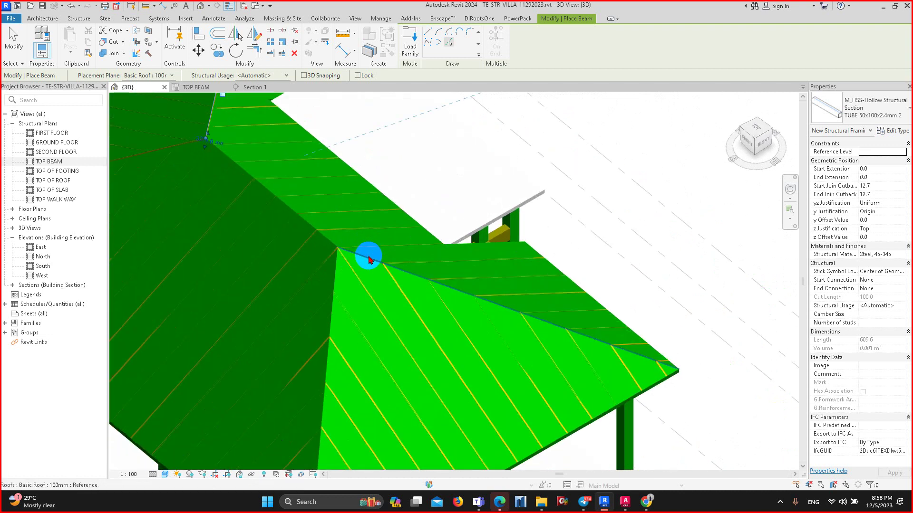
pyautogui.scroll(-1, 375, 260)
pyautogui.moveTo(380, 260); pyautogui.dragTo(440, 269, button='middle')
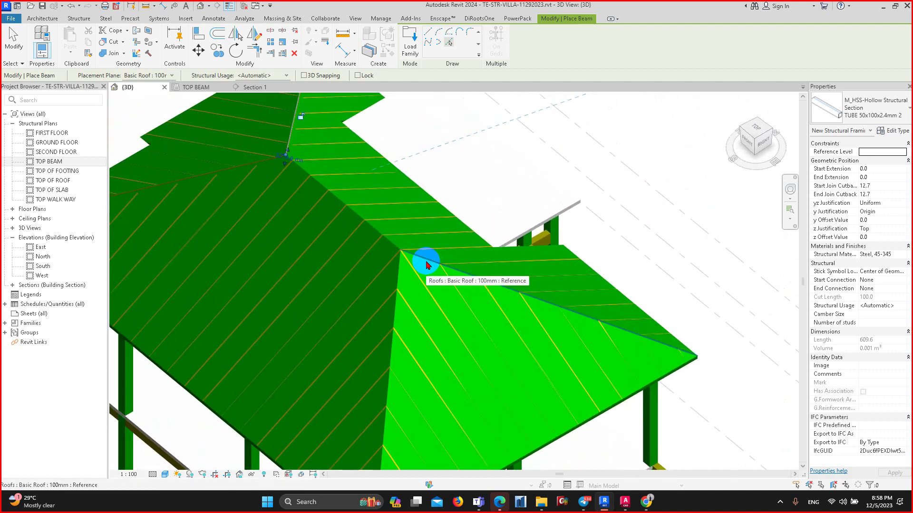
pyautogui.scroll(-3, 426, 261)
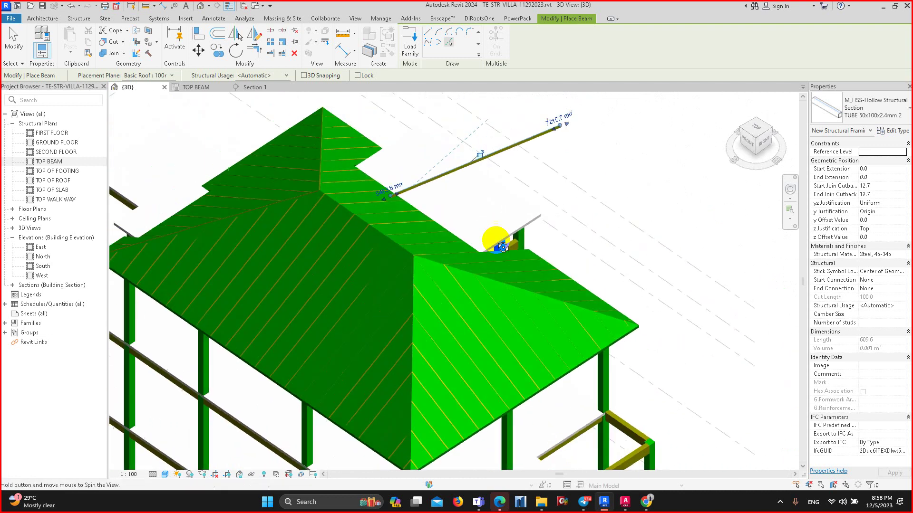
pyautogui.moveTo(497, 234)
pyautogui.keyDown('shift'); pyautogui.mouseDown(button='middle')
pyautogui.moveTo(621, 126)
pyautogui.moveTo(561, 187)
pyautogui.moveTo(487, 230)
pyautogui.mouseUp(button='middle'); pyautogui.keyUp('shift')
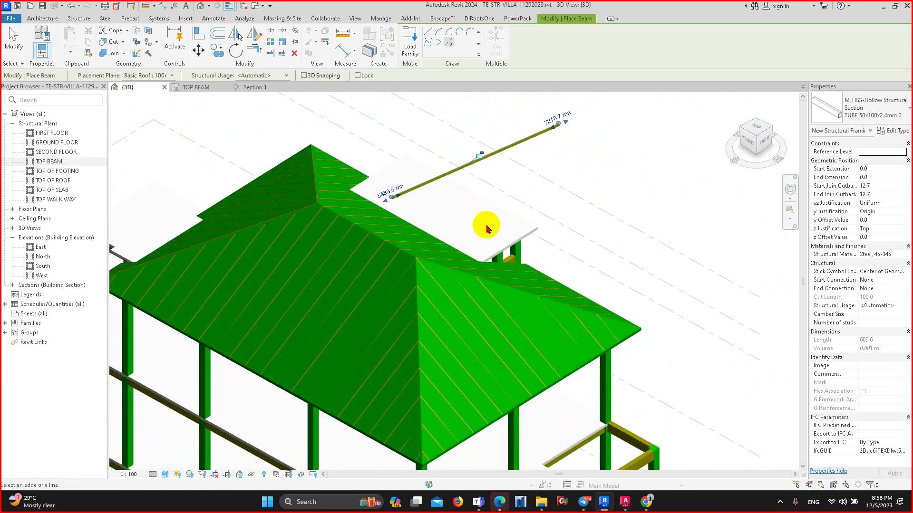
# - Set the roof slope face as the work plane
pyautogui.press('Escape')
pyautogui.press('Escape')
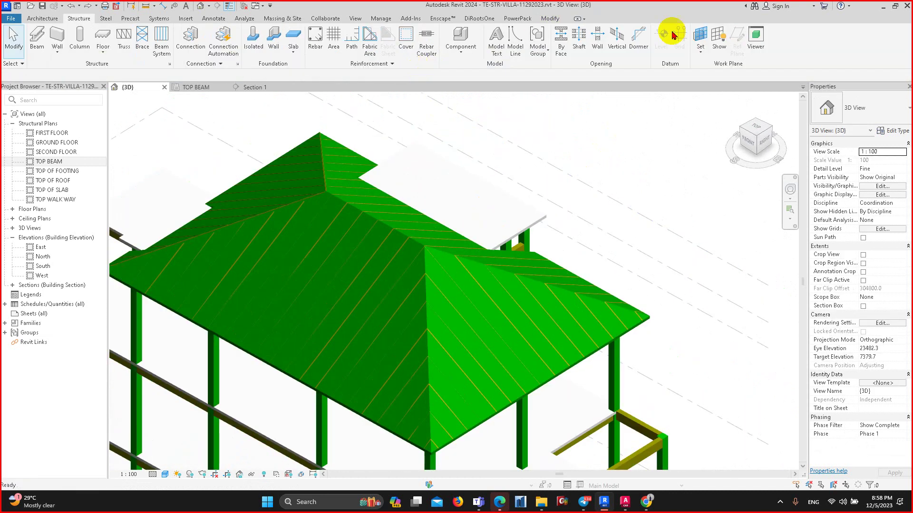
pyautogui.click(701, 35)
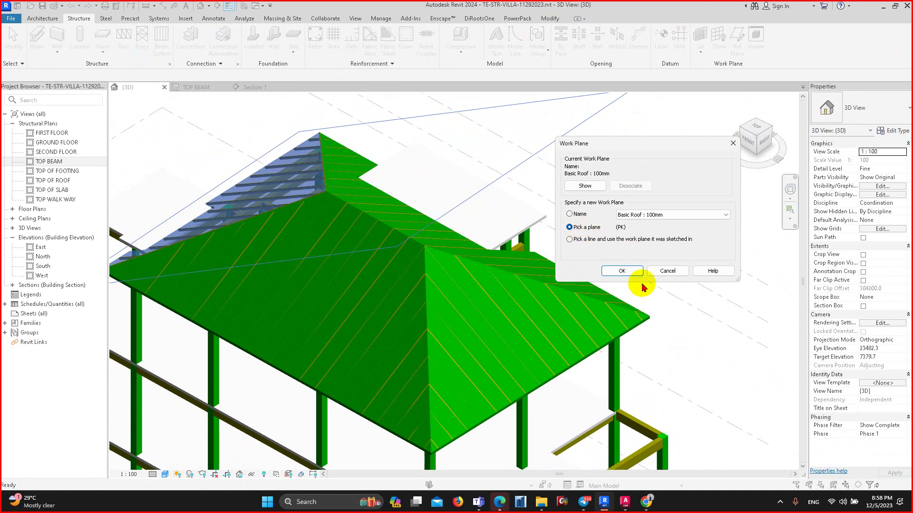
pyautogui.click(622, 271)
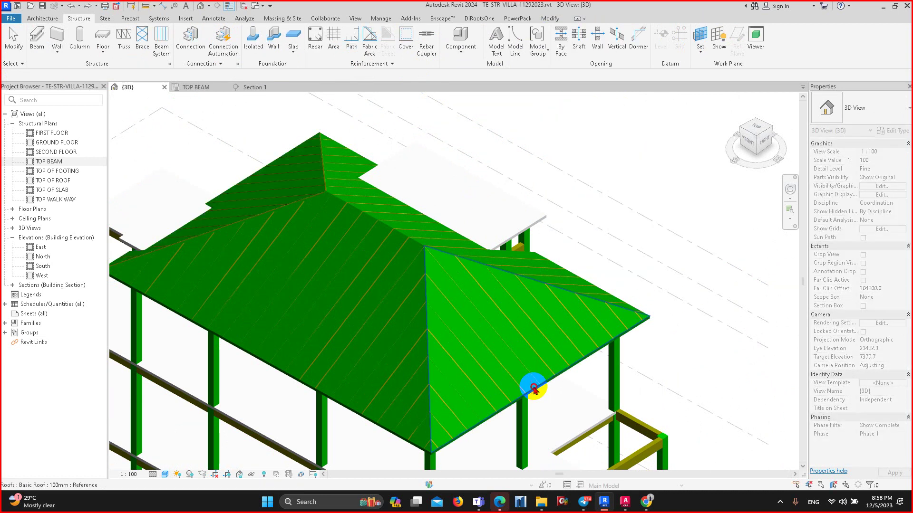
pyautogui.click(533, 389)
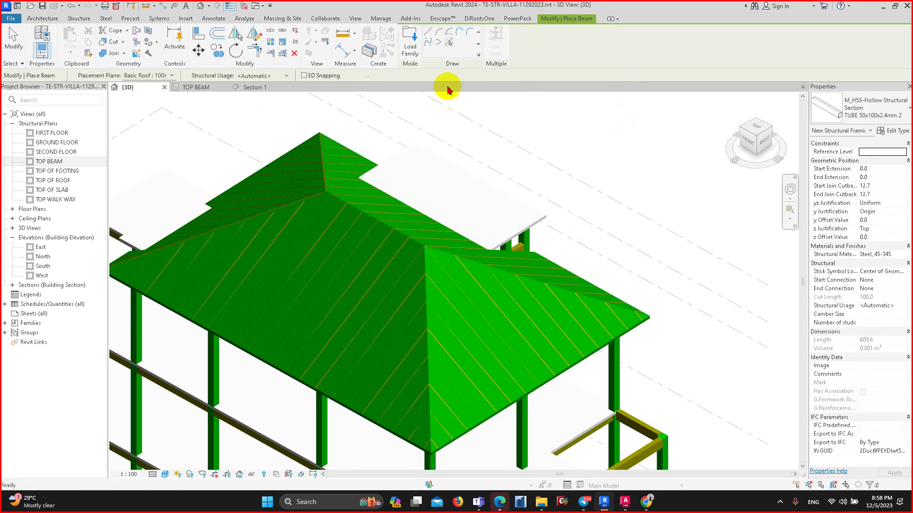
pyautogui.scroll(3, 434, 315)
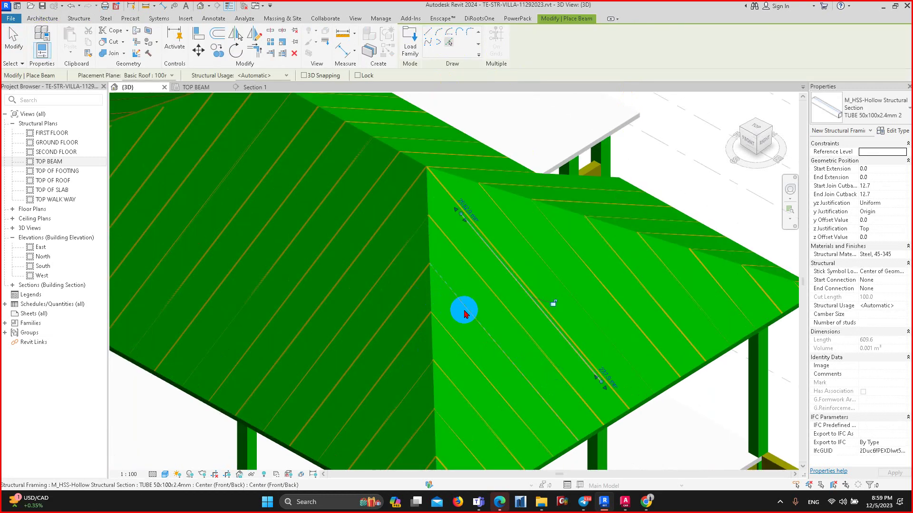
pyautogui.scroll(2, 431, 294)
# - Place a tube beam along the roof's hip edge
pyautogui.click(426, 291)
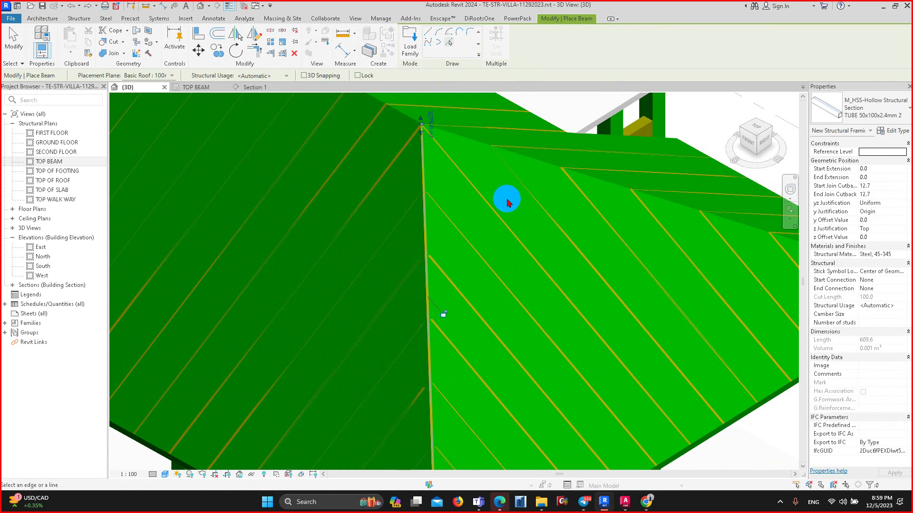
pyautogui.scroll(-3, 490, 265)
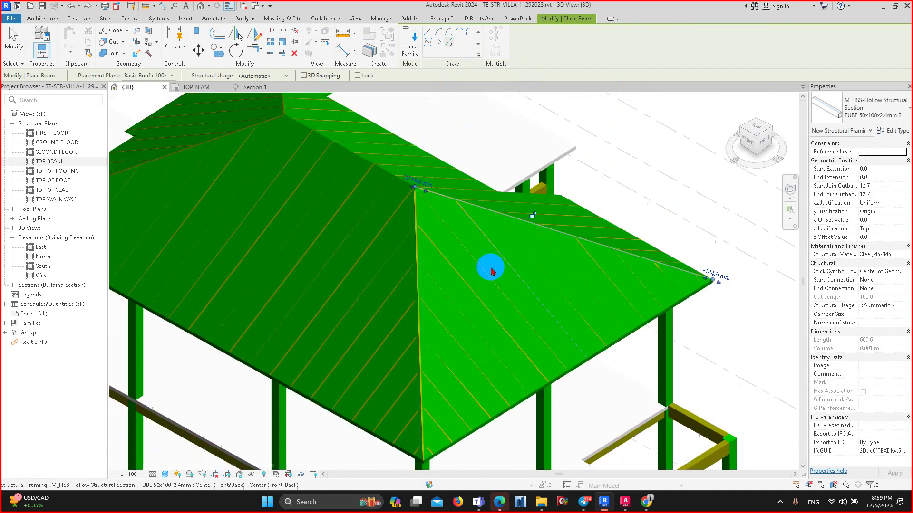
pyautogui.scroll(-2, 424, 230)
pyautogui.press('Escape')
pyautogui.press('Escape')
# - Select the 100mm Basic Roof and bring up its context options
pyautogui.scroll(3, 535, 313)
pyautogui.scroll(2, 494, 229)
pyautogui.scroll(2, 494, 229)
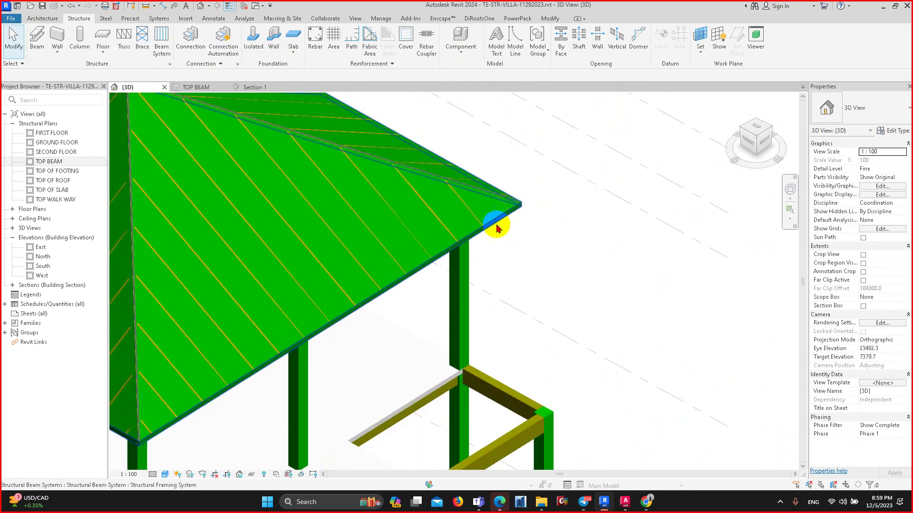
pyautogui.scroll(2, 495, 224)
pyautogui.scroll(2, 495, 216)
pyautogui.click(495, 220)
pyautogui.rightClick(508, 217)
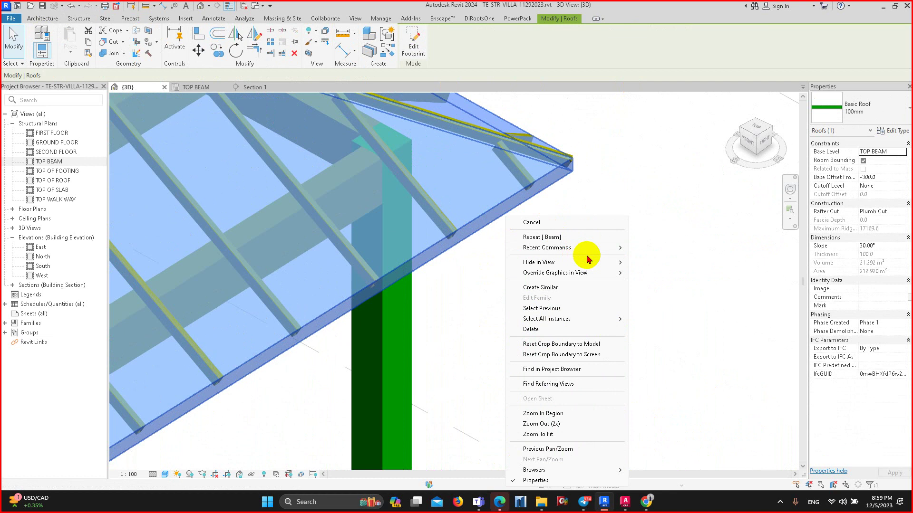
# - Hide the roof in the 3D view
pyautogui.press('Escape')
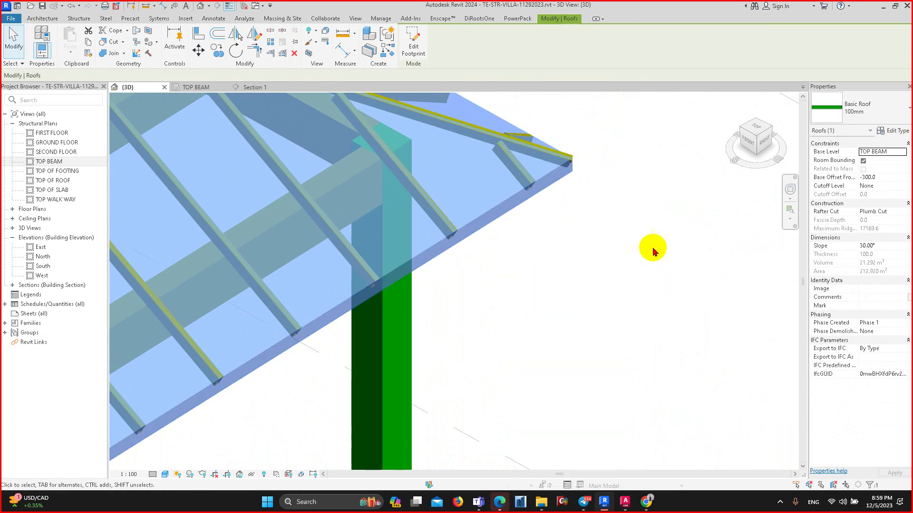
pyautogui.scroll(-1, 618, 237)
pyautogui.rightClick(572, 189)
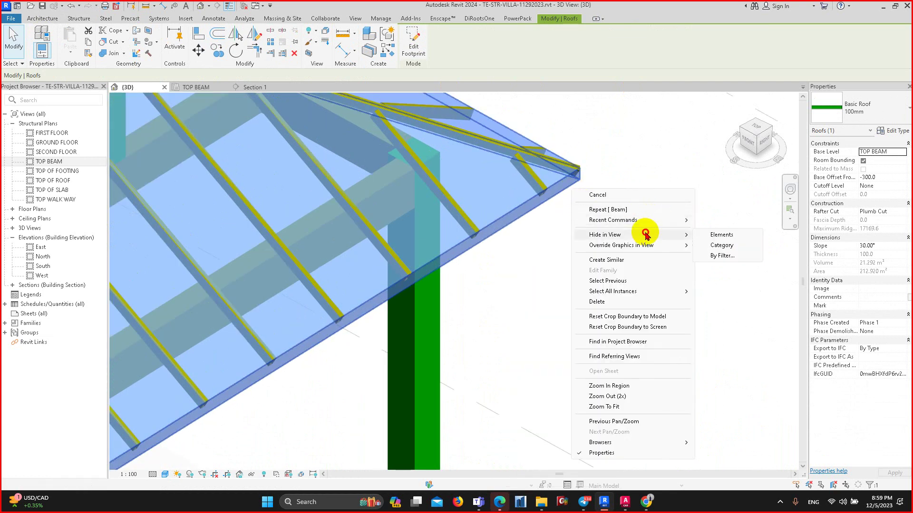
pyautogui.click(732, 236)
pyautogui.scroll(-3, 686, 233)
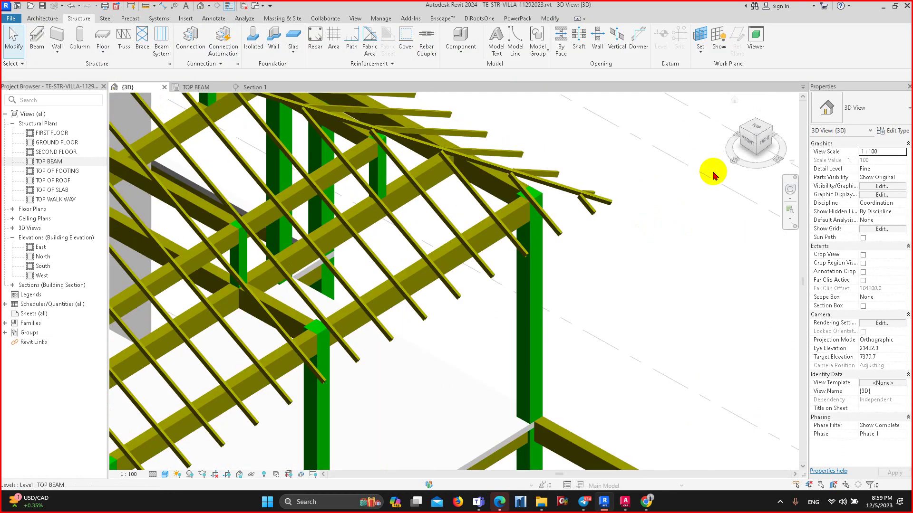
# - Switch to the Top view and select the diagonal hip beam
pyautogui.click(754, 127)
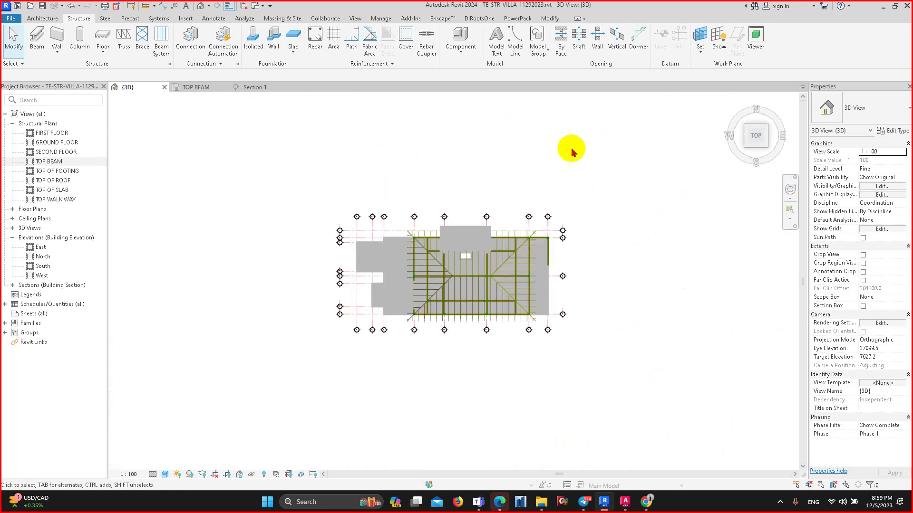
pyautogui.scroll(2, 417, 261)
pyautogui.scroll(3, 267, 202)
pyautogui.scroll(4, 373, 241)
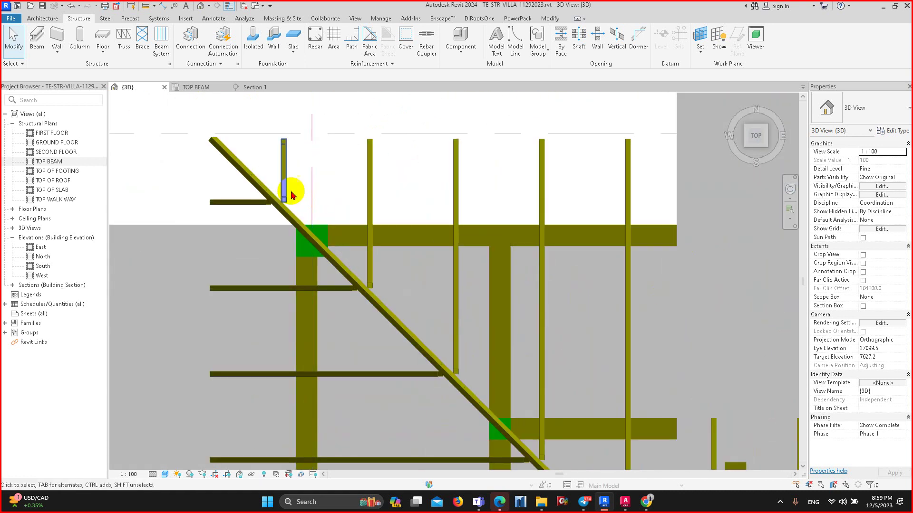
pyautogui.scroll(1, 291, 193)
pyautogui.click(233, 155)
pyautogui.scroll(-4, 411, 268)
# - Rotate the hip beam's cross-section to -20° and orbit to check it
pyautogui.scroll(2, 499, 285)
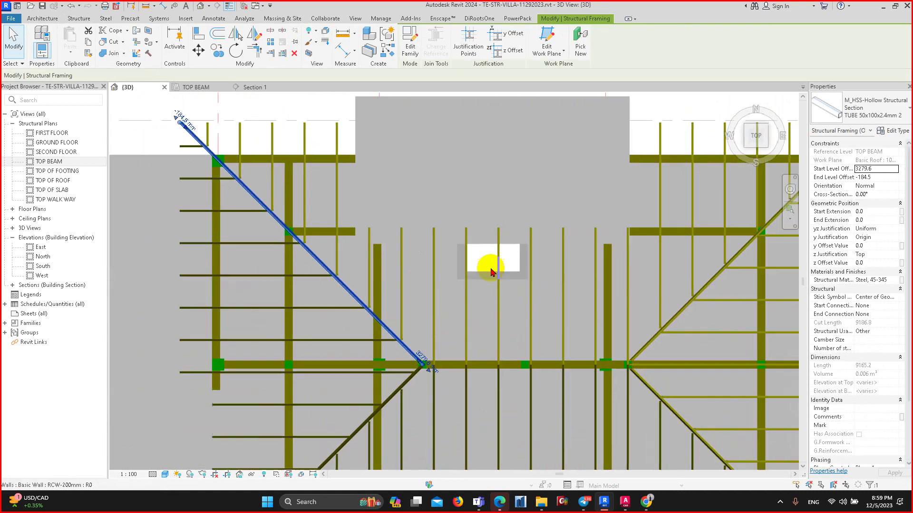
pyautogui.scroll(2, 509, 229)
pyautogui.scroll(2, 417, 316)
pyautogui.scroll(2, 385, 337)
pyautogui.scroll(-5, 385, 337)
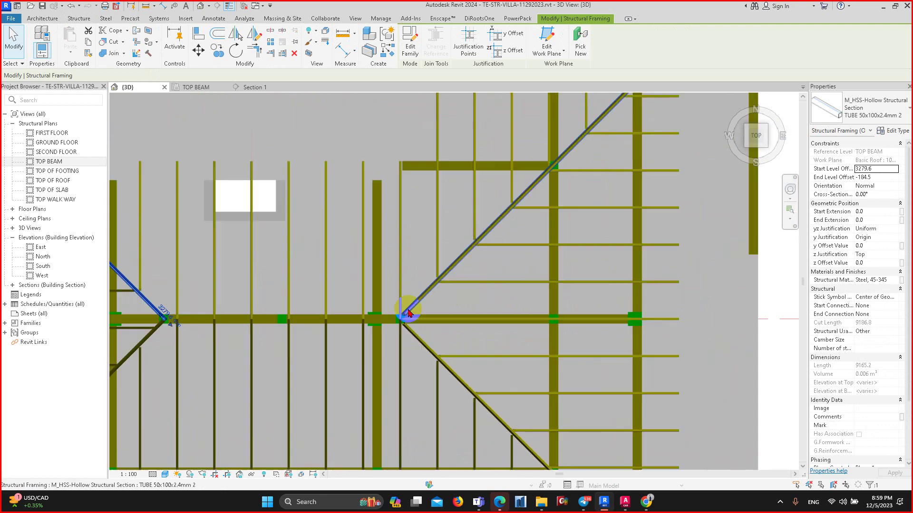
pyautogui.moveTo(385, 338)
pyautogui.keyDown('shift'); pyautogui.mouseDown(button='middle')
pyautogui.moveTo(395, 273)
pyautogui.moveTo(347, 380)
pyautogui.moveTo(315, 330)
pyautogui.moveTo(367, 367)
pyautogui.moveTo(341, 321)
pyautogui.moveTo(277, 257)
pyautogui.moveTo(346, 285)
pyautogui.moveTo(335, 291)
pyautogui.moveTo(346, 290)
pyautogui.moveTo(361, 351)
pyautogui.moveTo(407, 375)
pyautogui.moveTo(403, 410)
pyautogui.moveTo(359, 387)
pyautogui.moveTo(347, 340)
pyautogui.moveTo(358, 289)
pyautogui.moveTo(340, 319)
pyautogui.moveTo(314, 336)
pyautogui.moveTo(332, 365)
pyautogui.moveTo(562, 310)
pyautogui.mouseUp(button='middle'); pyautogui.keyUp('shift')
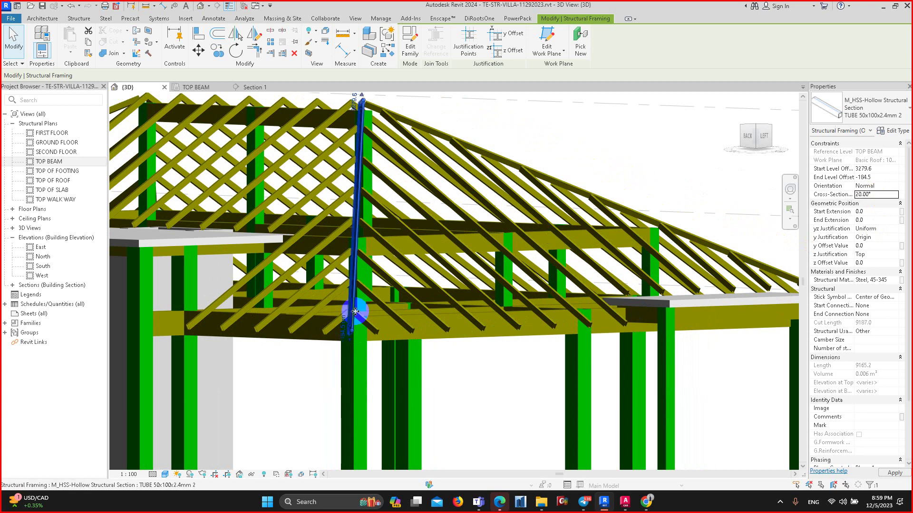
pyautogui.scroll(3, 355, 312)
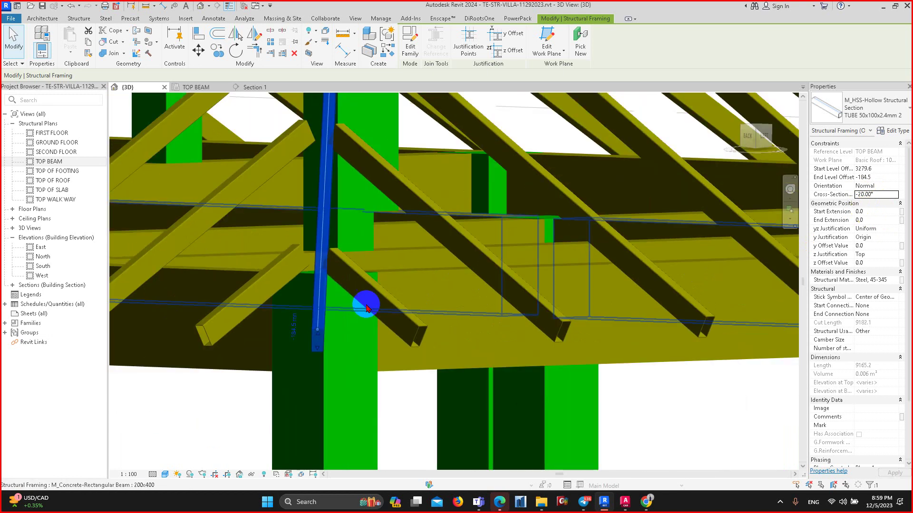
pyautogui.press('Escape')
pyautogui.moveTo(356, 295)
pyautogui.keyDown('shift'); pyautogui.mouseDown(button='middle')
pyautogui.moveTo(383, 343)
pyautogui.moveTo(366, 362)
pyautogui.moveTo(387, 150)
pyautogui.moveTo(350, 204)
pyautogui.moveTo(358, 151)
pyautogui.moveTo(346, 67)
pyautogui.moveTo(352, 89)
pyautogui.moveTo(334, 86)
pyautogui.mouseUp(button='middle'); pyautogui.keyUp('shift')
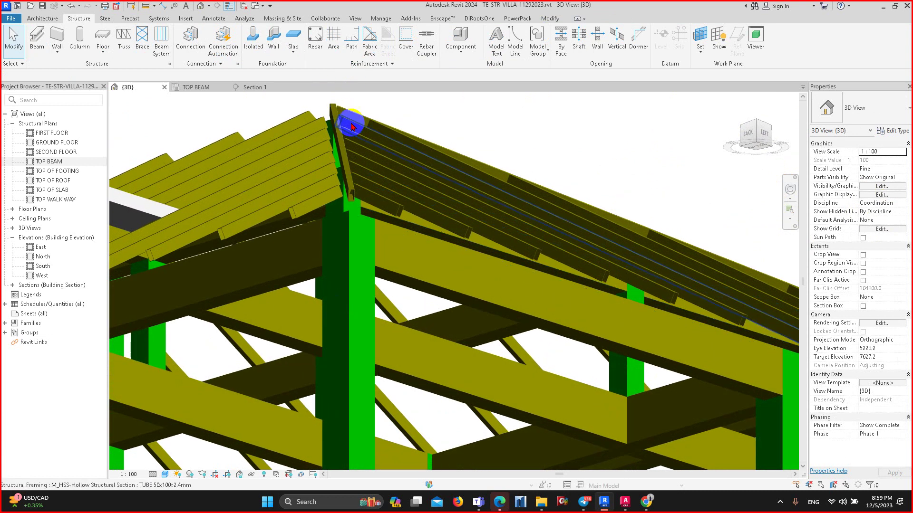
# - Set the apex ridge beam's Cross-Section Rotation to -20°
pyautogui.moveTo(351, 127)
pyautogui.keyDown('shift'); pyautogui.mouseDown(button='middle')
pyautogui.moveTo(351, 194)
pyautogui.moveTo(522, 285)
pyautogui.moveTo(413, 338)
pyautogui.moveTo(436, 237)
pyautogui.mouseUp(button='middle'); pyautogui.keyUp('shift')
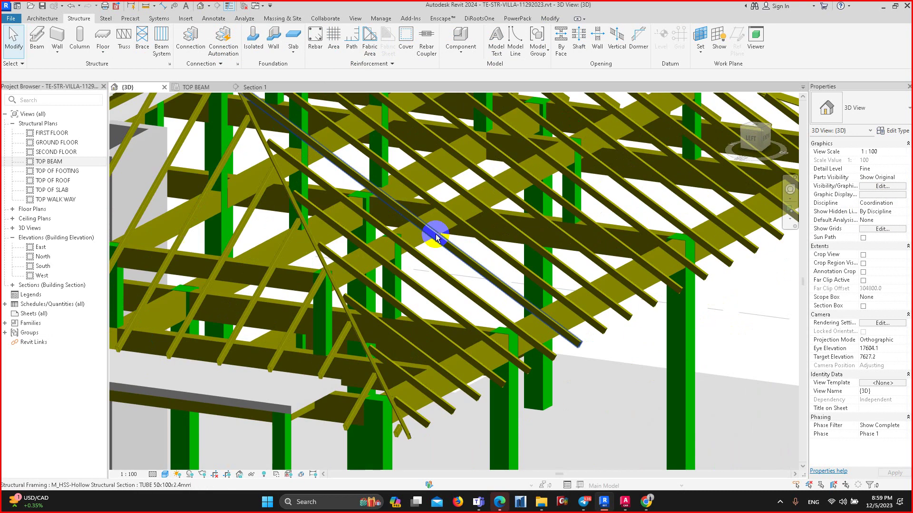
pyautogui.click(302, 240)
pyautogui.moveTo(302, 240)
pyautogui.keyDown('shift'); pyautogui.mouseDown(button='middle')
pyautogui.moveTo(326, 255)
pyautogui.moveTo(323, 185)
pyautogui.moveTo(306, 138)
pyautogui.moveTo(346, 275)
pyautogui.moveTo(327, 257)
pyautogui.moveTo(332, 272)
pyautogui.moveTo(536, 238)
pyautogui.mouseUp(button='middle'); pyautogui.keyUp('shift')
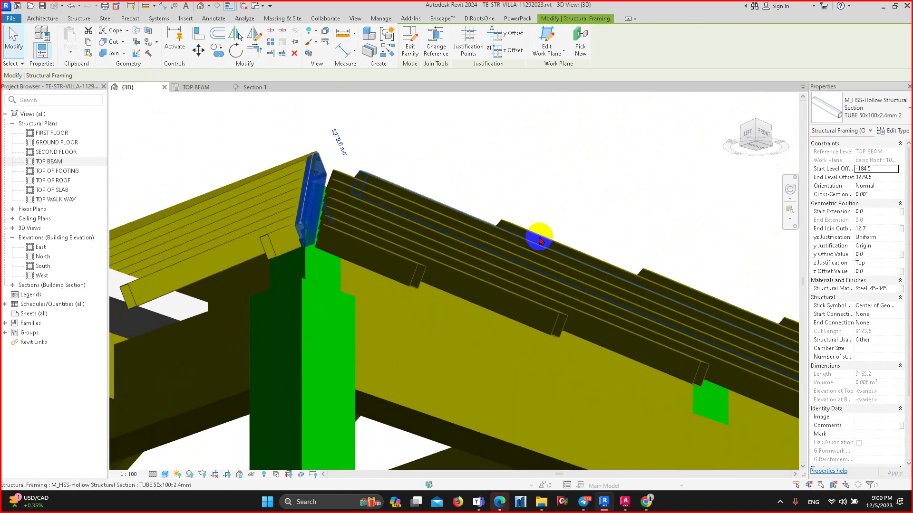
pyautogui.click(877, 201)
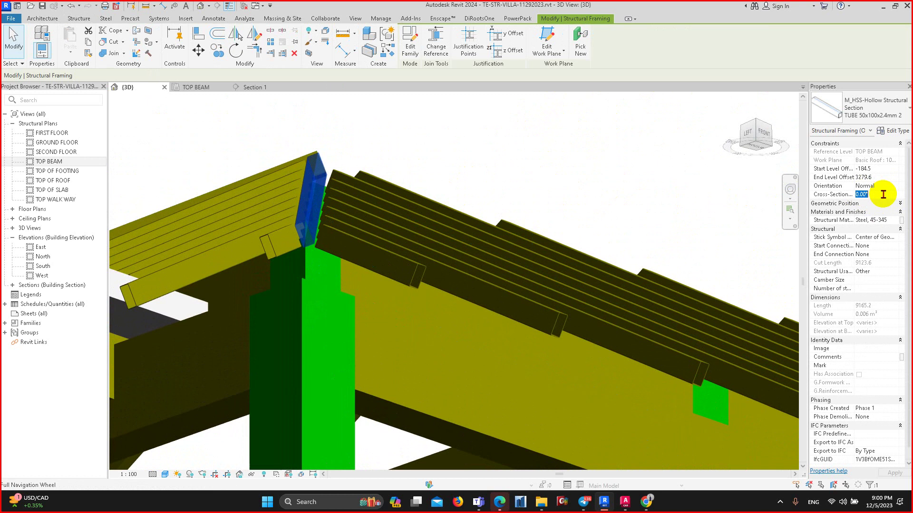
pyautogui.scroll(3, 304, 241)
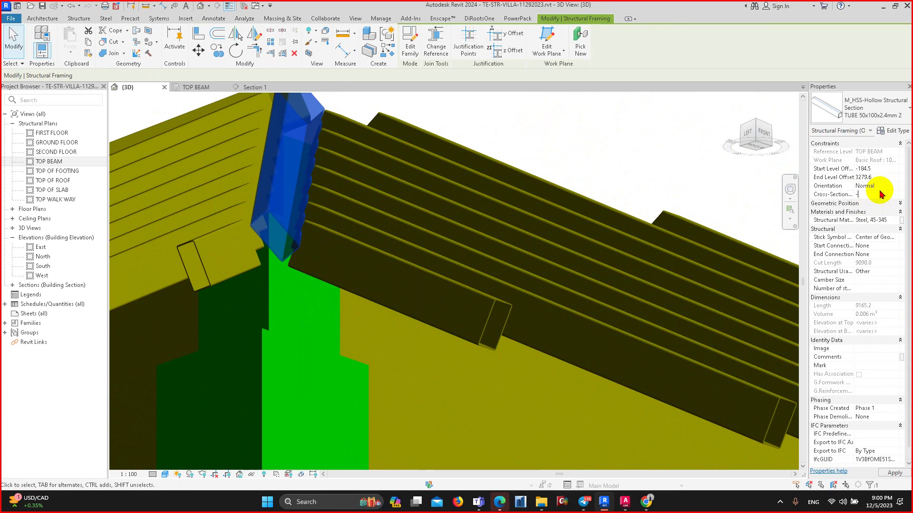
pyautogui.scroll(-1, 316, 308)
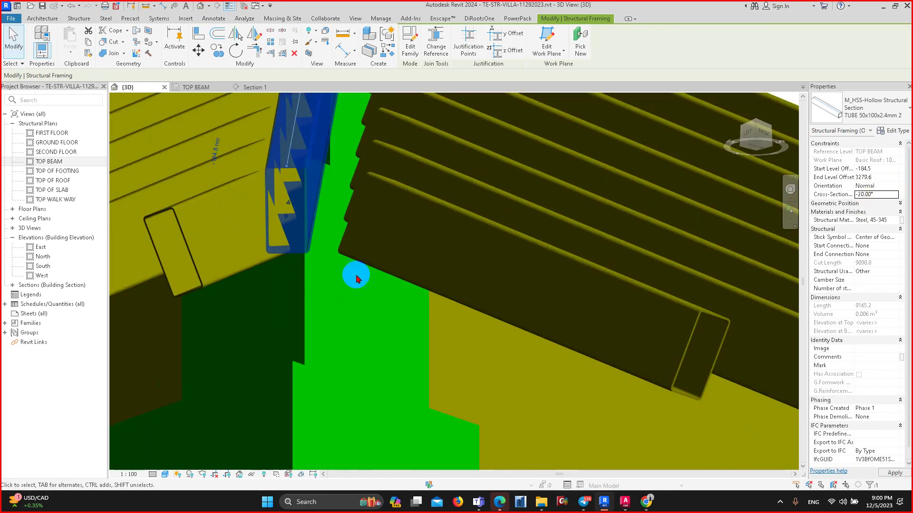
pyautogui.scroll(-2, 355, 273)
pyautogui.press('Escape')
# - Zoom and orbit out to view the roof rafters
pyautogui.scroll(-2, 373, 281)
pyautogui.scroll(-2, 397, 281)
pyautogui.scroll(-3, 409, 321)
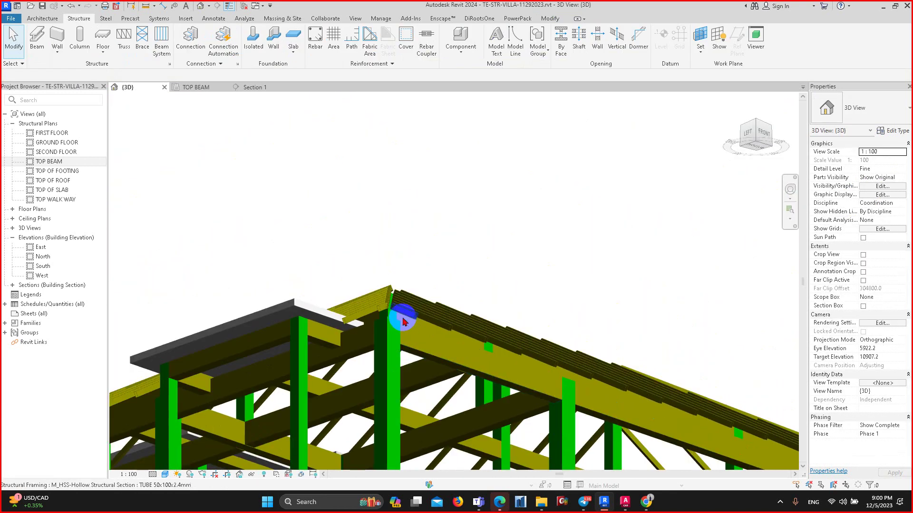
pyautogui.moveTo(408, 322)
pyautogui.keyDown('shift'); pyautogui.mouseDown(button='middle')
pyautogui.moveTo(411, 400)
pyautogui.moveTo(387, 193)
pyautogui.moveTo(452, 316)
pyautogui.moveTo(501, 269)
pyautogui.moveTo(469, 322)
pyautogui.mouseUp(button='middle'); pyautogui.keyUp('shift')
pyautogui.scroll(4, 392, 194)
pyautogui.scroll(-4, 404, 200)
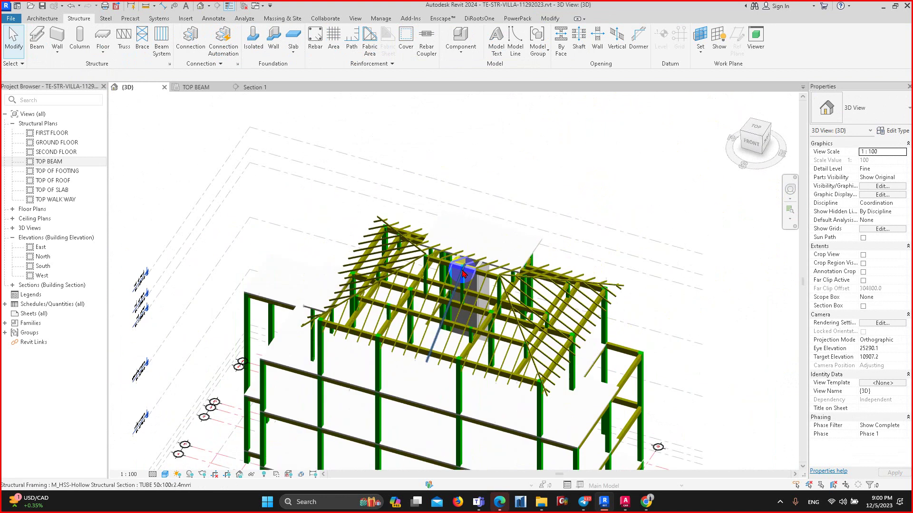
pyautogui.scroll(3, 466, 195)
pyautogui.scroll(2, 538, 197)
pyautogui.scroll(2, 537, 198)
# - Give the long roof beam a ±20° cross-section rotation and orbit to check it
pyautogui.click(537, 198)
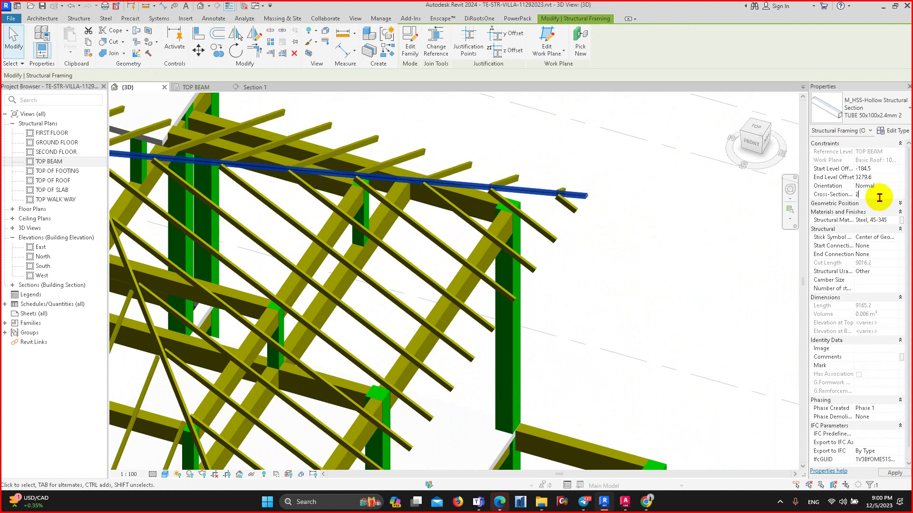
pyautogui.scroll(-2, 577, 285)
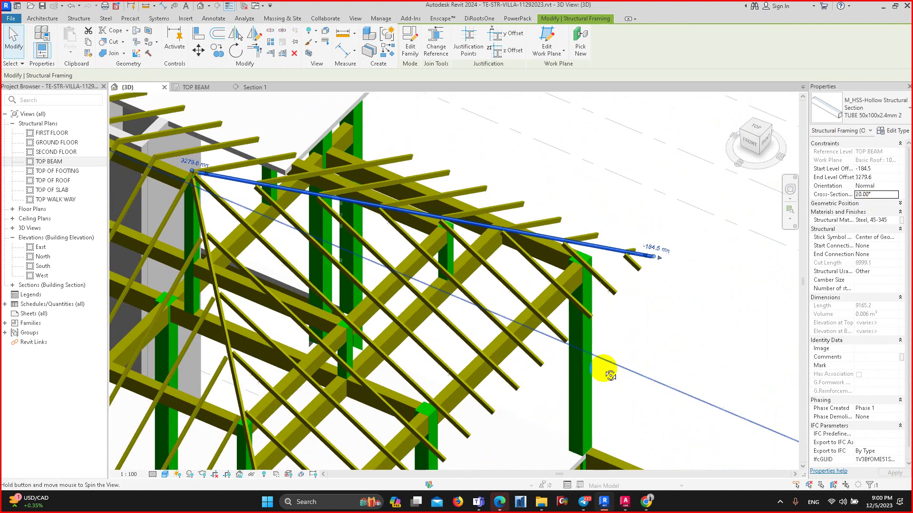
pyautogui.keyDown('shift'); pyautogui.moveTo(577, 285); pyautogui.dragTo(452, 300, button='middle'); pyautogui.keyUp('shift')
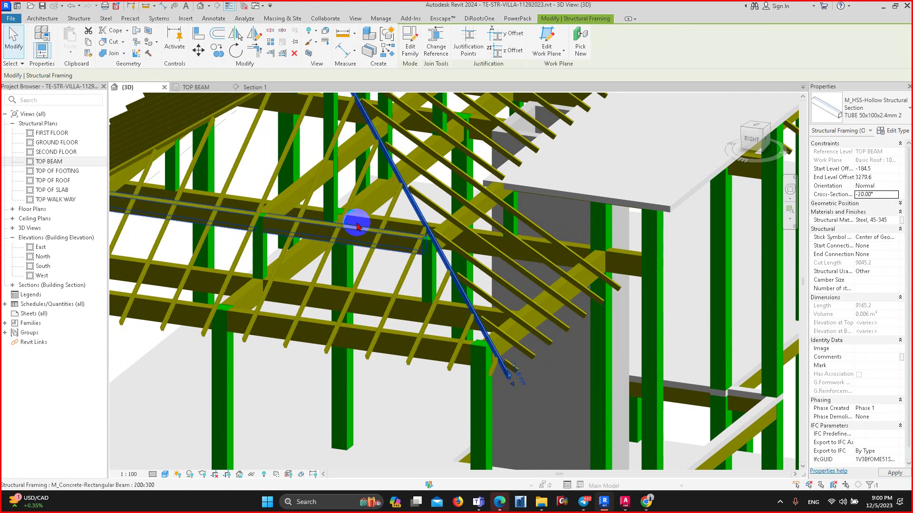
pyautogui.scroll(-3, 351, 265)
pyautogui.keyDown('shift'); pyautogui.moveTo(350, 265); pyautogui.dragTo(320, 240, button='middle'); pyautogui.keyUp('shift')
# - Set the roof-edge beam's Cross-Section Rotation to 20°, then deselect it
pyautogui.press('Escape')
pyautogui.scroll(3, 171, 344)
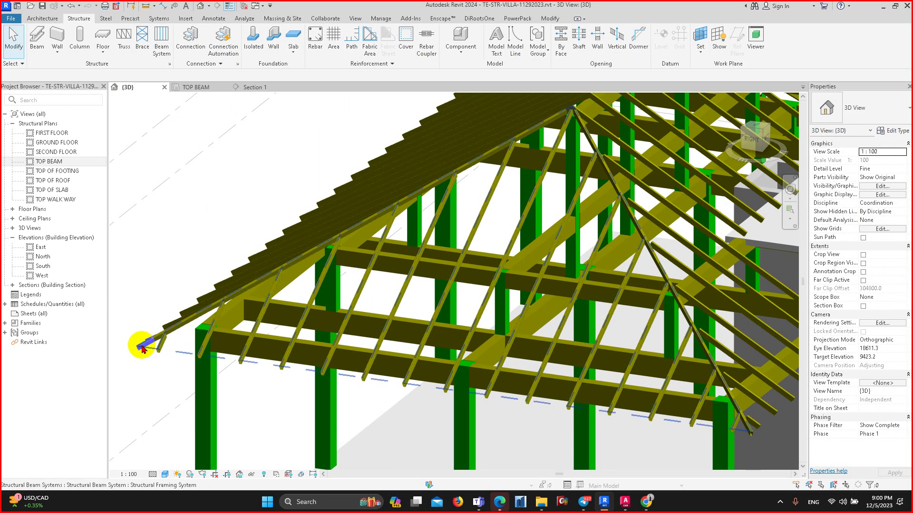
pyautogui.click(139, 342)
pyautogui.scroll(2, 138, 343)
pyautogui.scroll(2, 135, 351)
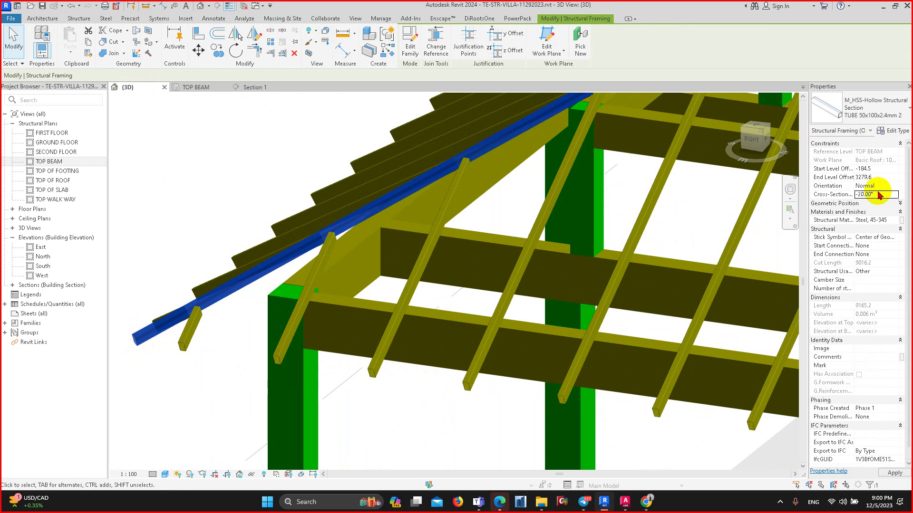
pyautogui.scroll(-2, 133, 323)
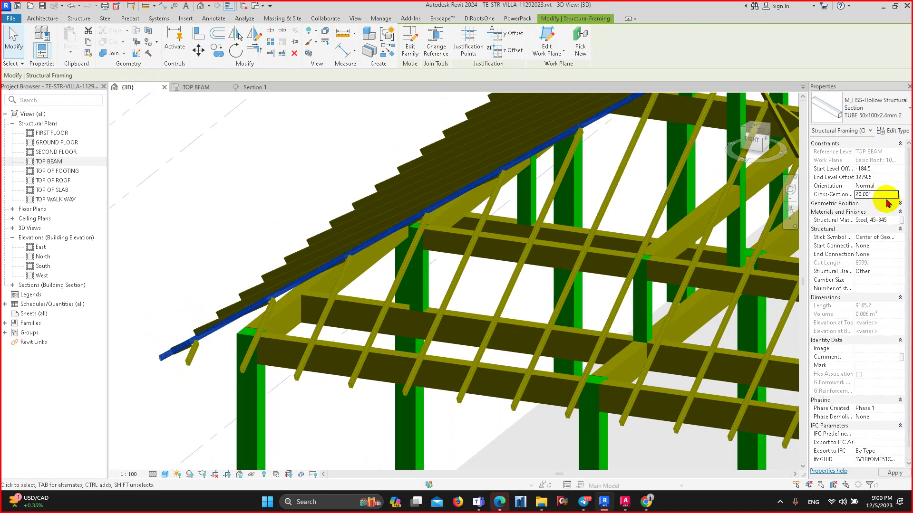
pyautogui.moveTo(447, 314)
pyautogui.keyDown('shift'); pyautogui.mouseDown(button='middle')
pyautogui.moveTo(203, 407)
pyautogui.moveTo(379, 400)
pyautogui.moveTo(336, 258)
pyautogui.moveTo(347, 275)
pyautogui.moveTo(338, 340)
pyautogui.moveTo(417, 322)
pyautogui.moveTo(489, 320)
pyautogui.moveTo(422, 350)
pyautogui.moveTo(307, 362)
pyautogui.moveTo(535, 357)
pyautogui.moveTo(495, 383)
pyautogui.moveTo(393, 338)
pyautogui.moveTo(472, 326)
pyautogui.moveTo(580, 357)
pyautogui.moveTo(535, 387)
pyautogui.moveTo(605, 350)
pyautogui.moveTo(658, 340)
pyautogui.moveTo(458, 367)
pyautogui.moveTo(513, 336)
pyautogui.moveTo(501, 370)
pyautogui.mouseUp(button='middle'); pyautogui.keyUp('shift')
pyautogui.press('Escape')
# - Orbit the building round to a left-front isometric 3D view
pyautogui.keyDown('shift'); pyautogui.moveTo(350, 365); pyautogui.dragTo(436, 357, button='middle'); pyautogui.keyUp('shift')
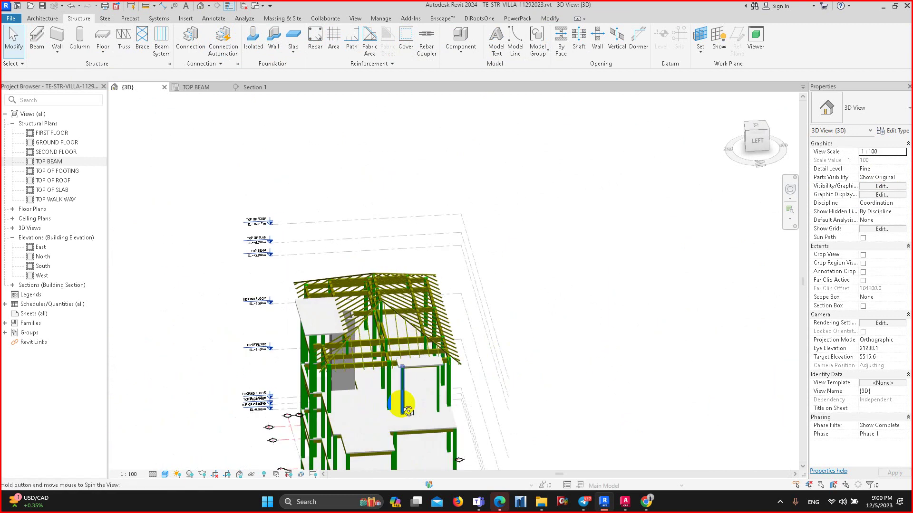
pyautogui.keyDown('shift'); pyautogui.moveTo(408, 410); pyautogui.dragTo(672, 155, button='middle'); pyautogui.keyUp('shift')
pyautogui.click(732, 103)
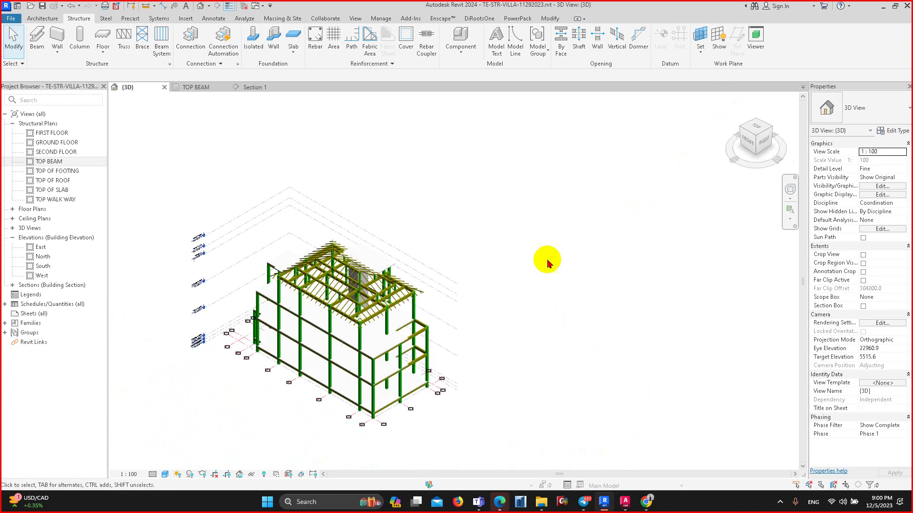
pyautogui.moveTo(547, 263)
pyautogui.keyDown('shift'); pyautogui.mouseDown(button='middle')
pyautogui.moveTo(407, 315)
pyautogui.moveTo(526, 306)
pyautogui.moveTo(437, 381)
pyautogui.moveTo(646, 346)
pyautogui.mouseUp(button='middle'); pyautogui.keyUp('shift')
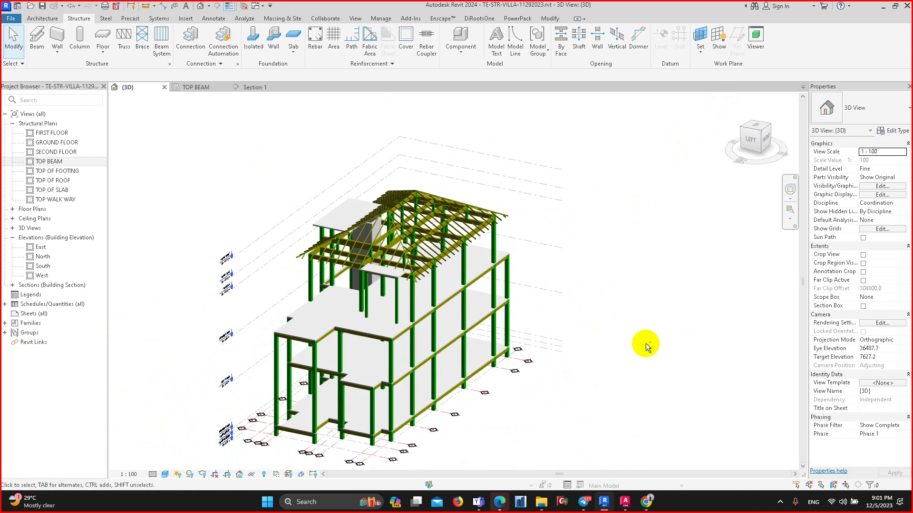
pyautogui.scroll(3, 387, 322)
# - Open Visibility/Graphics with VG and locate the Floors category
pyautogui.press('v')
pyautogui.press('v')
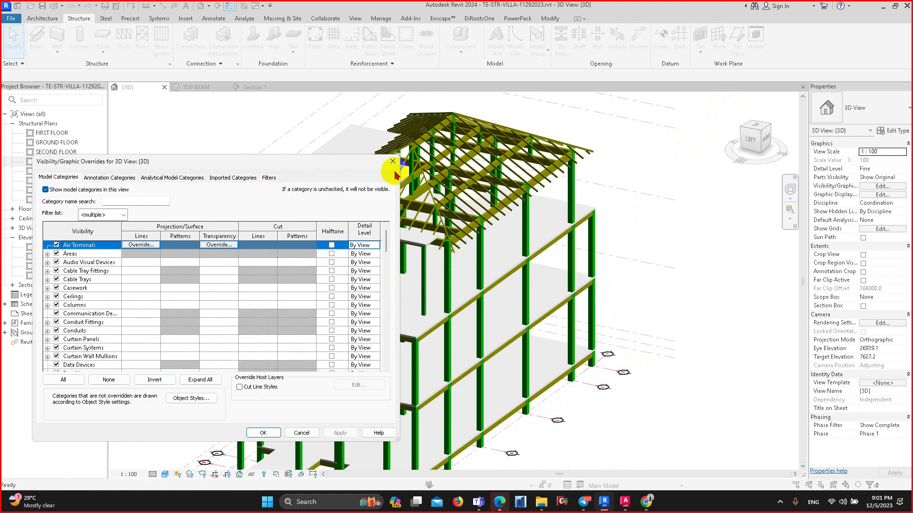
pyautogui.scroll(-4, 117, 301)
pyautogui.scroll(-2, 102, 302)
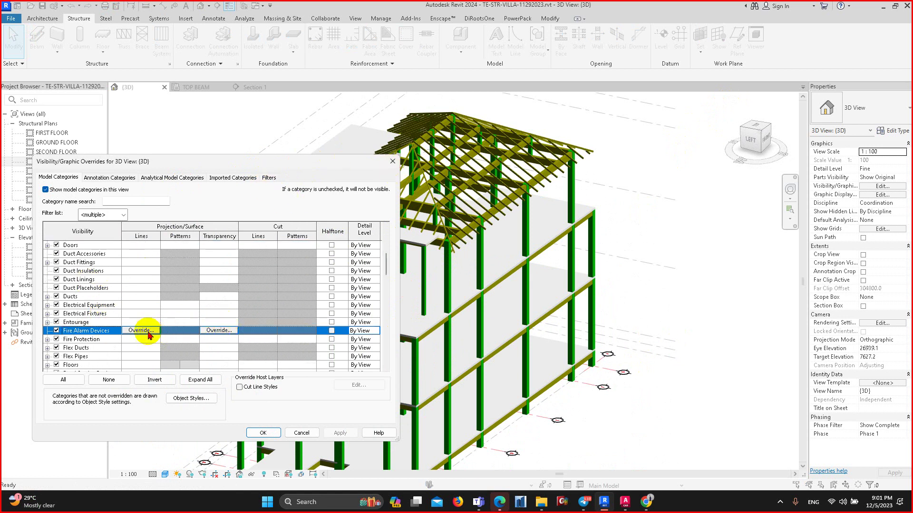
pyautogui.scroll(-3, 148, 335)
pyautogui.scroll(-5, 204, 291)
pyautogui.scroll(-5, 187, 336)
pyautogui.scroll(-3, 180, 336)
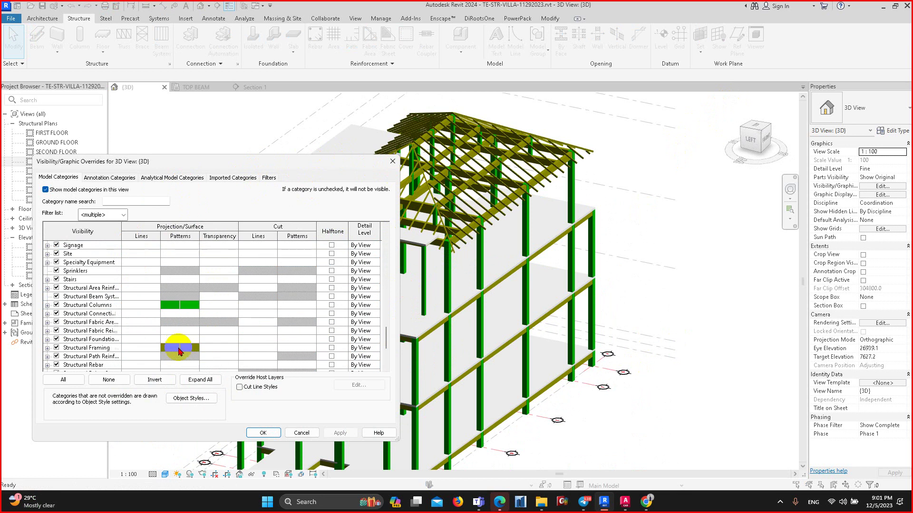
pyautogui.scroll(6, 187, 299)
pyautogui.scroll(5, 187, 280)
pyautogui.scroll(2, 157, 295)
pyautogui.scroll(1, 145, 305)
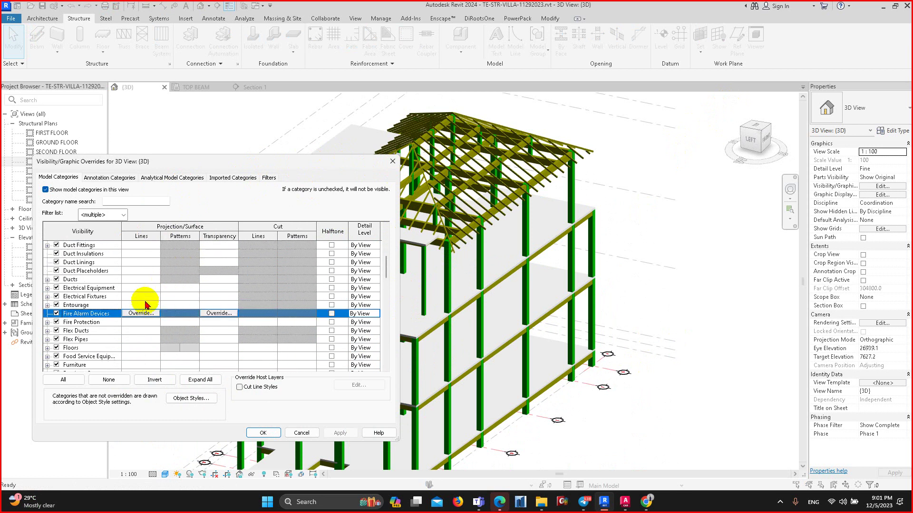
# - Set the Floors projection foreground pattern colour to orange (RGB 255-128-000)
pyautogui.click(182, 349)
pyautogui.click(233, 271)
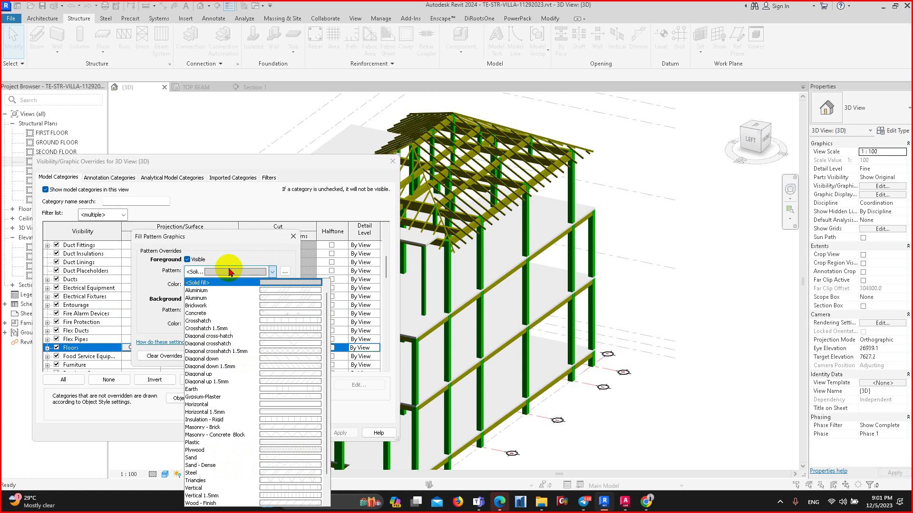
pyautogui.click(230, 285)
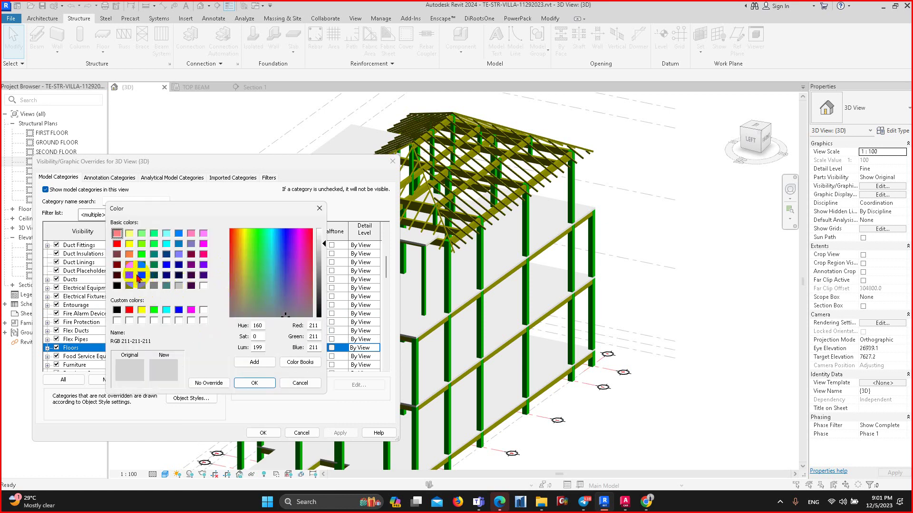
pyautogui.click(129, 285)
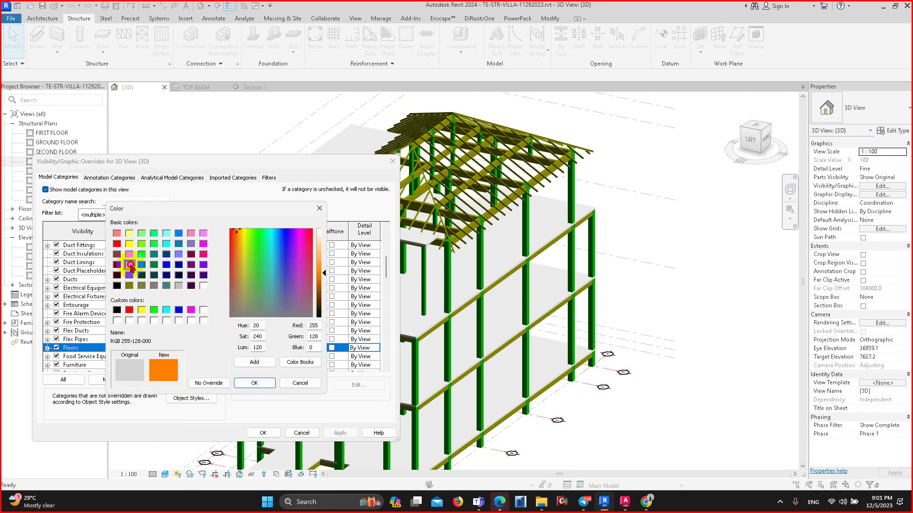
pyautogui.click(259, 384)
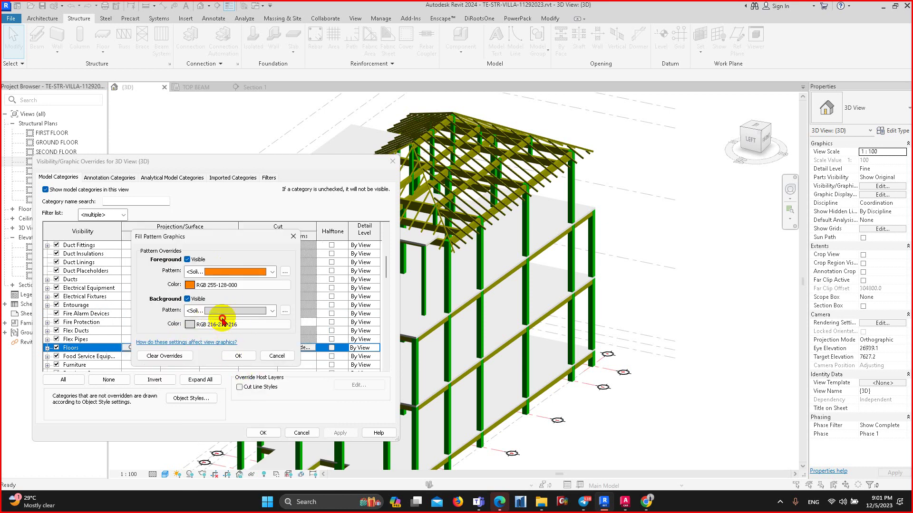
# - Make the Floors background pattern colour orange too and apply the override
pyautogui.click(223, 321)
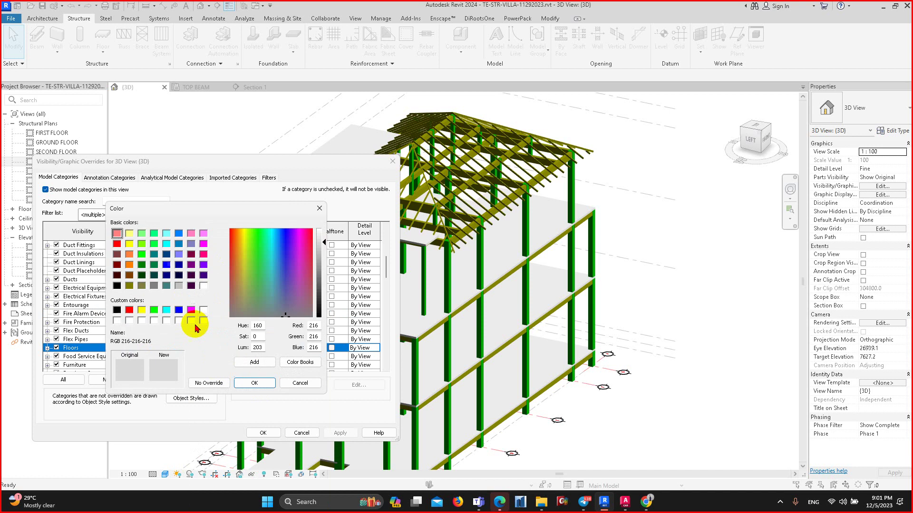
pyautogui.click(241, 382)
pyautogui.click(240, 356)
pyautogui.click(341, 432)
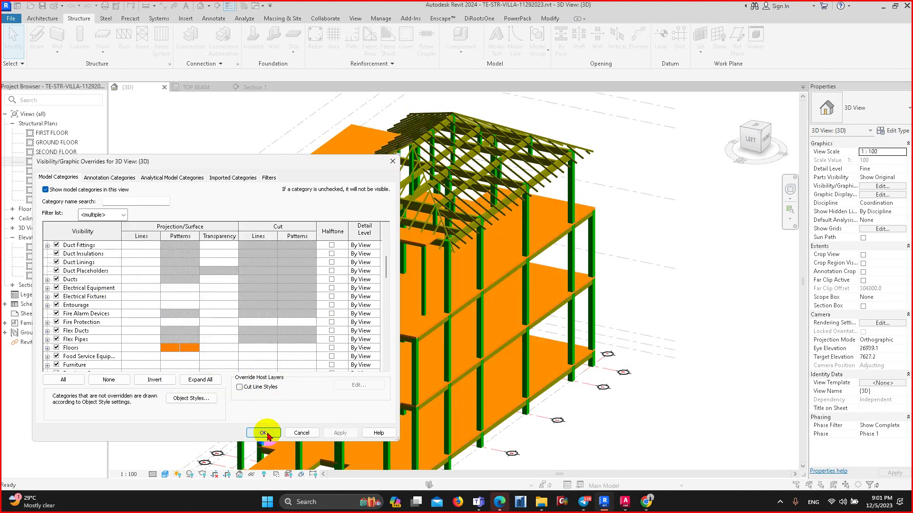
pyautogui.click(263, 432)
# - Orbit and zoom to inspect the orange floors beneath the roof
pyautogui.scroll(-4, 523, 342)
pyautogui.keyDown('shift'); pyautogui.moveTo(523, 347); pyautogui.dragTo(529, 352, button='middle'); pyautogui.keyUp('shift')
pyautogui.scroll(3, 495, 309)
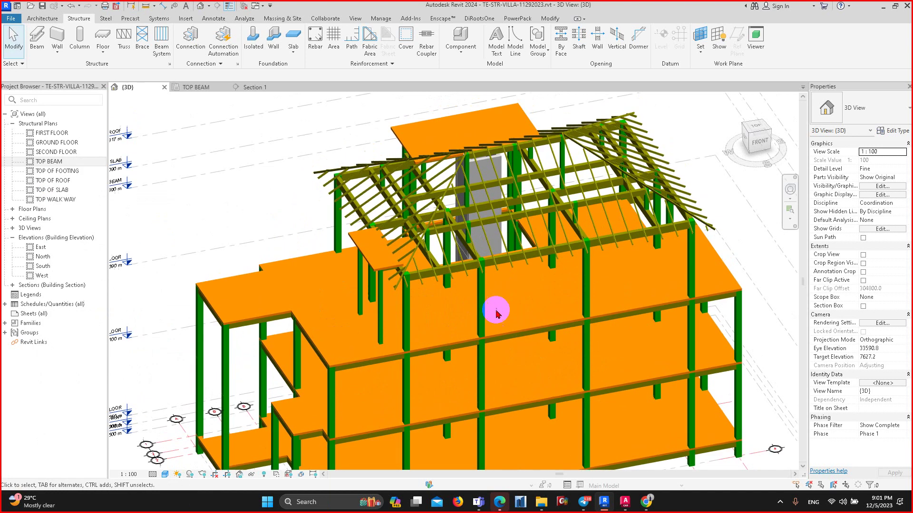
pyautogui.scroll(2, 643, 259)
pyautogui.moveTo(643, 259)
pyautogui.keyDown('shift'); pyautogui.mouseDown(button='middle')
pyautogui.moveTo(589, 255)
pyautogui.moveTo(545, 285)
pyautogui.moveTo(617, 260)
pyautogui.mouseUp(button='middle'); pyautogui.keyUp('shift')
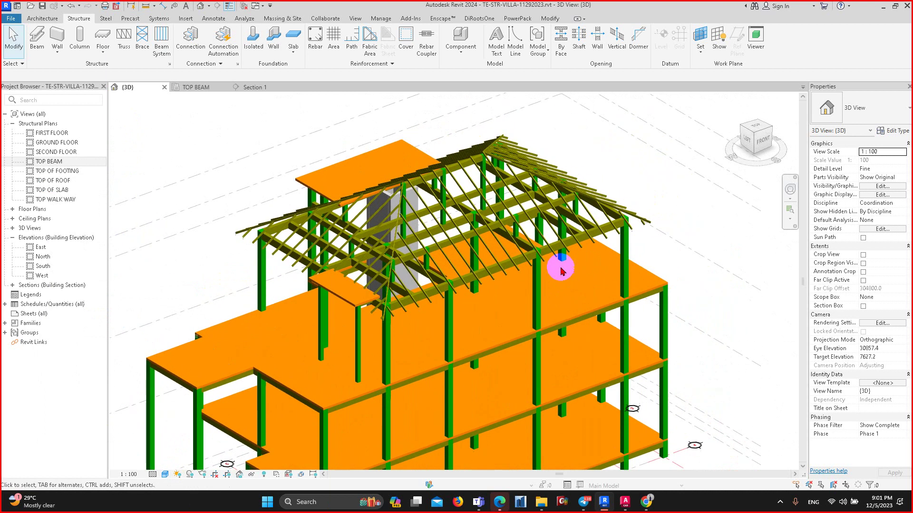